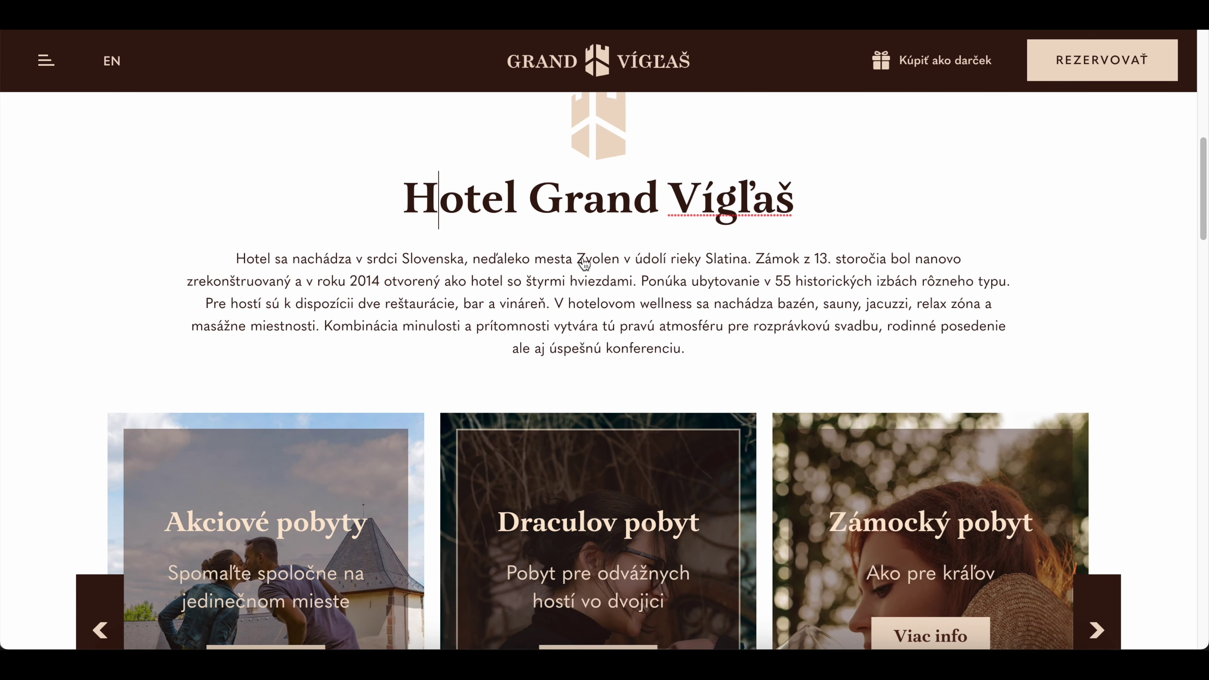
- Try inline editing on the main heading by inserting "dasdsa" after its first letter, and remove the test text
text(dasdsa)
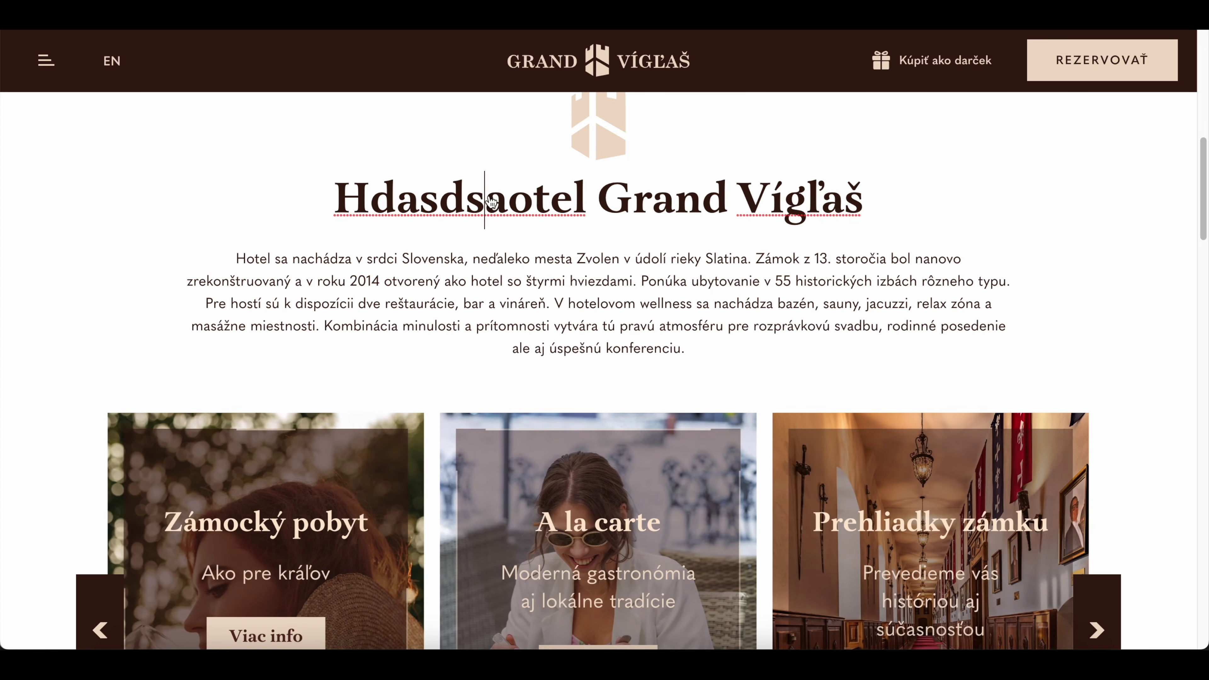
drag(507, 204, 450, 205)
key(BackSpace)
key(BackSpace)
key(BackSpace)
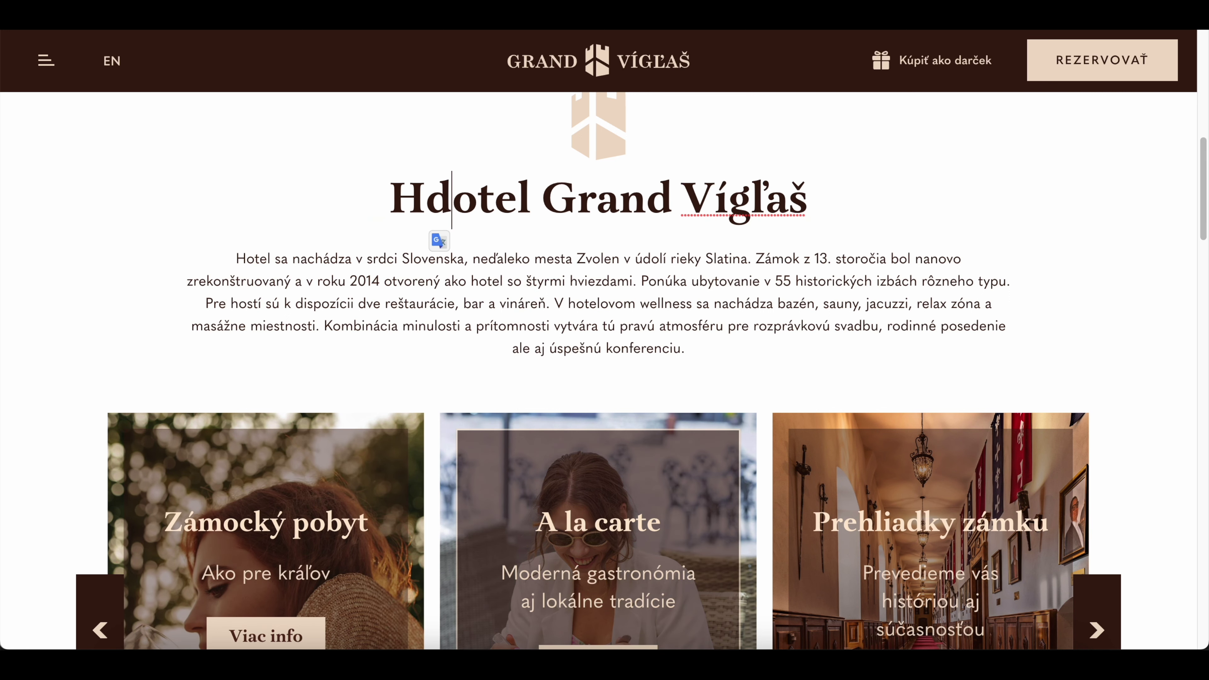
key(BackSpace)
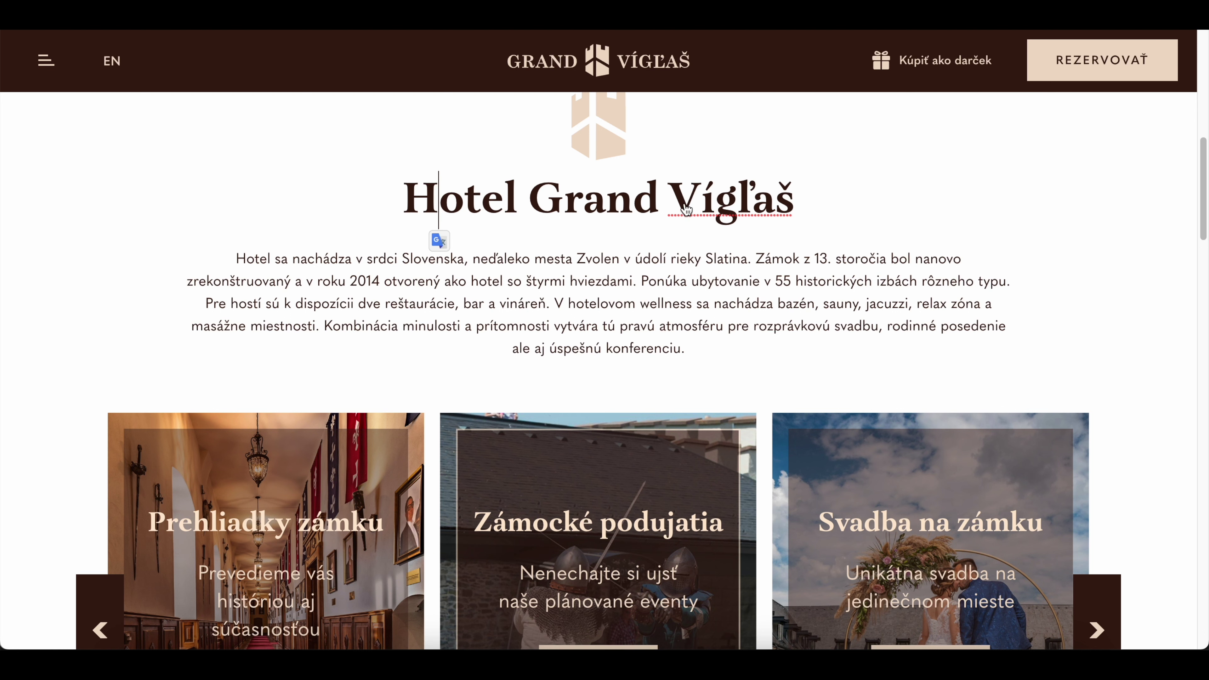
- Try inserting "dsa" inside the word Grand in the heading, remove it, and save the page text
text(dsa)
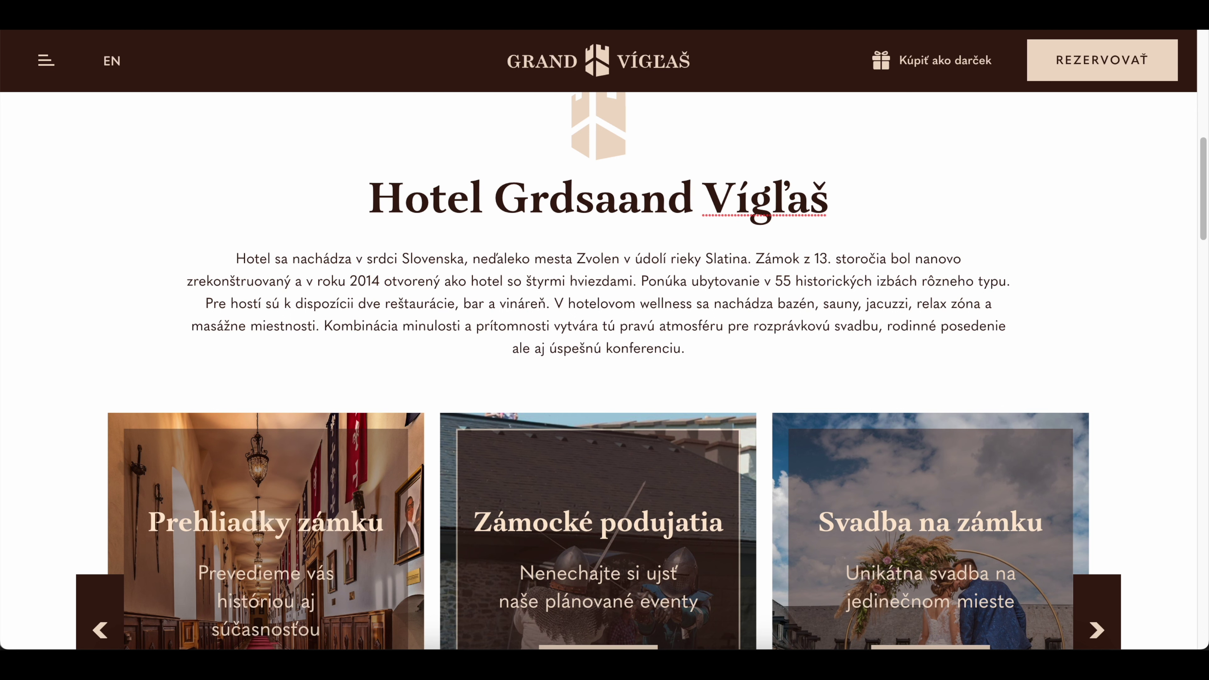
key(BackSpace)
key(BackSpace)
key(BackSpace)
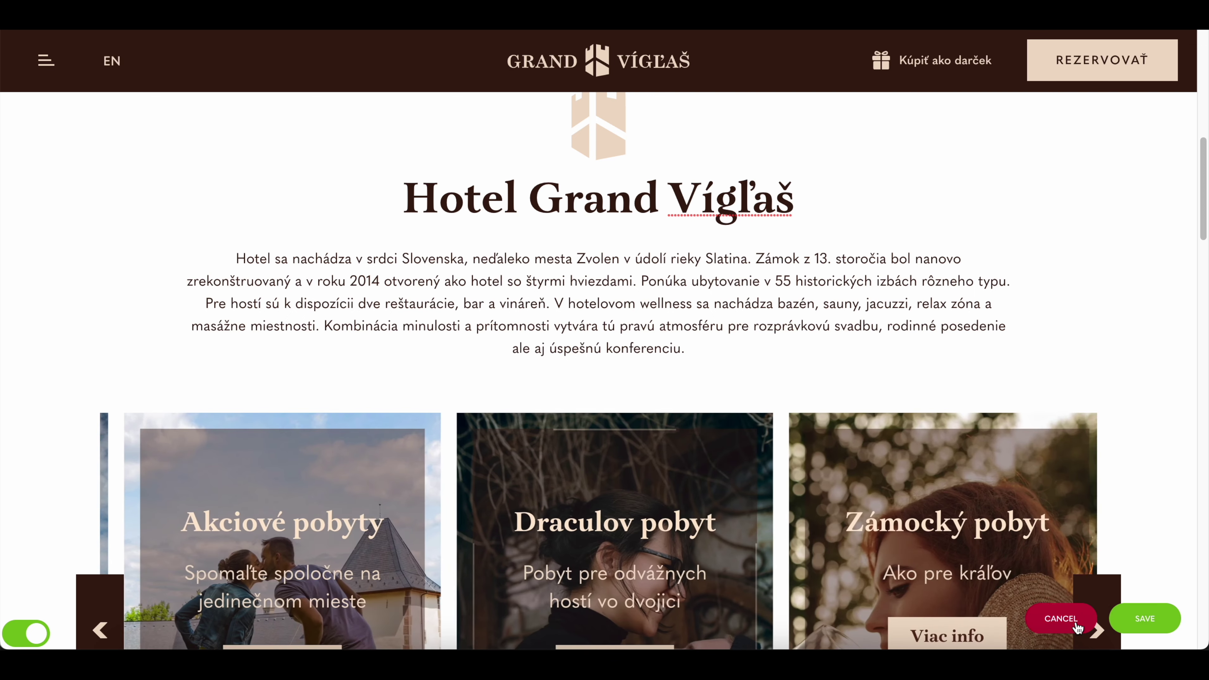
click(1166, 624)
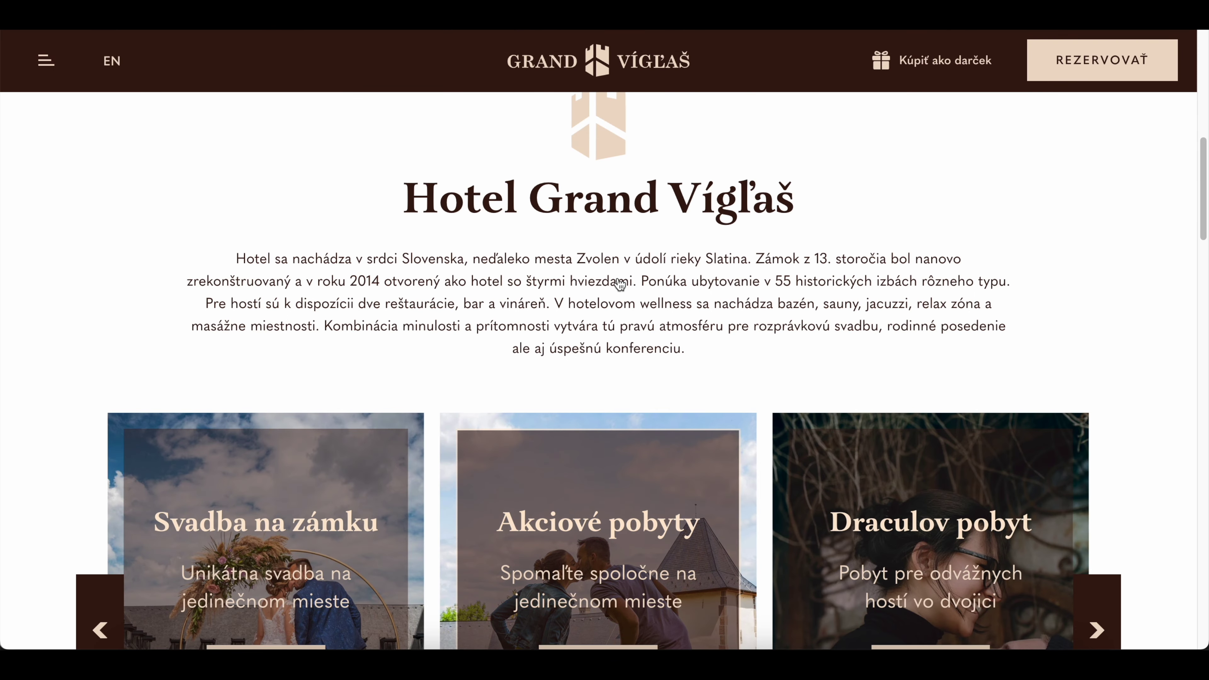
- Review the homepage's stay offers, castle history and event tiles, and toggle the page editing mode
scroll(526, 280, down, 10)
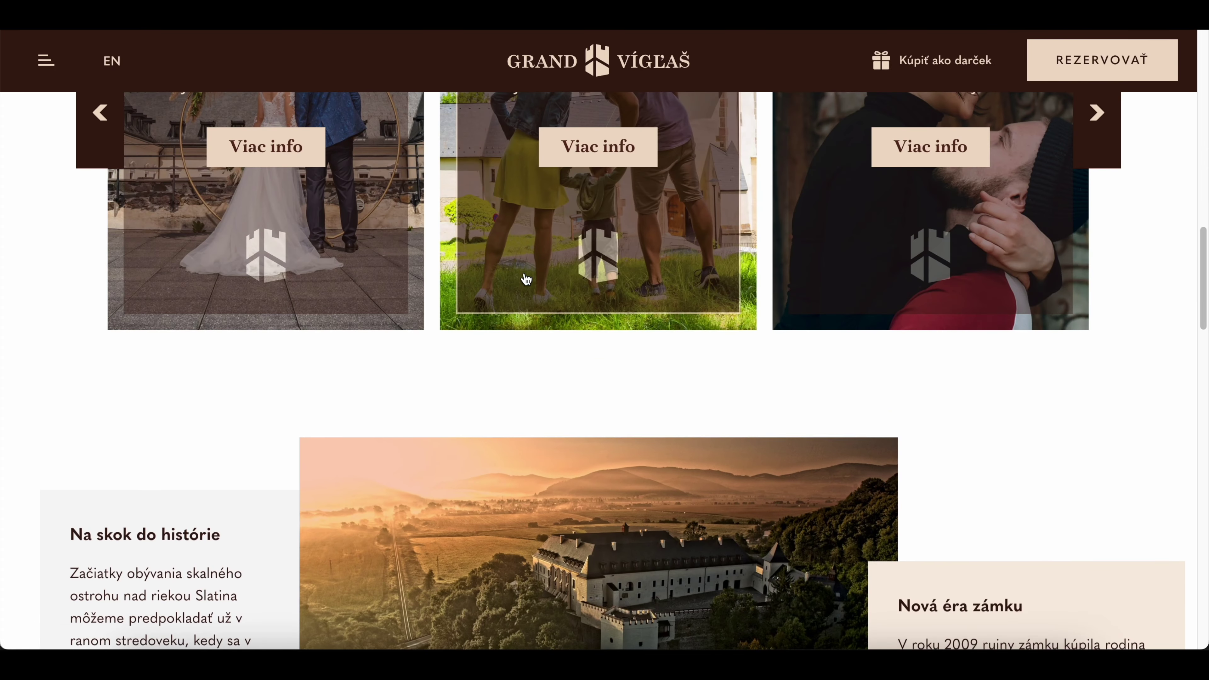
scroll(526, 280, up, 3)
scroll(526, 280, up, 8)
scroll(524, 274, down, 4)
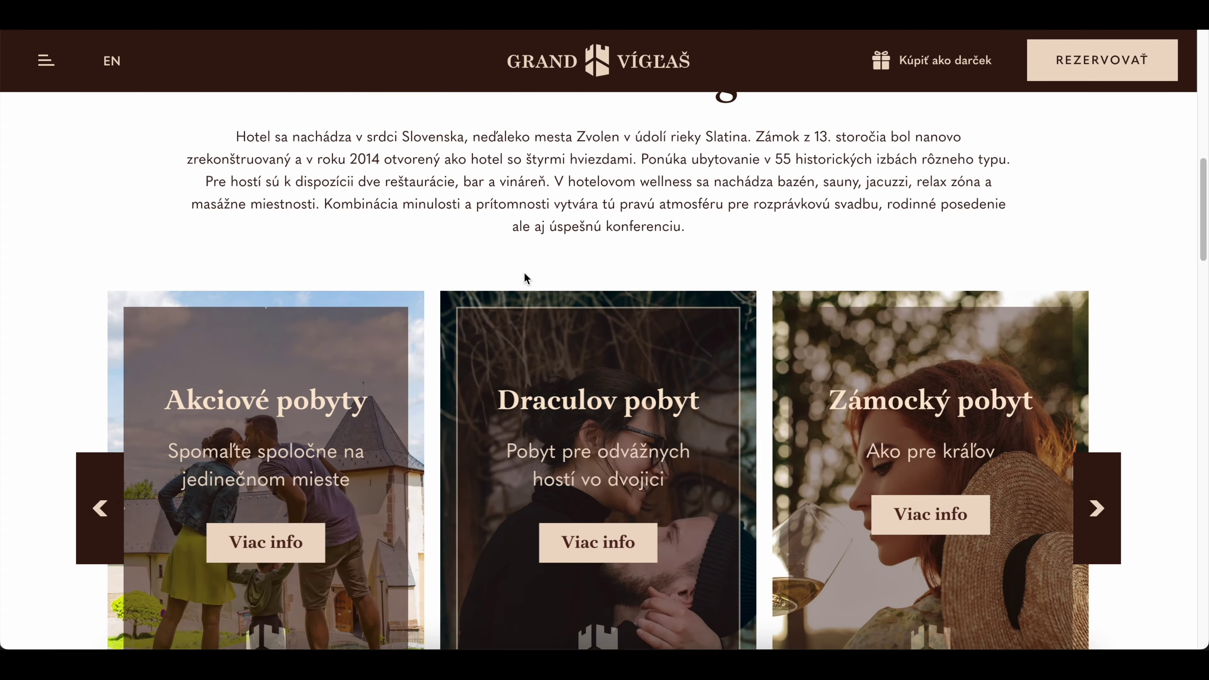
scroll(524, 281, down, 10)
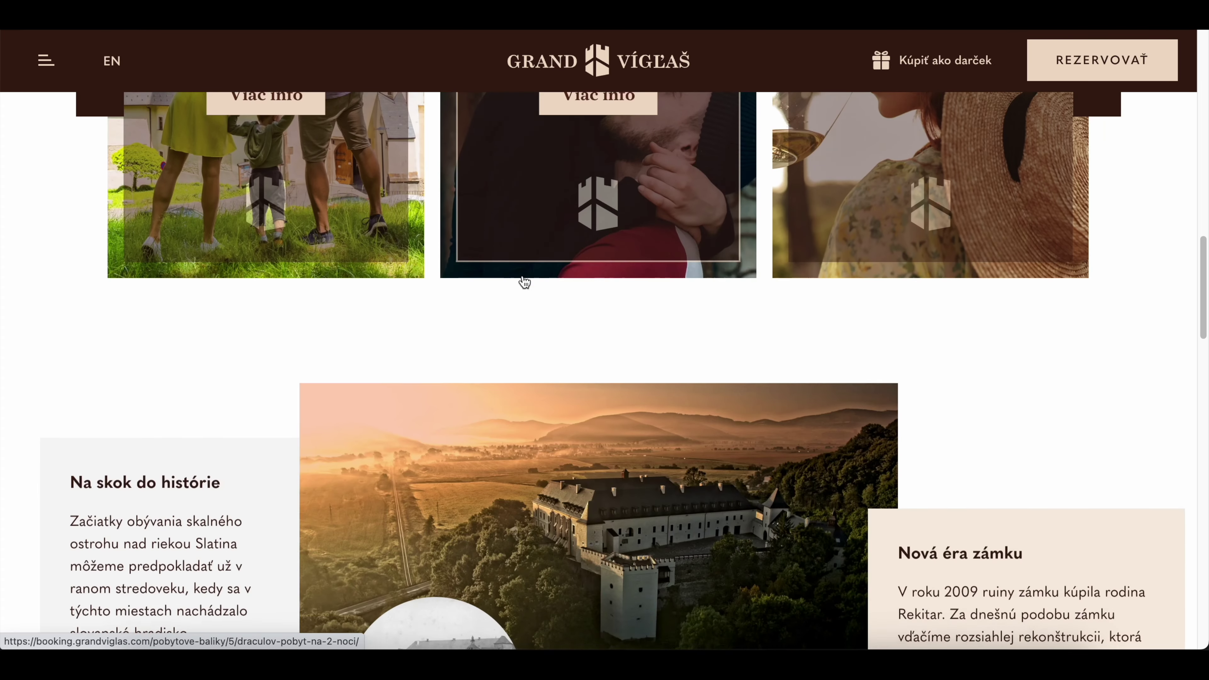
scroll(205, 375, down, 2)
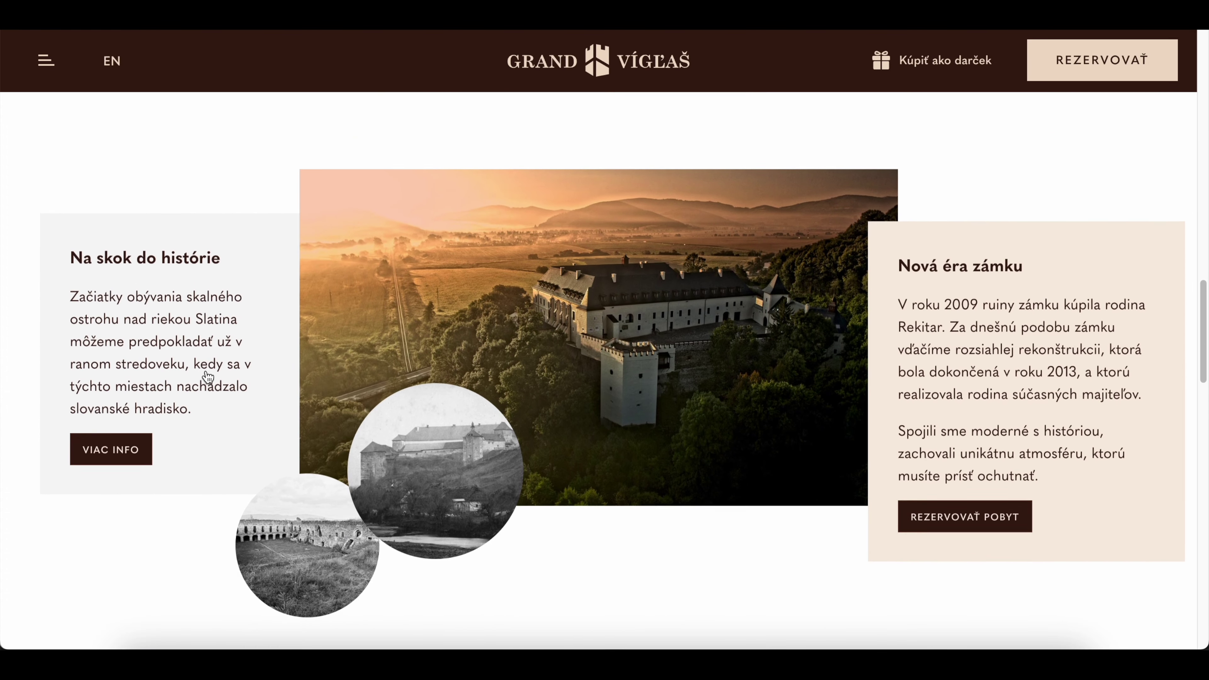
scroll(621, 326, down, 10)
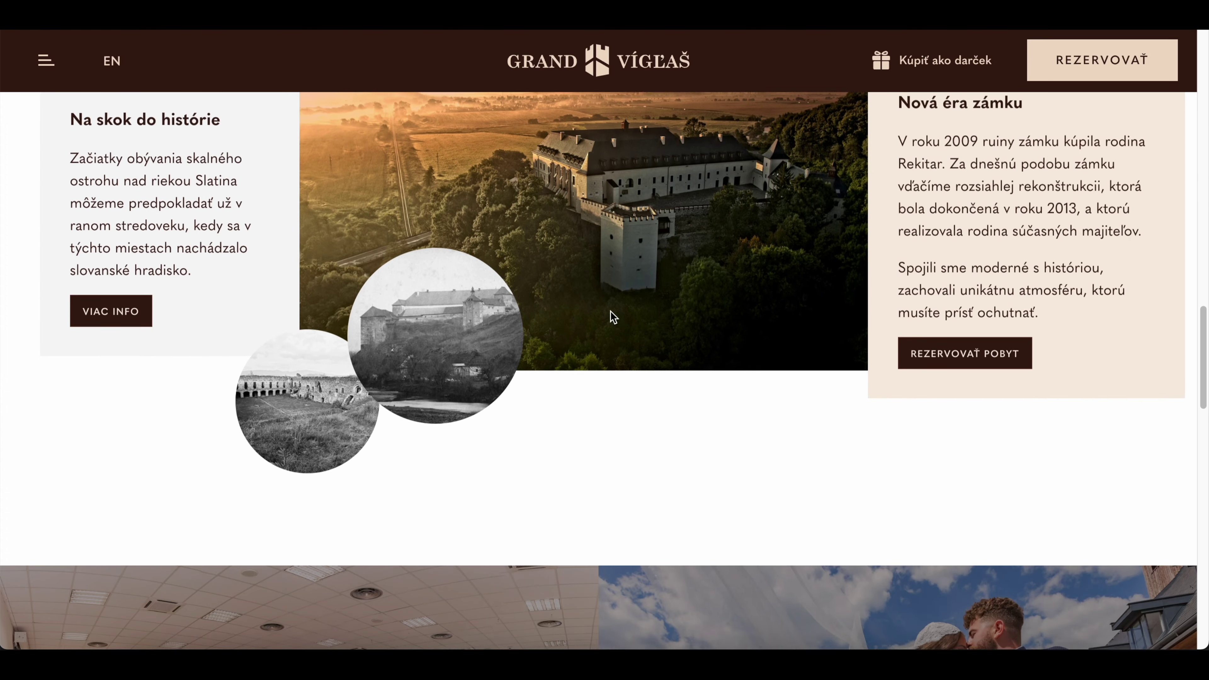
scroll(538, 270, down, 1)
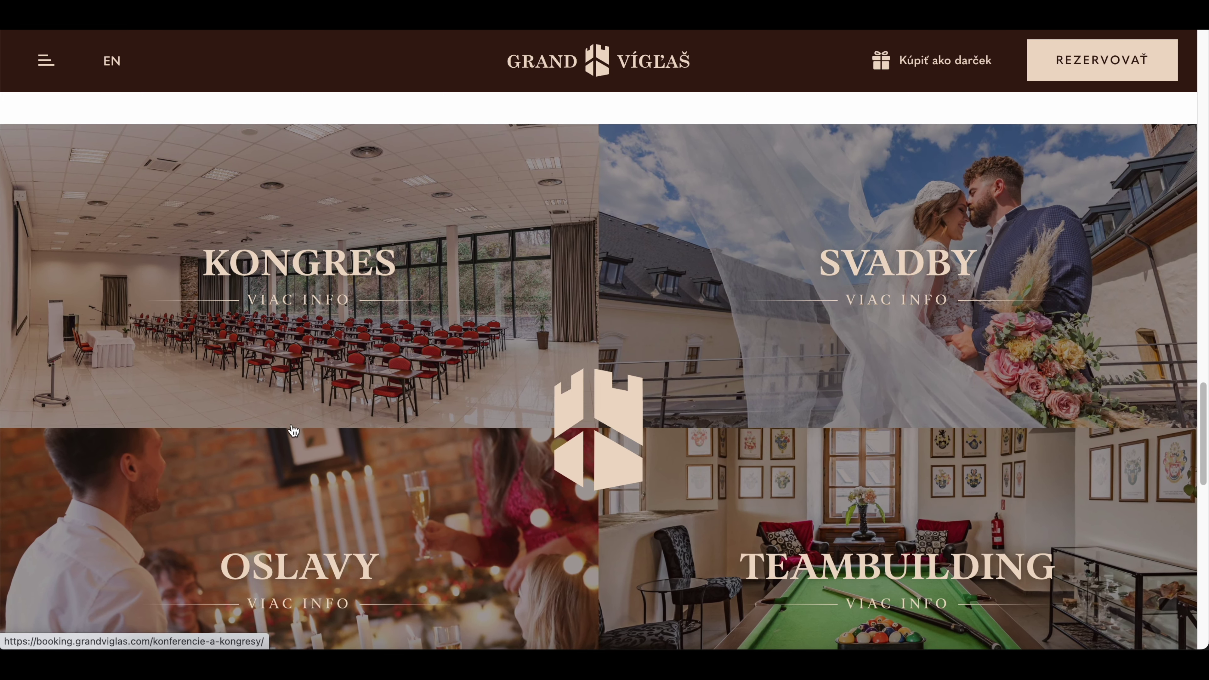
scroll(293, 430, down, 1)
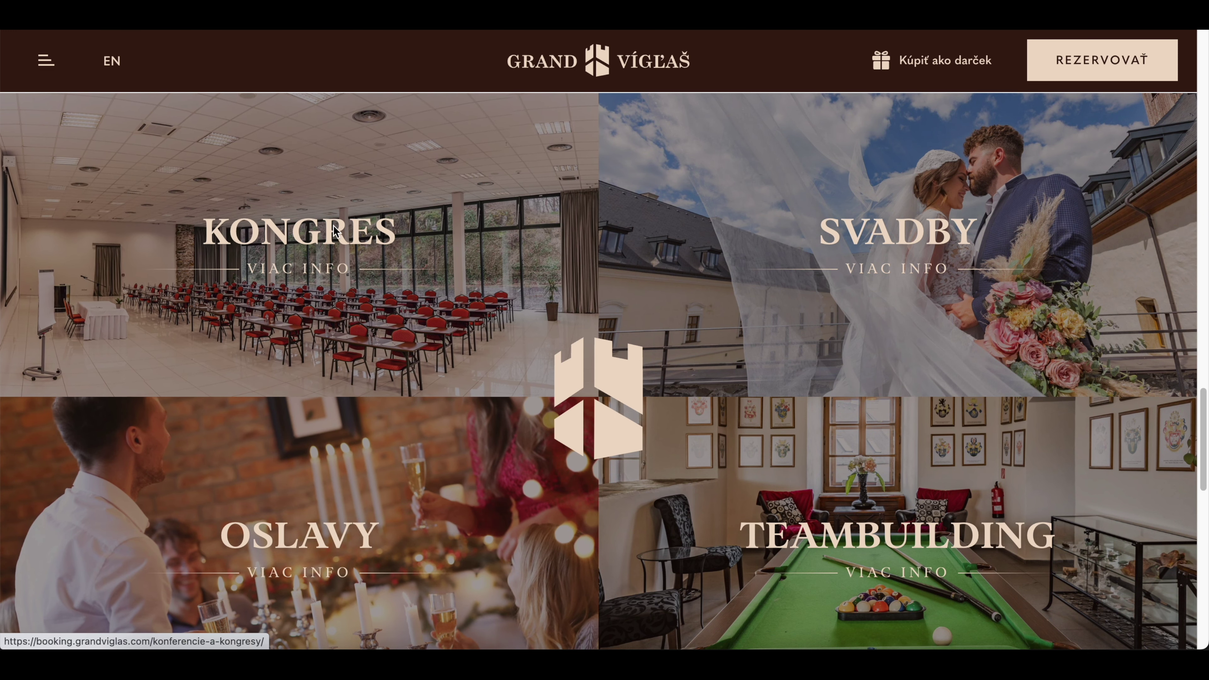
mouse_move(32, 635)
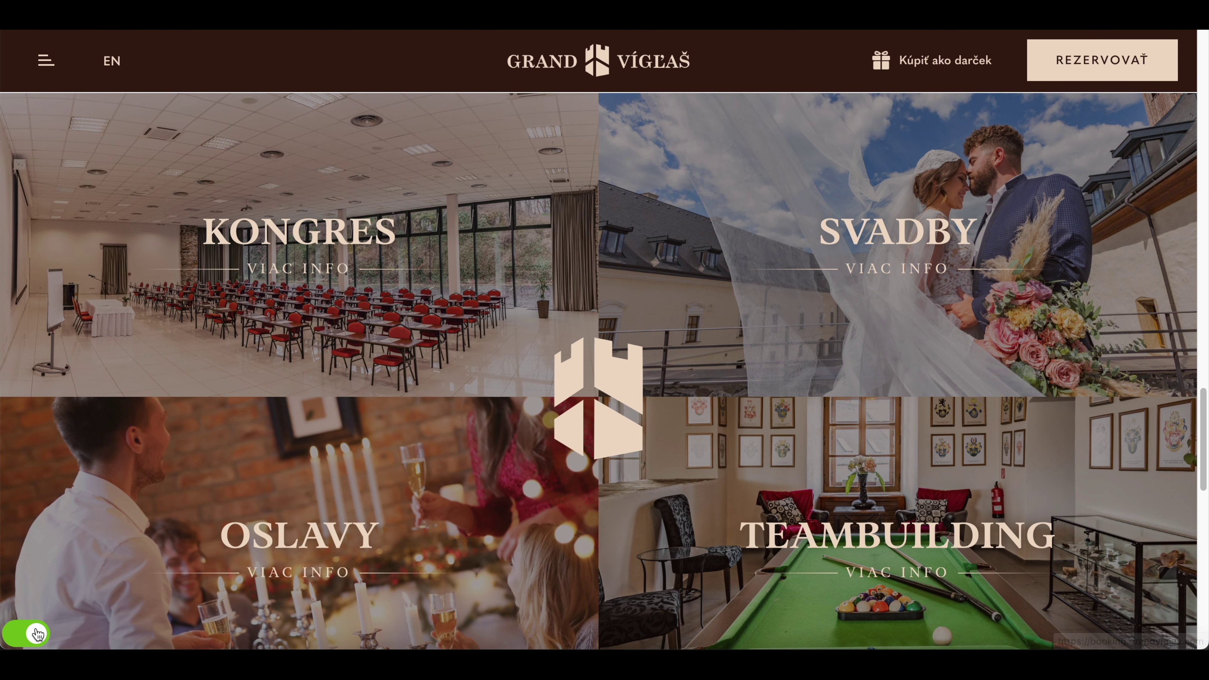
click(33, 635)
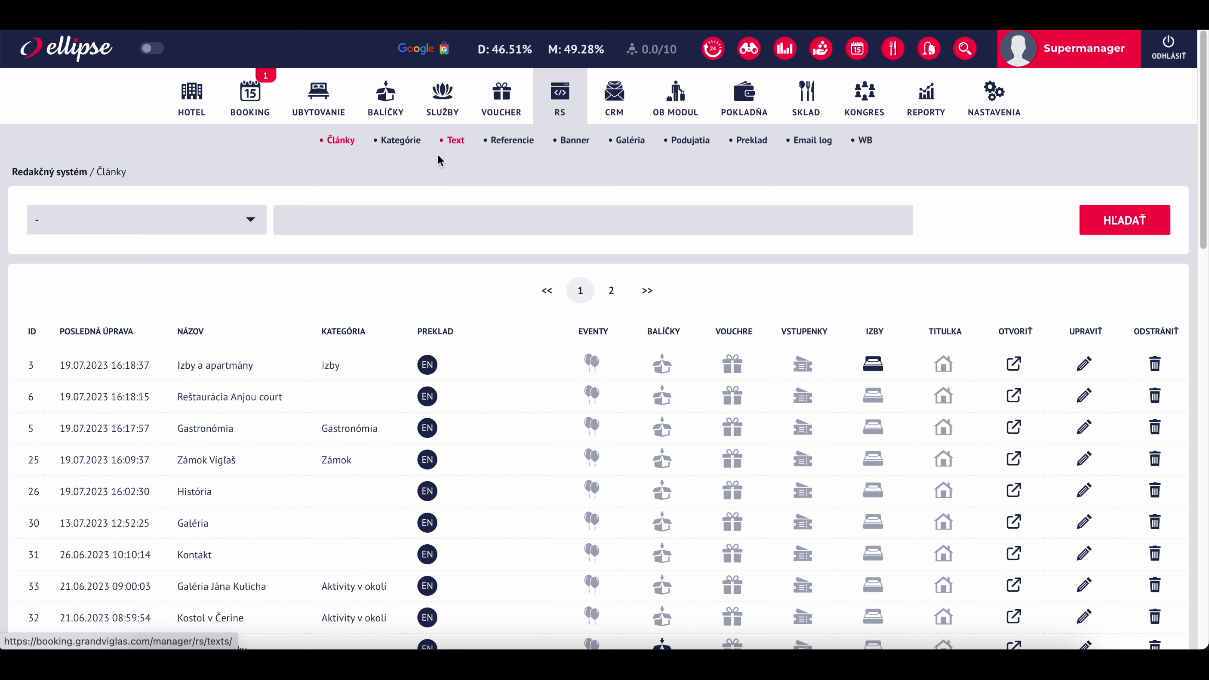
- Switch to the Ellipse manager and examine the list of website articles and their categories
scroll(223, 348, down, 6)
scroll(220, 354, down, 8)
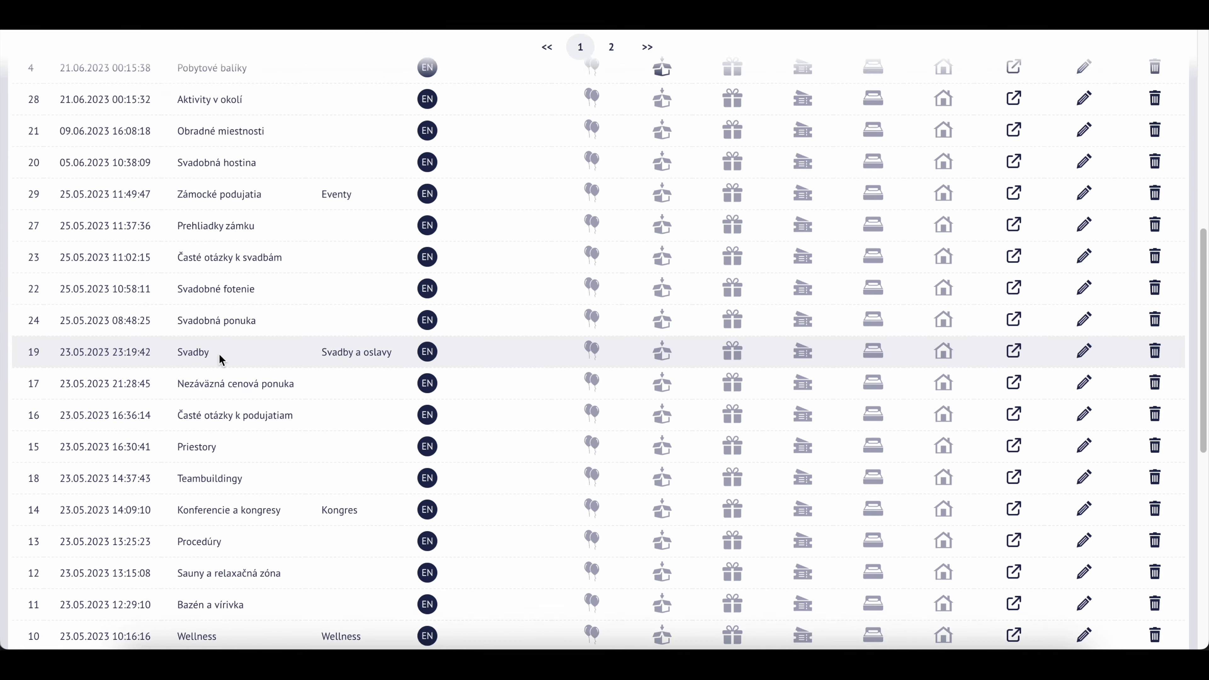
scroll(219, 355, up, 14)
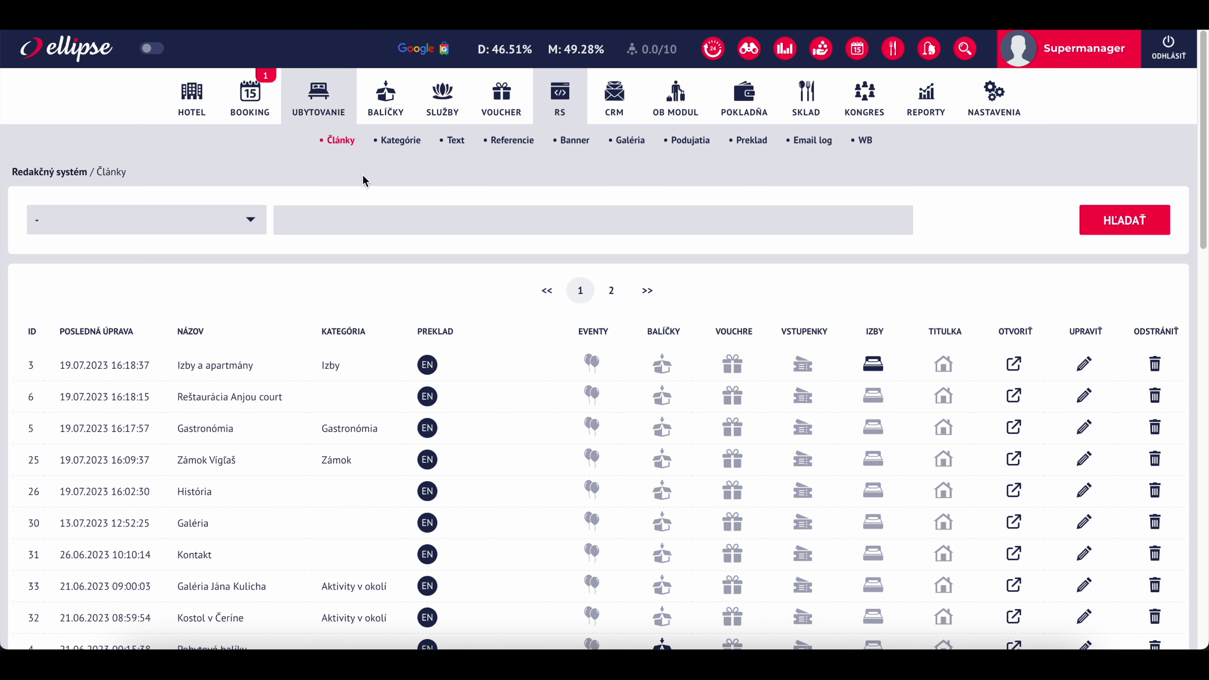
scroll(257, 465, down, 8)
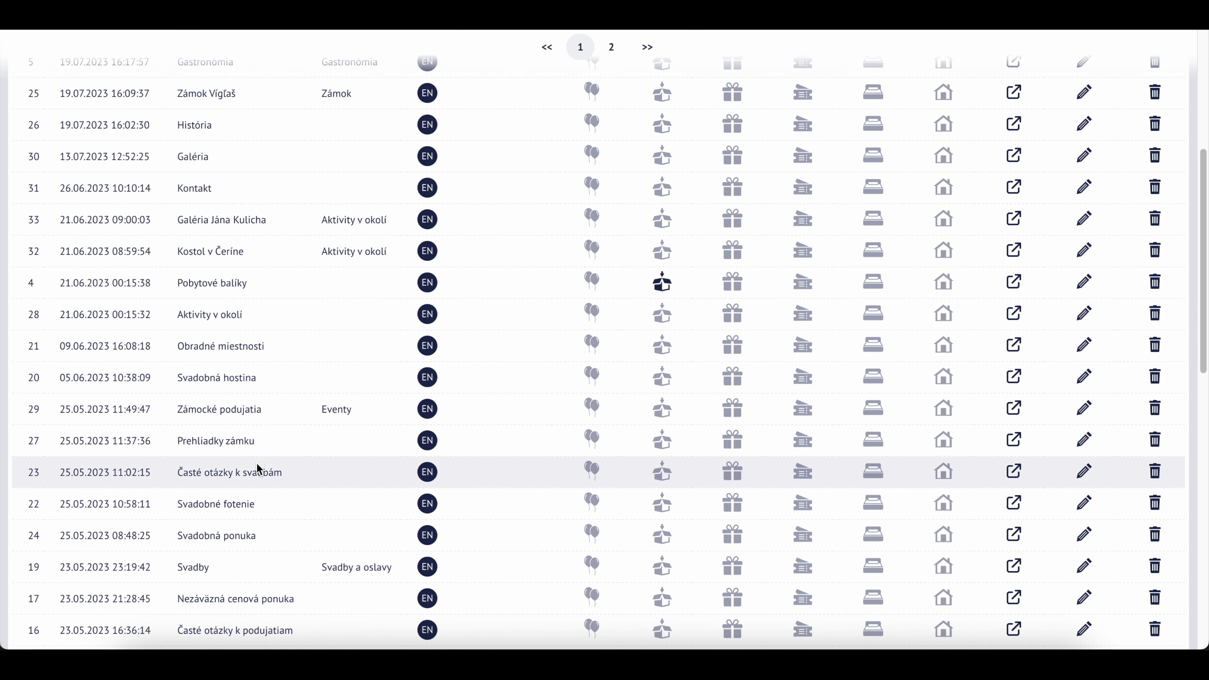
scroll(256, 464, up, 8)
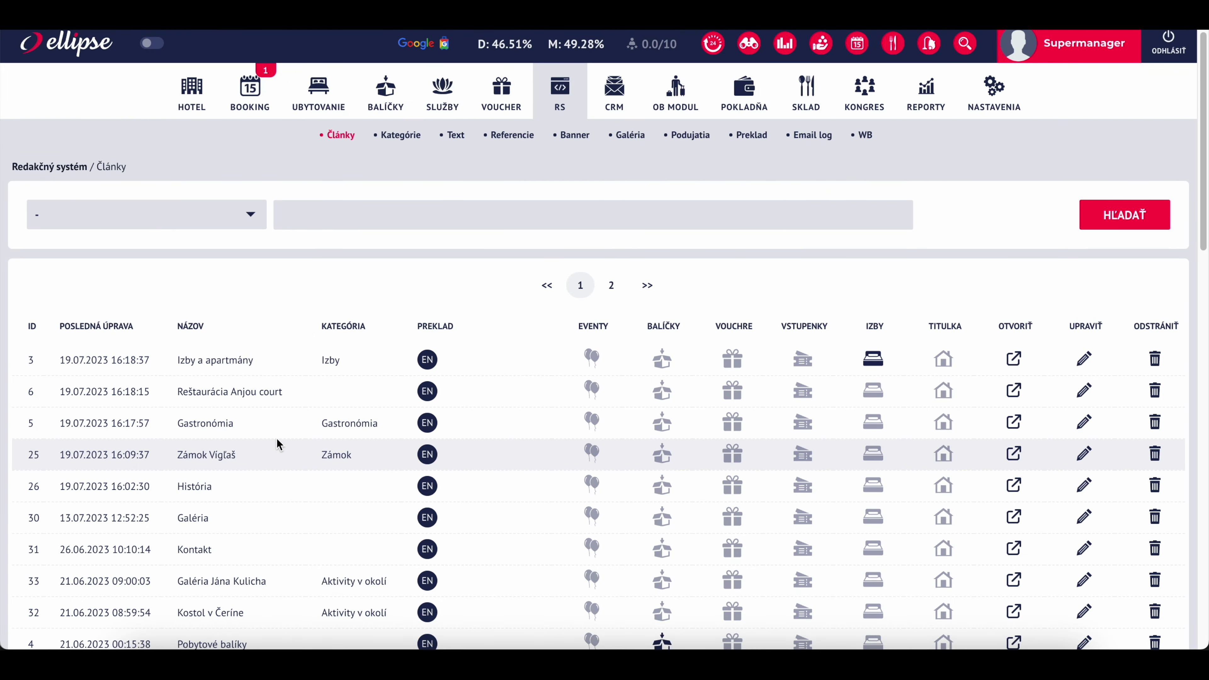
- Open the categories overview of the editorial system and examine the website menus through to Hlavné menu
click(404, 138)
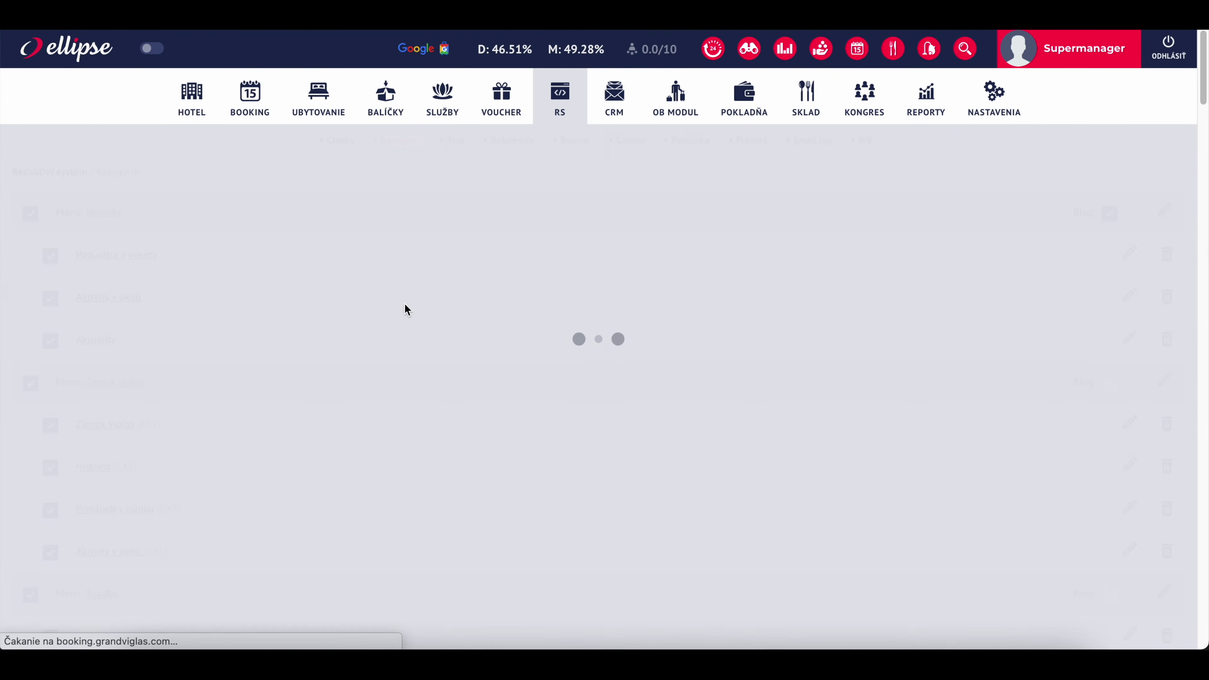
scroll(402, 314, down, 6)
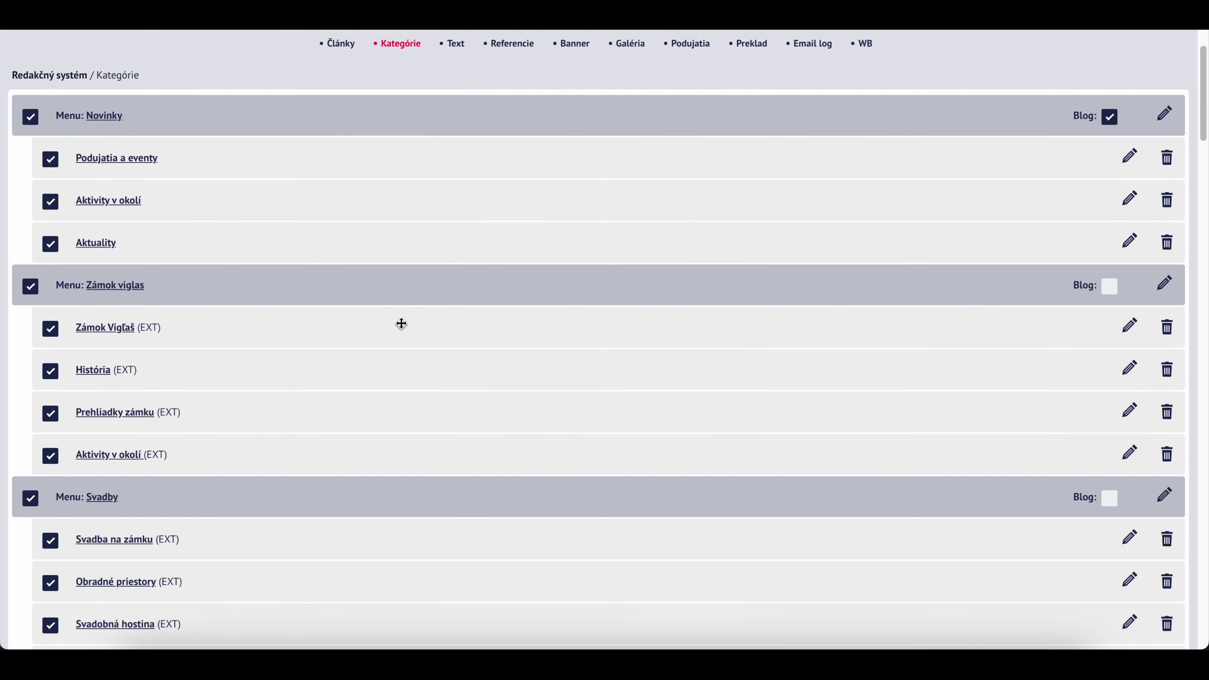
scroll(377, 410, up, 3)
scroll(376, 413, down, 10)
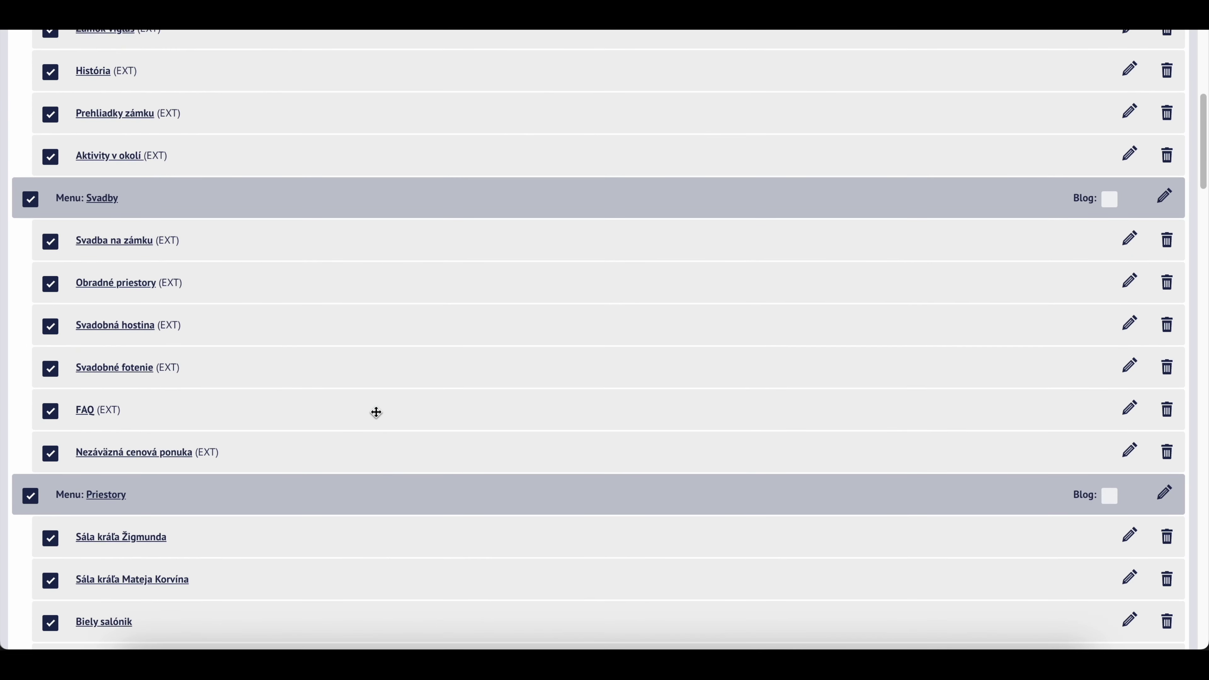
scroll(376, 413, down, 14)
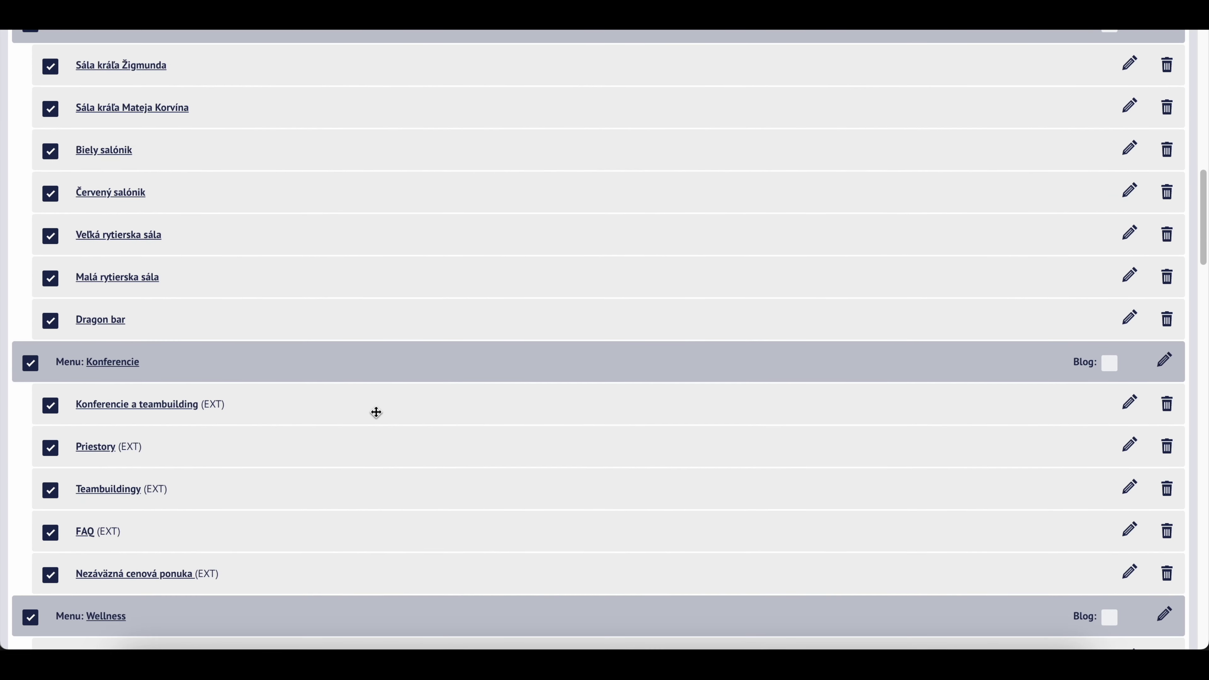
scroll(376, 413, down, 16)
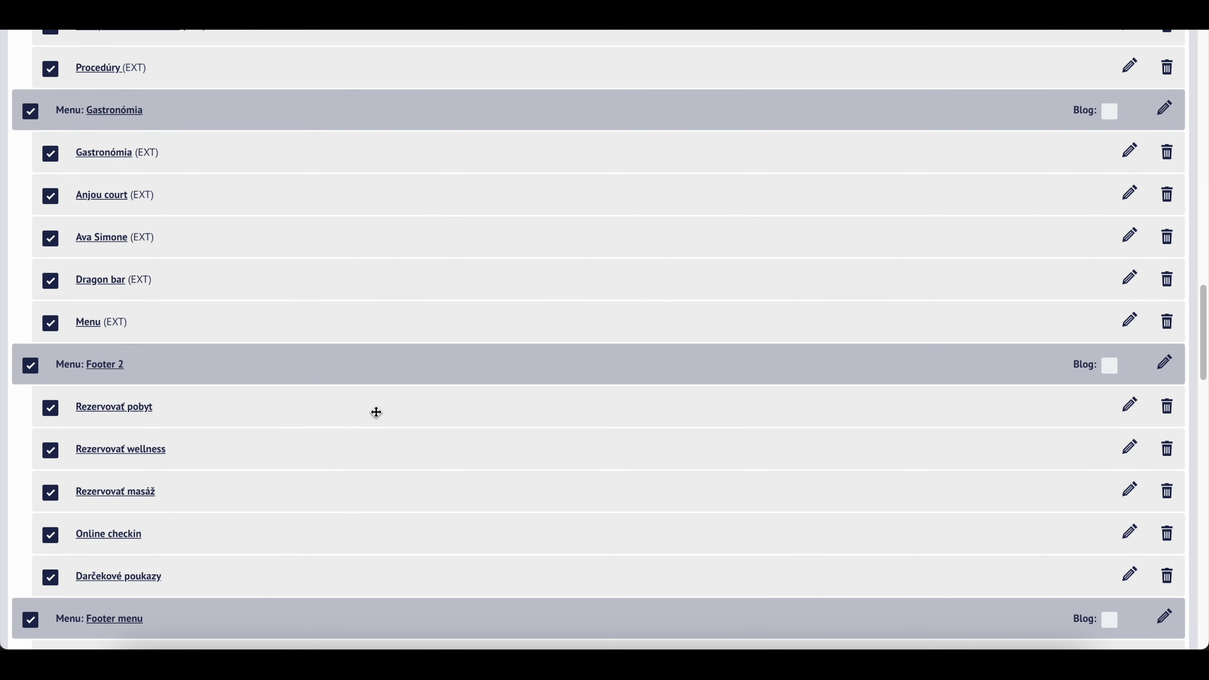
scroll(376, 412, down, 7)
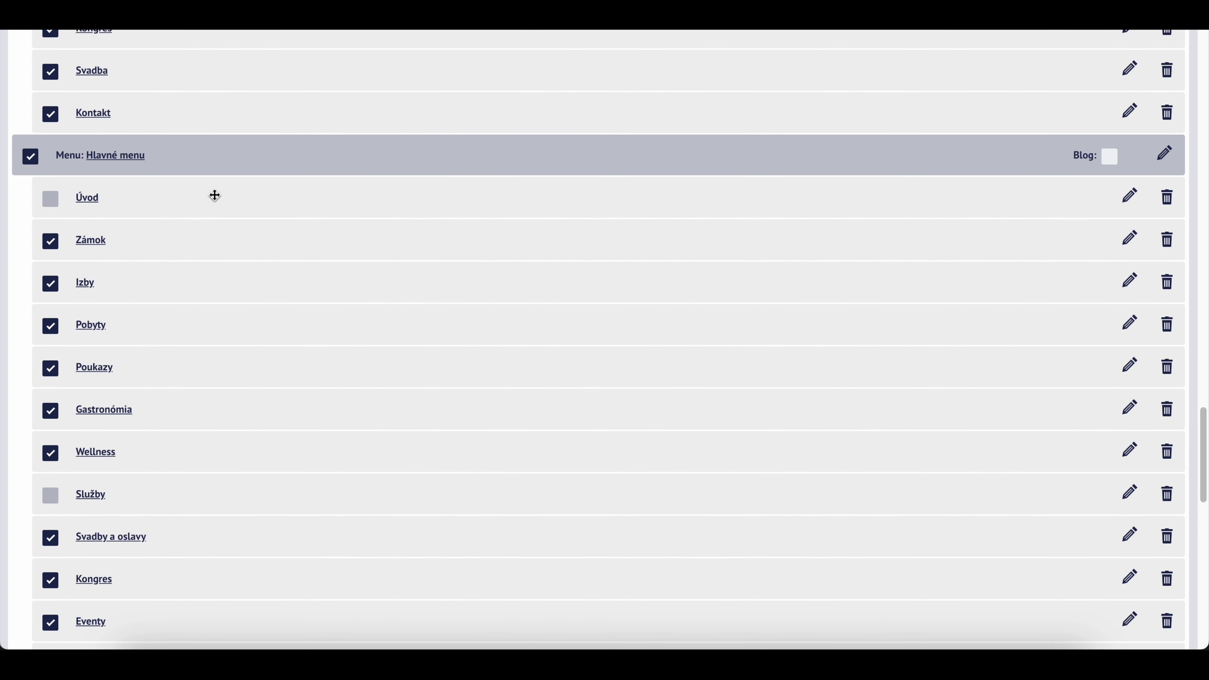
scroll(114, 240, up, 8)
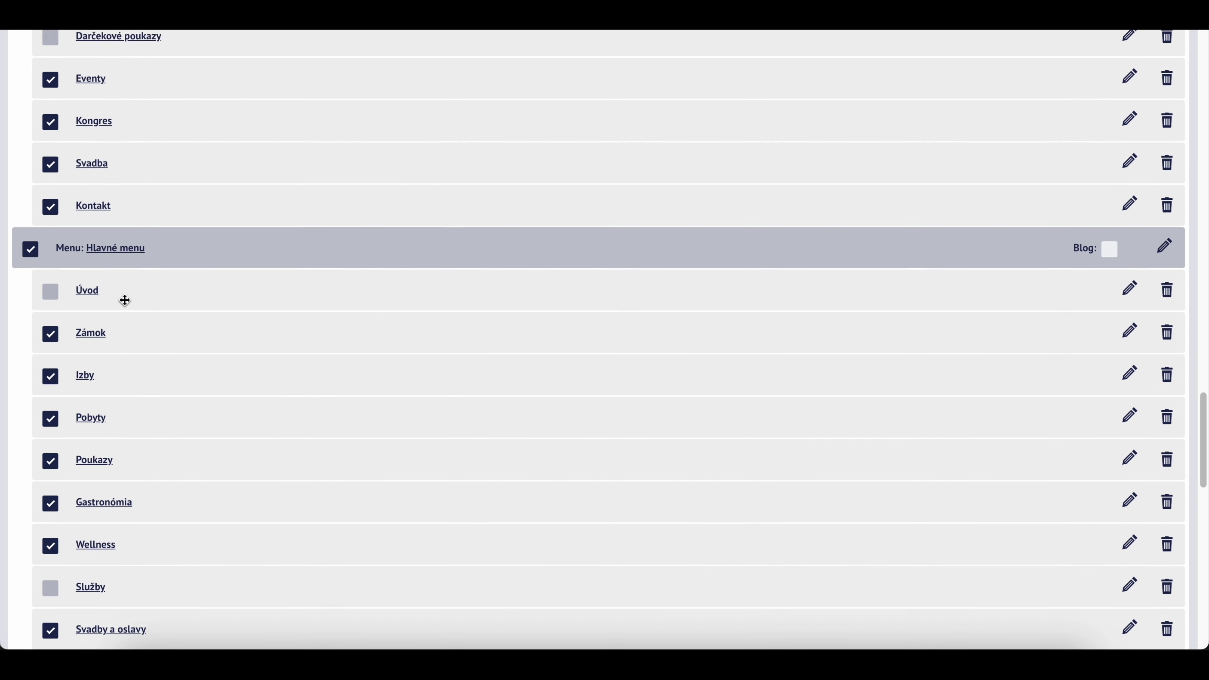
scroll(136, 350, down, 3)
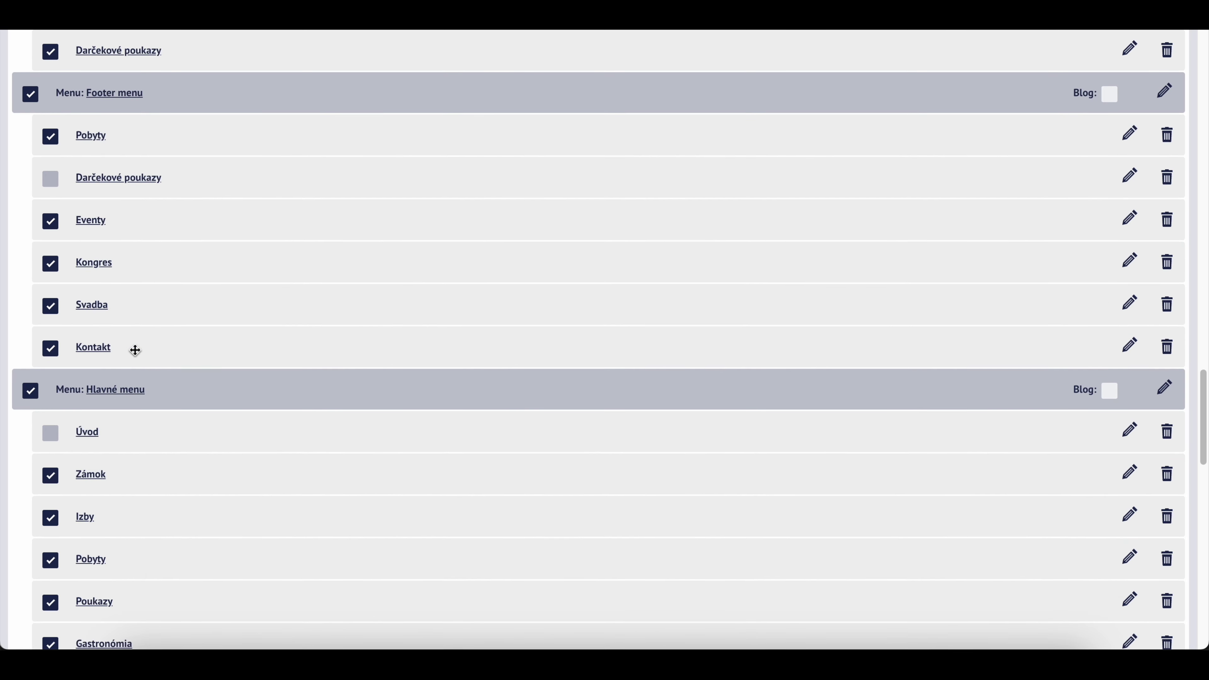
scroll(126, 381, down, 2)
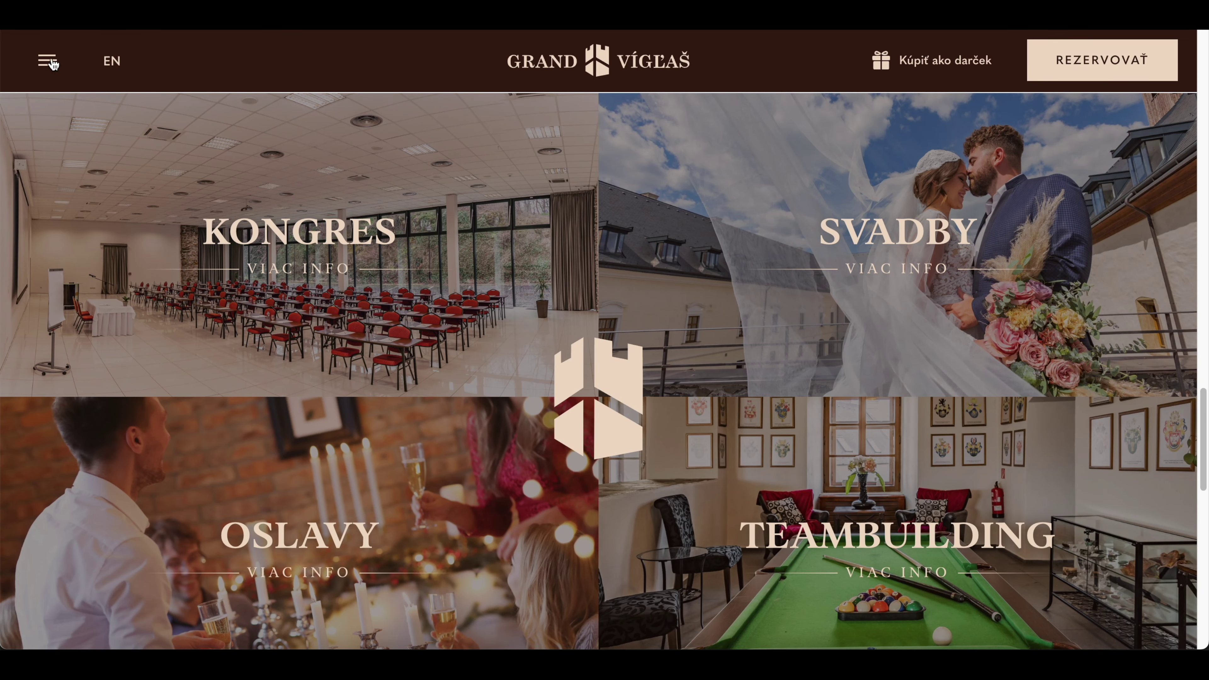
- Compare the hotel website's navigation menu with the items under Hlavné menu in the category overview
click(49, 61)
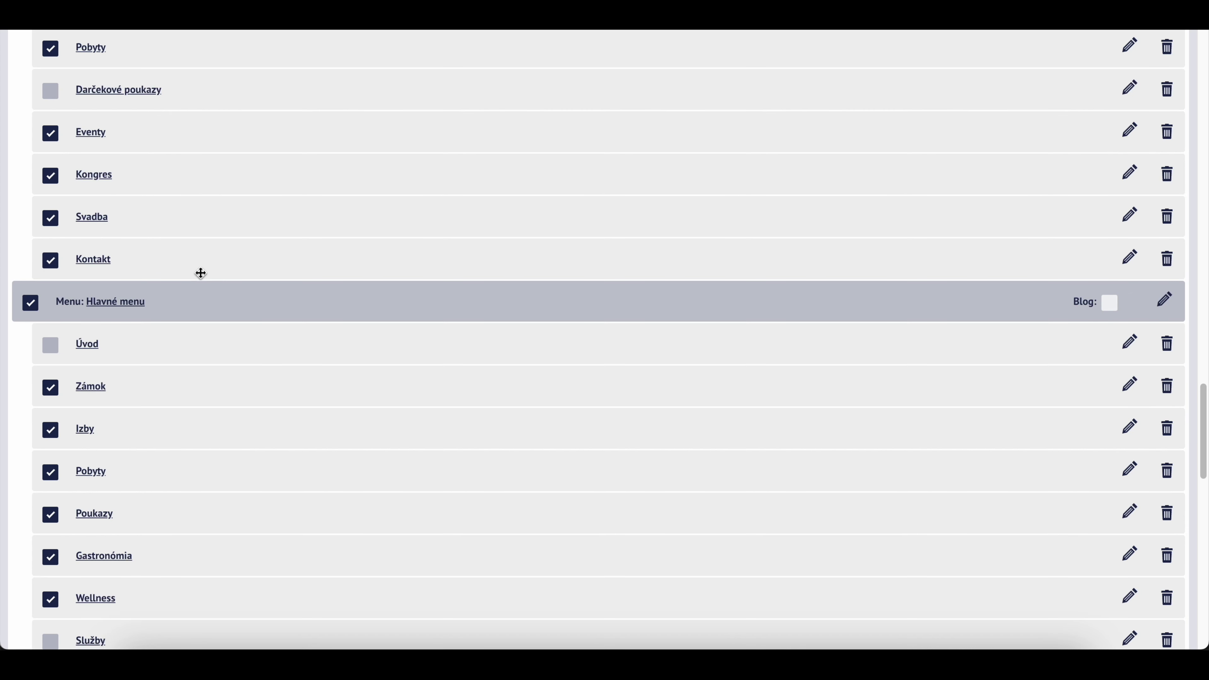
scroll(200, 275, down, 3)
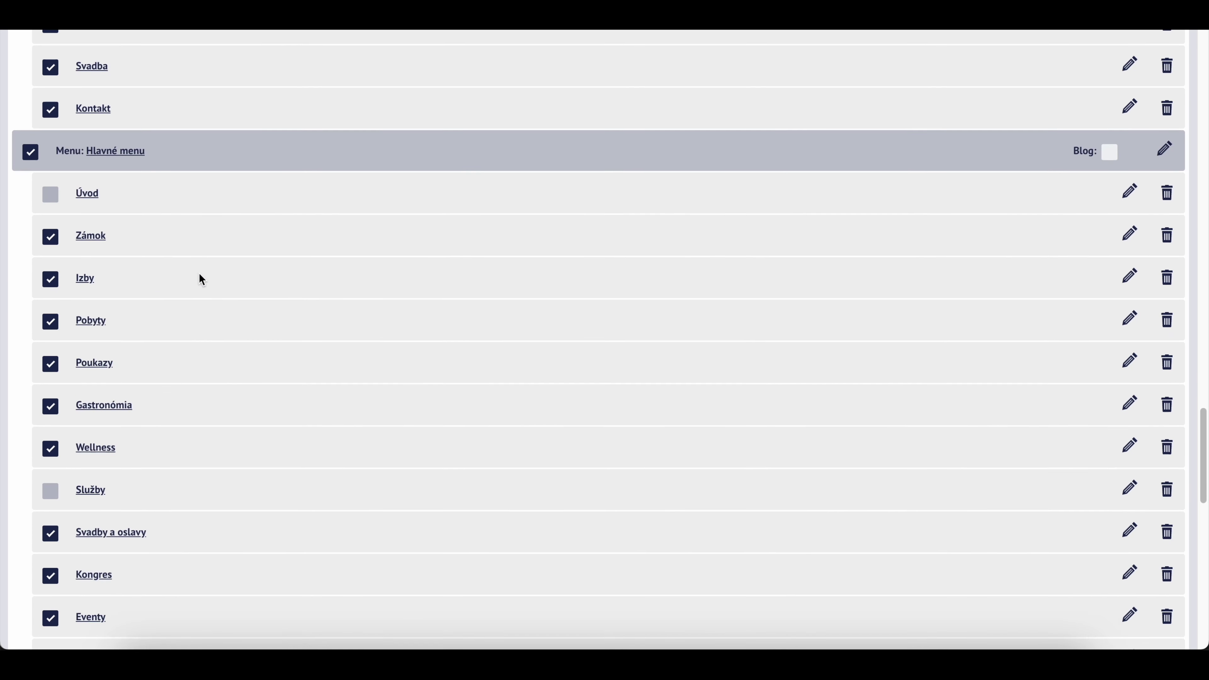
scroll(155, 243, down, 1)
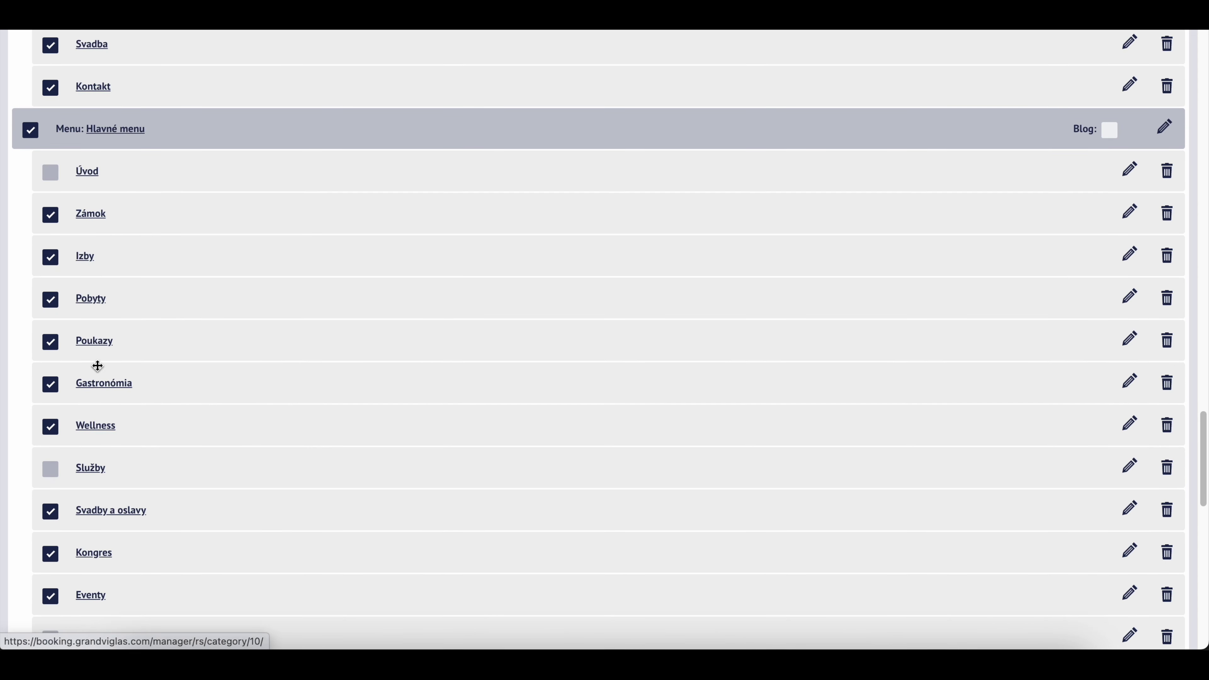
- Open the Gastronómia category of Hlavné menu for editing and look through its name, link and text fields
click(1132, 384)
click(413, 333)
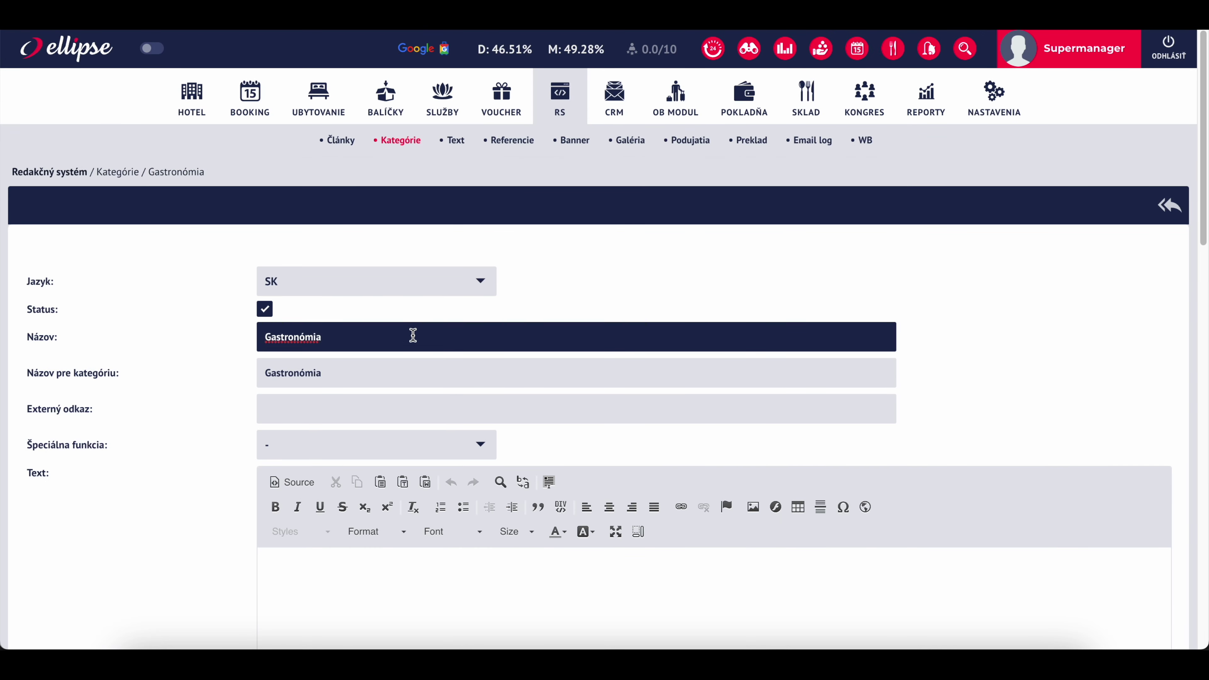
scroll(808, 316, down, 10)
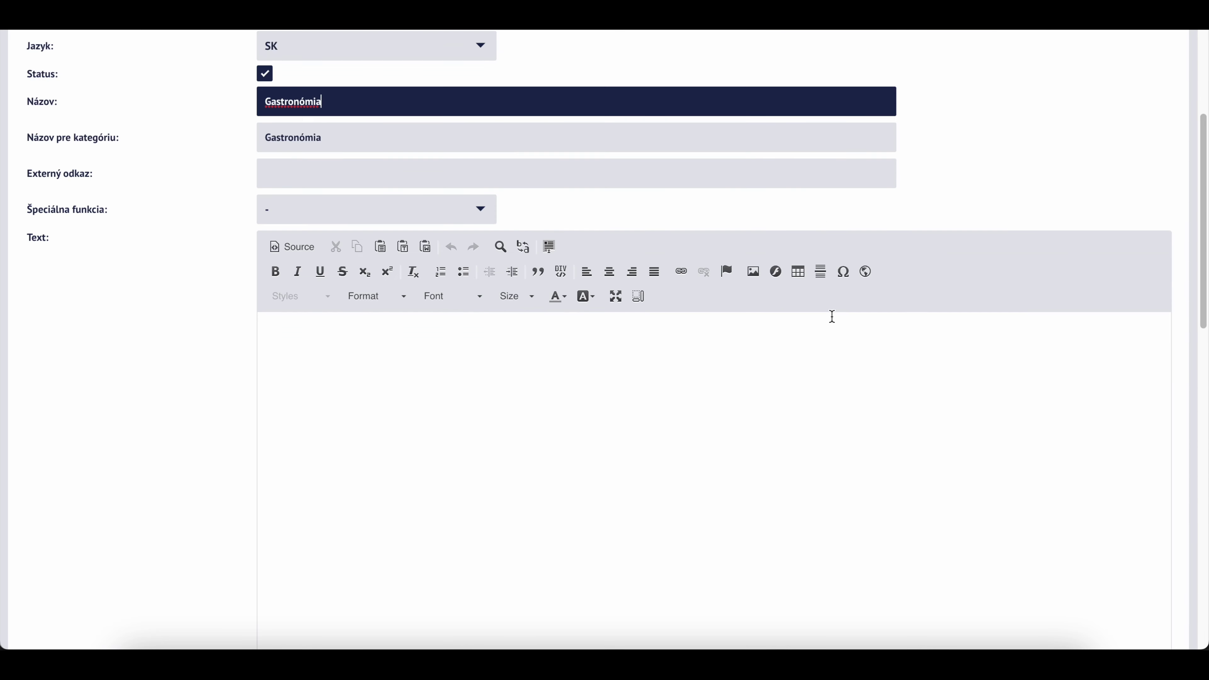
click(1134, 511)
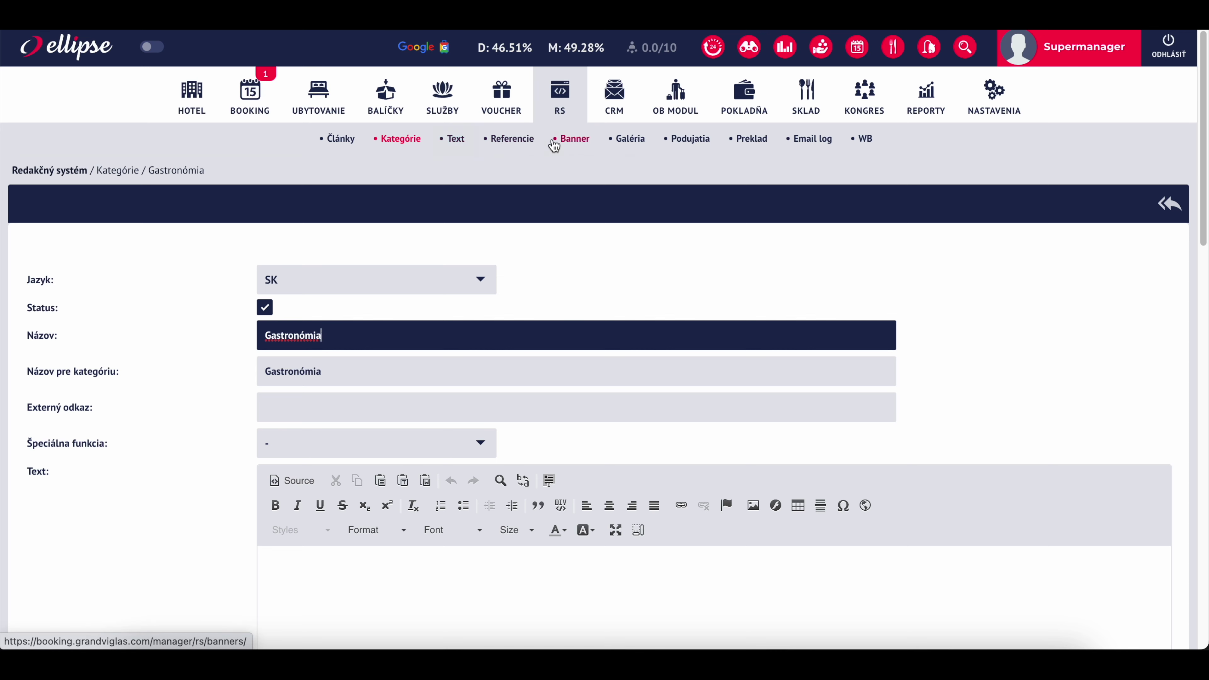
- Open the banner overview of the editorial system, look through its categories, and open the Služby 4 category
click(555, 143)
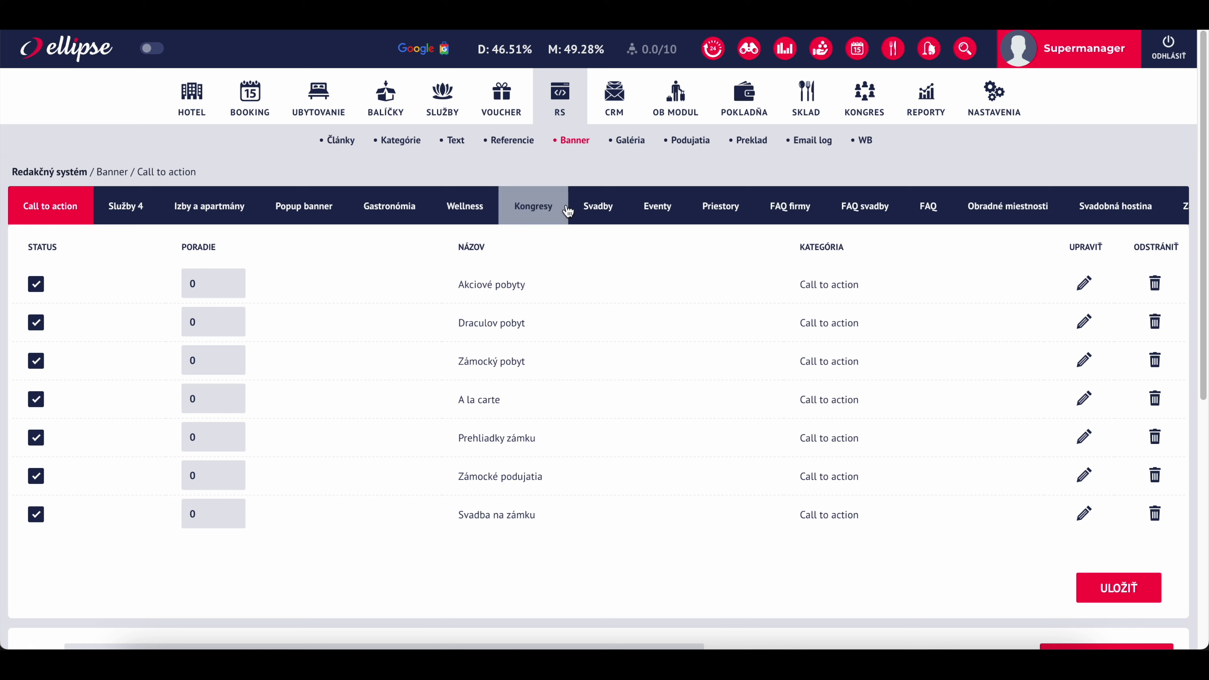
scroll(567, 211, right, 5)
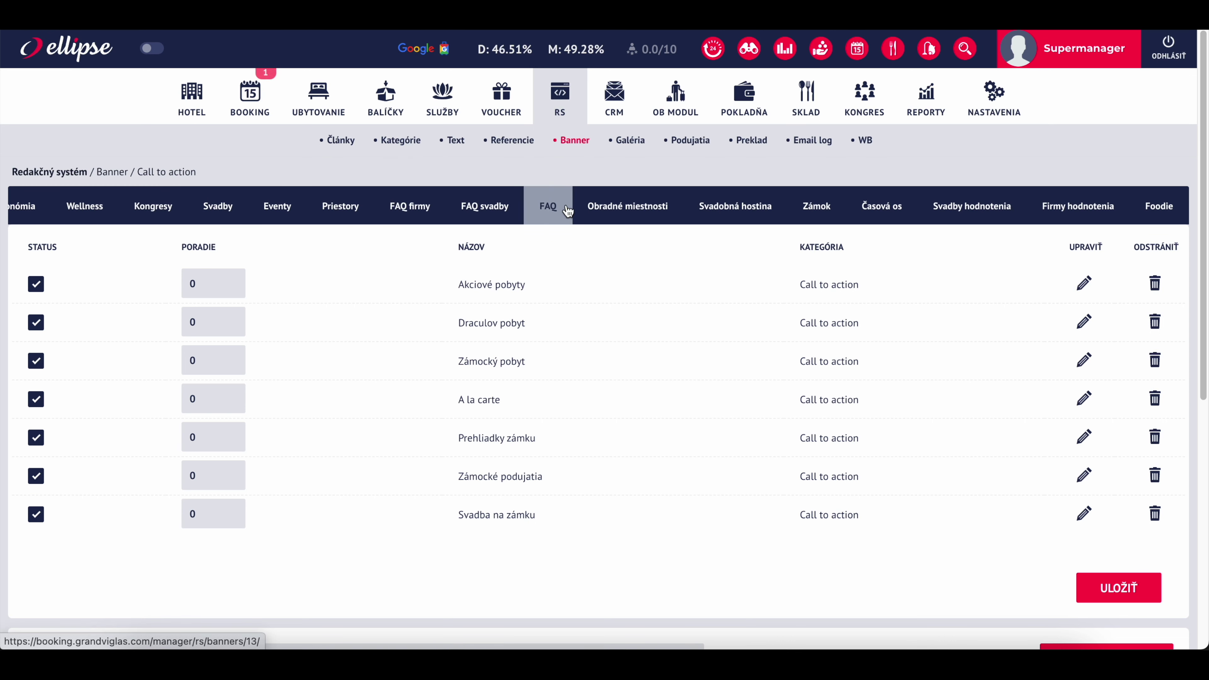
scroll(568, 211, left, 5)
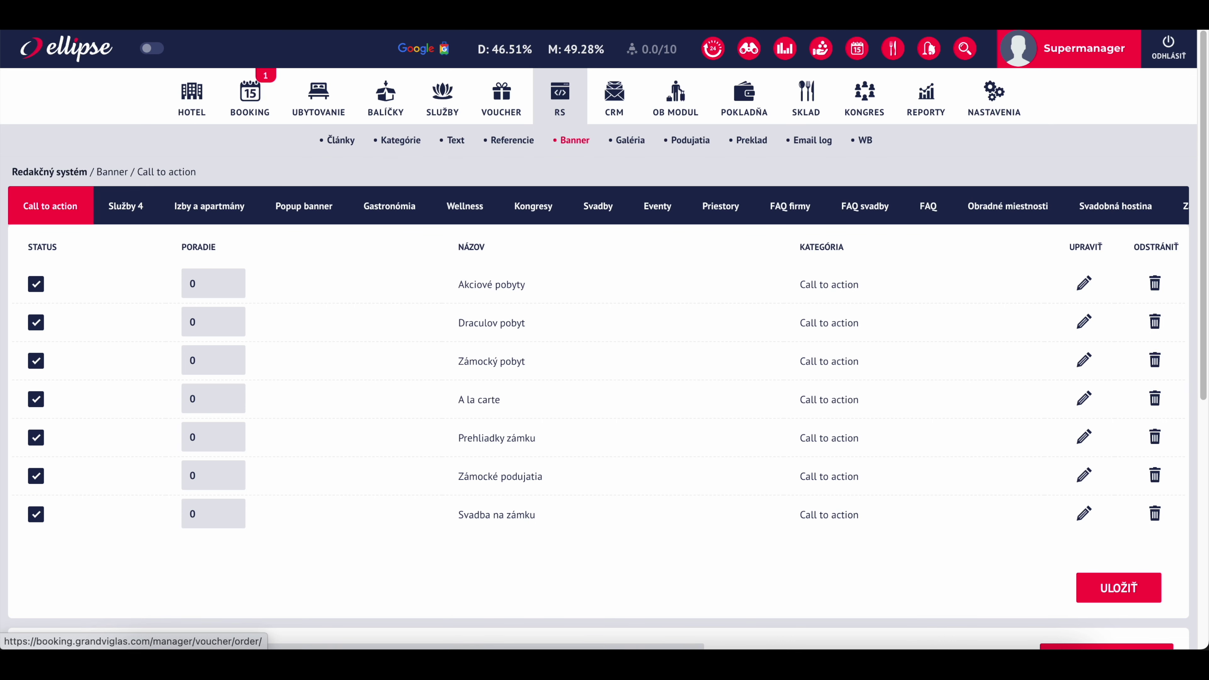
click(143, 209)
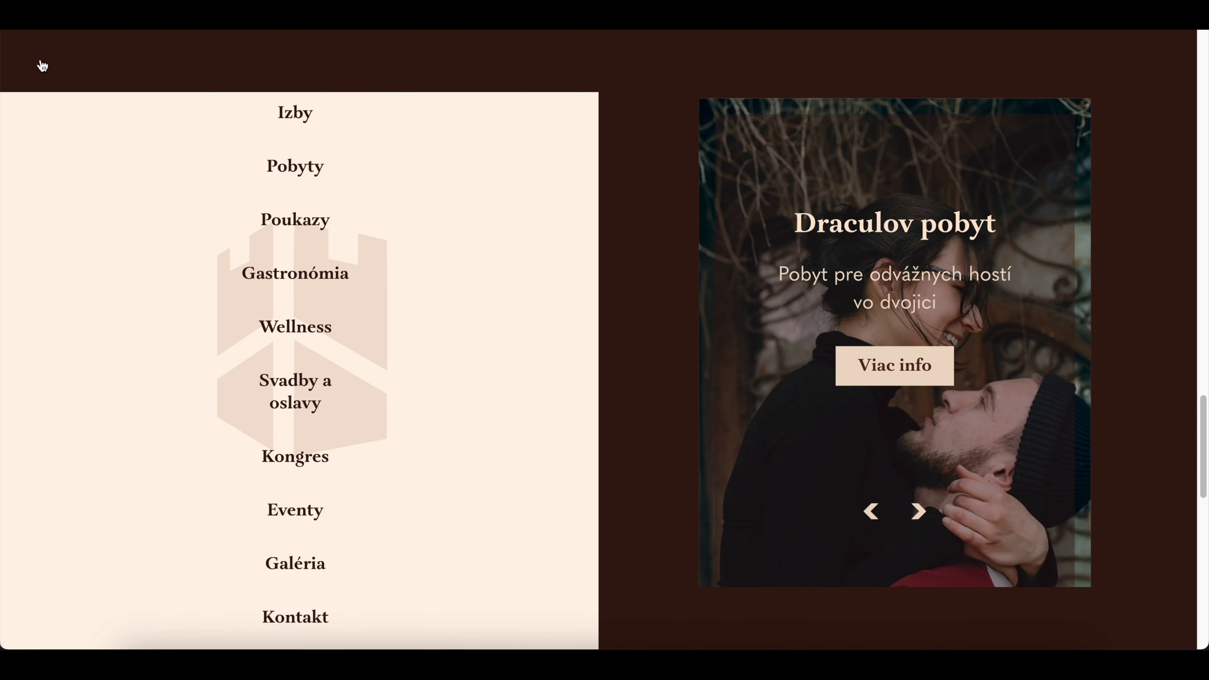
- Switch to the hotel website and examine the Kongres, Svadby, Oslavy and Teambuilding banners on the homepage
click(43, 65)
scroll(266, 286, up, 8)
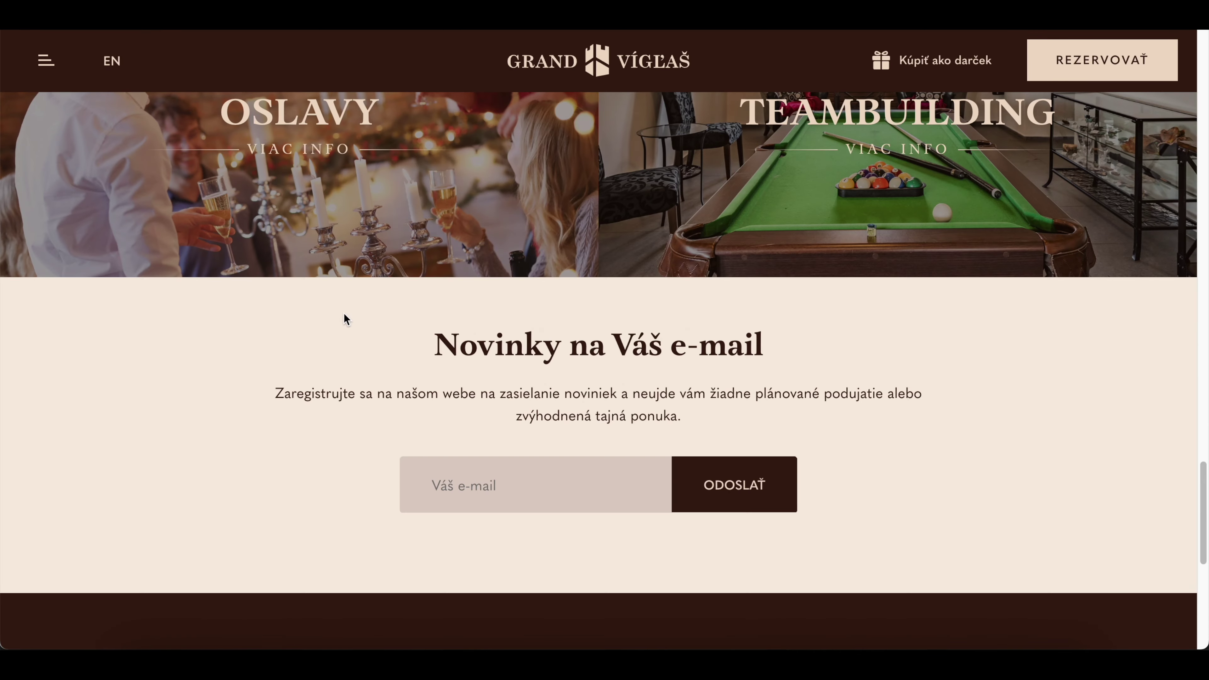
scroll(305, 310, up, 5)
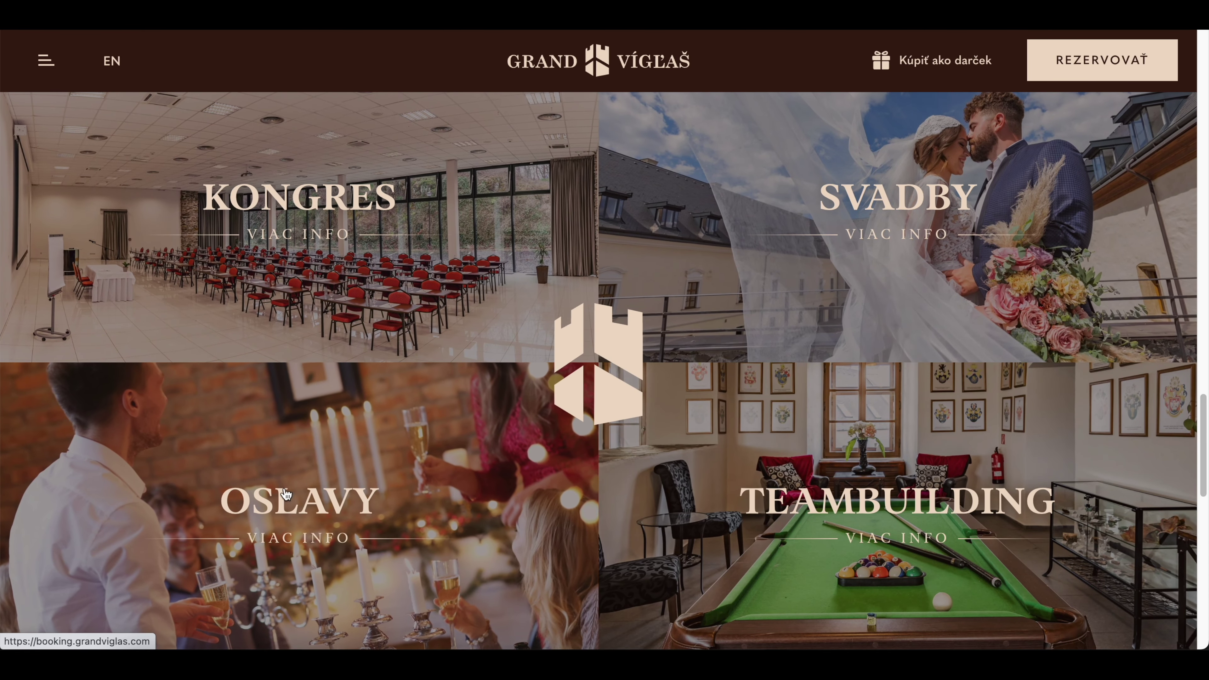
scroll(257, 491, down, 2)
scroll(889, 462, up, 3)
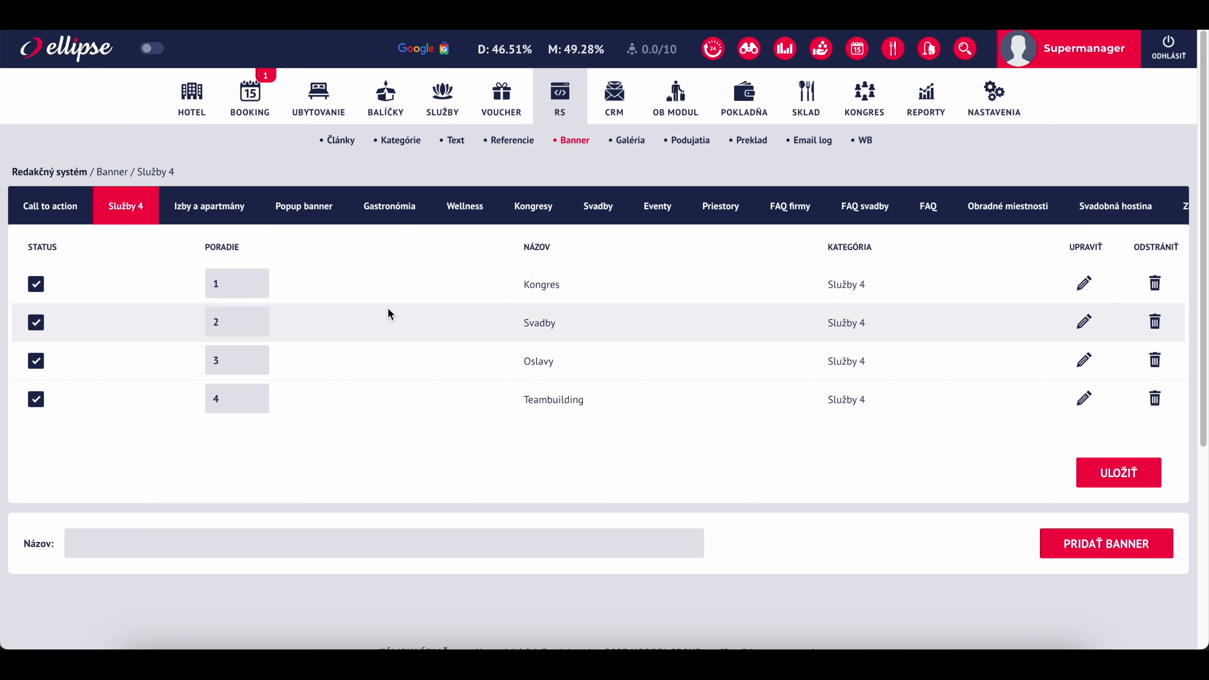
- Check the order fields of Služby 4, then open the Kongres banner for editing and examine its name, link, text and image fields
click(237, 398)
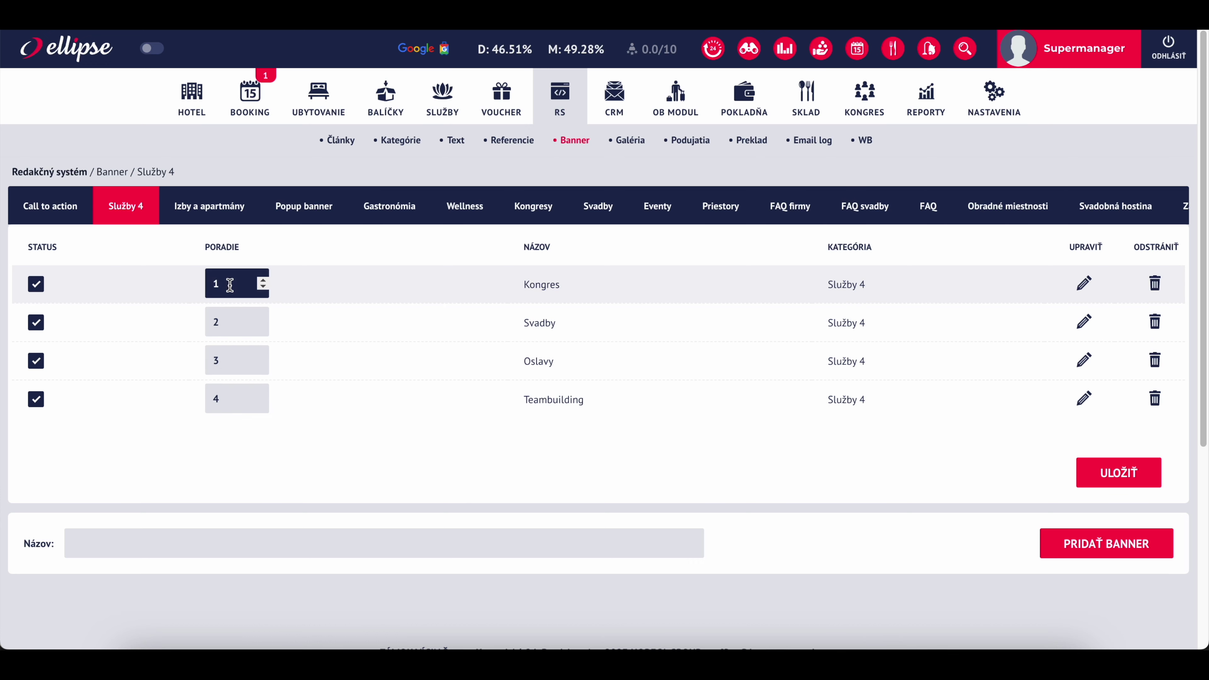
click(1085, 283)
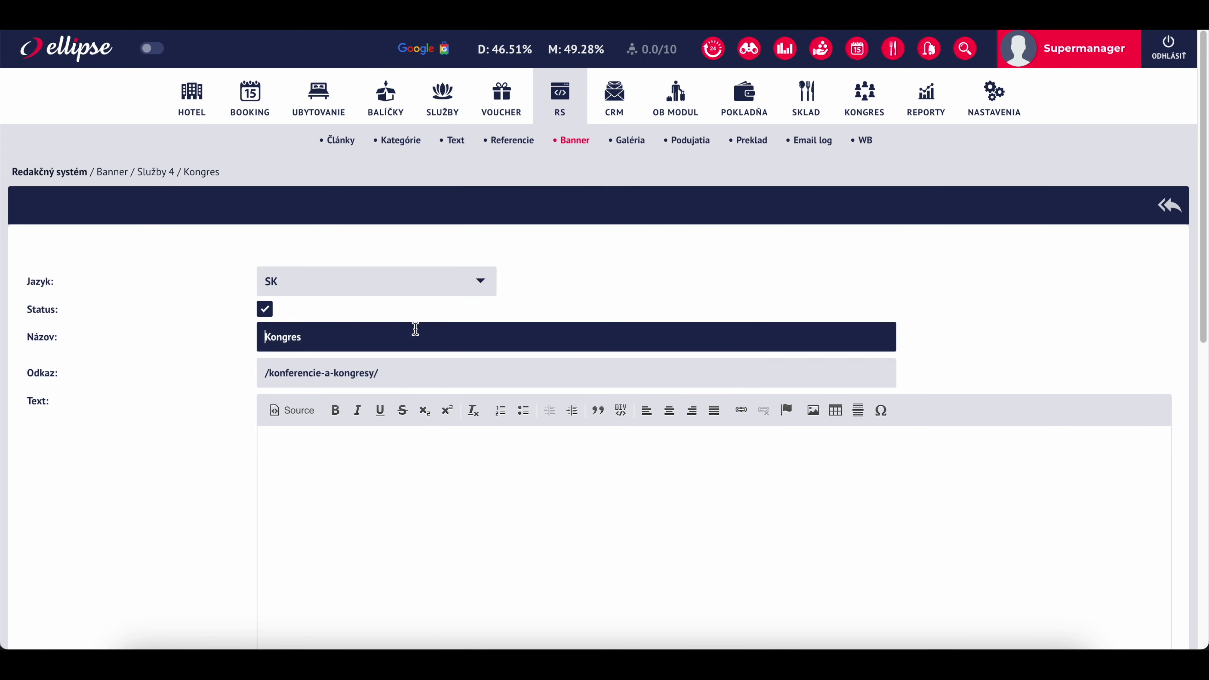
scroll(450, 375, down, 5)
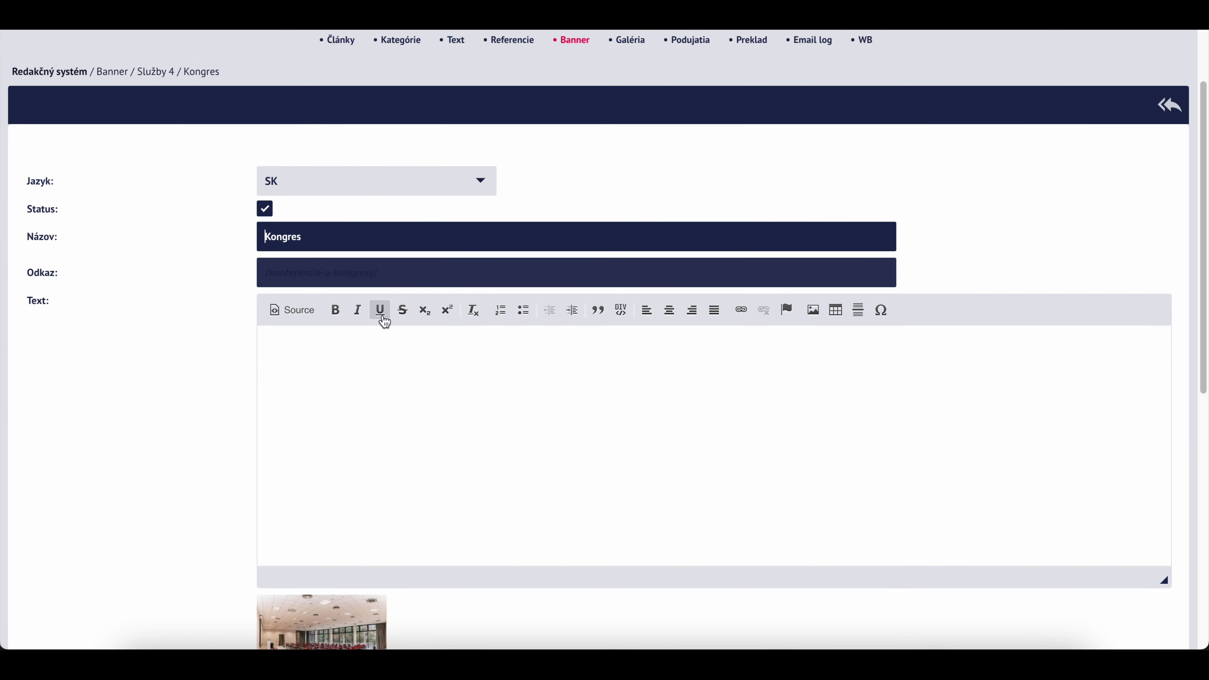
scroll(347, 467, down, 1)
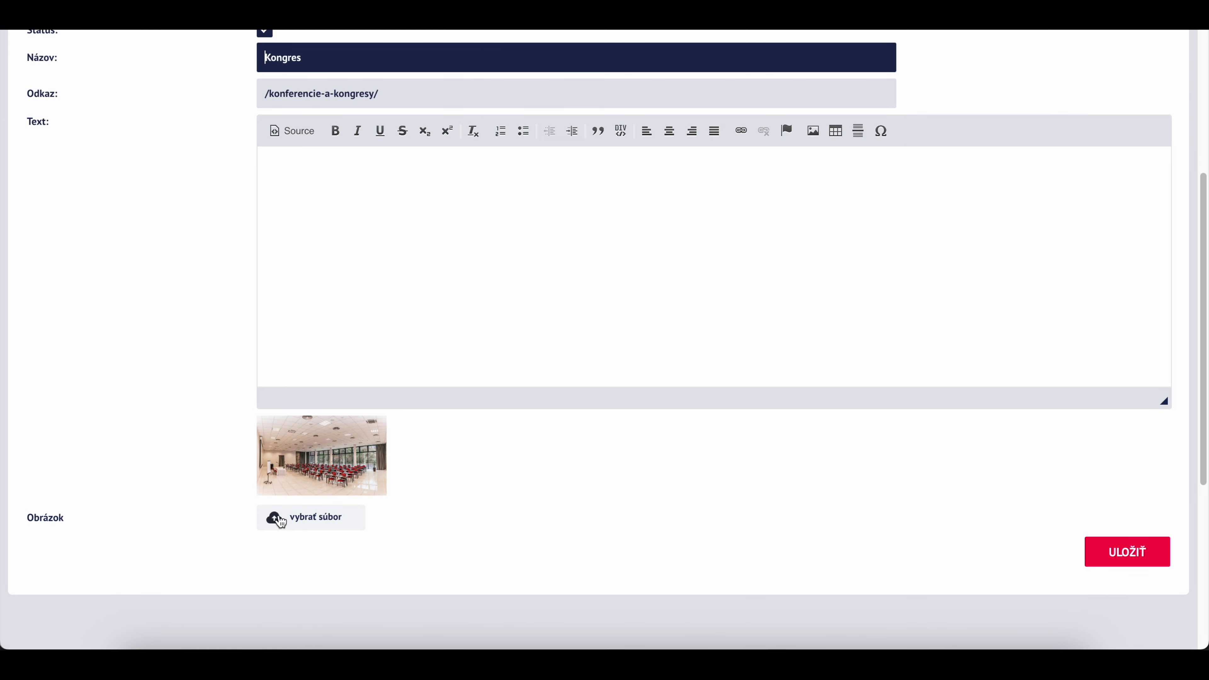
scroll(281, 521, up, 6)
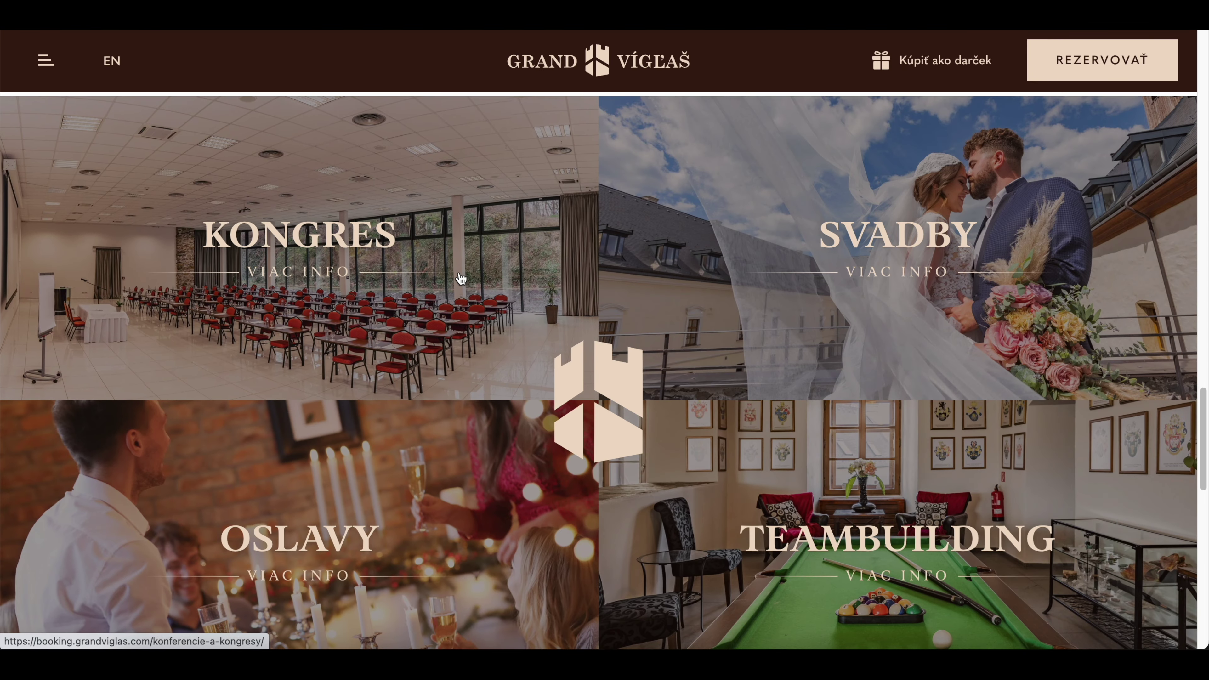
- Return to the hotel website and open the Kongres page from its navigation menu
scroll(459, 279, down, 3)
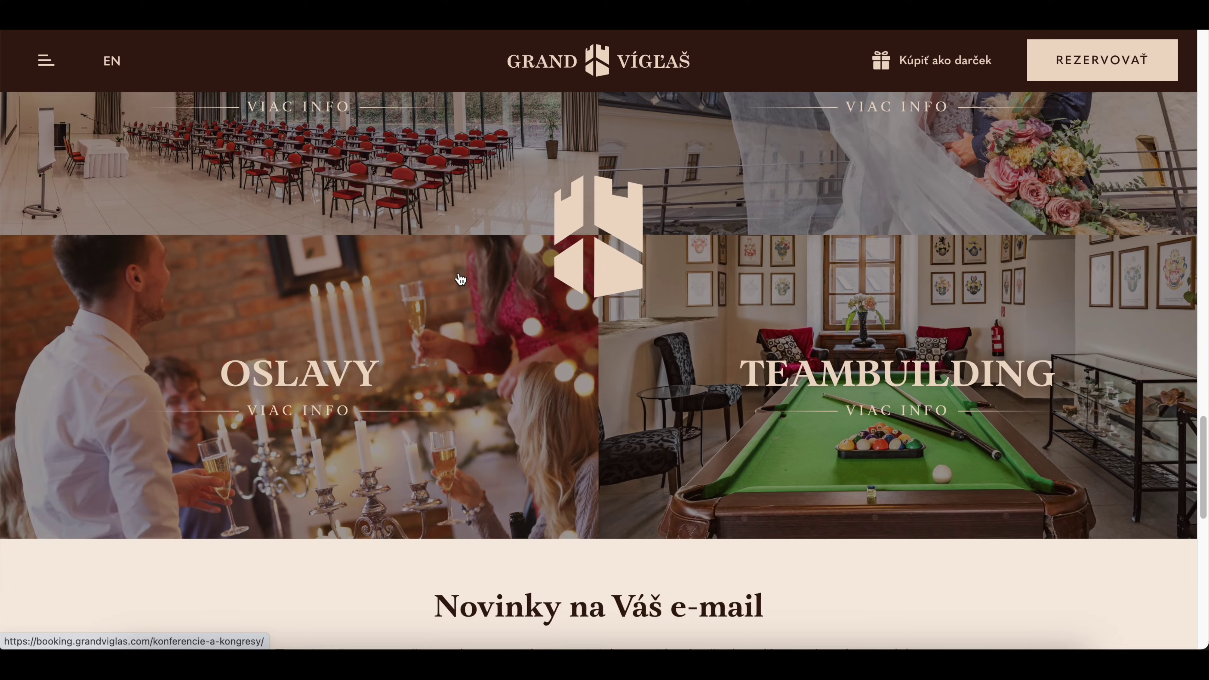
scroll(459, 279, down, 11)
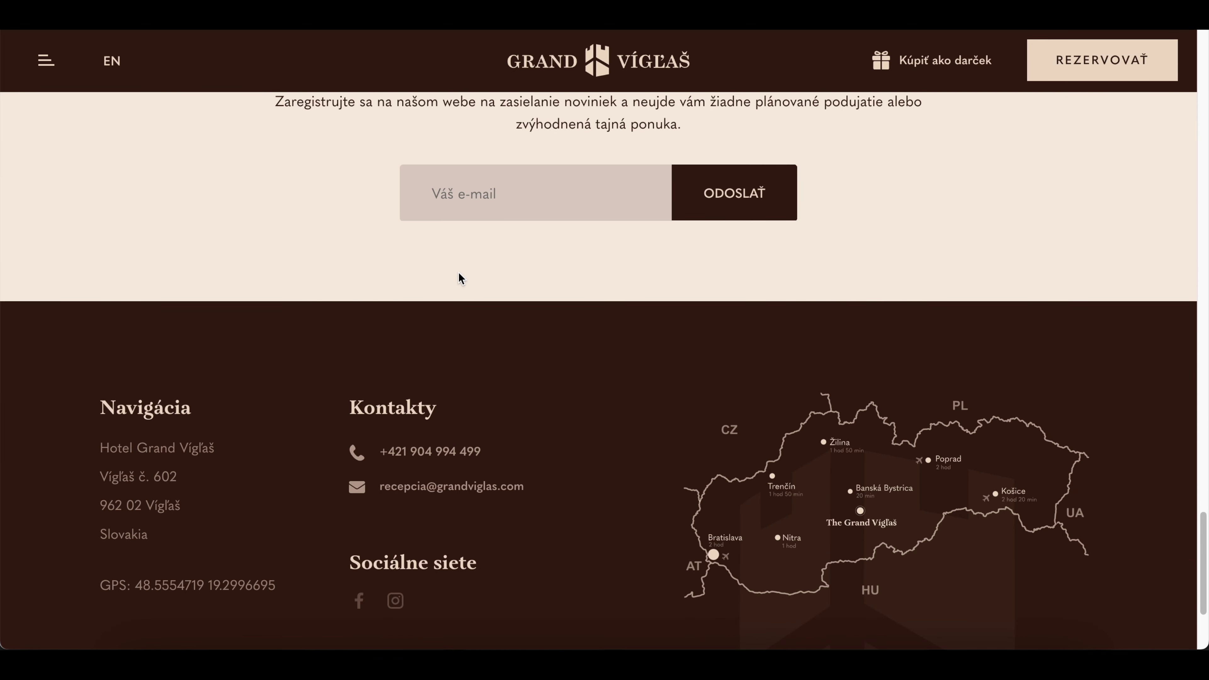
scroll(460, 277, up, 2)
scroll(458, 272, up, 4)
click(46, 60)
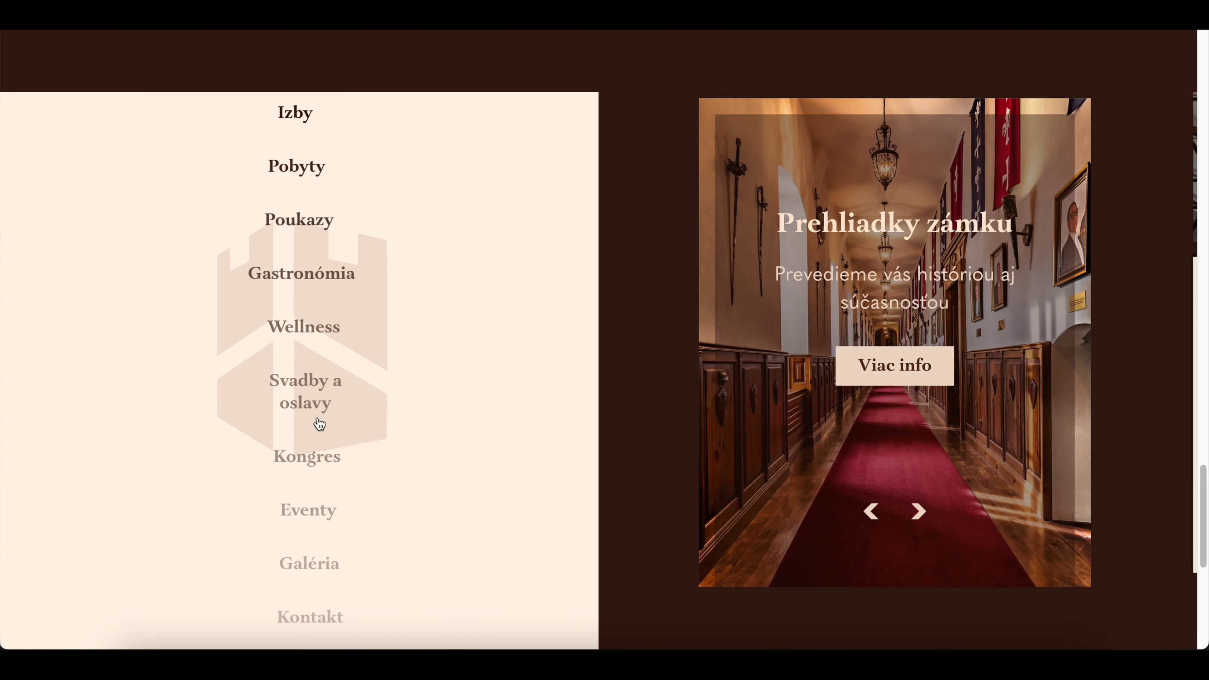
click(307, 456)
scroll(577, 372, down, 5)
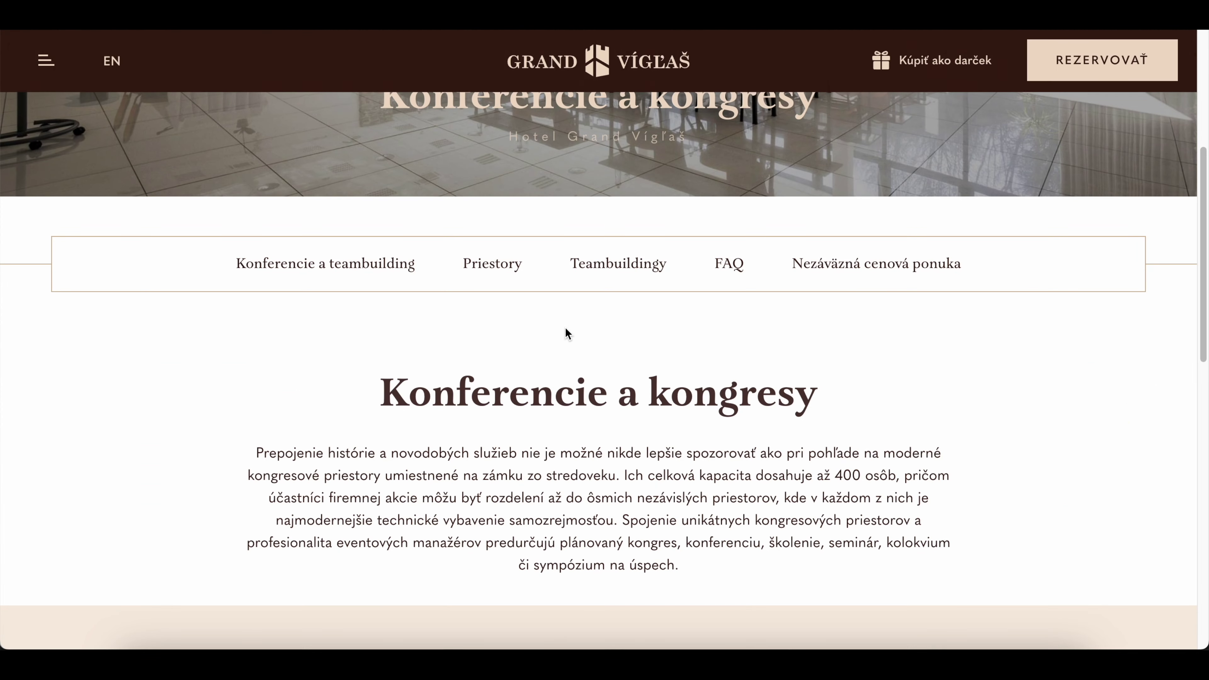
- Go to the Priestory section of the Konferencie a kongresy page and examine the descriptions and photos of the halls
click(493, 263)
scroll(535, 446, down, 12)
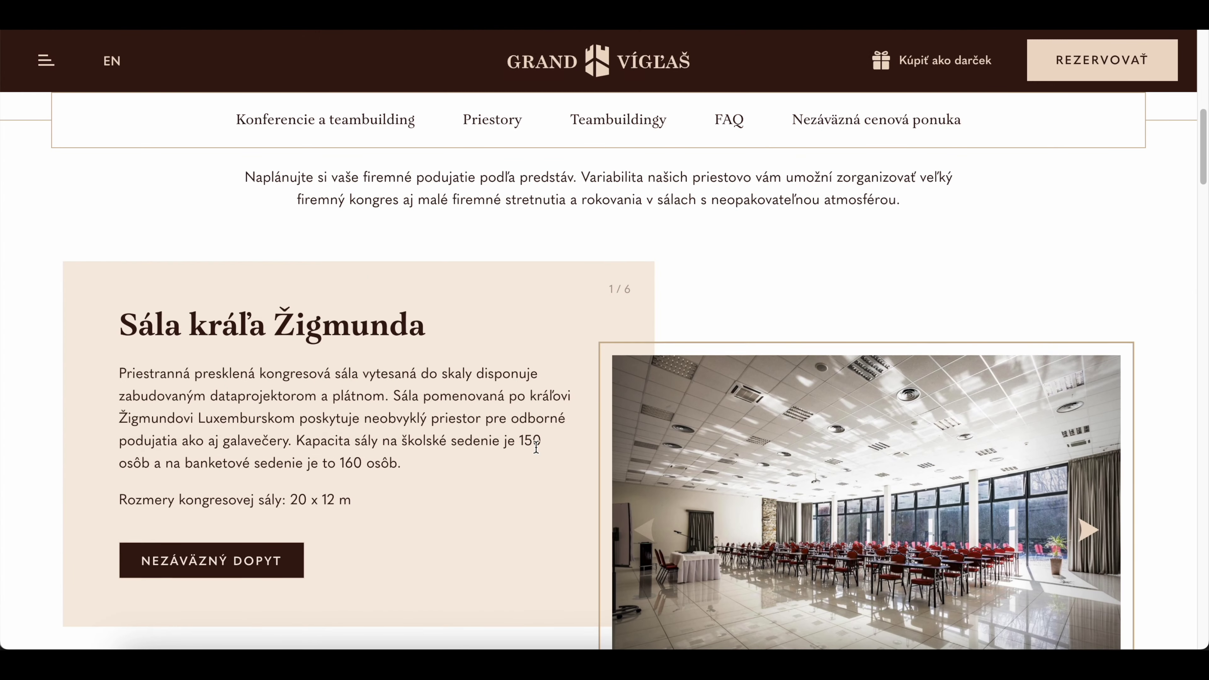
scroll(536, 447, down, 2)
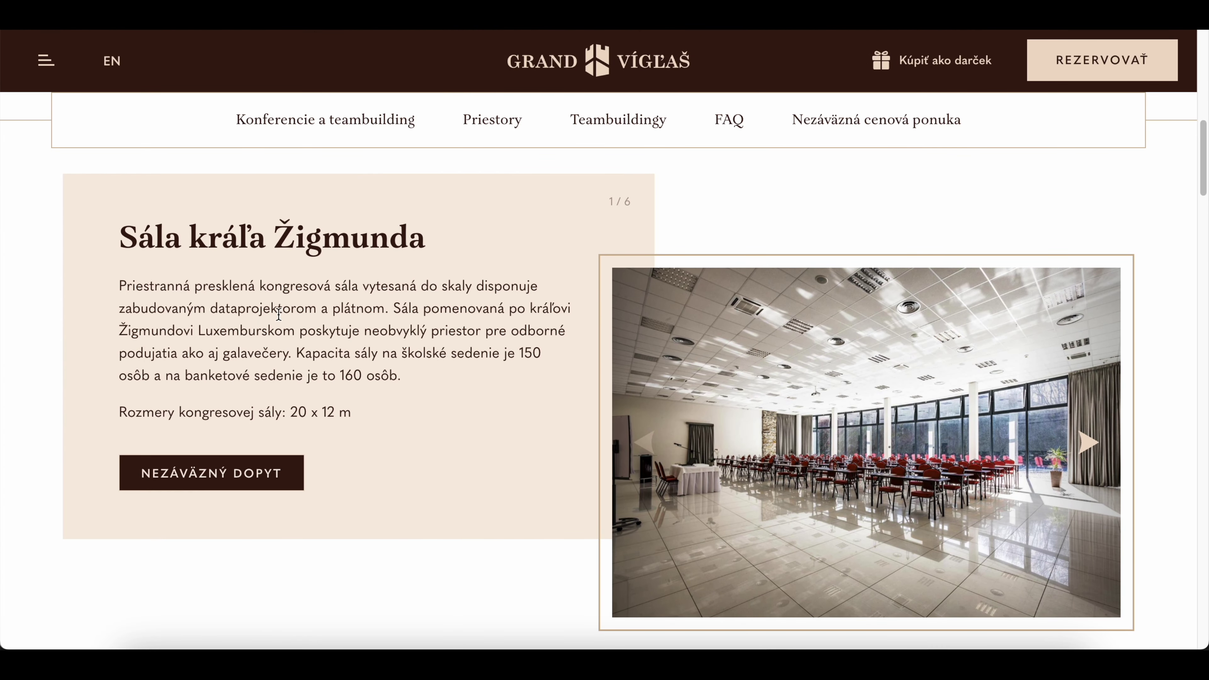
scroll(279, 314, down, 12)
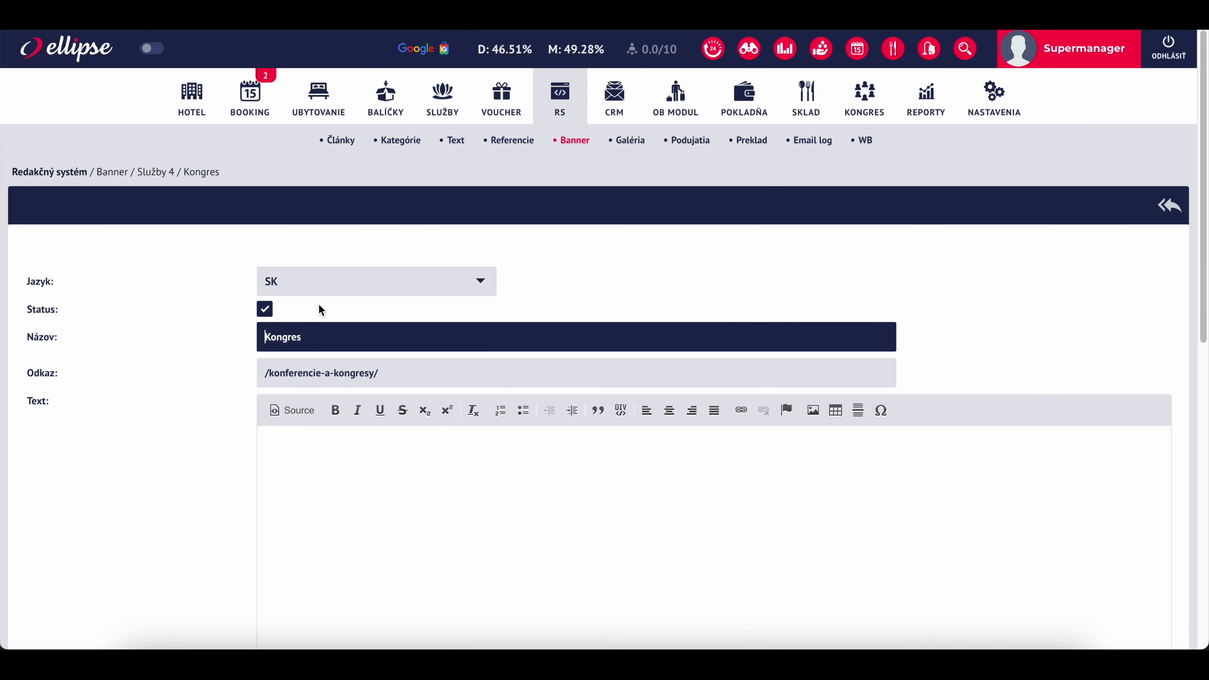
- Return to the banner overview in Ellipse, open the Priestory category, and examine its list of halls
click(575, 142)
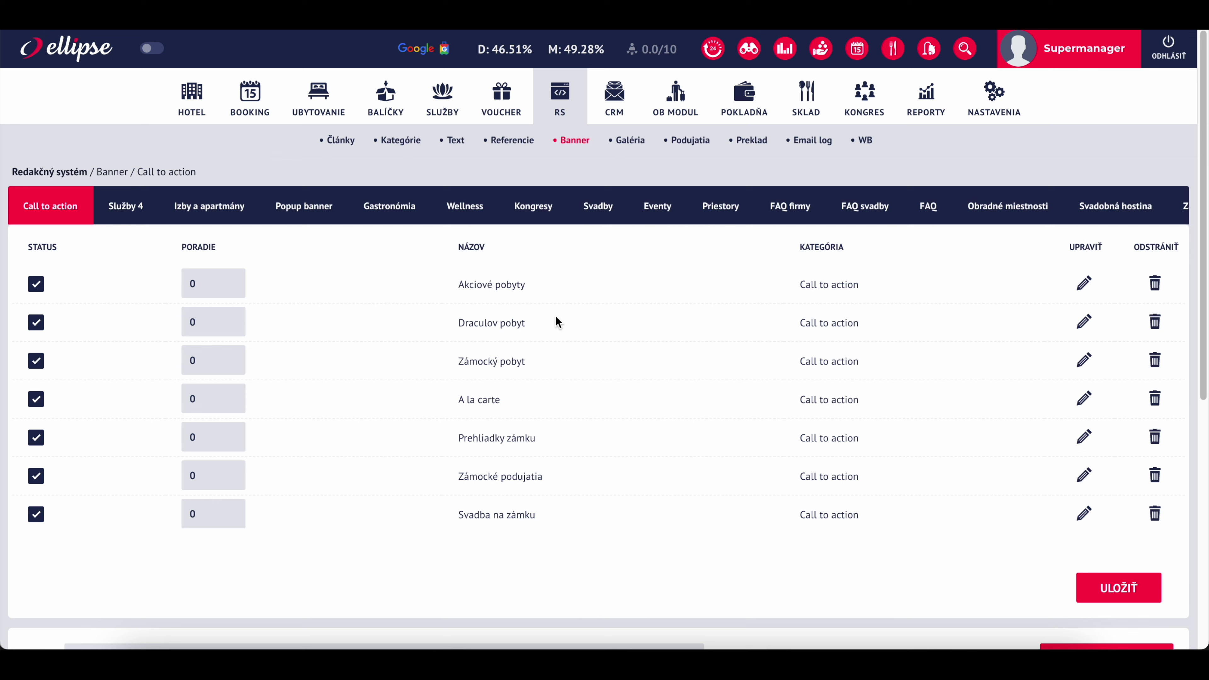
scroll(643, 200, right, 2)
scroll(644, 193, right, 4)
scroll(742, 210, right, 2)
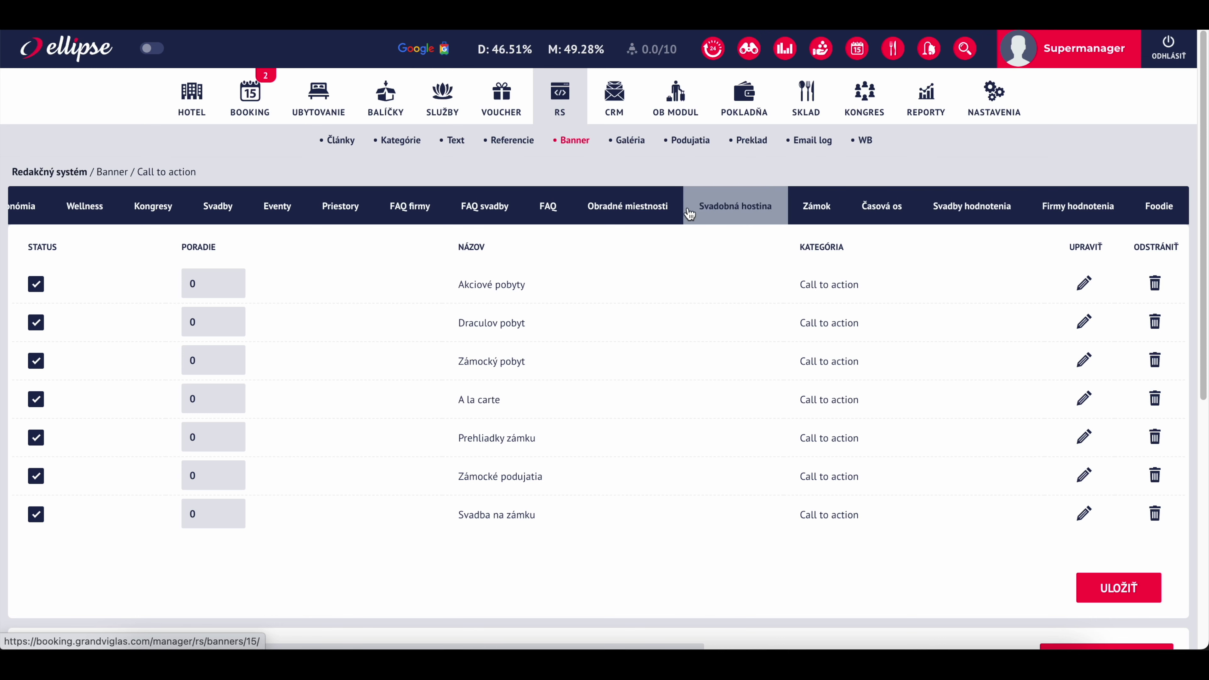
scroll(464, 214, left, 2)
click(430, 209)
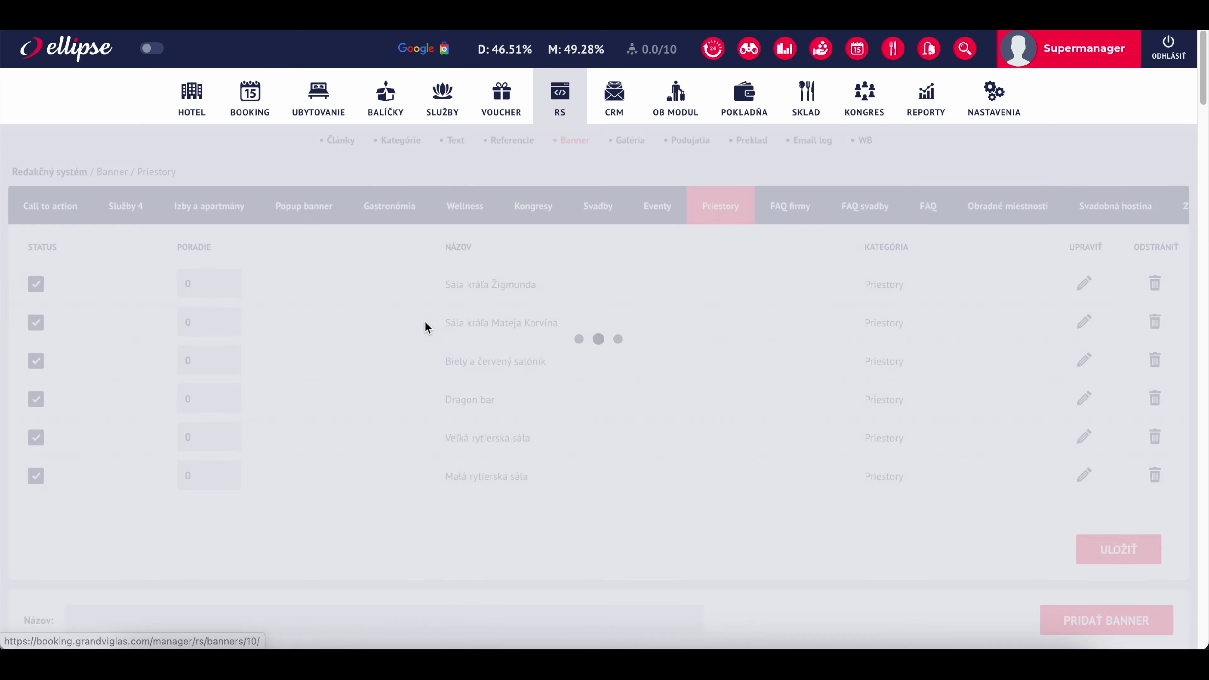
drag(451, 284, 537, 285)
drag(446, 323, 491, 324)
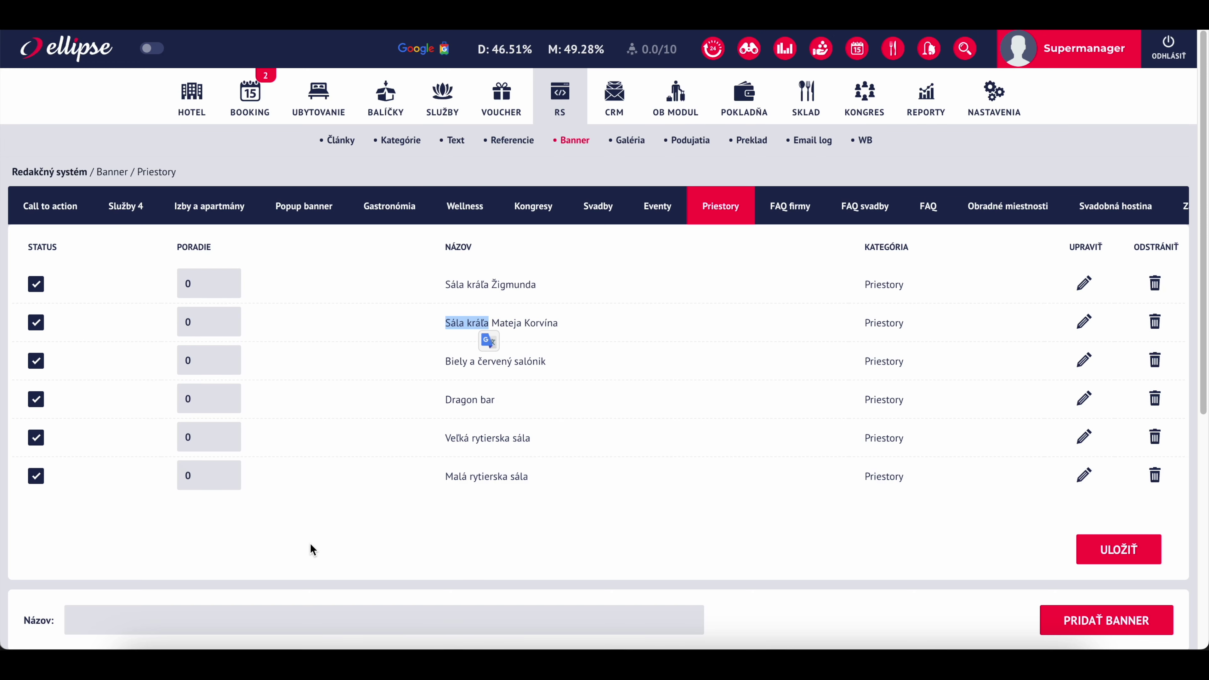
- Open the Sála kráľa Žigmunda banner for editing and look through its text and image fields
click(1083, 284)
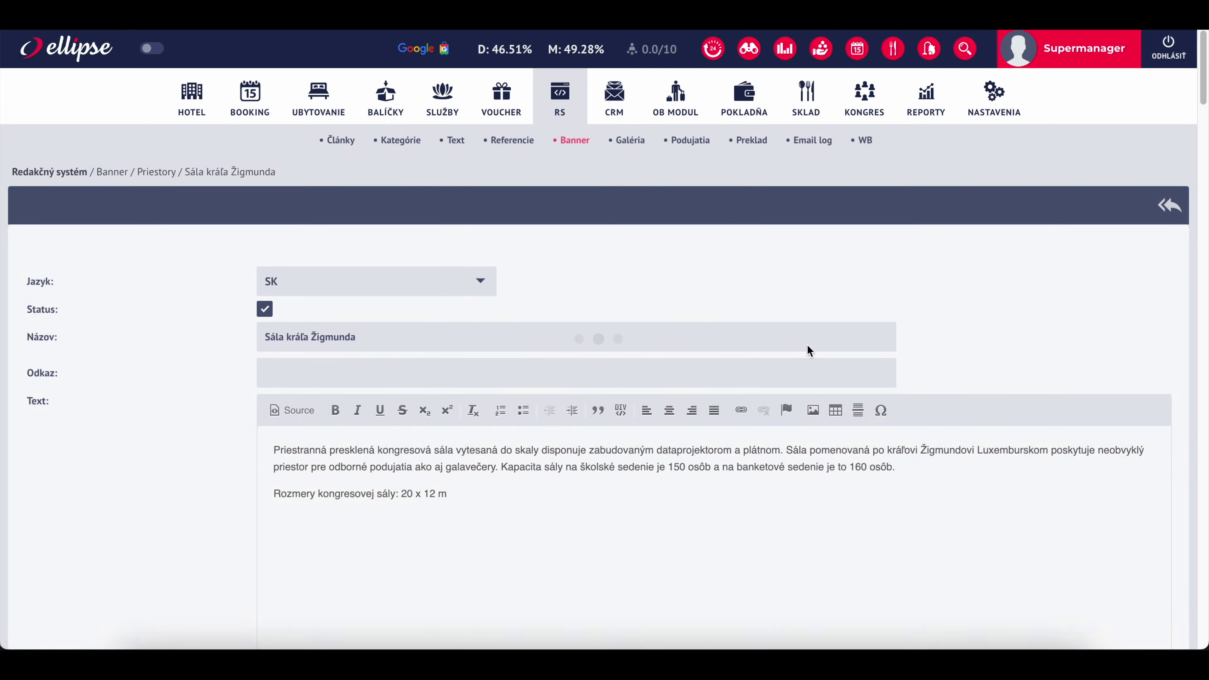
scroll(576, 481, down, 5)
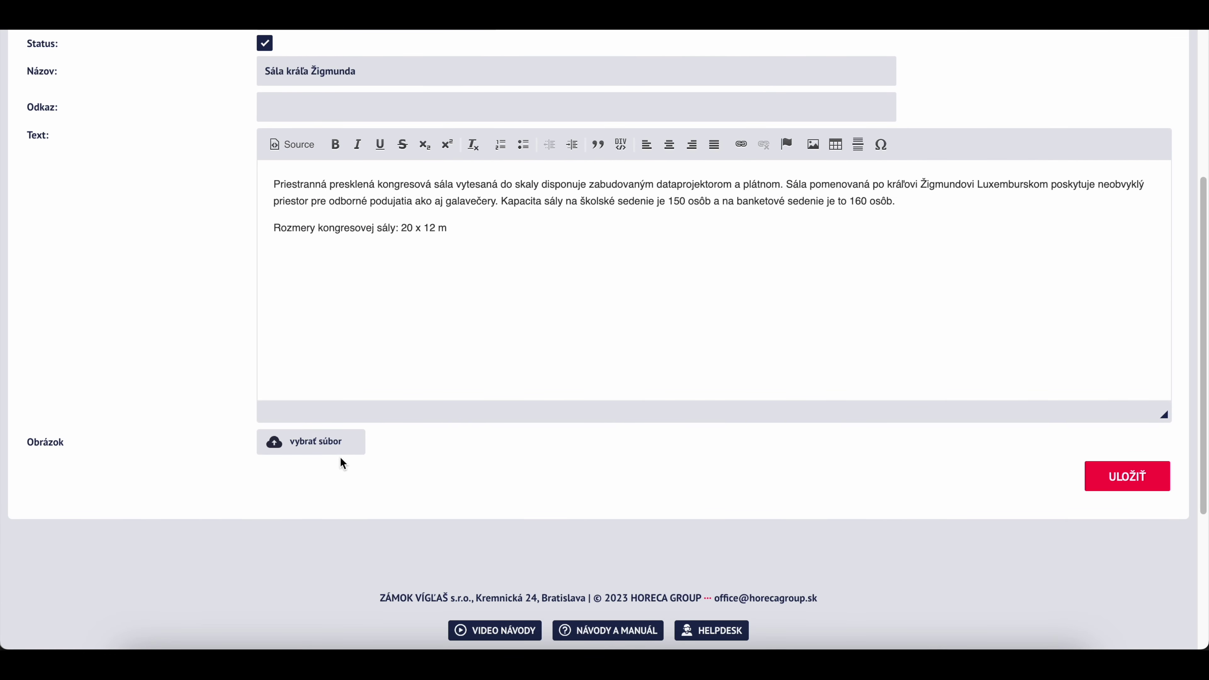
scroll(354, 386, up, 5)
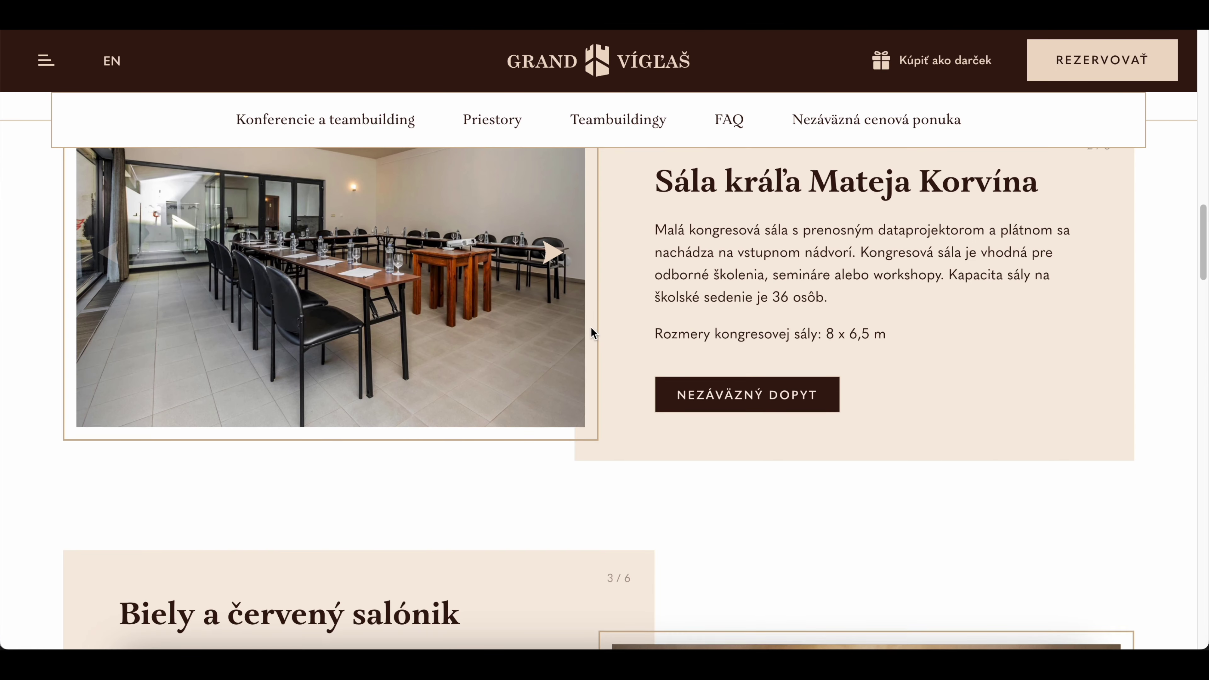
- On the website, browse the photos of Sála kráľa Mateja Korvína and examine the Sála kráľa Žigmunda block with its gallery
scroll(592, 330, up, 3)
click(548, 376)
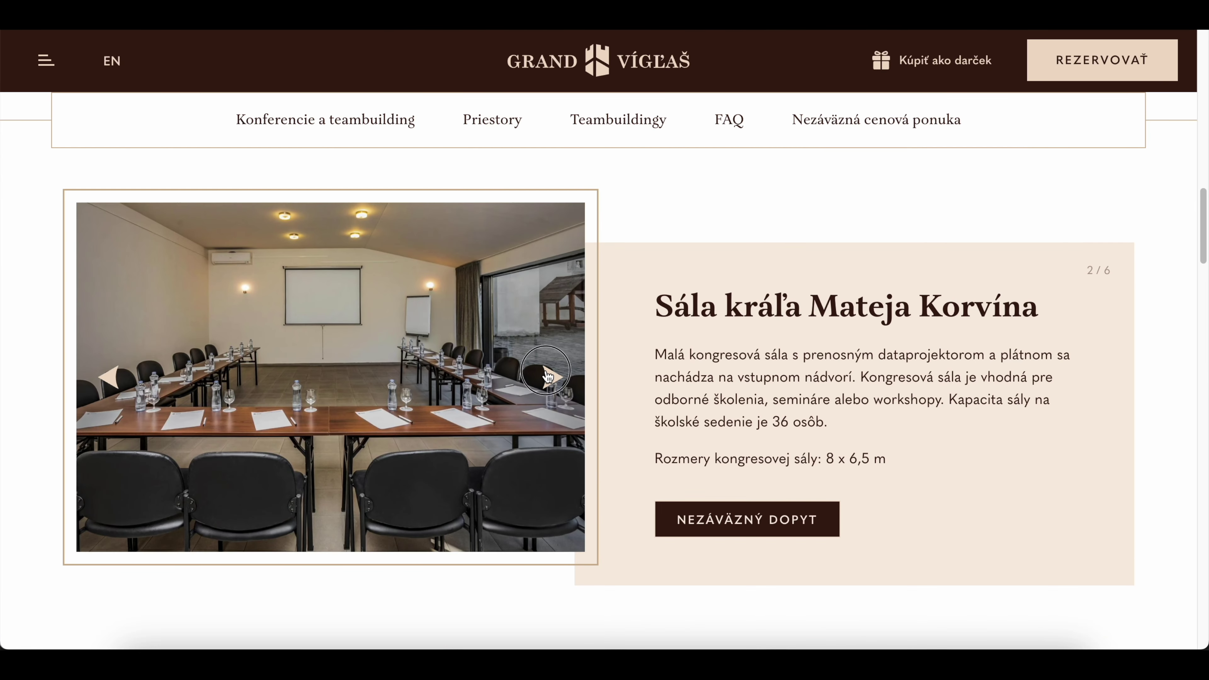
click(547, 376)
click(547, 375)
click(548, 375)
scroll(548, 376, up, 9)
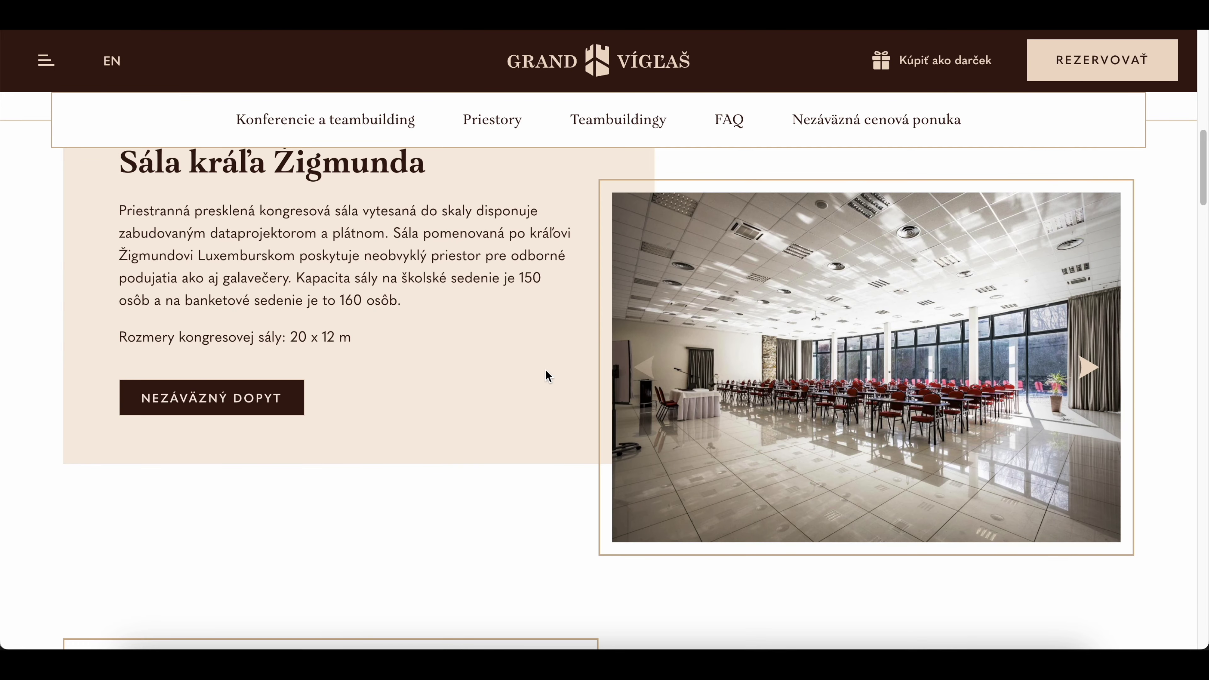
scroll(904, 385, up, 3)
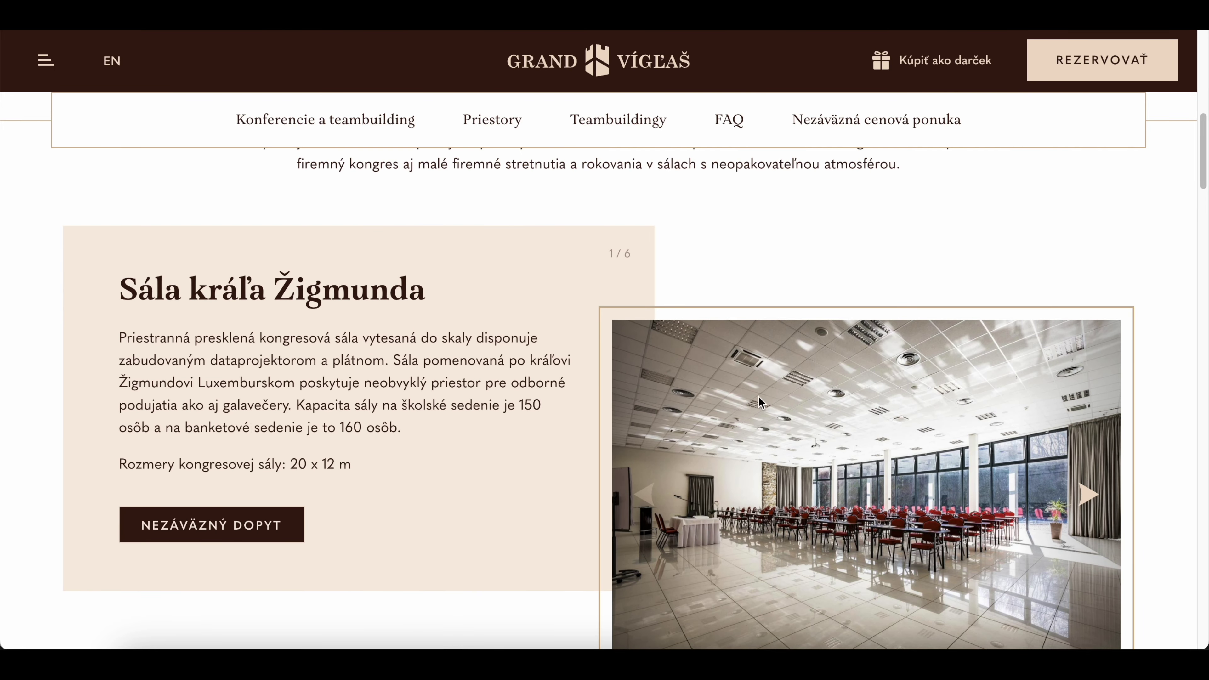
scroll(757, 395, down, 3)
scroll(311, 194, up, 2)
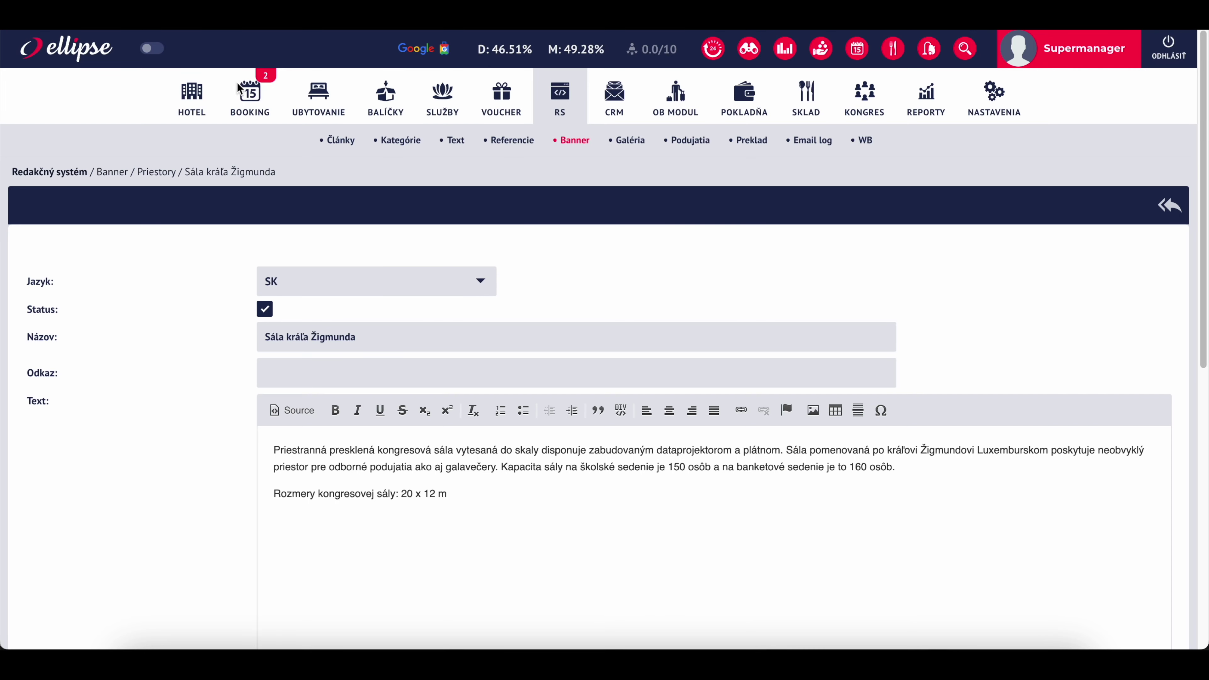
- Open the gallery list of the editorial system, find Sála kráľa Žigmunda, and open its images
click(628, 155)
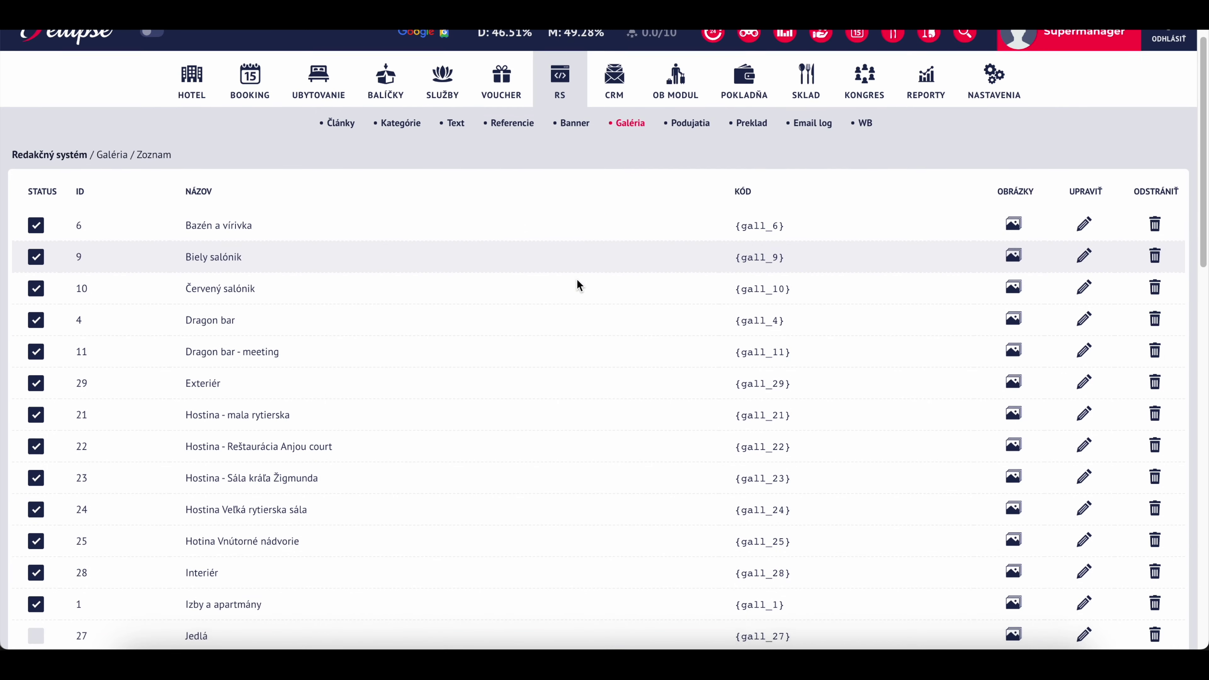
scroll(577, 280, down, 6)
scroll(576, 280, down, 4)
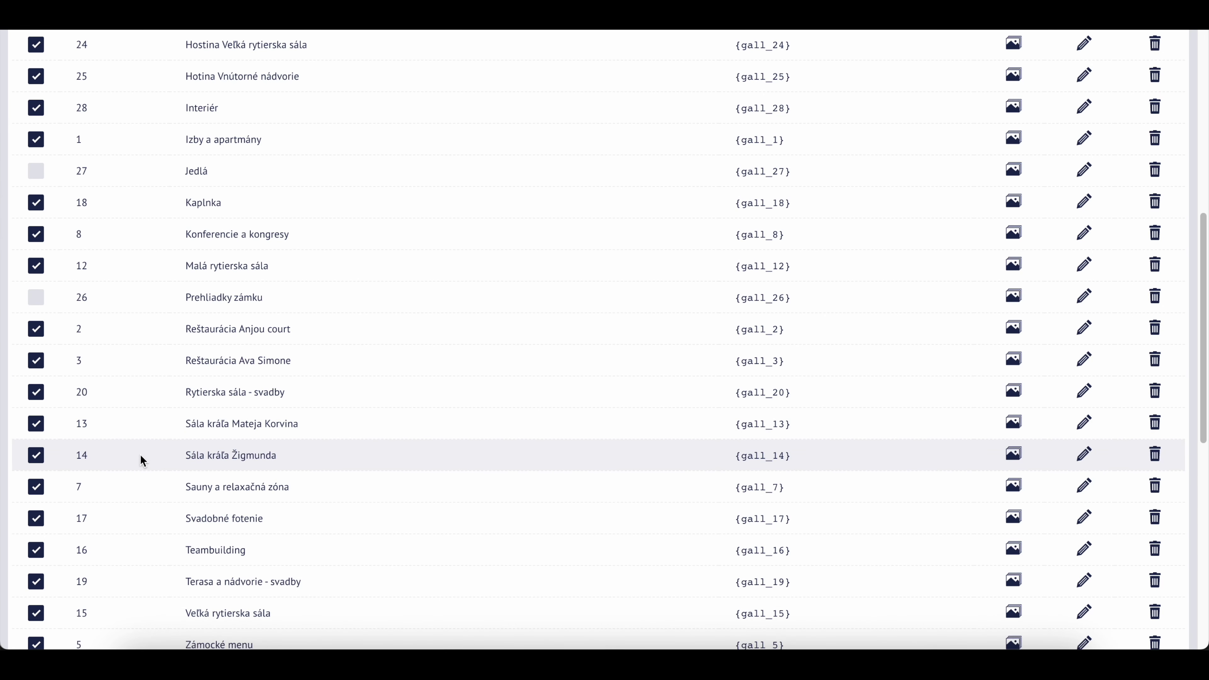
drag(140, 455, 285, 456)
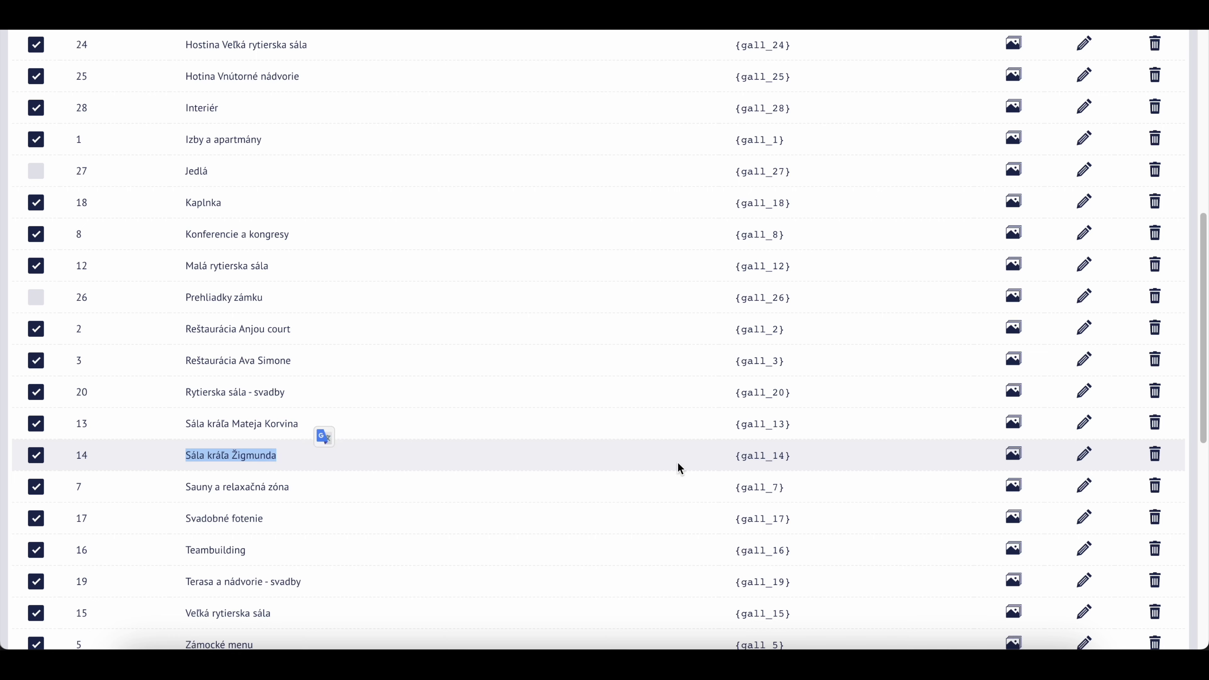
click(1014, 455)
scroll(181, 398, down, 1)
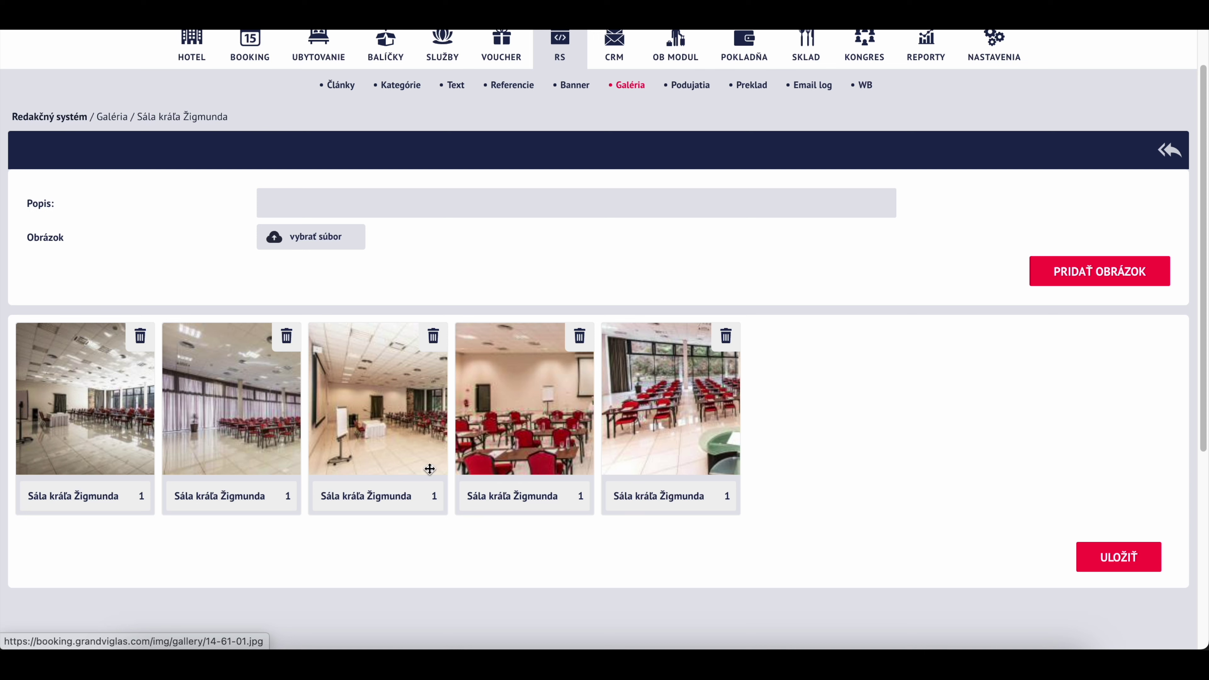
- Rearrange the photos in the Sála kráľa Žigmunda gallery, ending in their original sequence with positions numbered 1 to 5
drag(655, 425, 361, 419)
drag(570, 412, 369, 402)
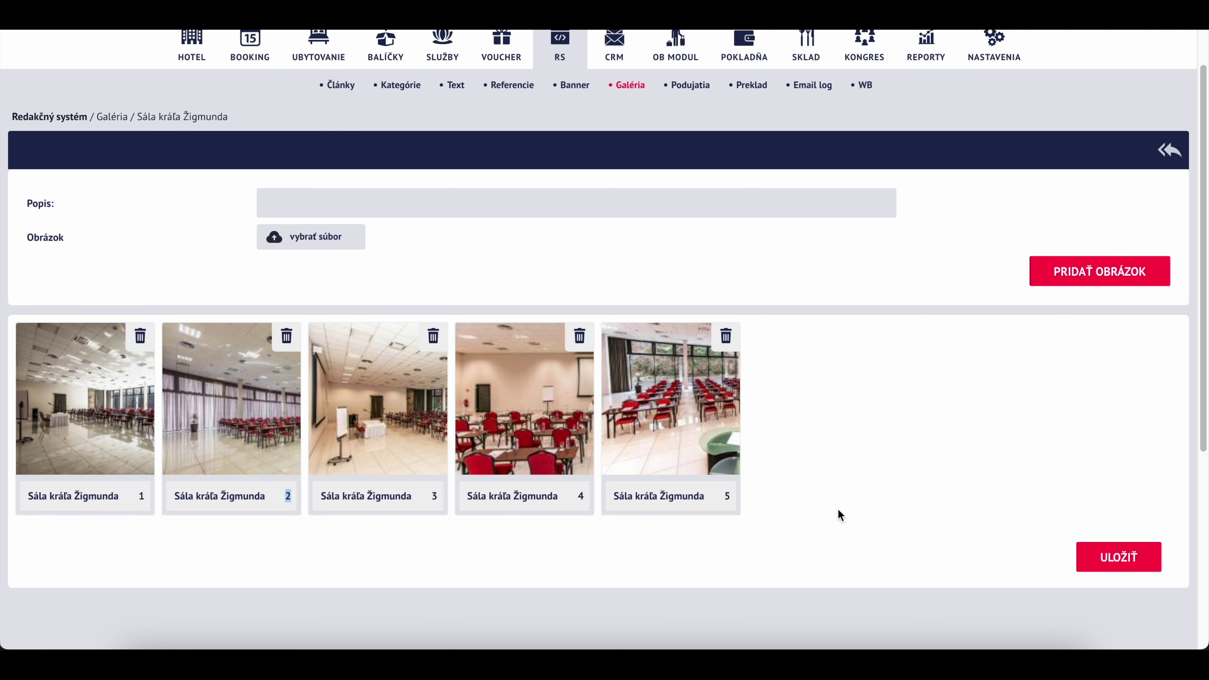
- Save the Sála kráľa Žigmunda gallery and view its photo block on the website
click(1107, 555)
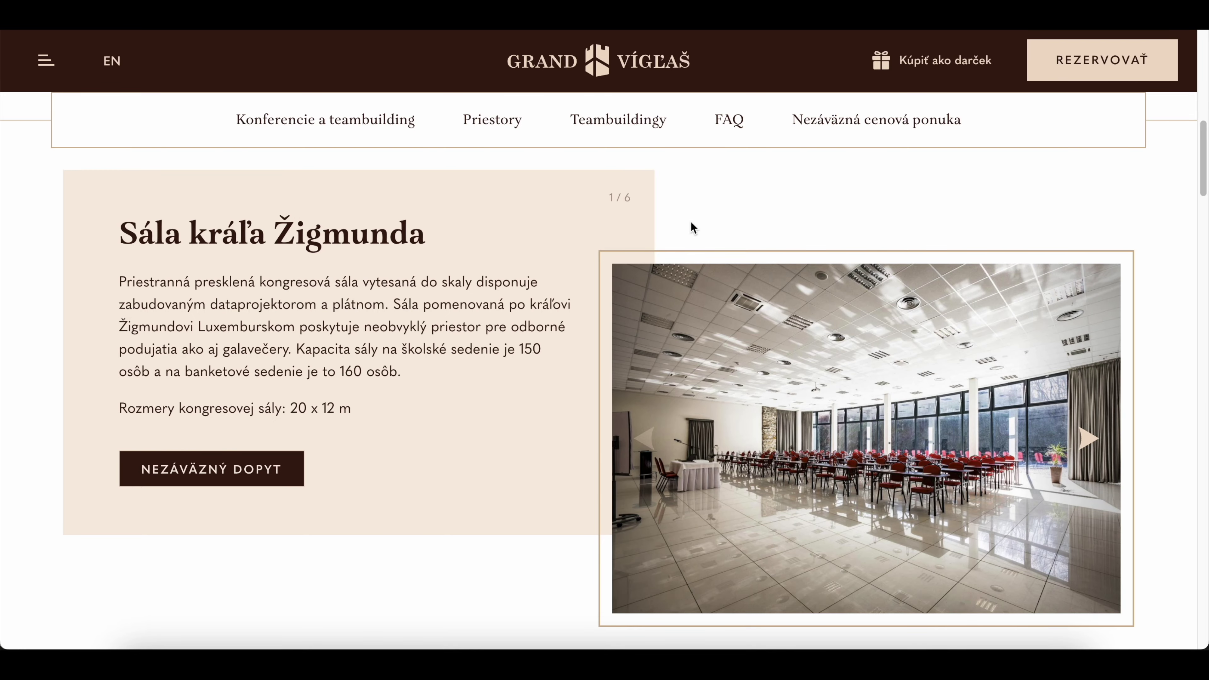
scroll(691, 223, down, 3)
scroll(691, 223, up, 5)
- Open the website's Galéria page, look through all its photos, and filter them to Interiér
click(42, 70)
click(297, 562)
scroll(718, 319, down, 10)
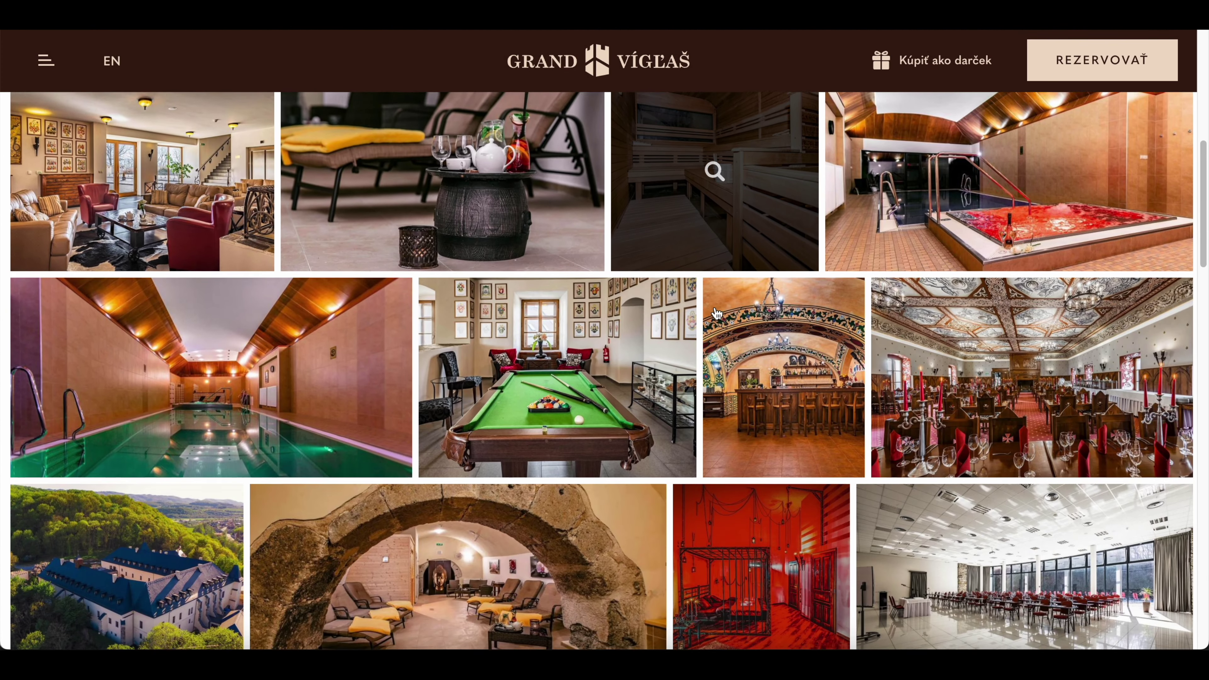
scroll(717, 314, down, 15)
scroll(716, 316, up, 15)
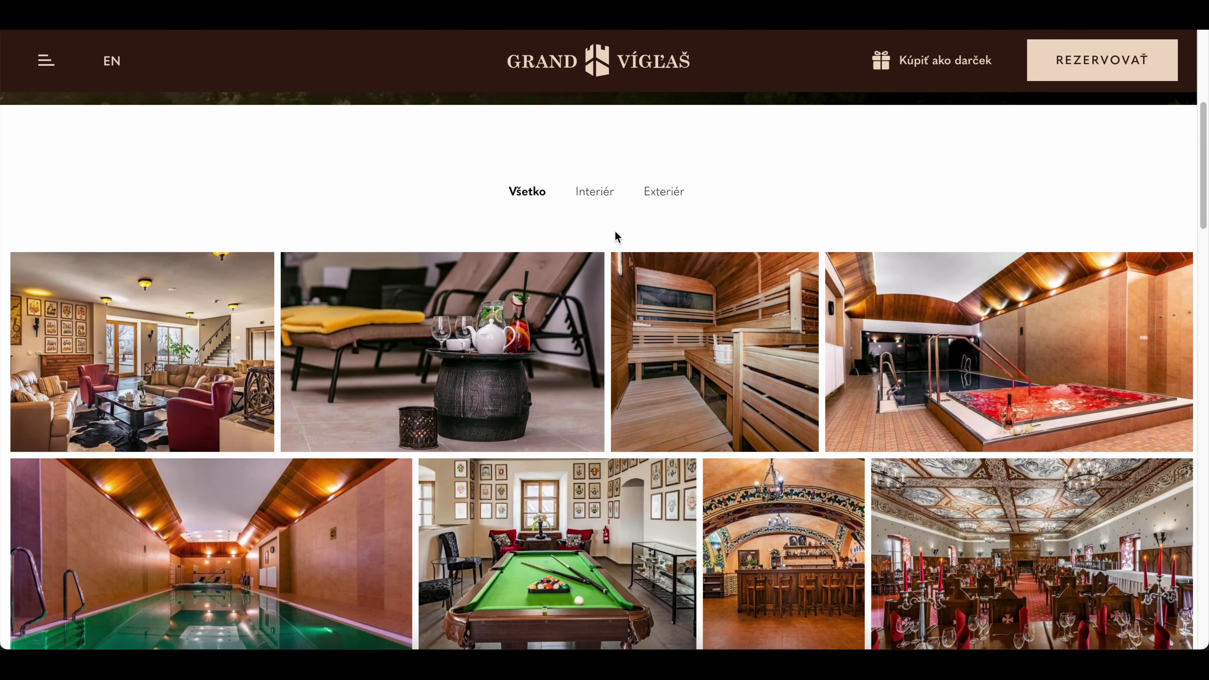
click(591, 202)
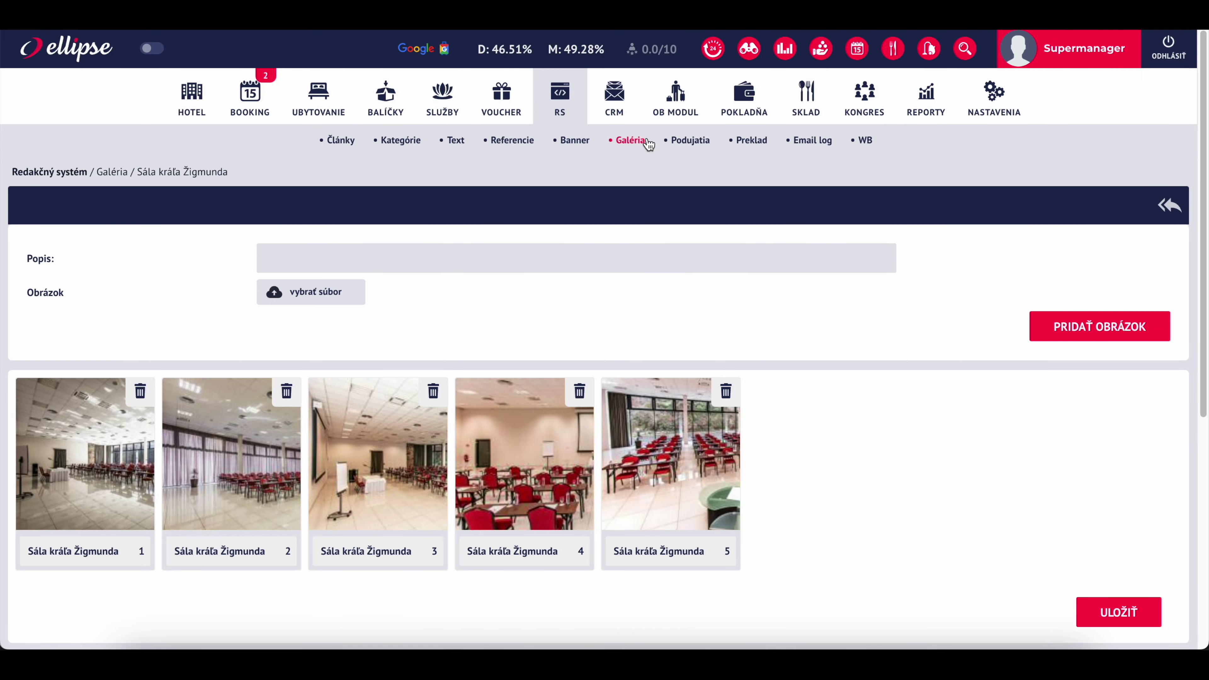
- In the Ellipse gallery list, locate Exteriér and Interiér, and look through the images of the Interiér gallery
click(644, 140)
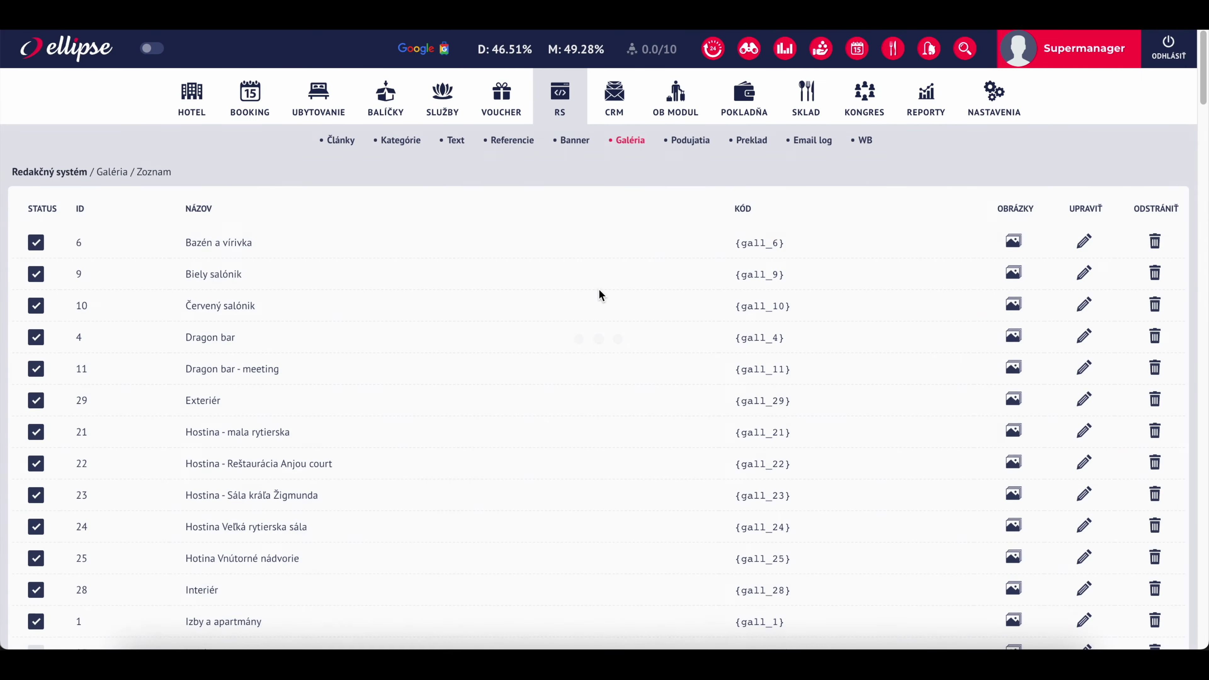
scroll(523, 293, down, 2)
drag(185, 312, 272, 318)
scroll(257, 391, down, 4)
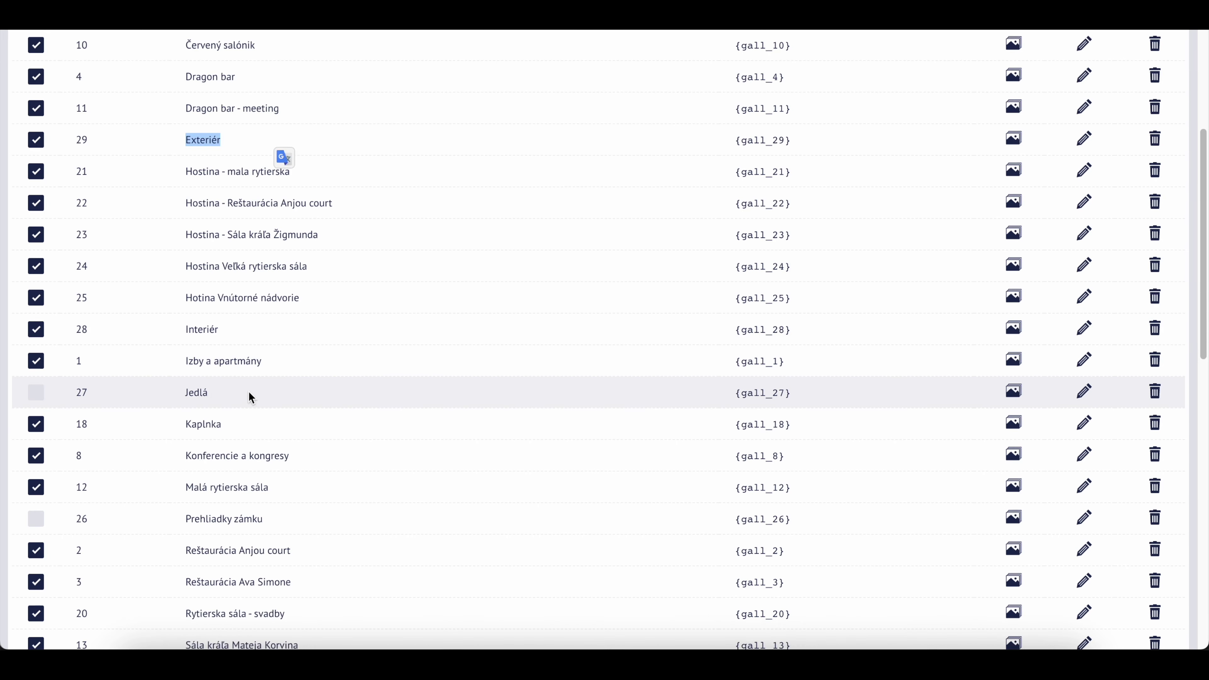
drag(184, 330, 312, 336)
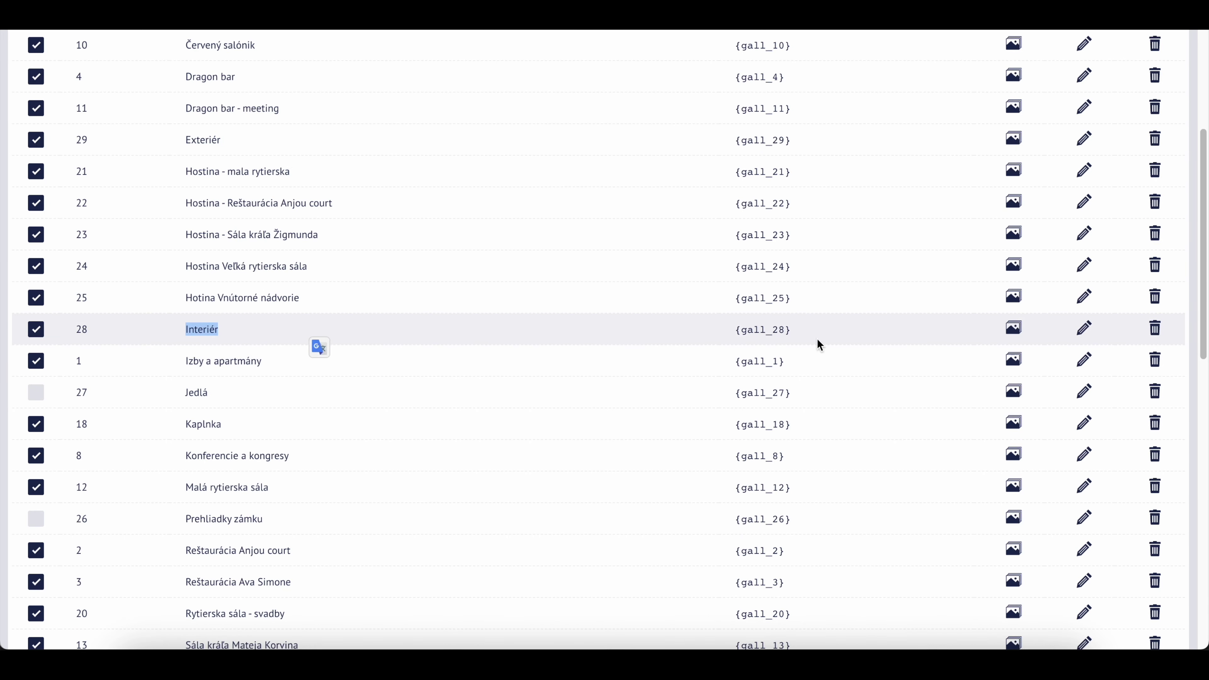
click(1014, 329)
scroll(720, 221, down, 5)
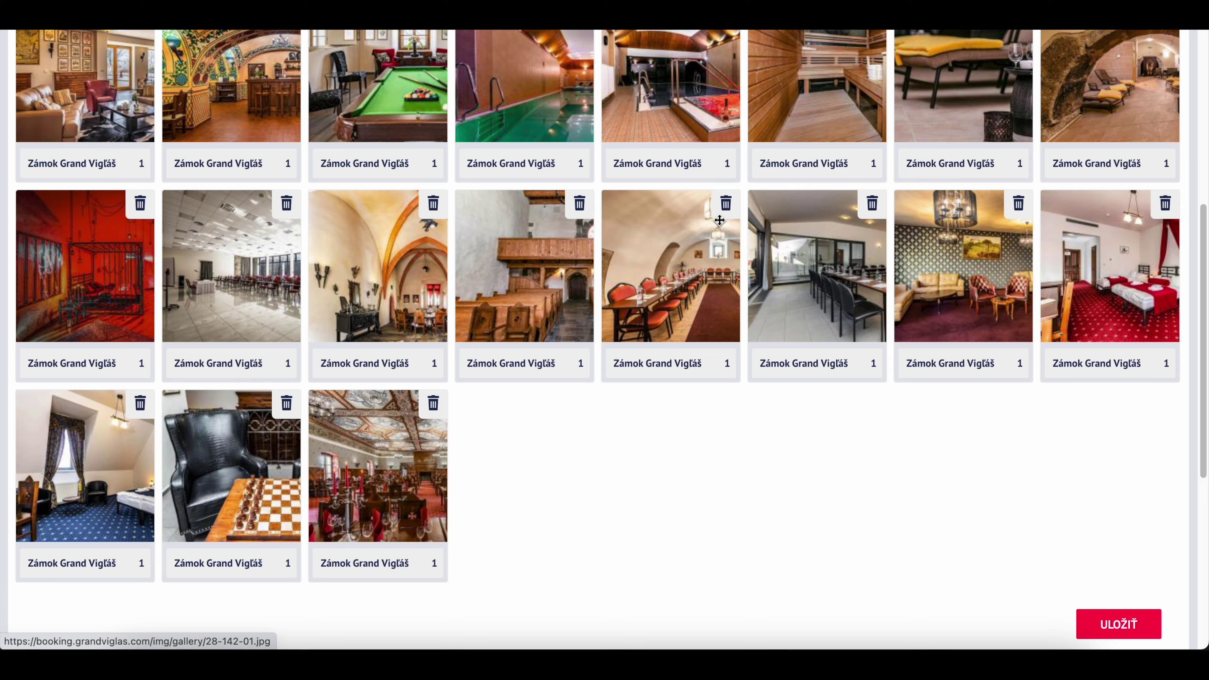
scroll(719, 220, up, 6)
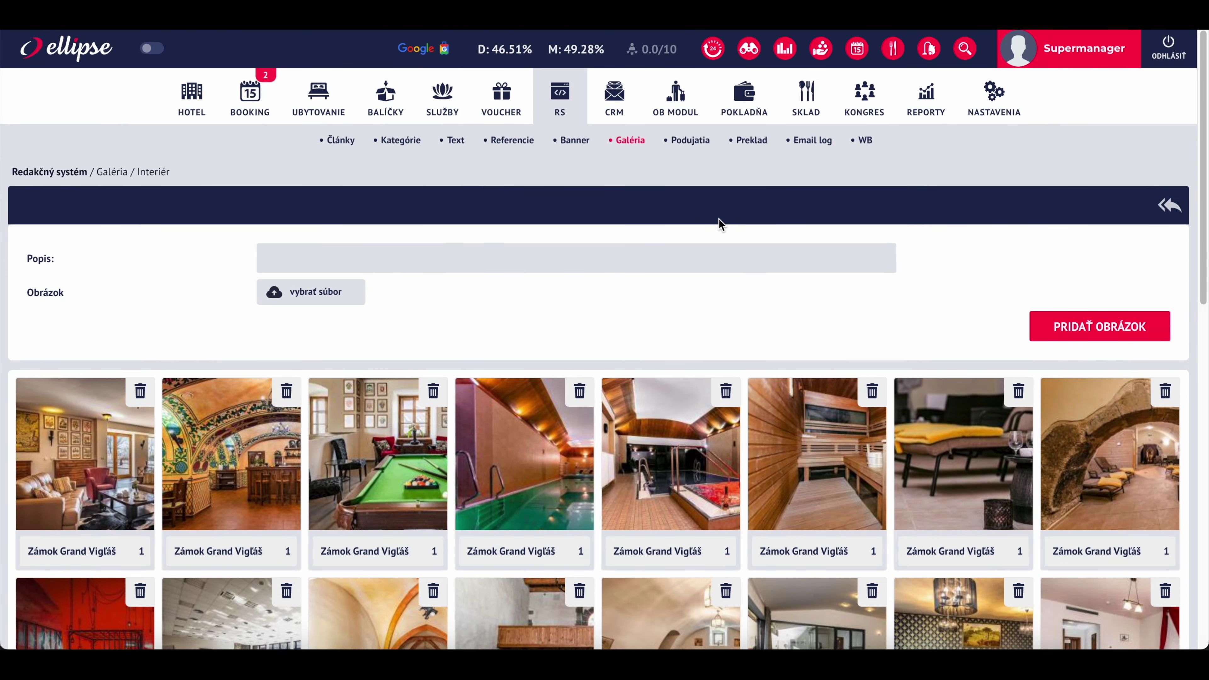
- Open the images of the Biely salónik gallery, bring up the image file selection, and cancel it
click(630, 139)
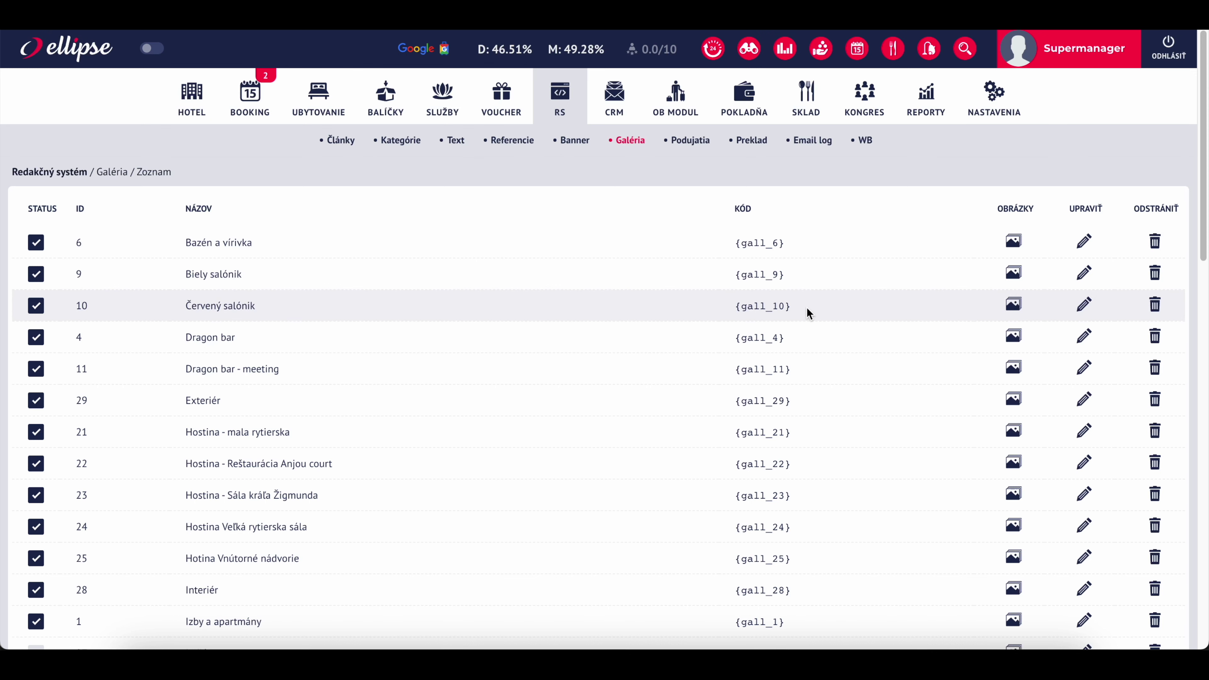
click(1013, 272)
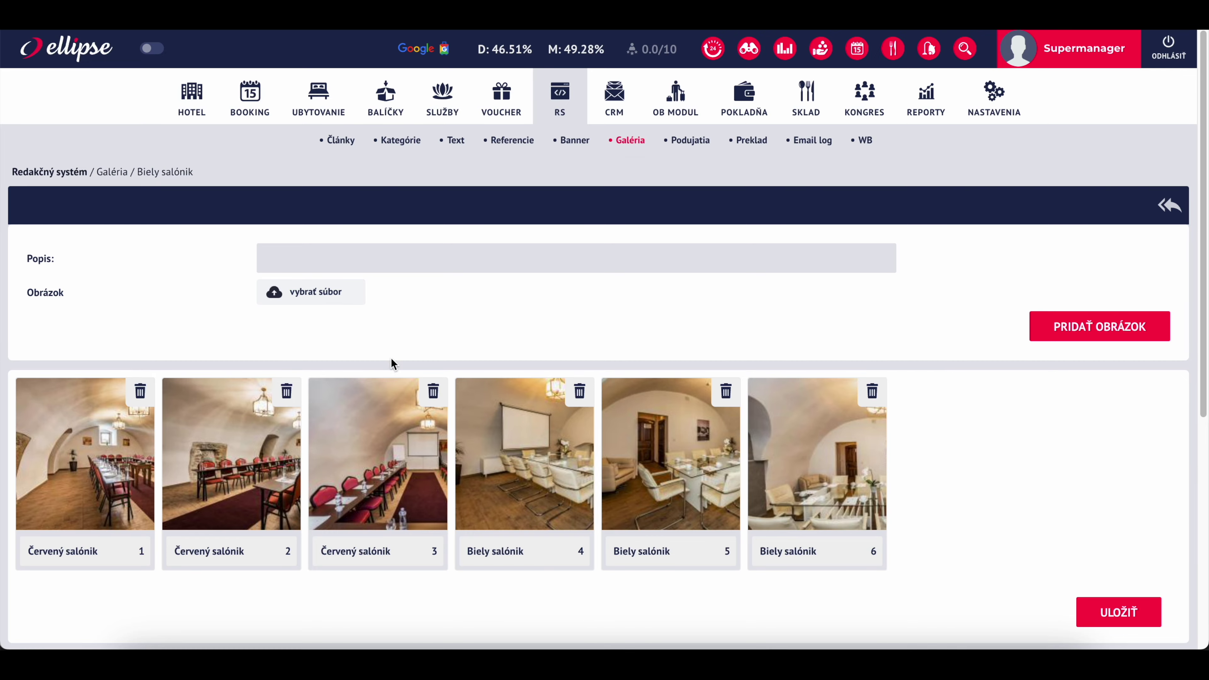
click(311, 292)
click(1100, 561)
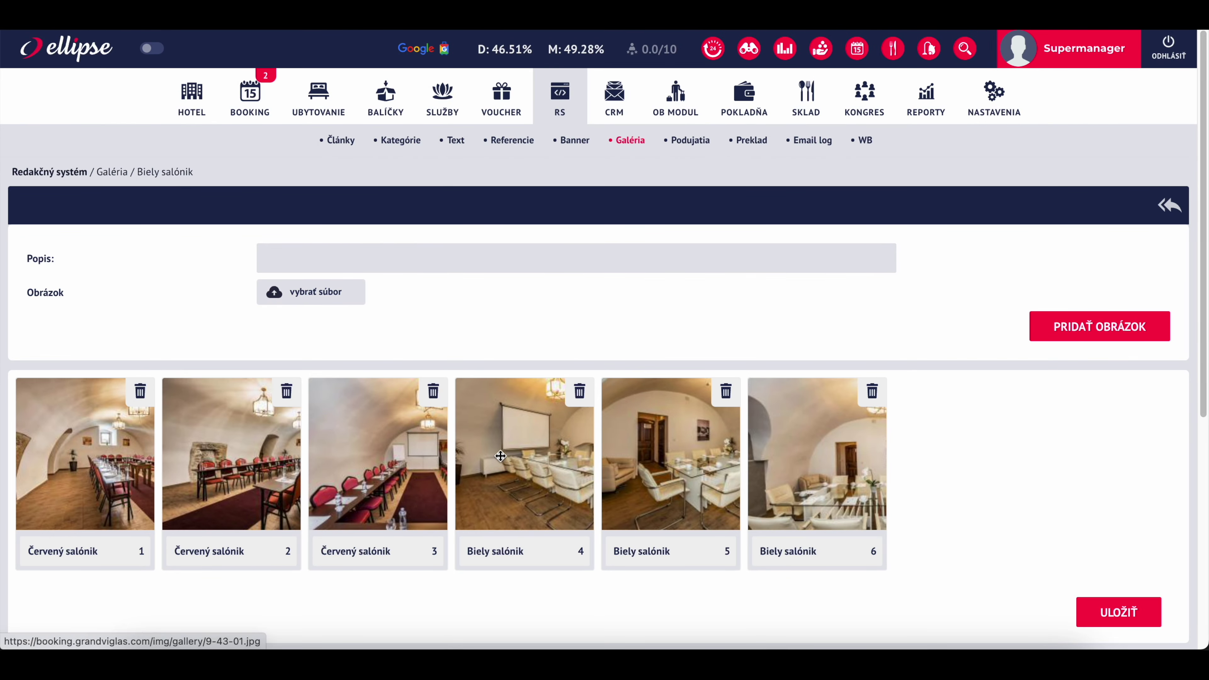
- Write the image dimensions 1920 x 1200 in the description field of Biely salónik, and clear the field again
click(365, 259)
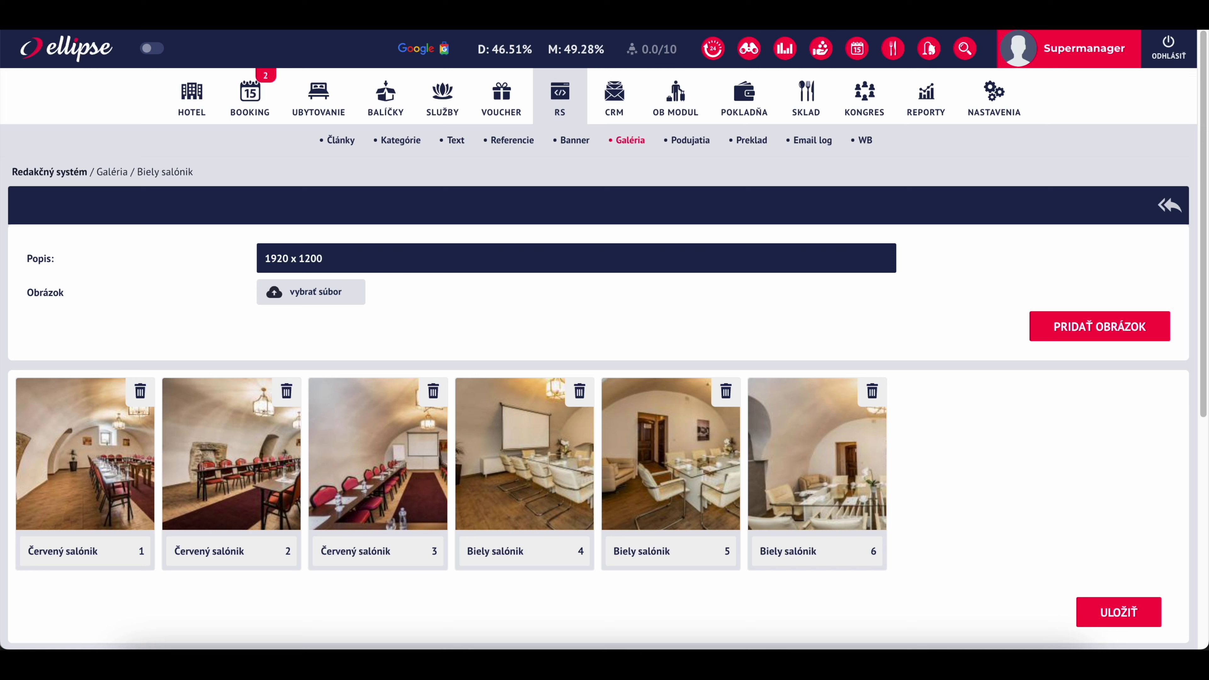
click(337, 259)
drag(342, 257, 52, 261)
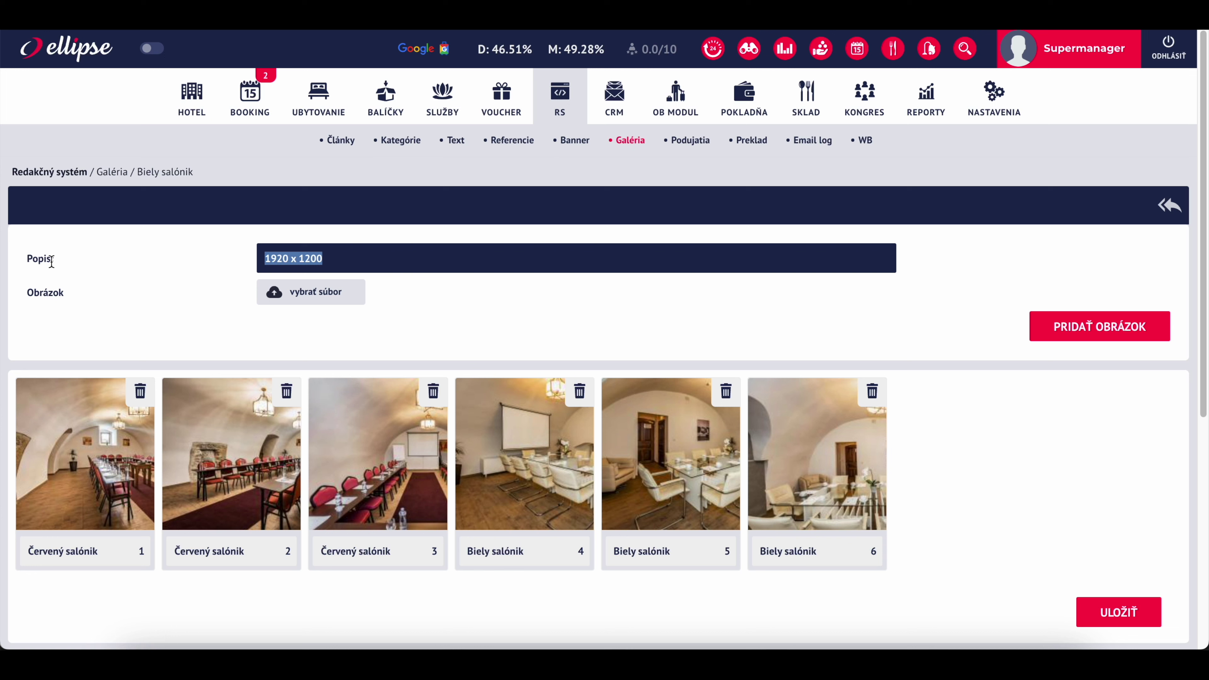
key(BackSpace)
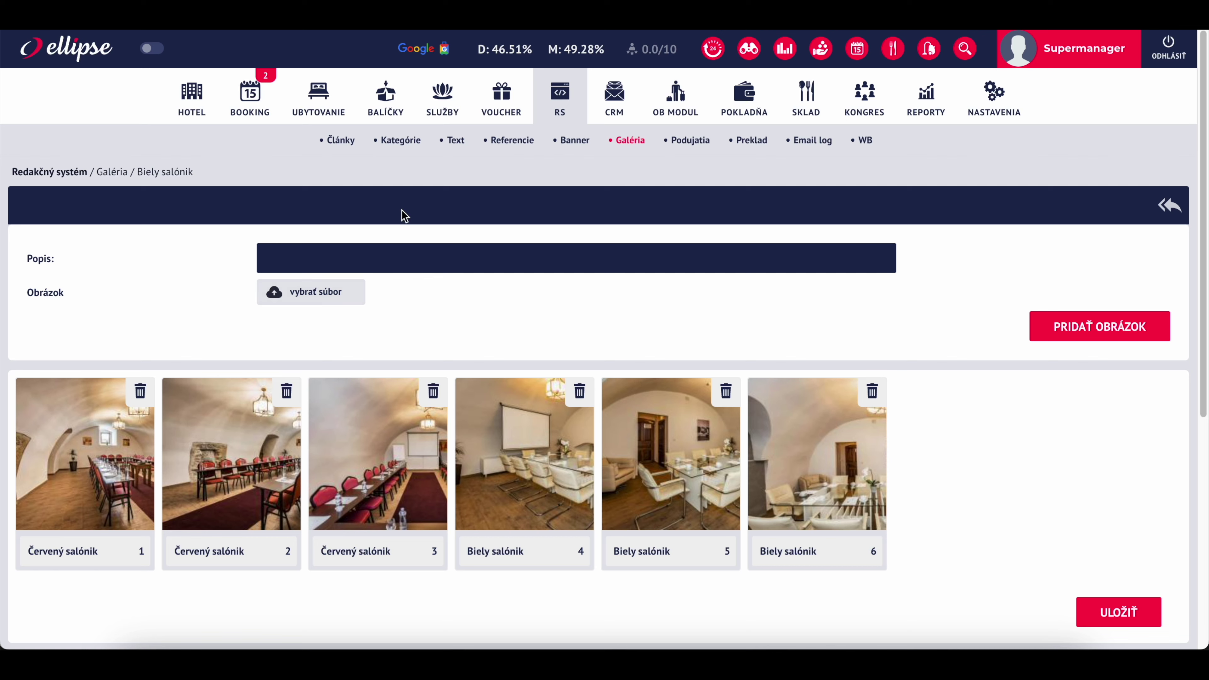
- Open the TinyJPG website in a new browser tab and compress the 2 048×1 365 JPG photo from the 07_viglas folder
key(ctrl+t)
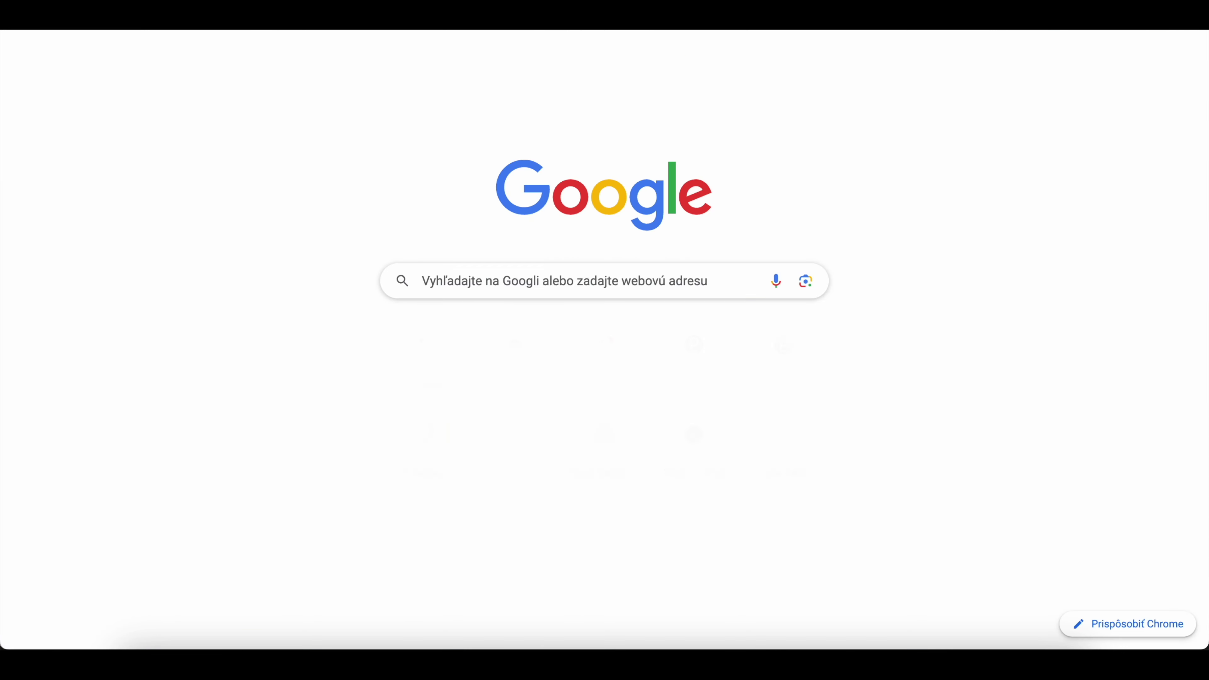
text(tinyjpg)
key(Return)
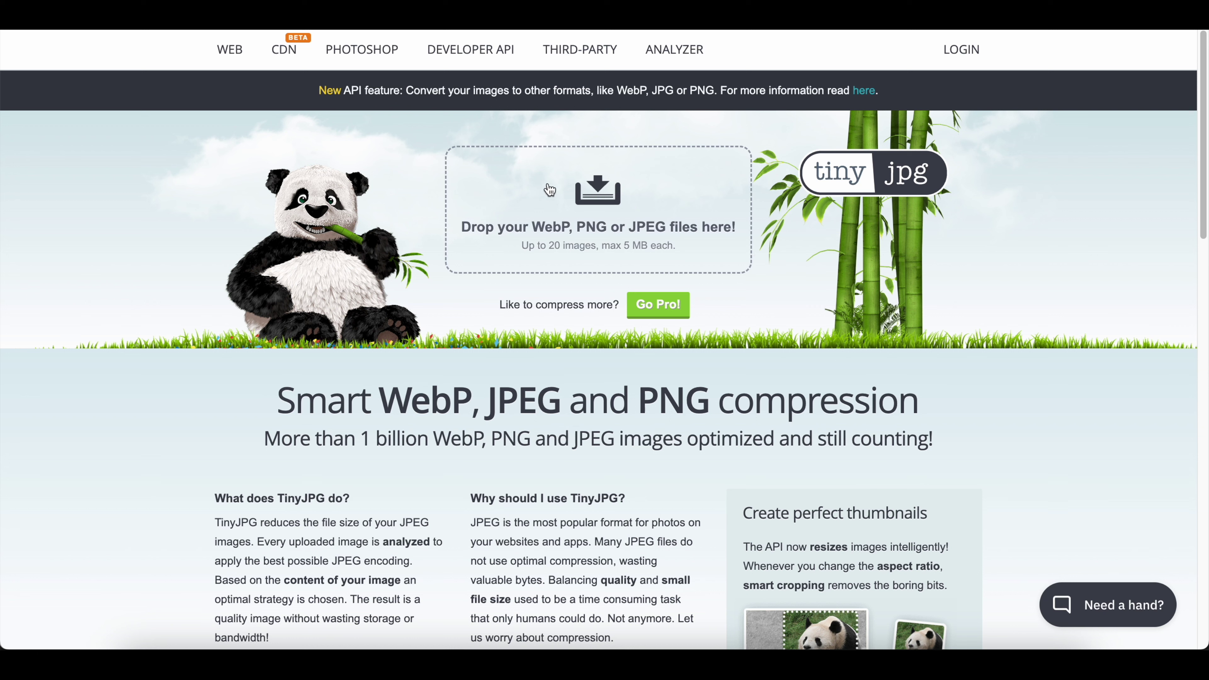
click(550, 190)
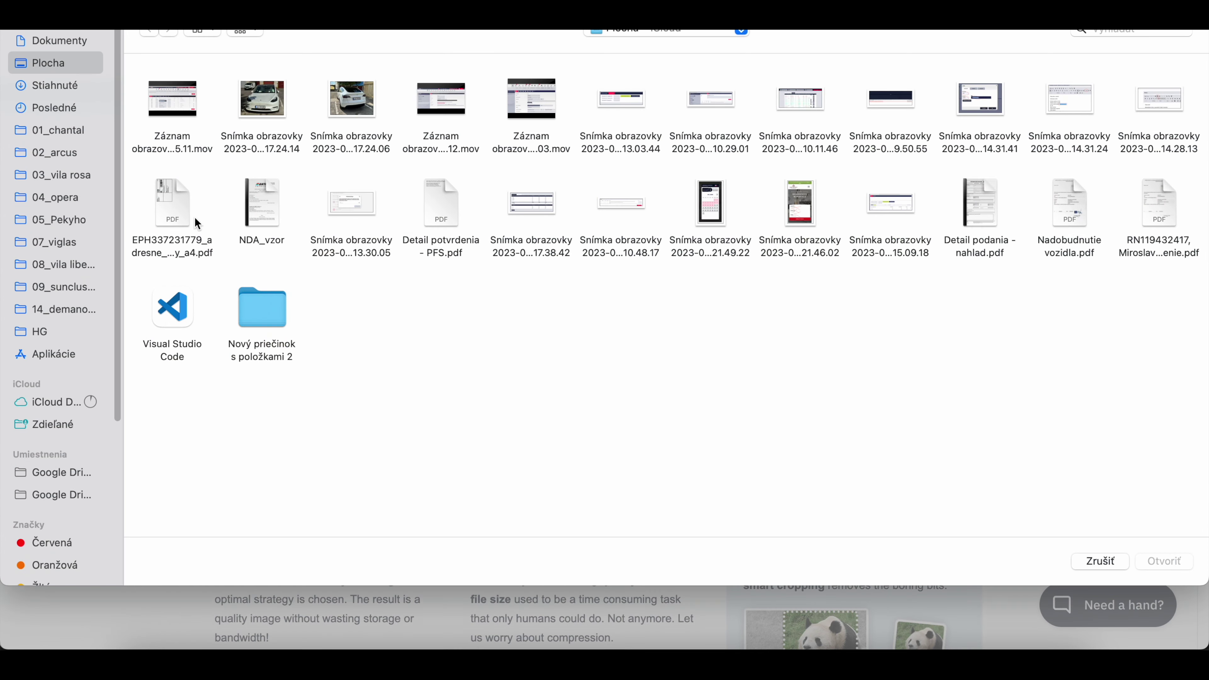
click(66, 243)
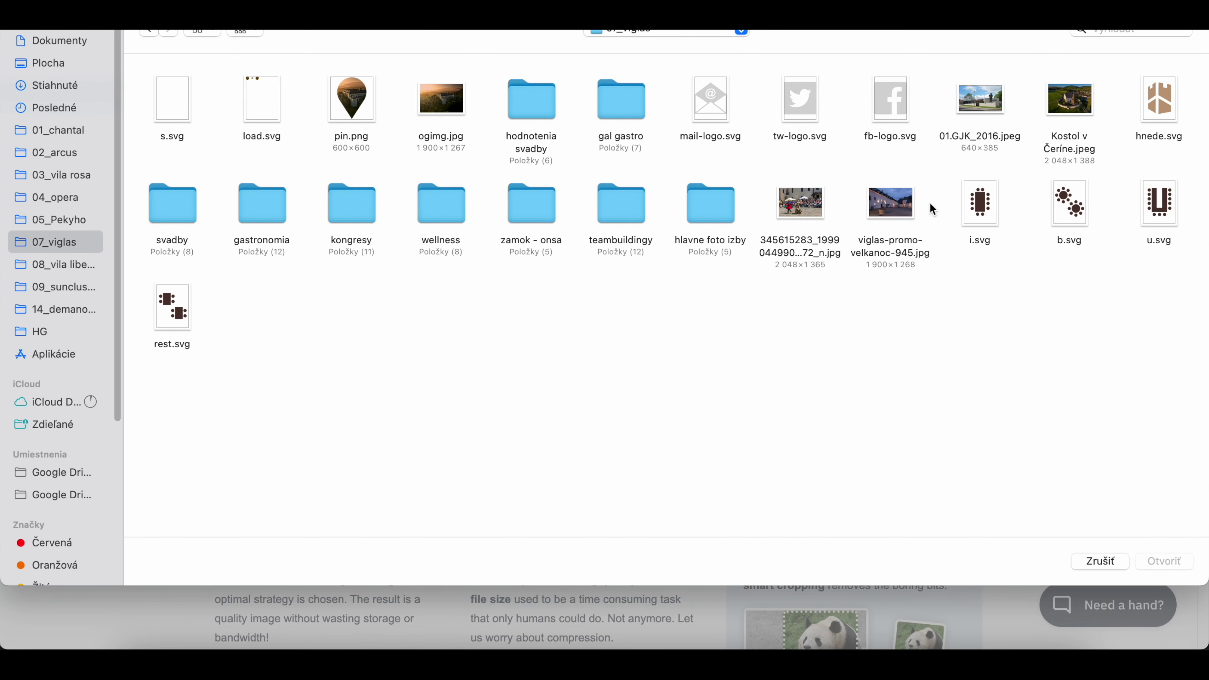
double_click(816, 208)
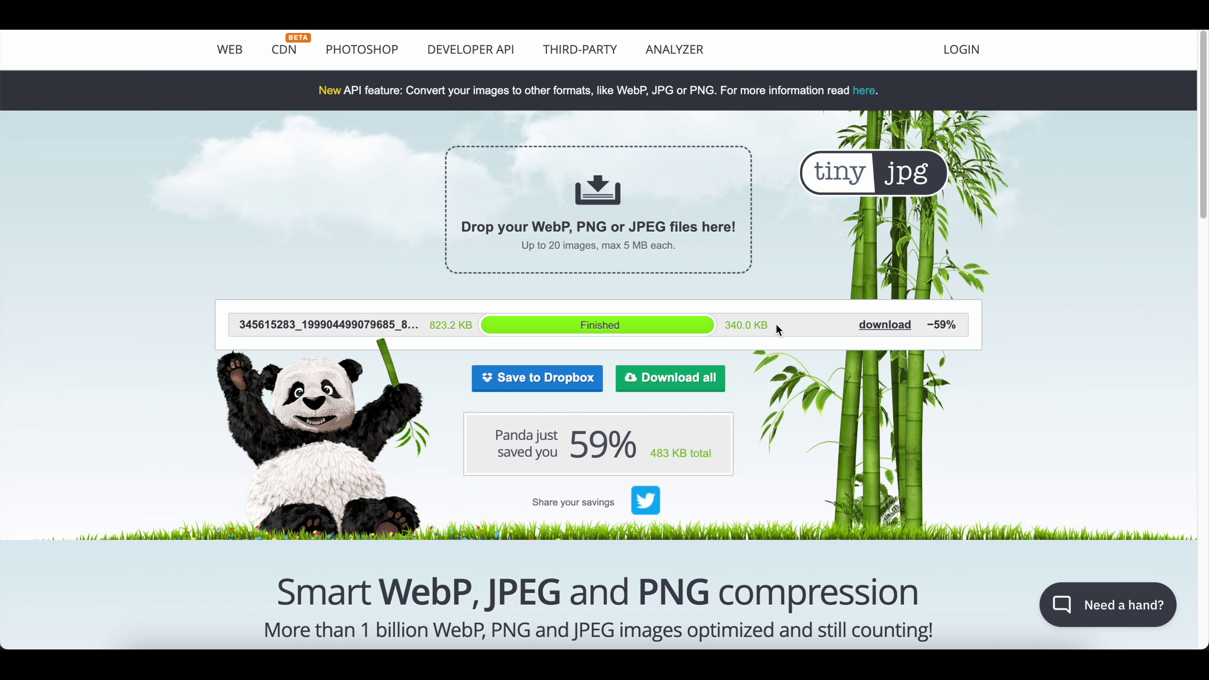
- Compare the photo's original and compressed file sizes, download the compressed photo, and open it to check its quality
drag(432, 328, 466, 325)
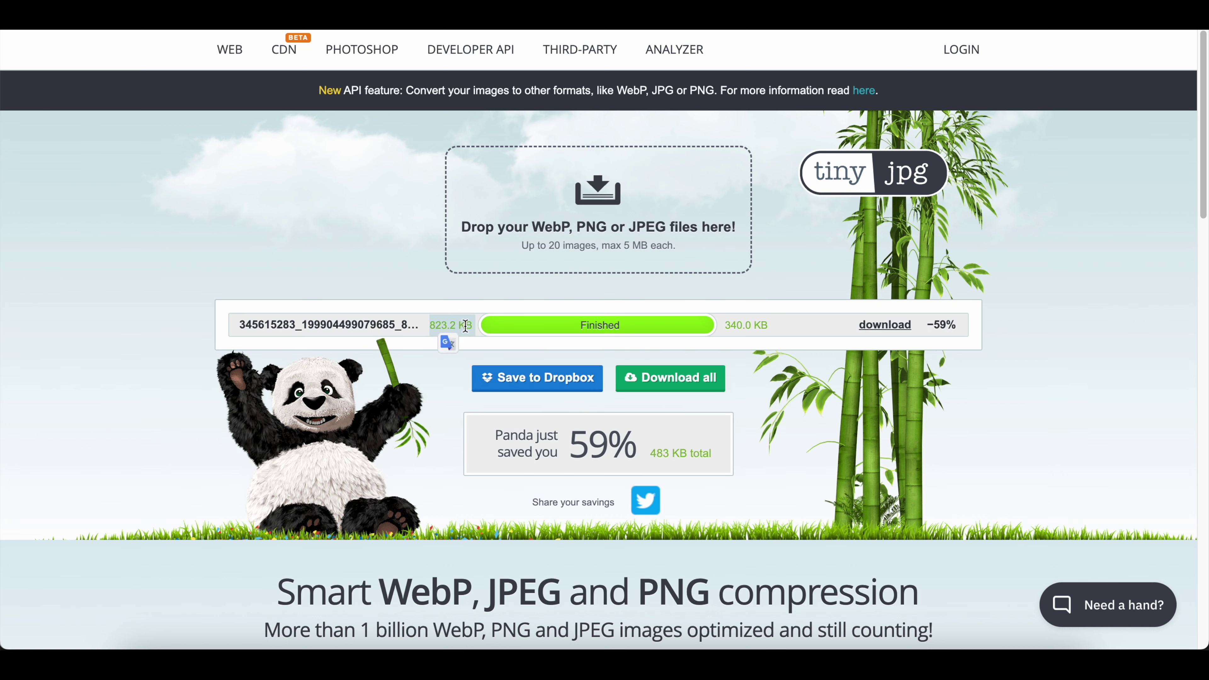
triple_click(748, 325)
scroll(882, 388, down, 1)
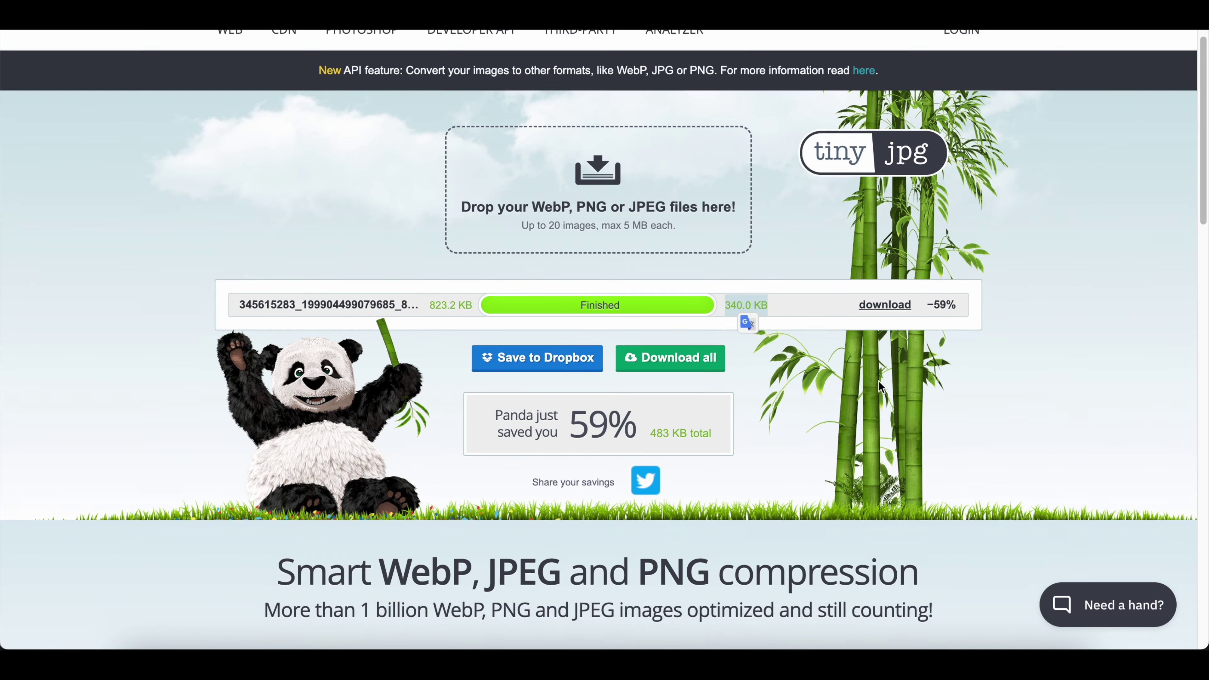
click(884, 304)
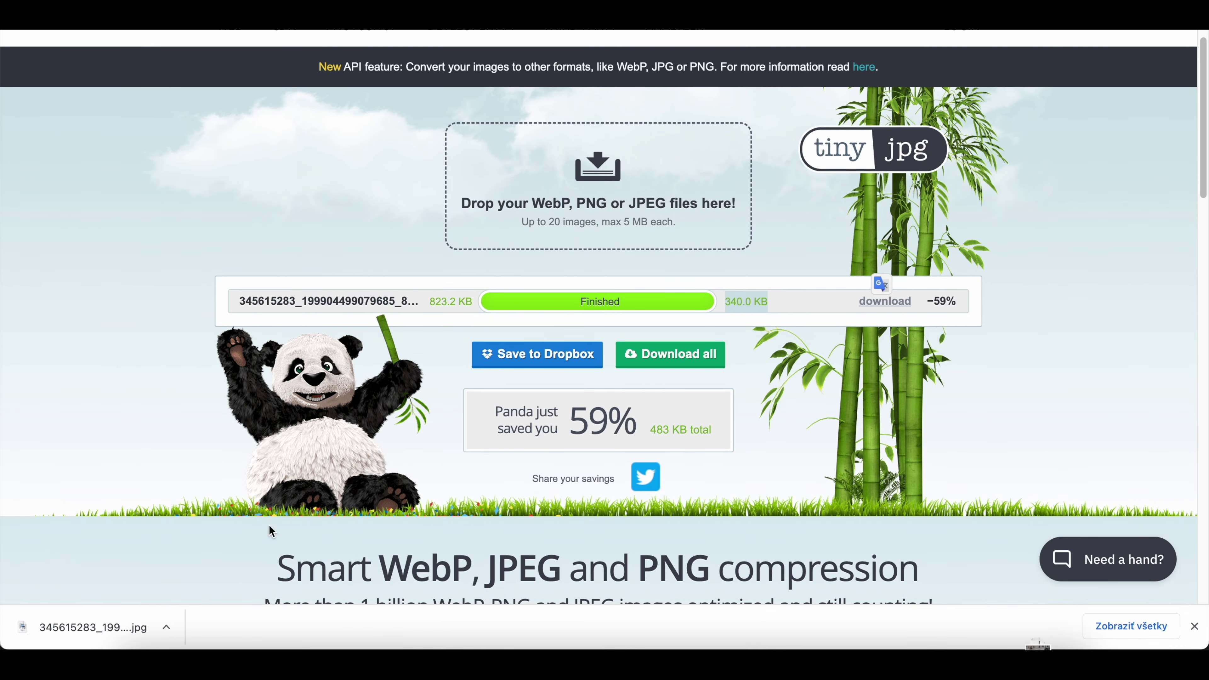
click(143, 627)
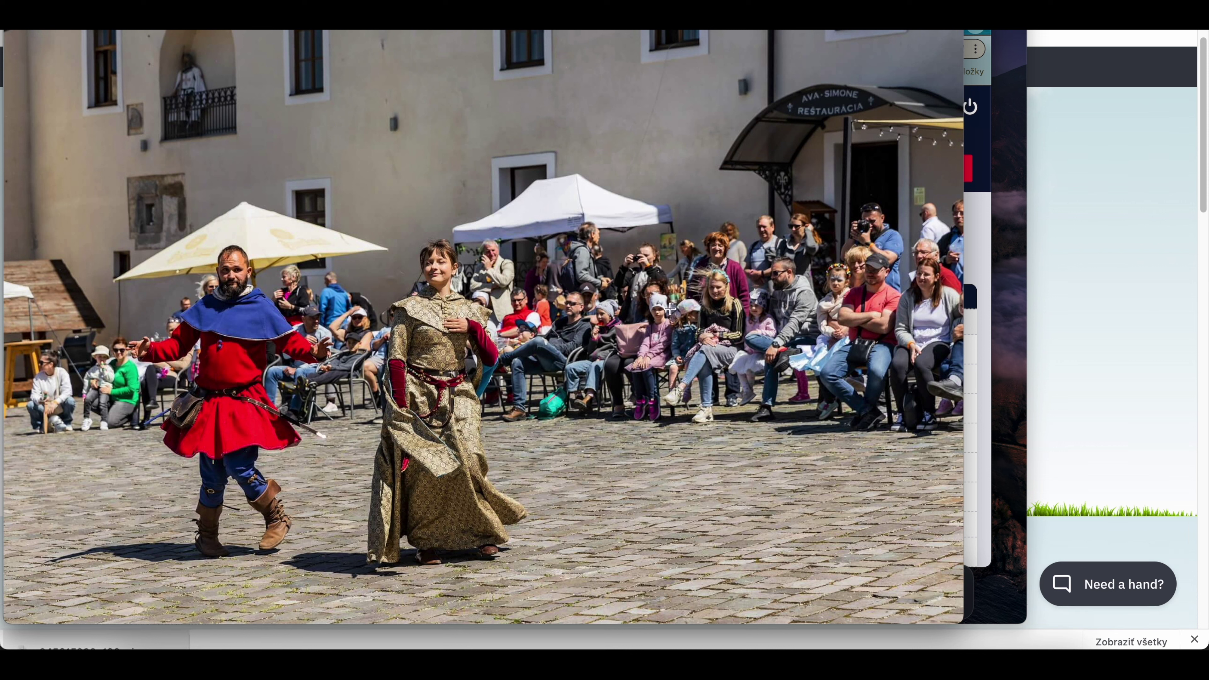
click(1075, 229)
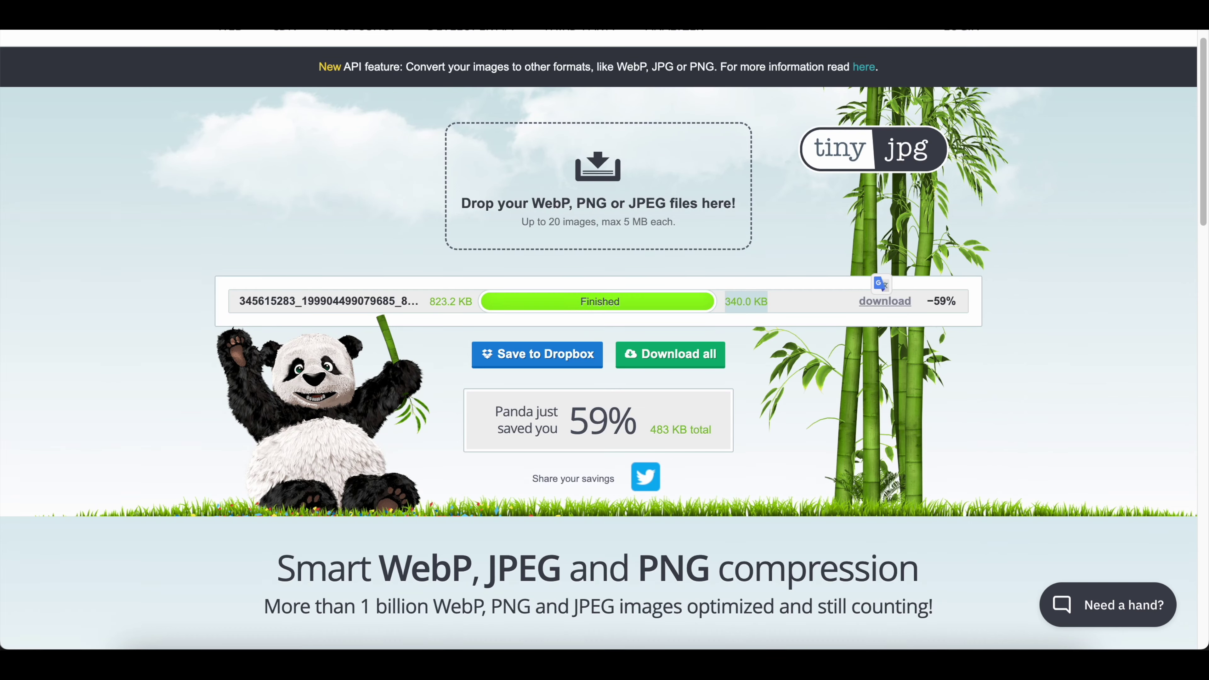
scroll(481, 129, up, 1)
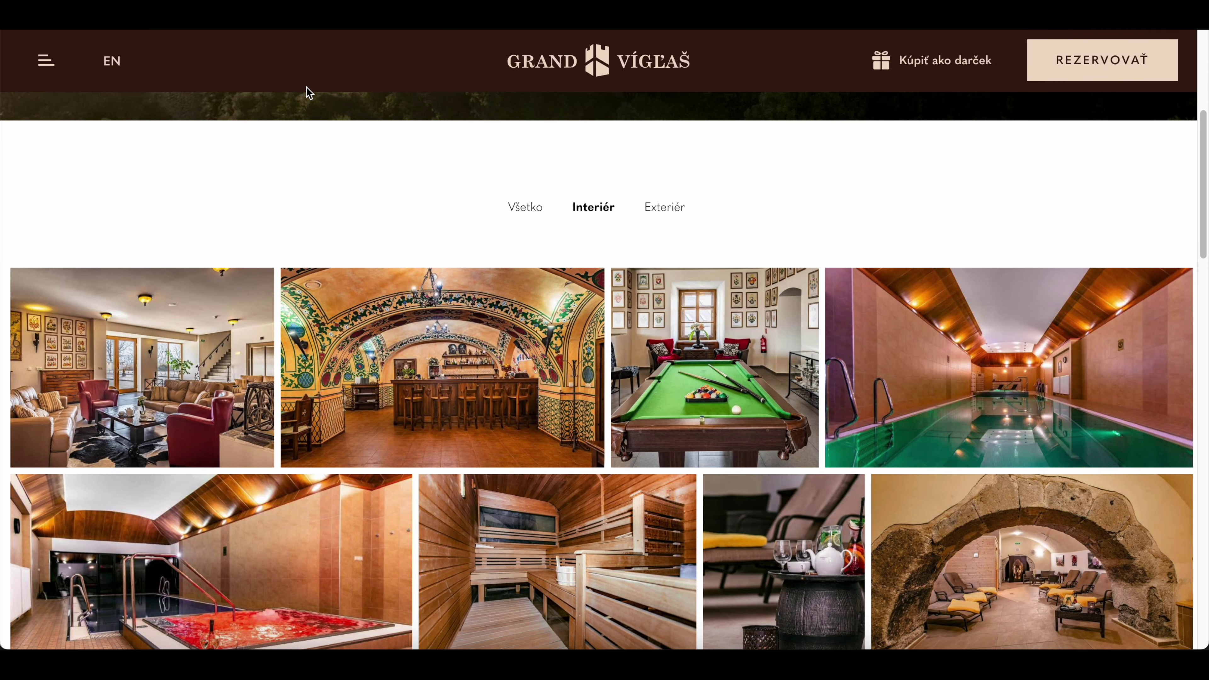
- On the hotel website, open the Izby page from the main menu and look through its header photos and content
scroll(306, 87, up, 7)
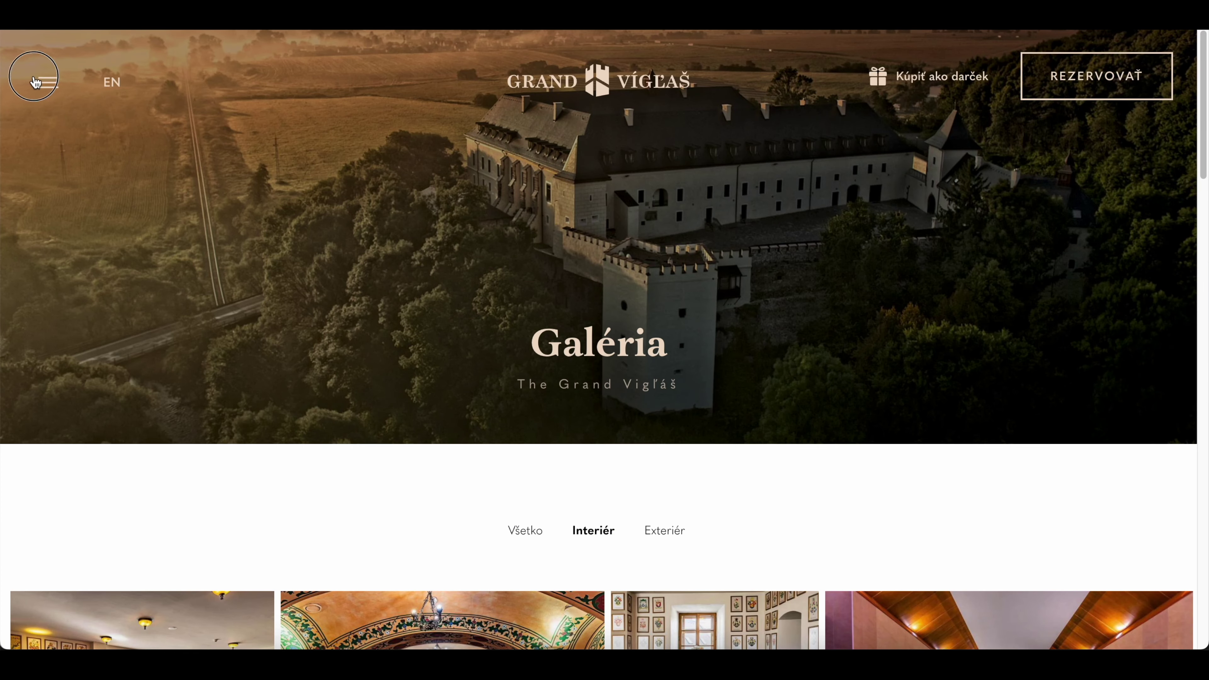
click(46, 82)
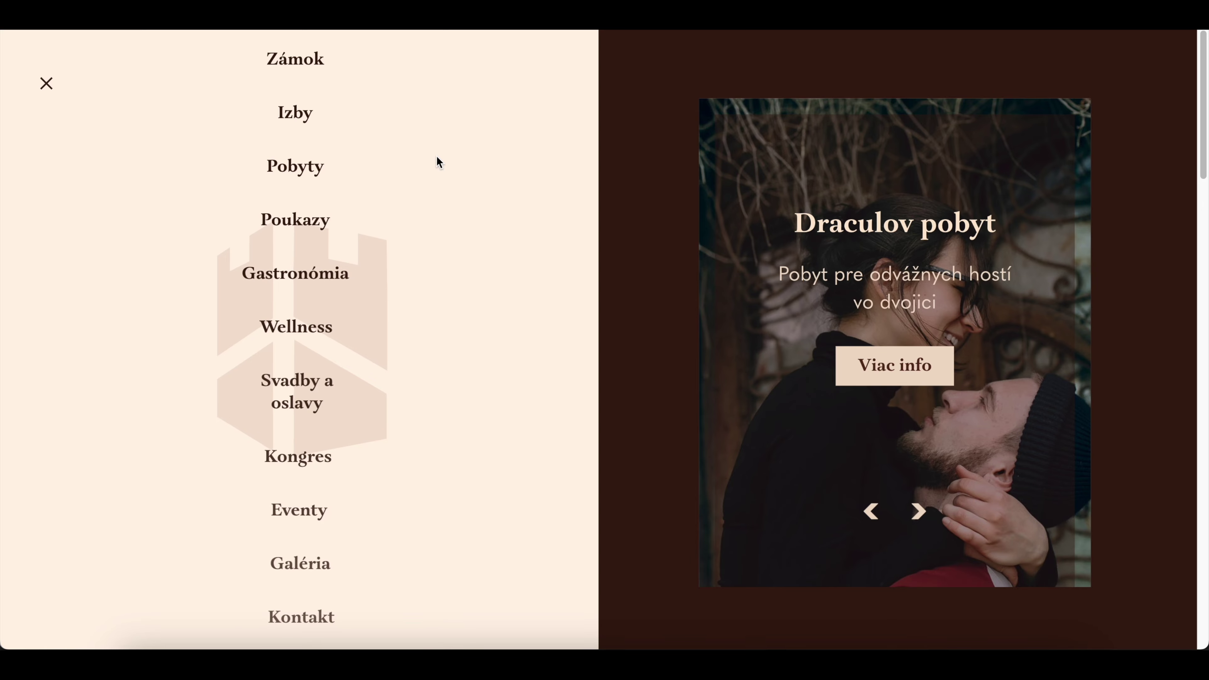
click(312, 126)
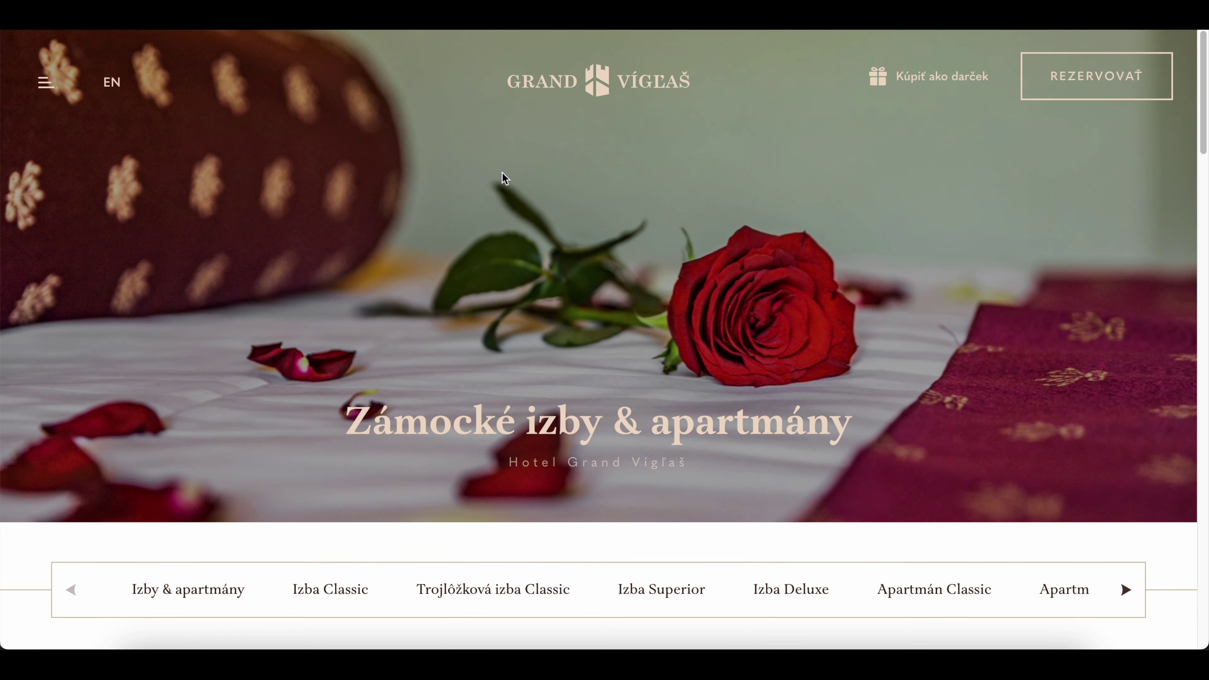
scroll(502, 173, down, 2)
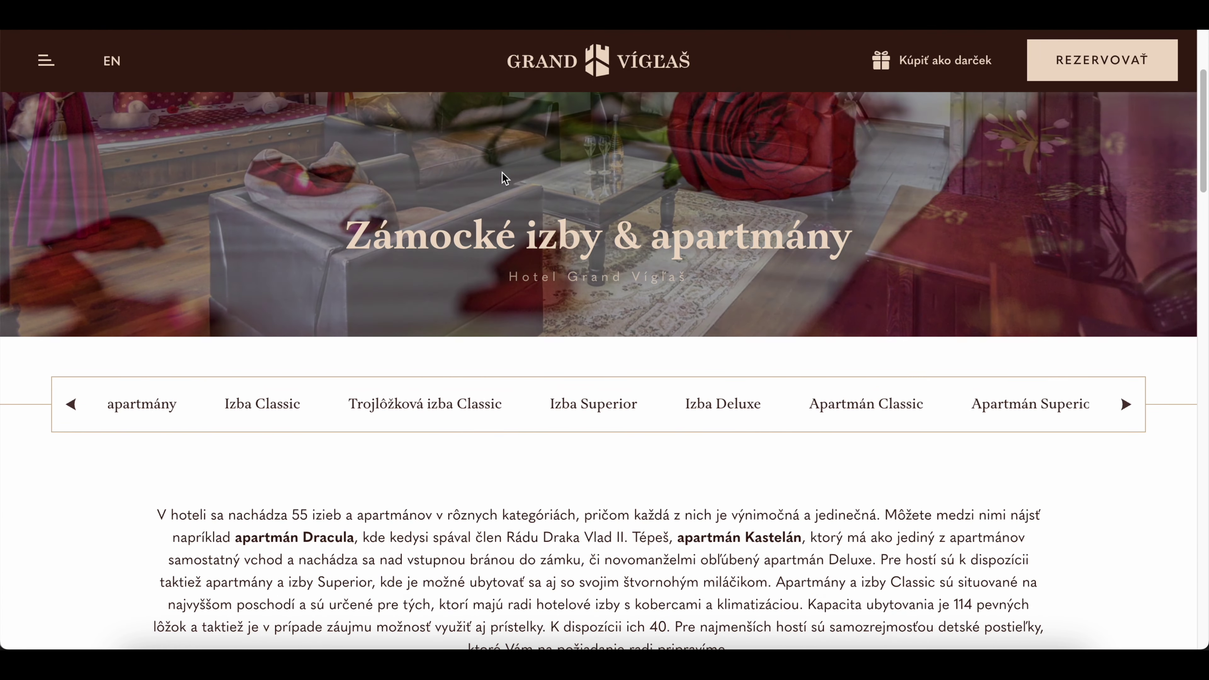
scroll(503, 172, down, 5)
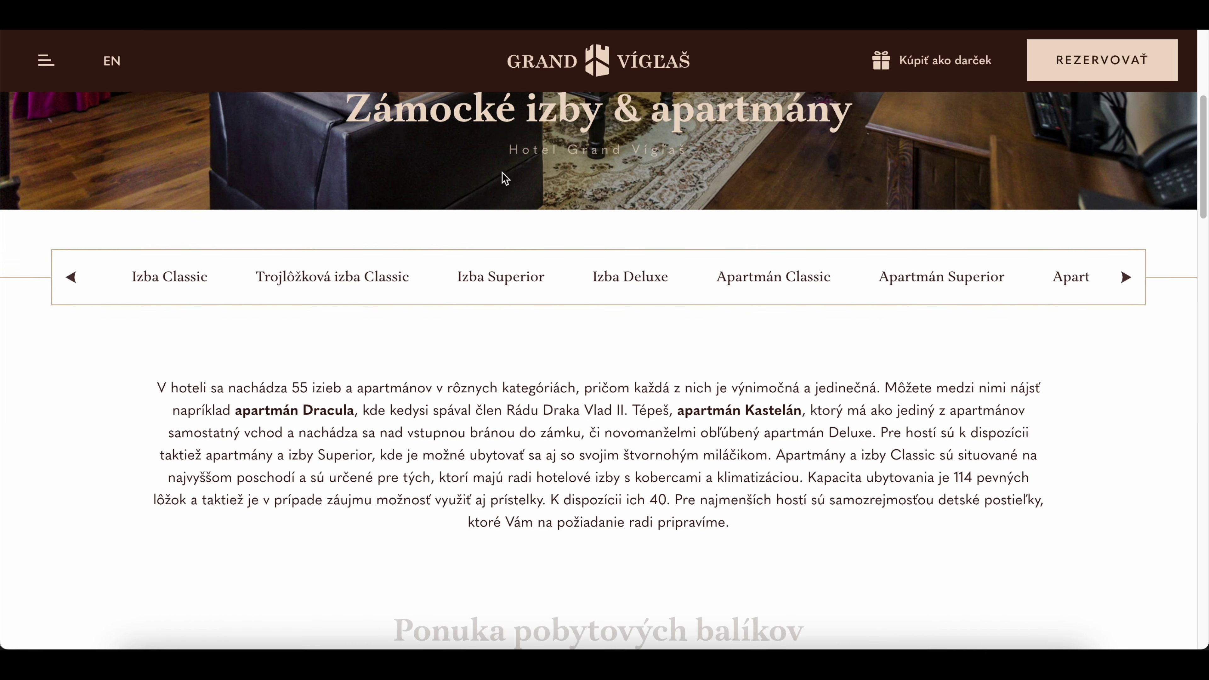
scroll(503, 179, down, 5)
scroll(502, 173, up, 7)
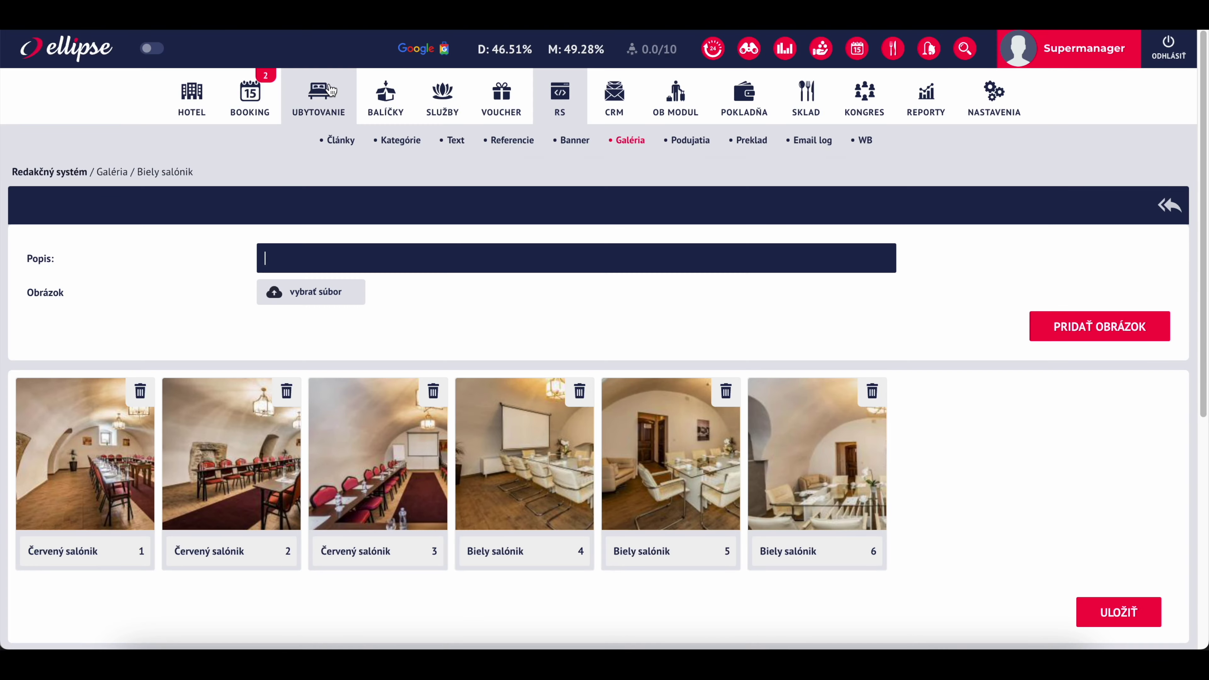
- In Ellipse, open the Izba Deluxe photo gallery in the accommodation section and move its fourth photo to the first position
click(319, 95)
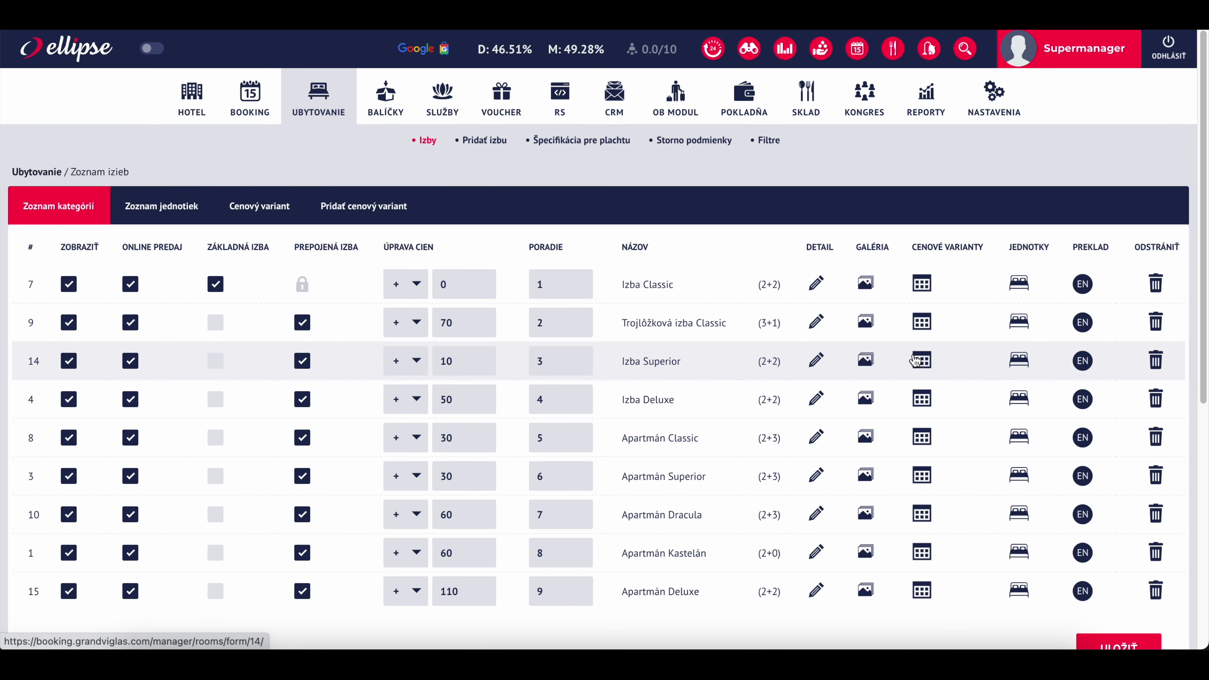
click(871, 406)
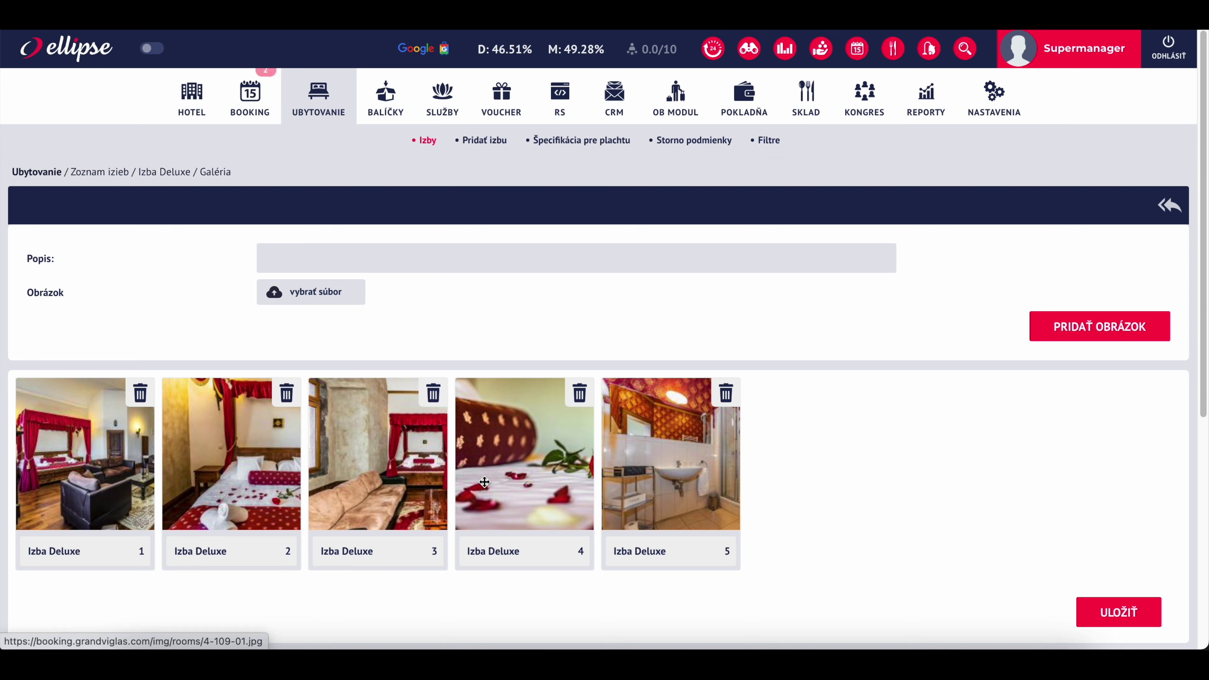
drag(462, 463, 2, 464)
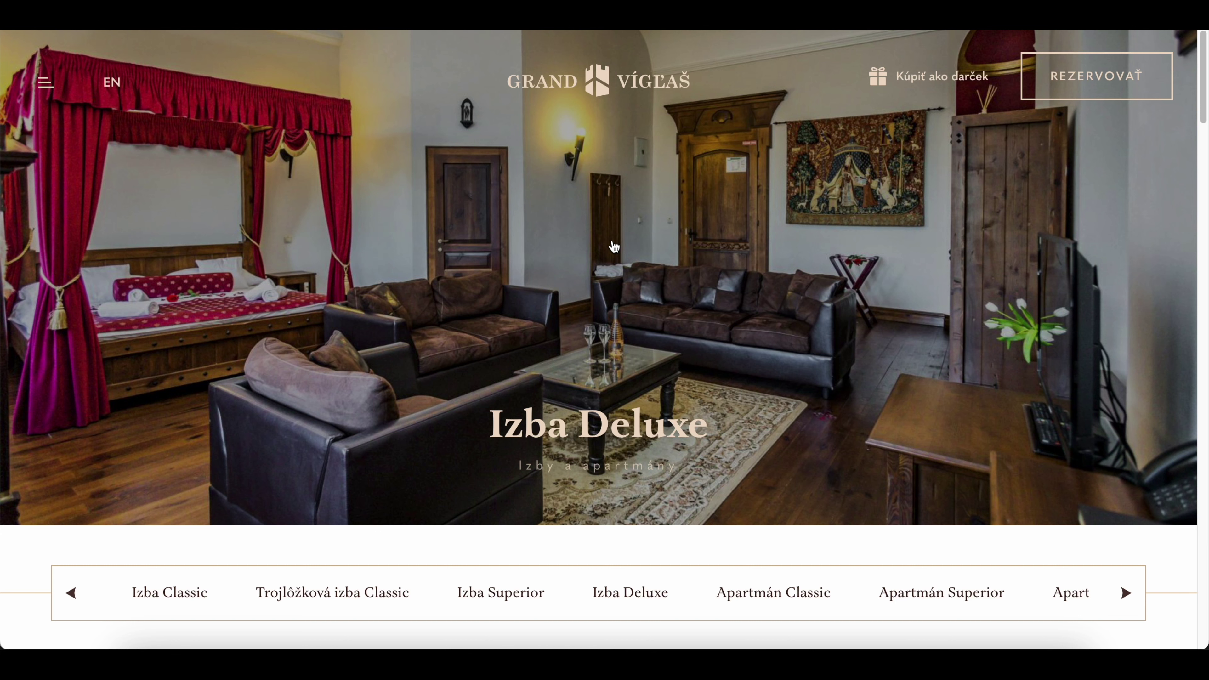
- On the hotel website's Izba Deluxe page, go through the room's photo gallery and look at the Vybavenie amenities list
scroll(614, 247, down, 10)
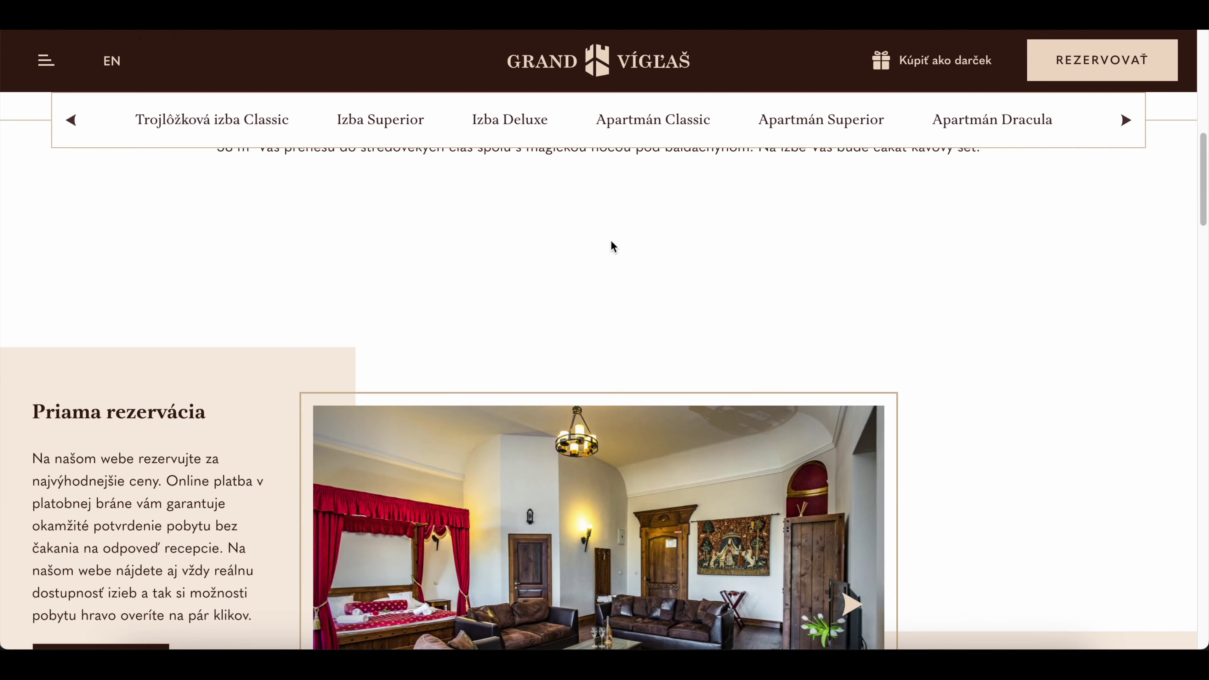
scroll(614, 247, down, 4)
click(855, 426)
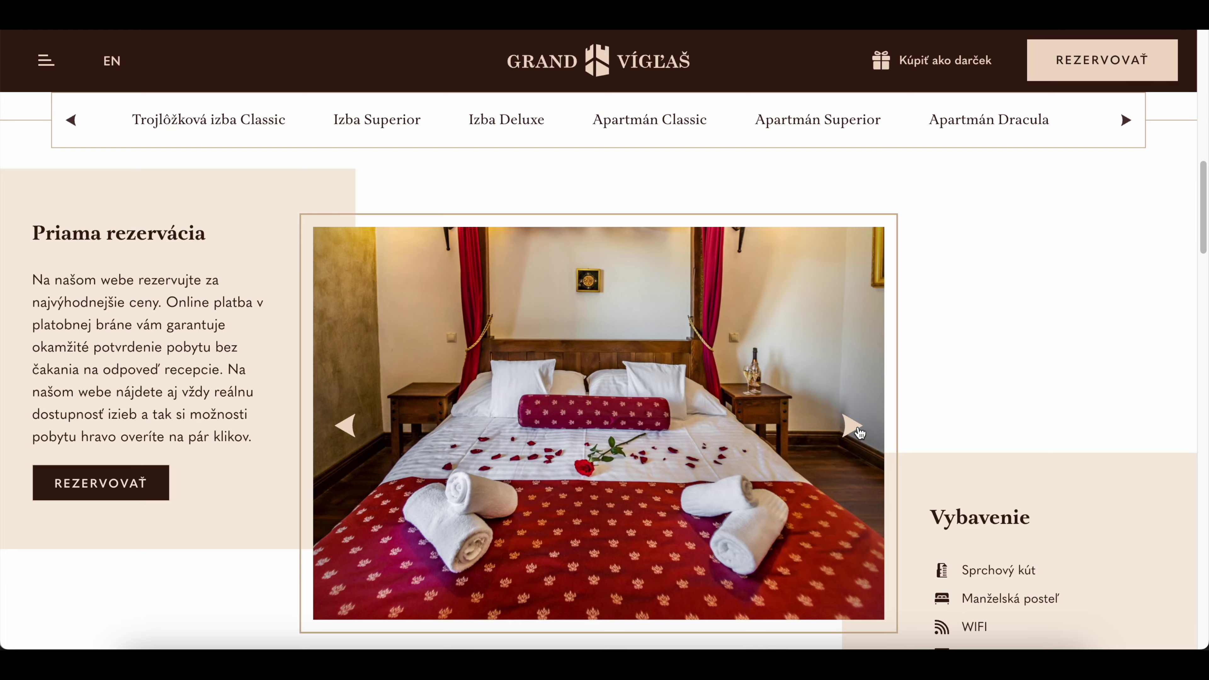
click(854, 426)
click(854, 427)
click(854, 426)
double_click(855, 426)
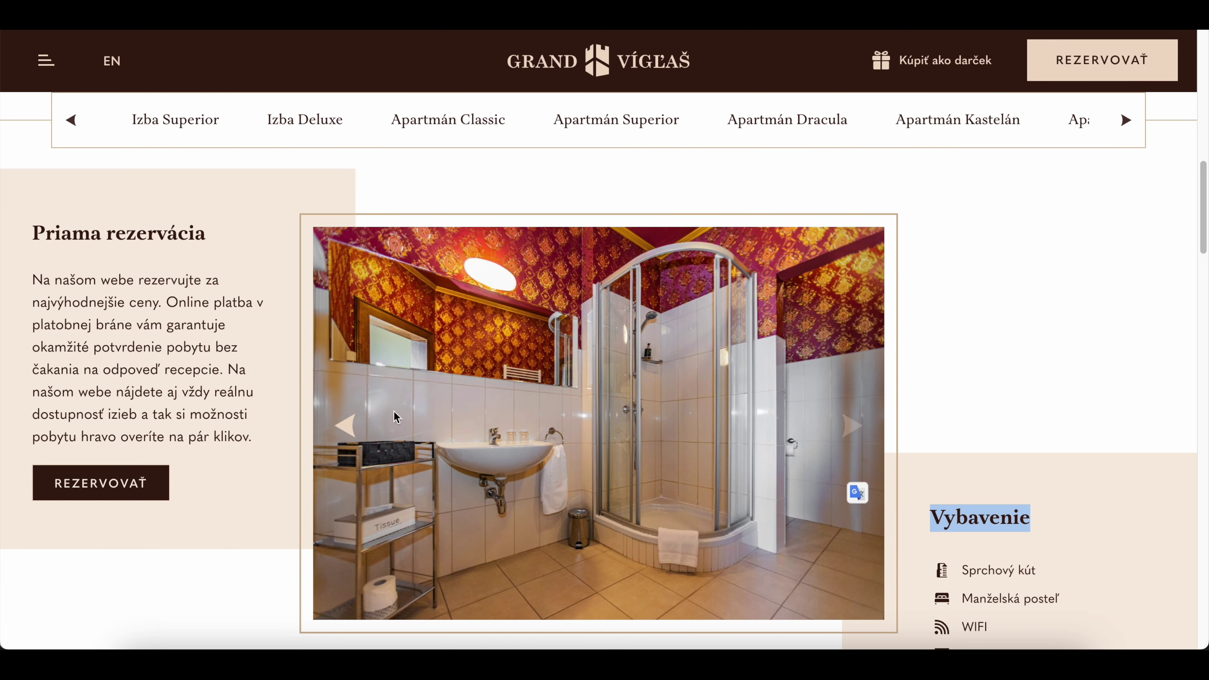
scroll(102, 341, down, 3)
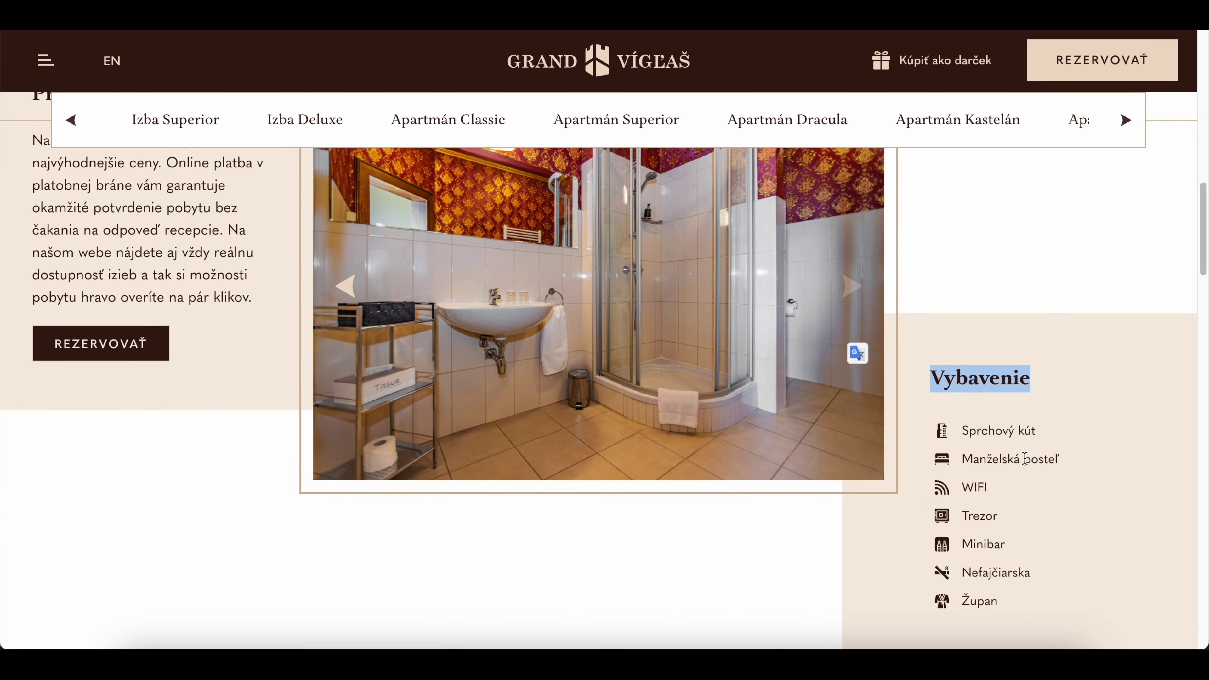
- Switch to Ellipse, open the Izba Deluxe detail from the room list, and review its Vybavenie amenity options
click(857, 133)
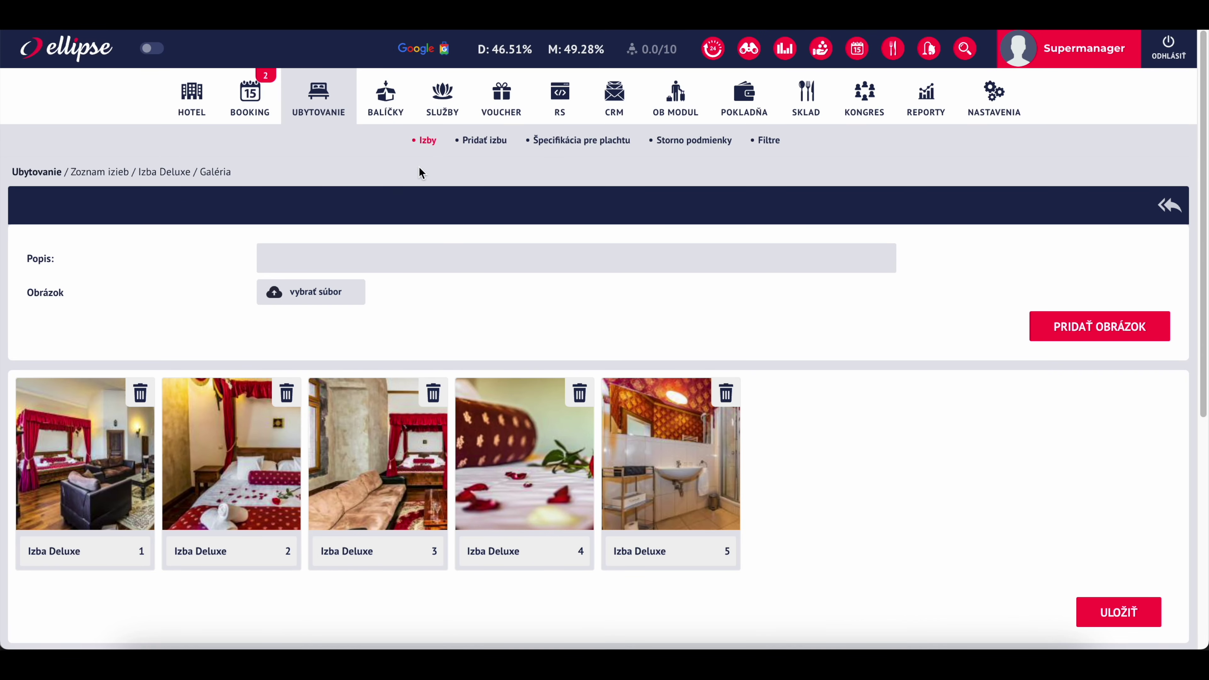
click(339, 114)
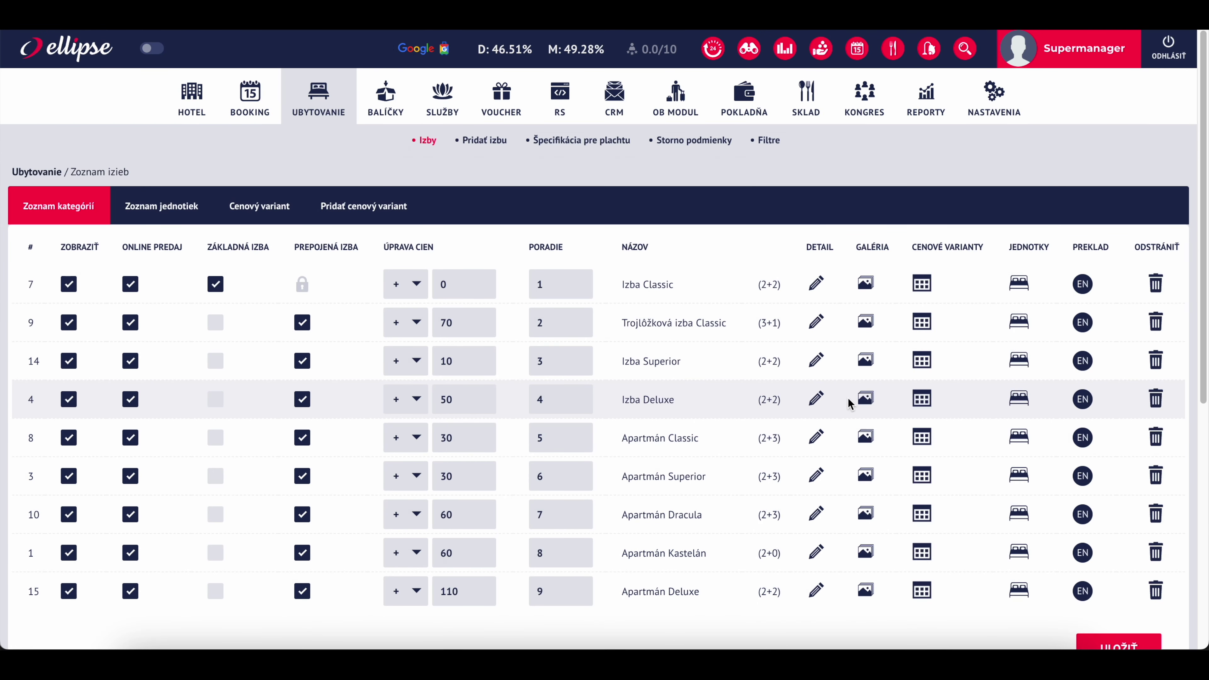
click(817, 399)
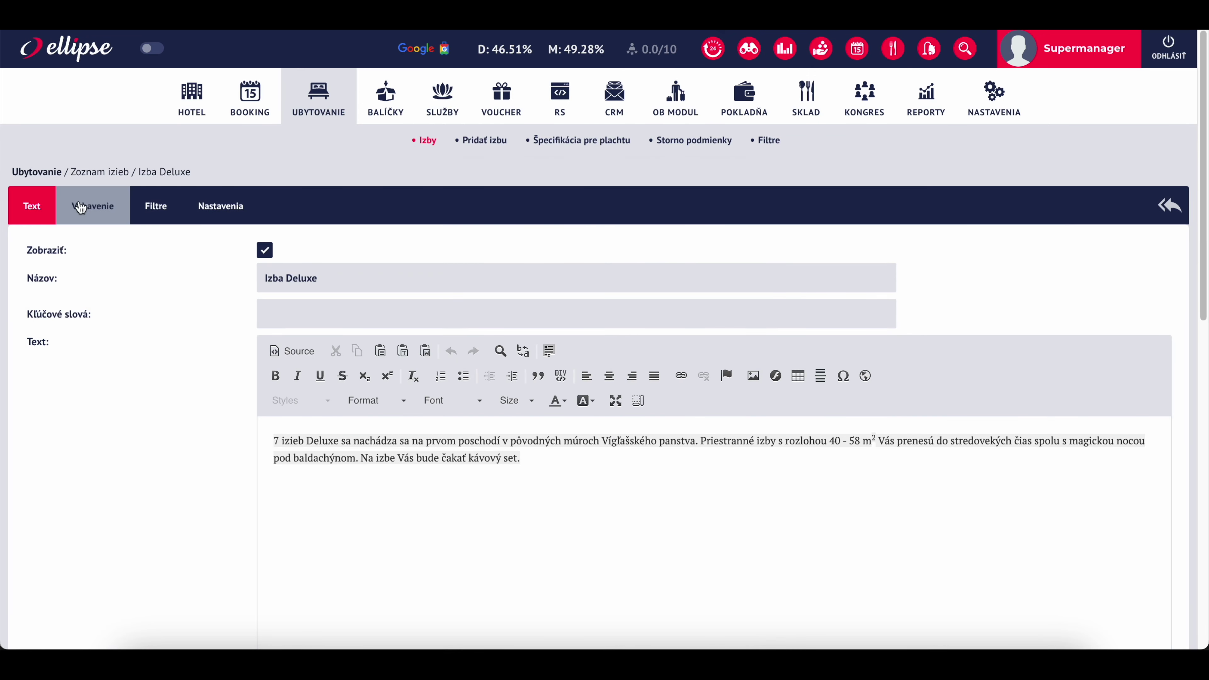
click(92, 206)
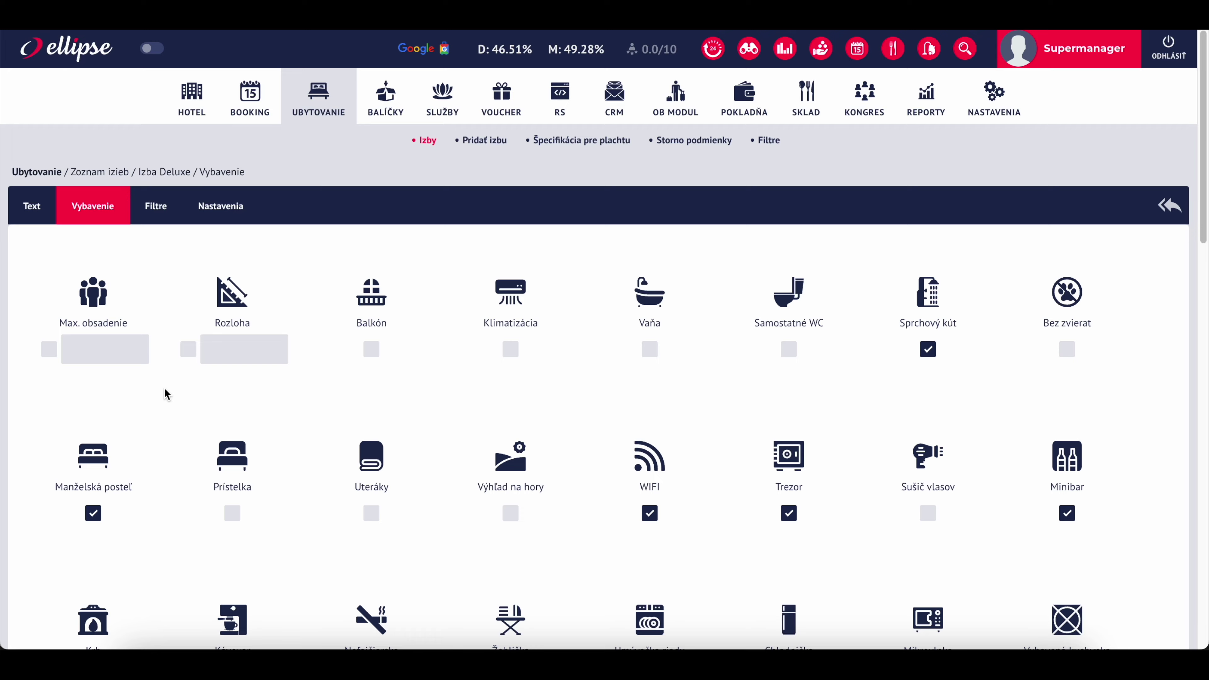
scroll(163, 392, down, 5)
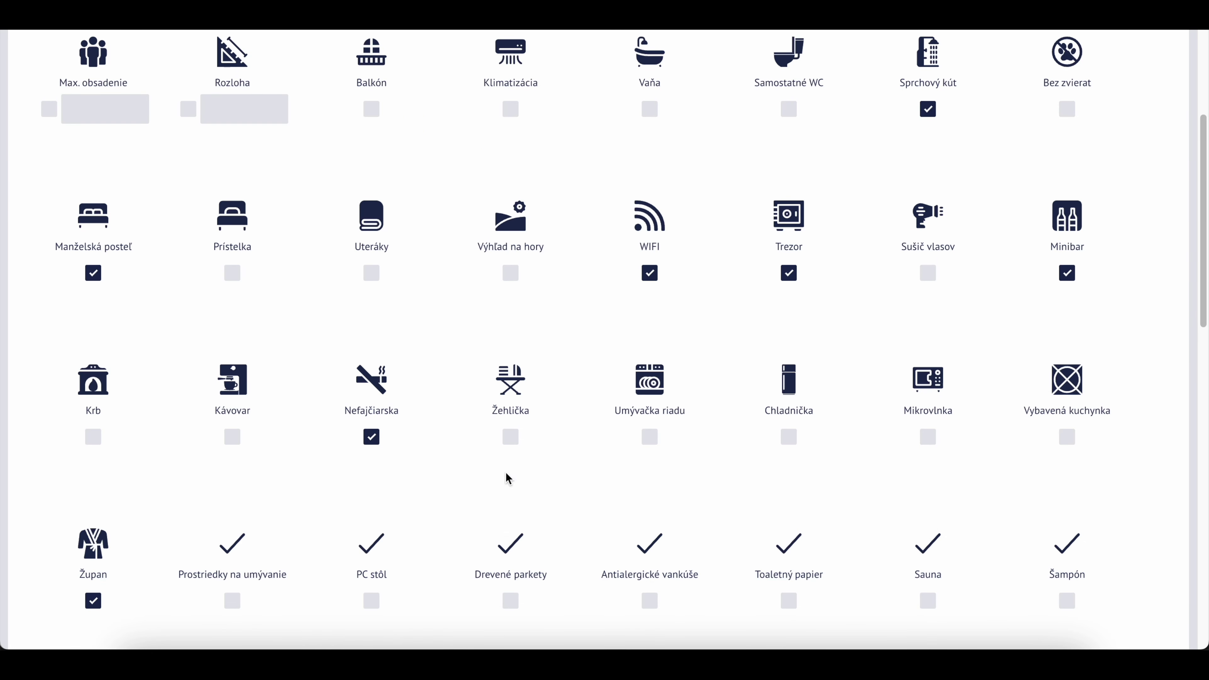
scroll(202, 305, up, 1)
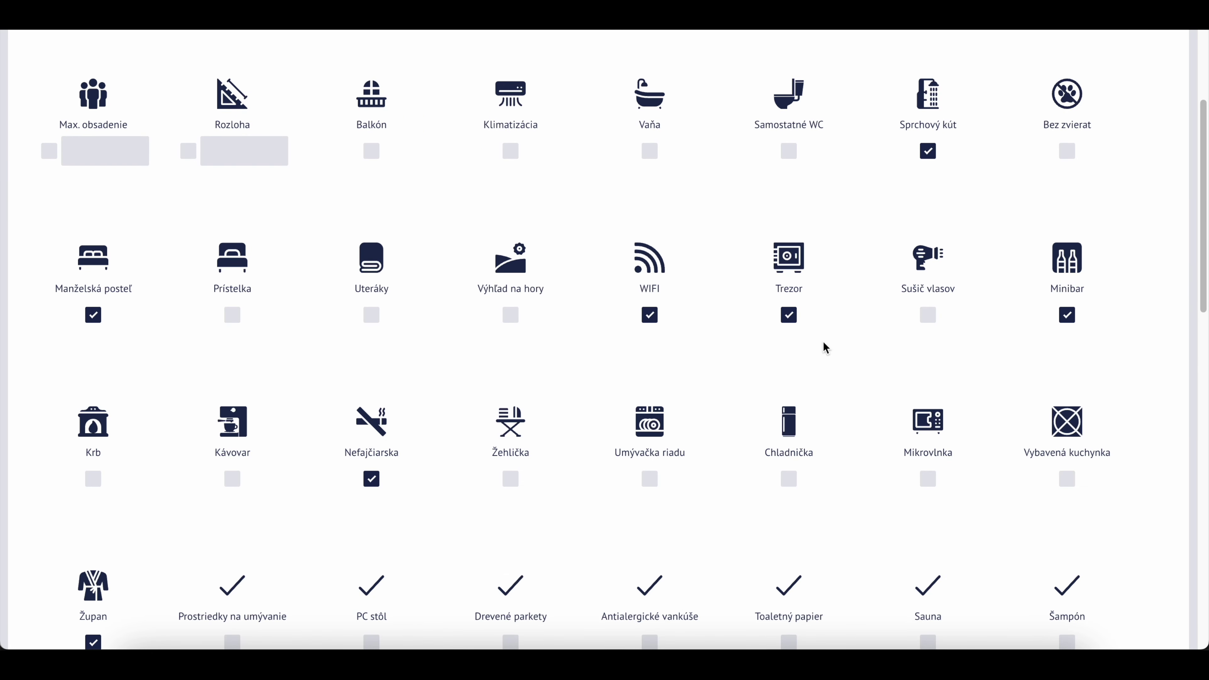
scroll(829, 431, down, 6)
scroll(829, 432, up, 10)
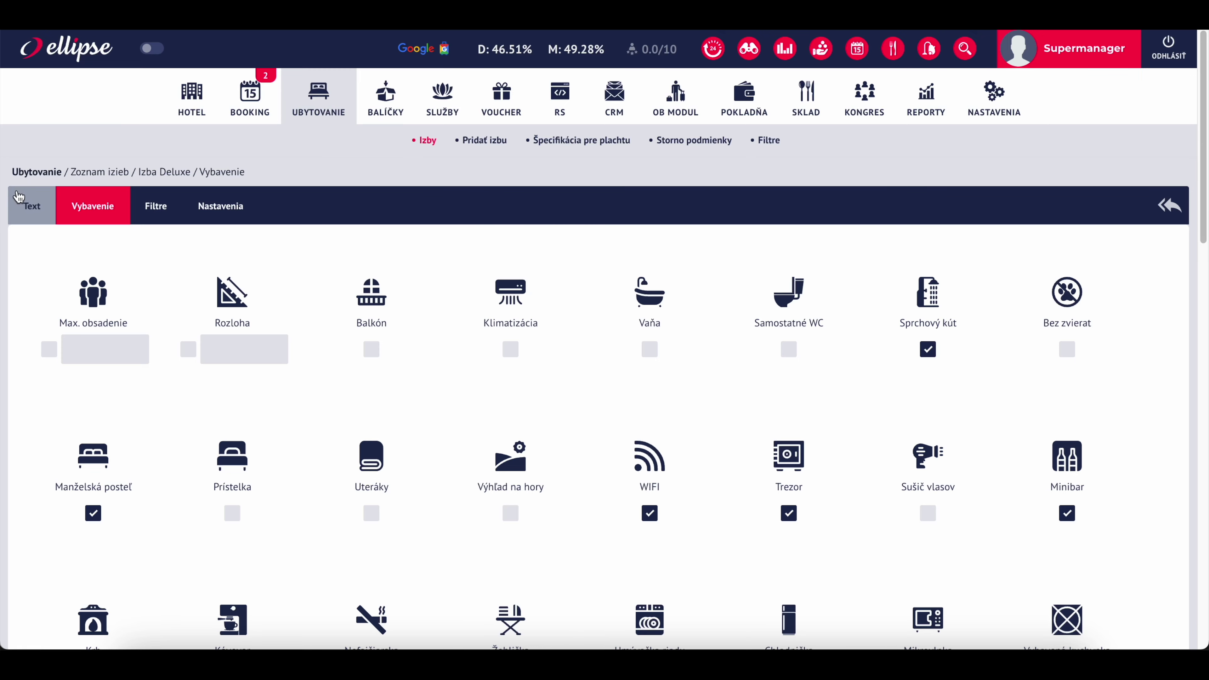
- Reopen the Izba Deluxe detail from the room list and highlight its description text for review
click(425, 143)
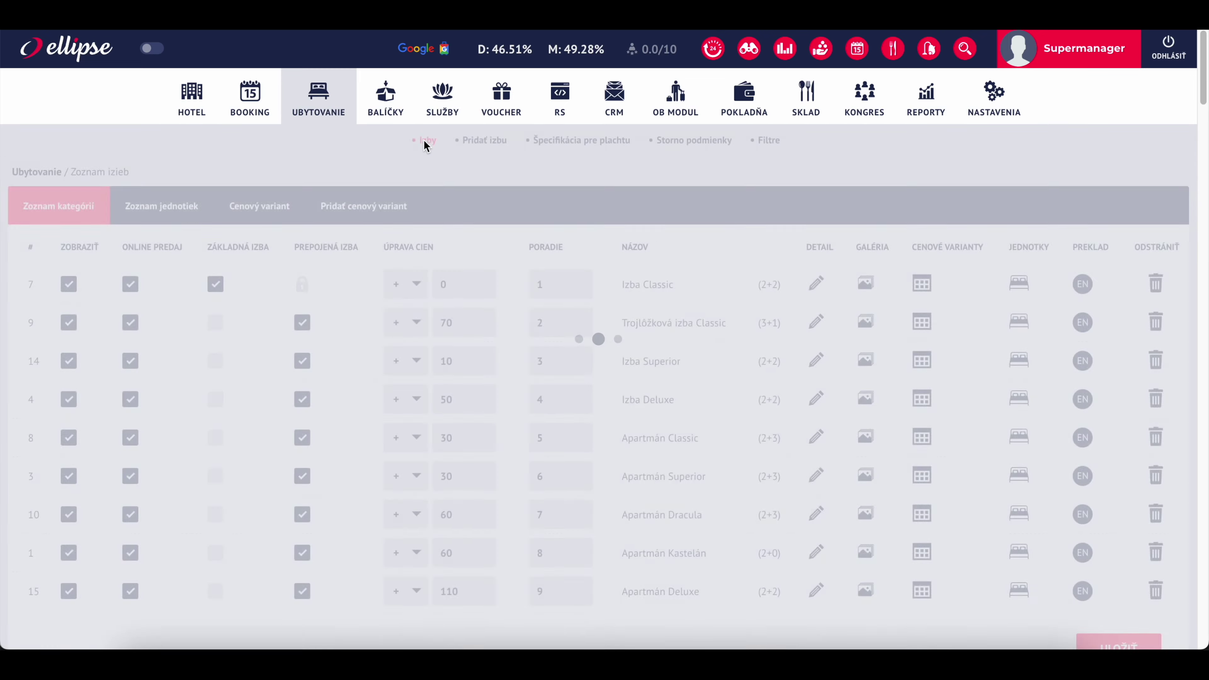
click(649, 251)
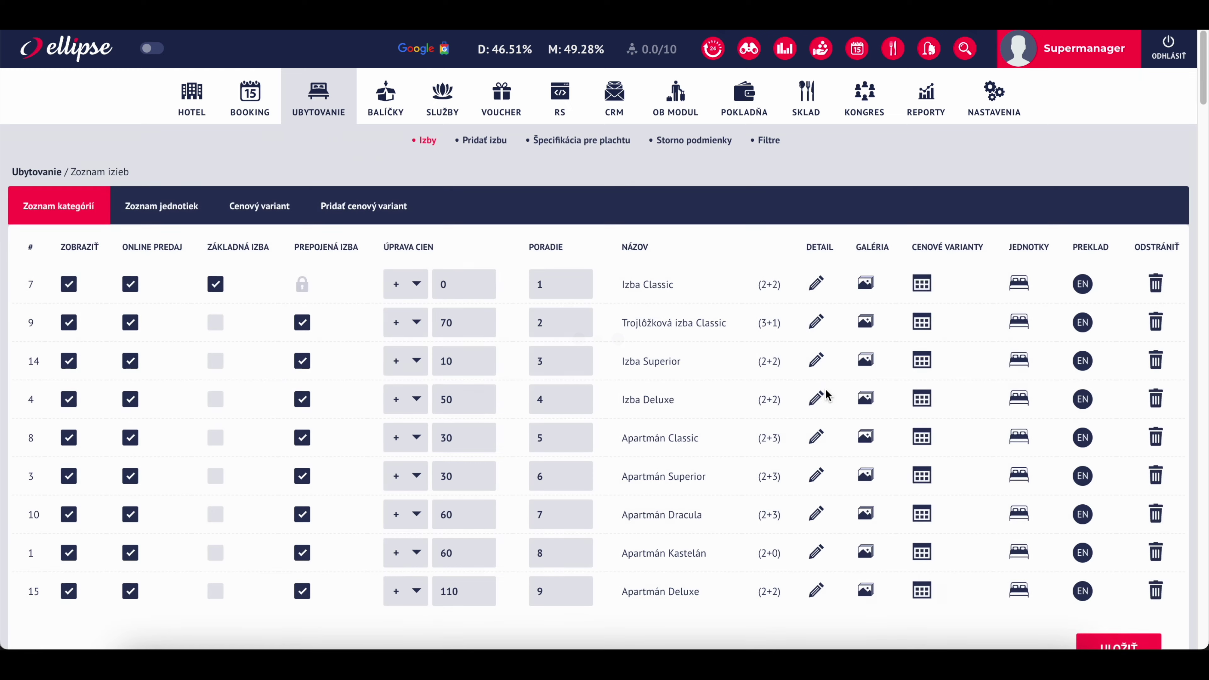
click(816, 400)
scroll(366, 376, down, 3)
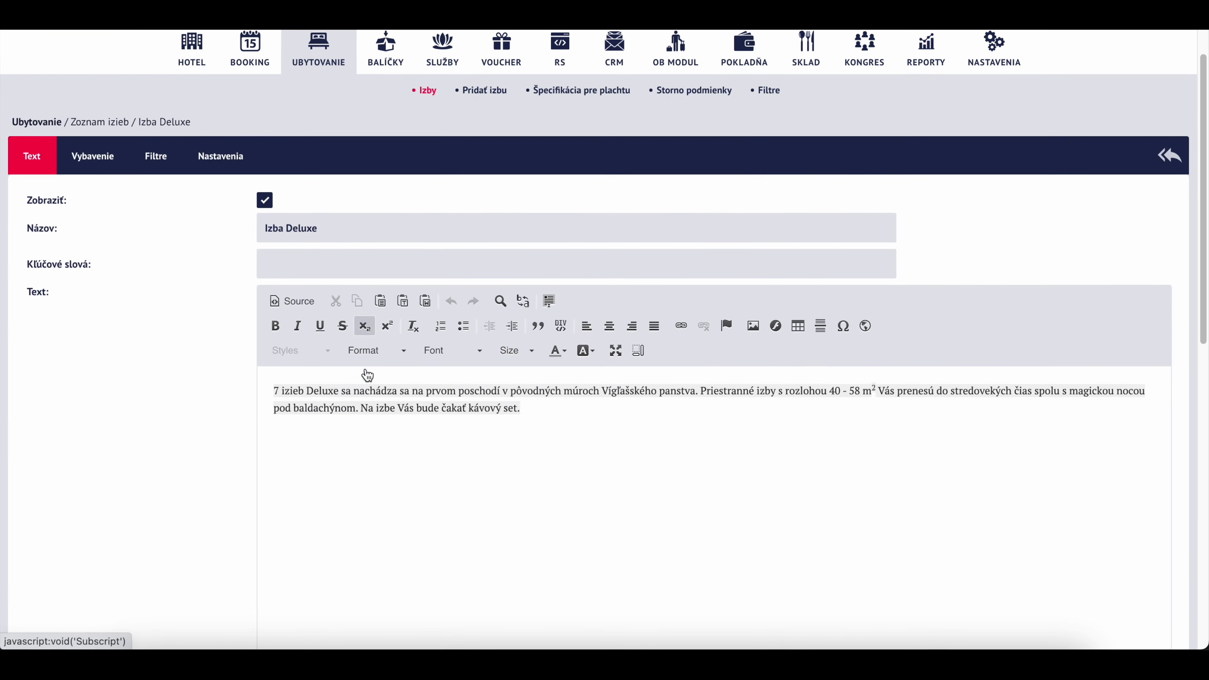
drag(573, 339, 246, 304)
drag(394, 341, 259, 289)
drag(449, 355, 221, 289)
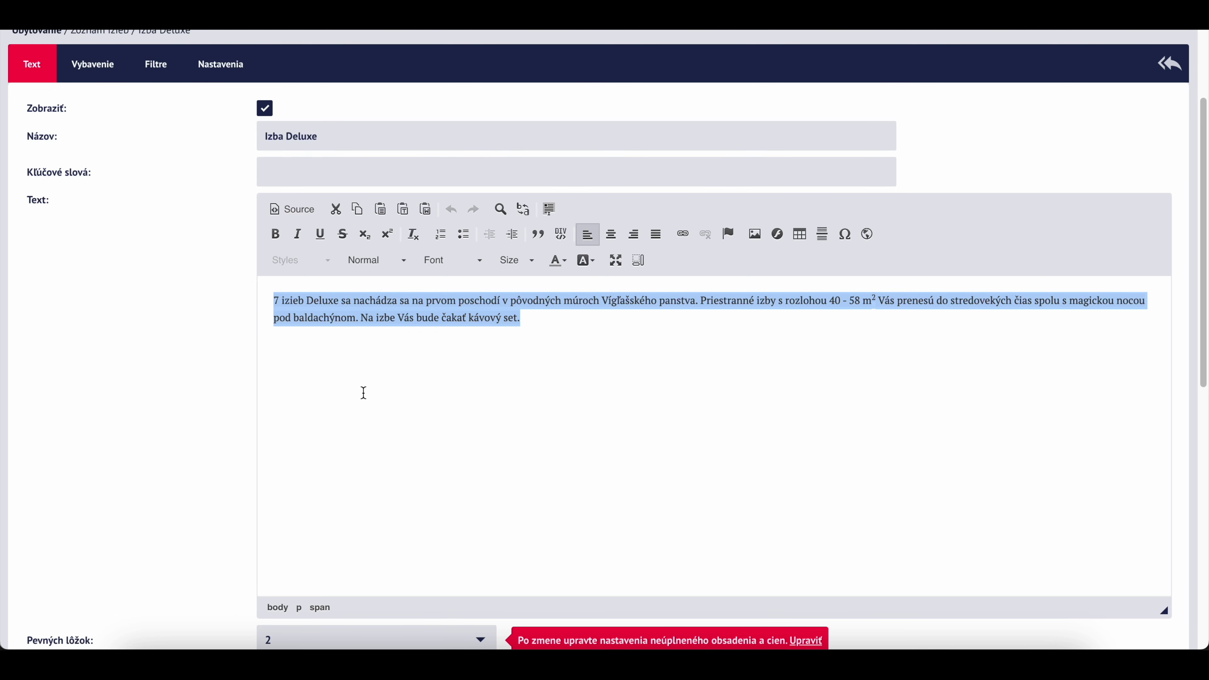
click(442, 399)
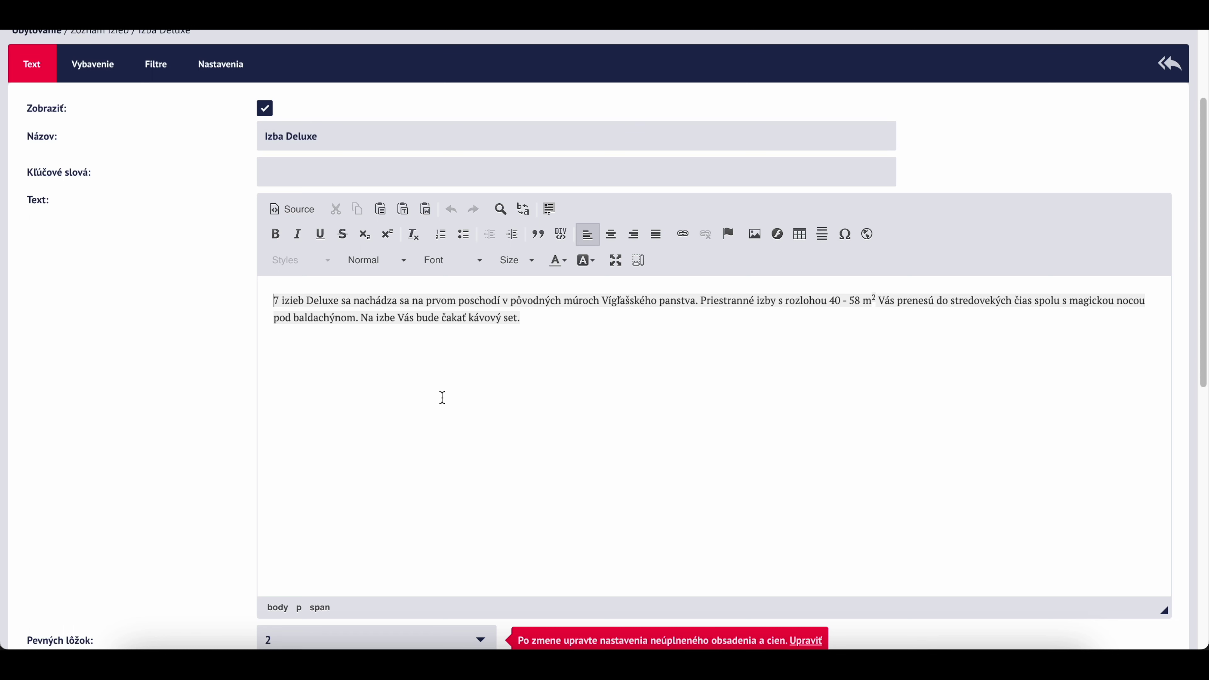
drag(532, 323, 268, 299)
click(312, 330)
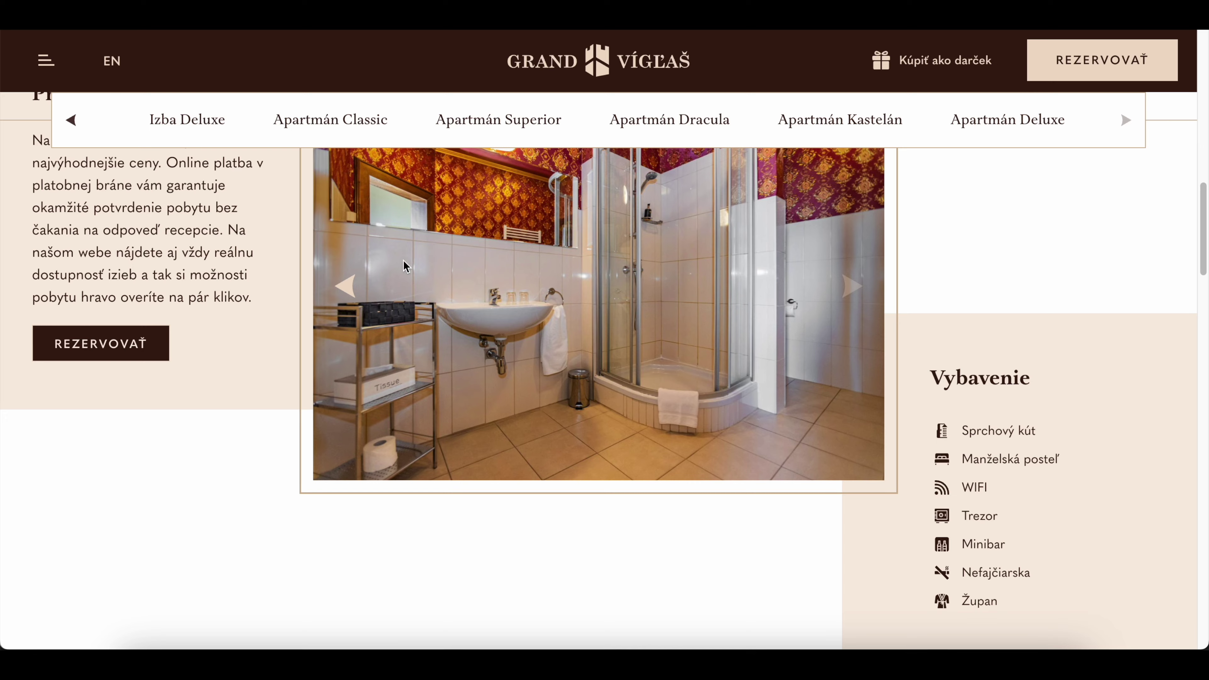
- Switch to the hotel website and look at the Izba Deluxe description below the page header
scroll(440, 300, up, 10)
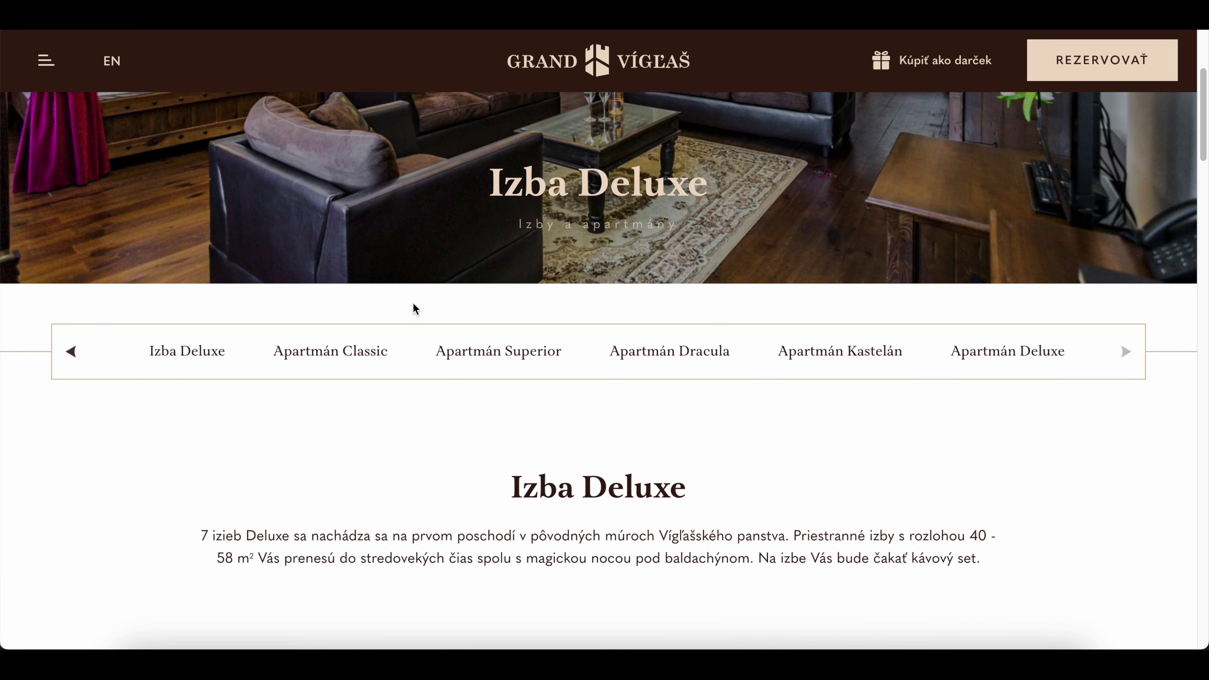
scroll(475, 329, down, 5)
drag(349, 415, 579, 437)
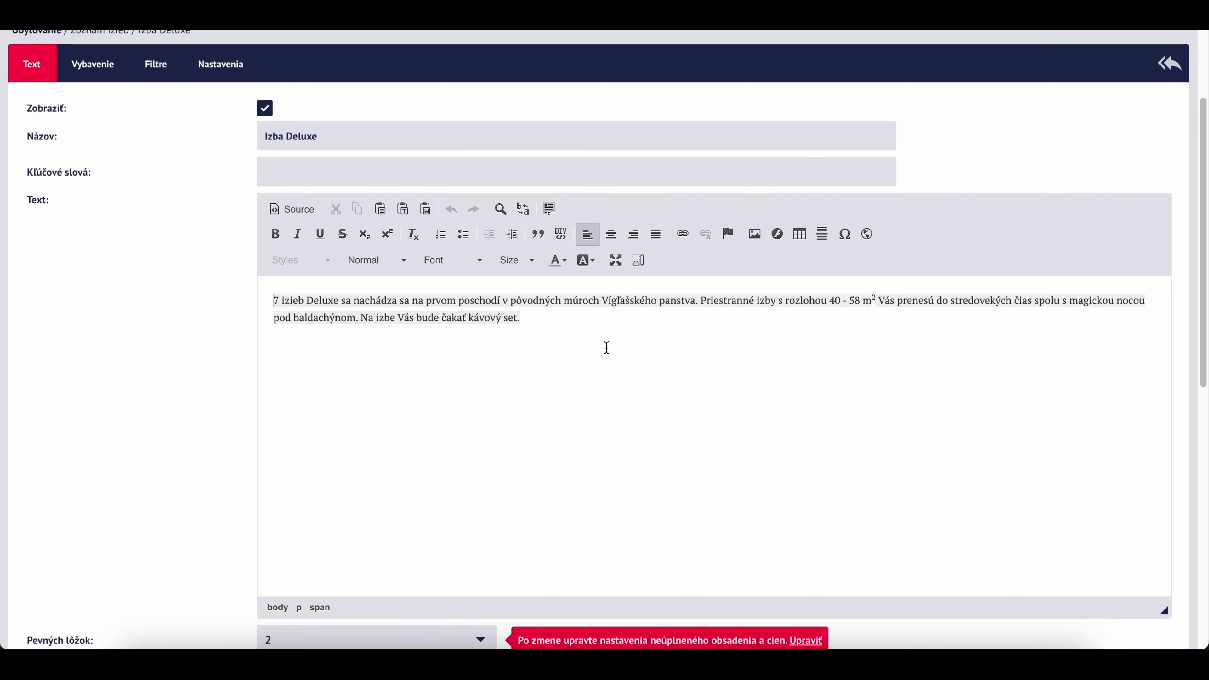
- In Ellipse, replace the formatted Izba Deluxe description with the same text pasted as plain text
drag(571, 347, 230, 305)
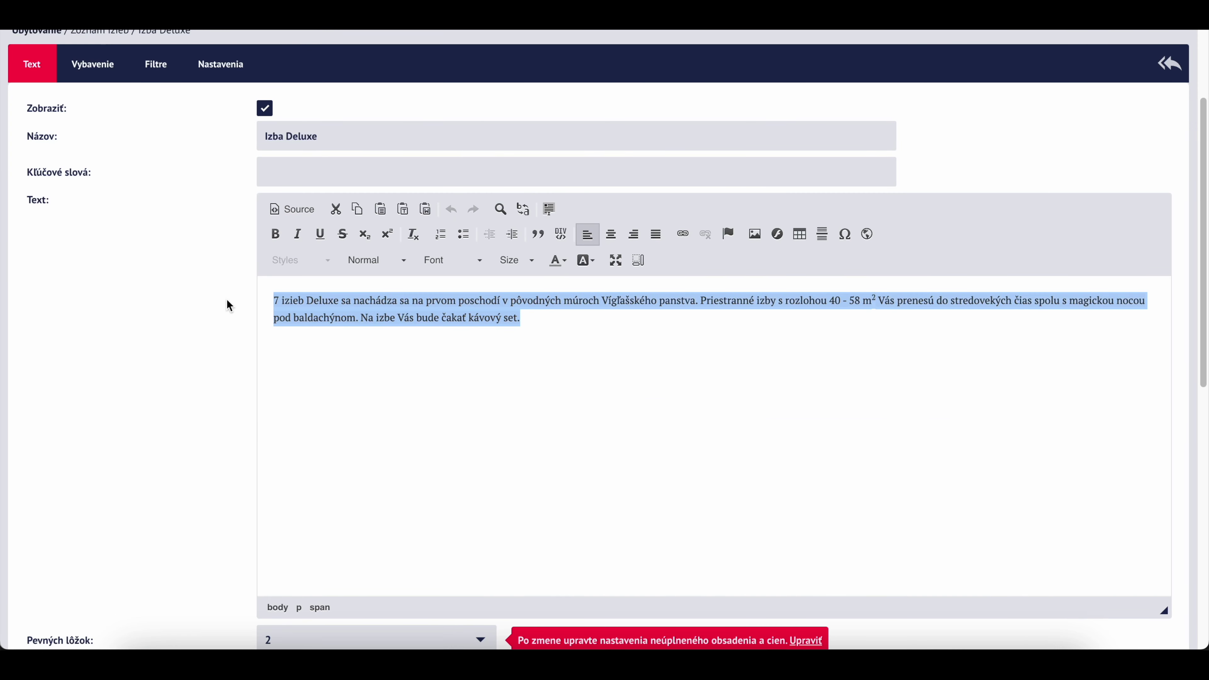
key(Delete)
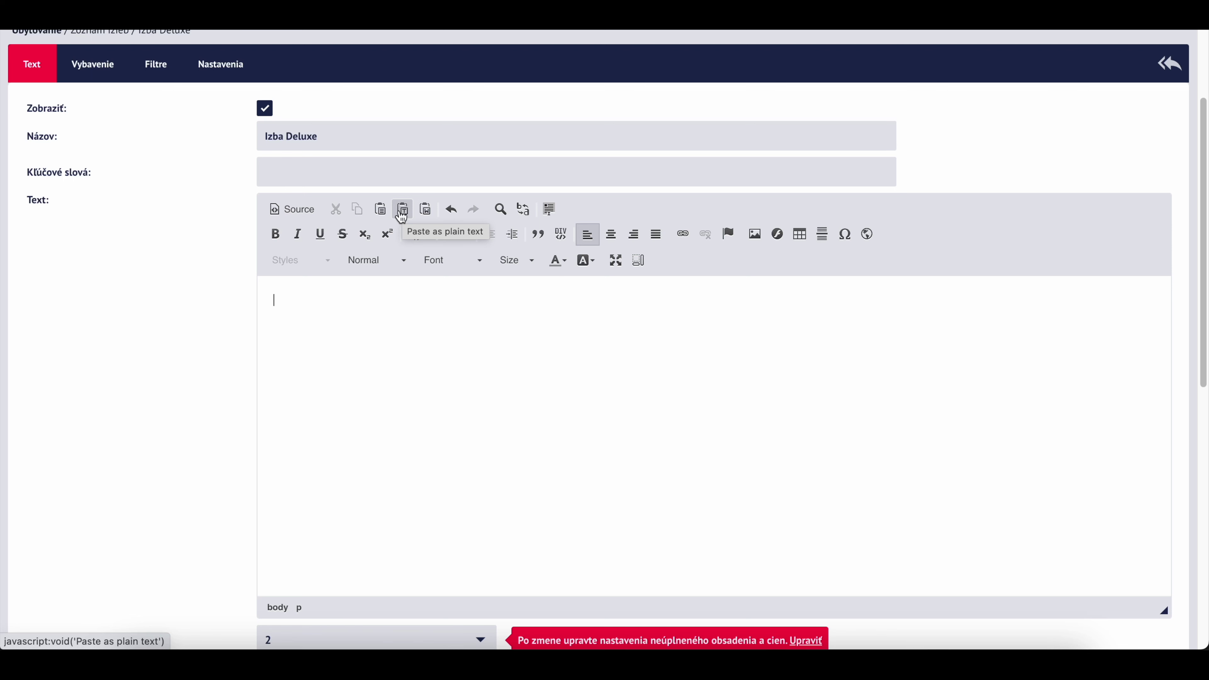
click(402, 217)
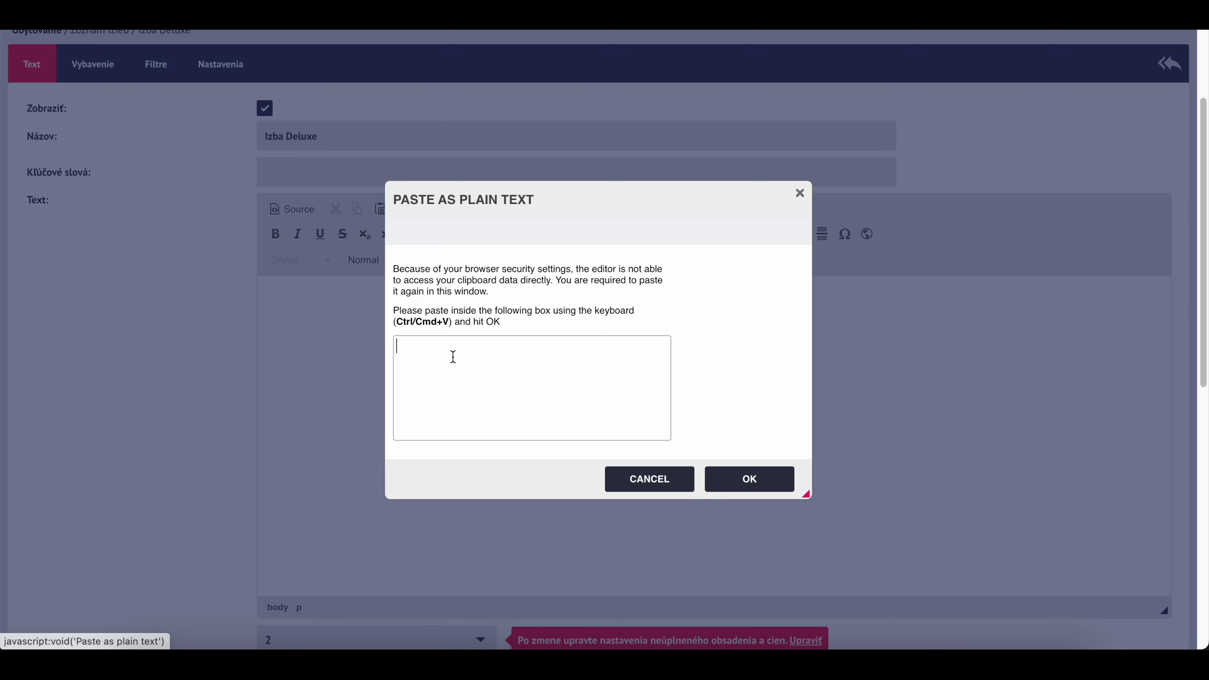
text(7 izieb Deluxe sa nachádza sa na prvom poschodí v pôvodných múroch Vígľašského panstva. Priestranné izby s rozlohou 40 - 58 m² Vás prenesú do stredovekých čias spolu s magickou nocou pod baldachýnom. Na izbe Vás bude čakať kávový set.)
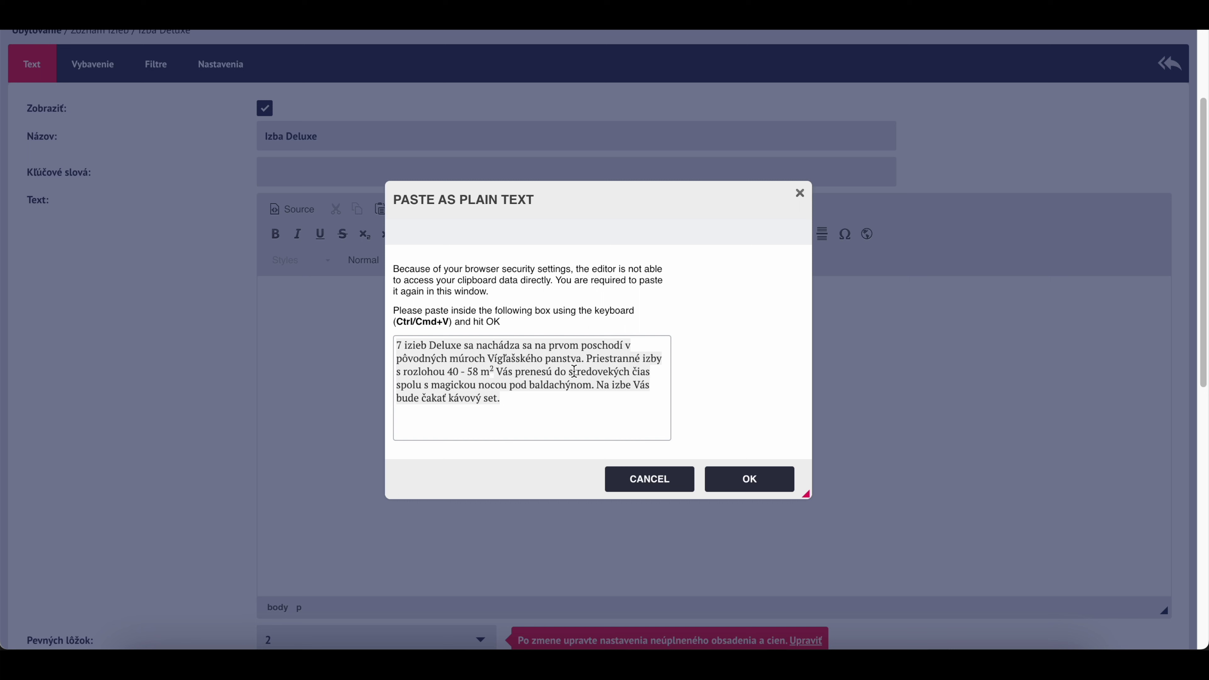
click(755, 477)
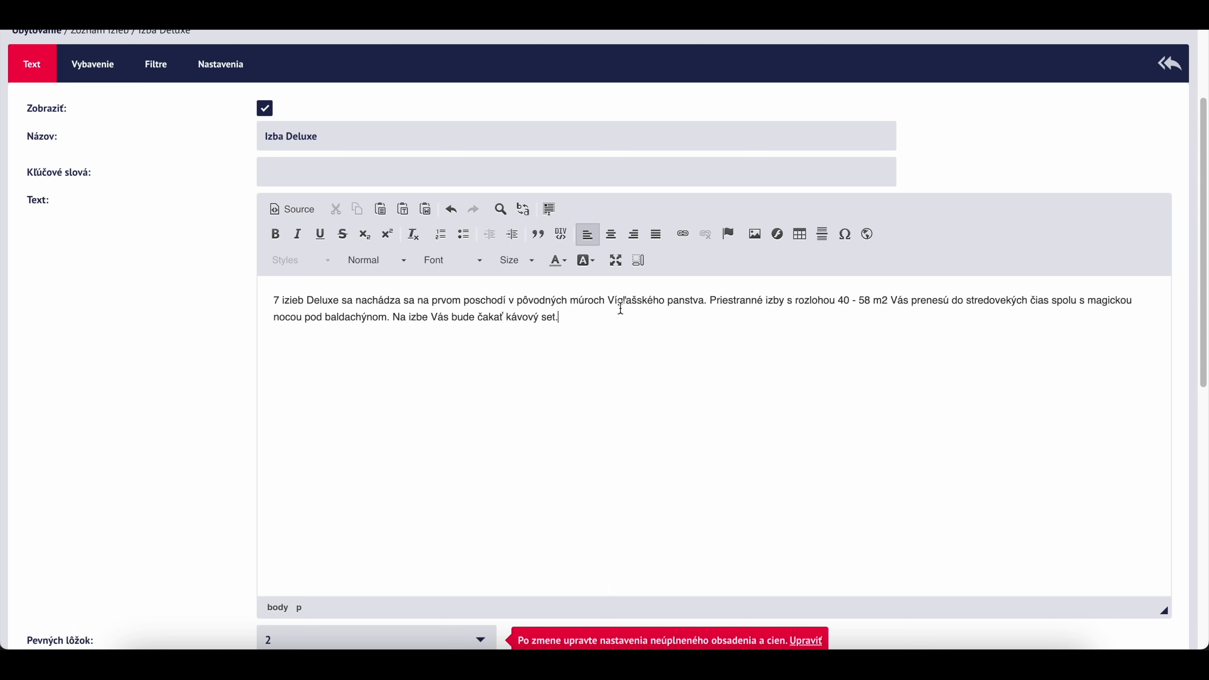
- Make the phrase "rozlohou 40 - 58 m2" bold in the Izba Deluxe description
drag(802, 299, 869, 304)
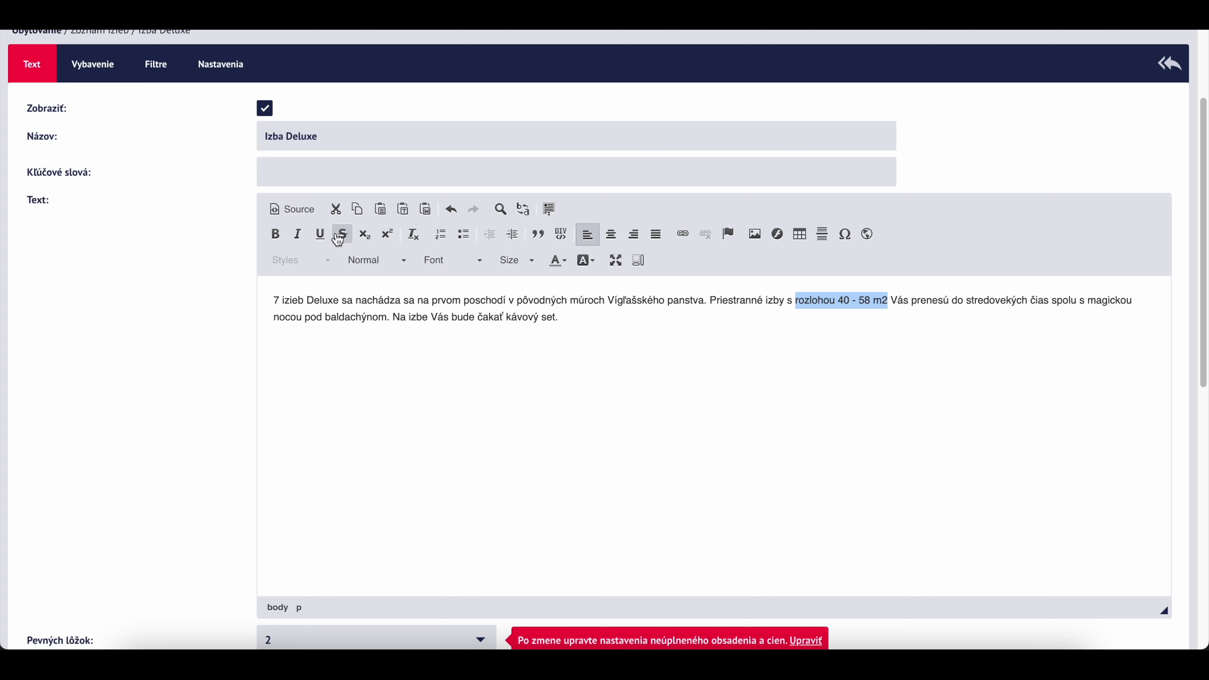
click(275, 234)
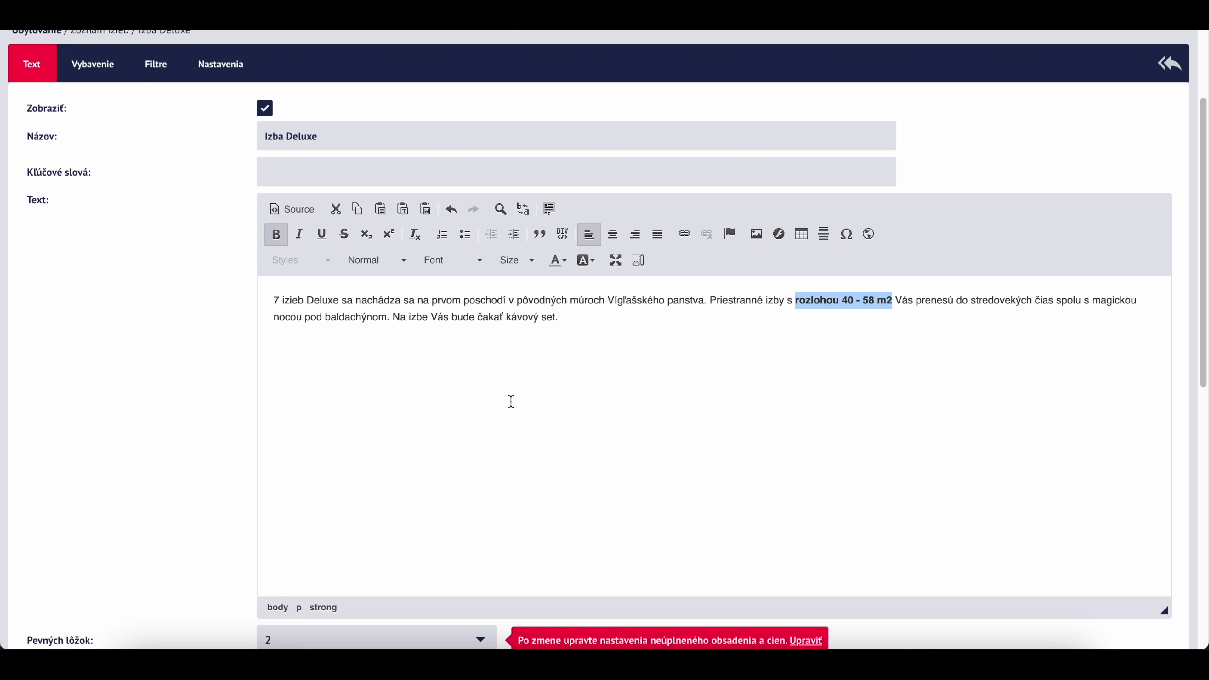
scroll(512, 402, down, 1)
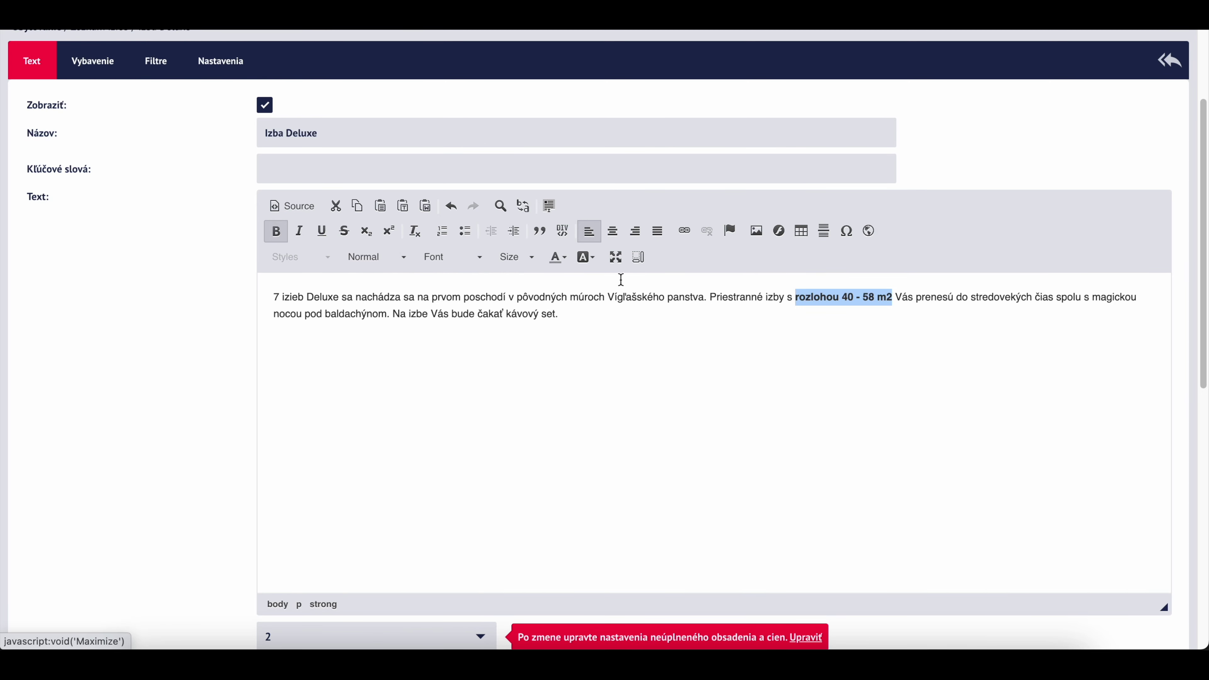
click(611, 316)
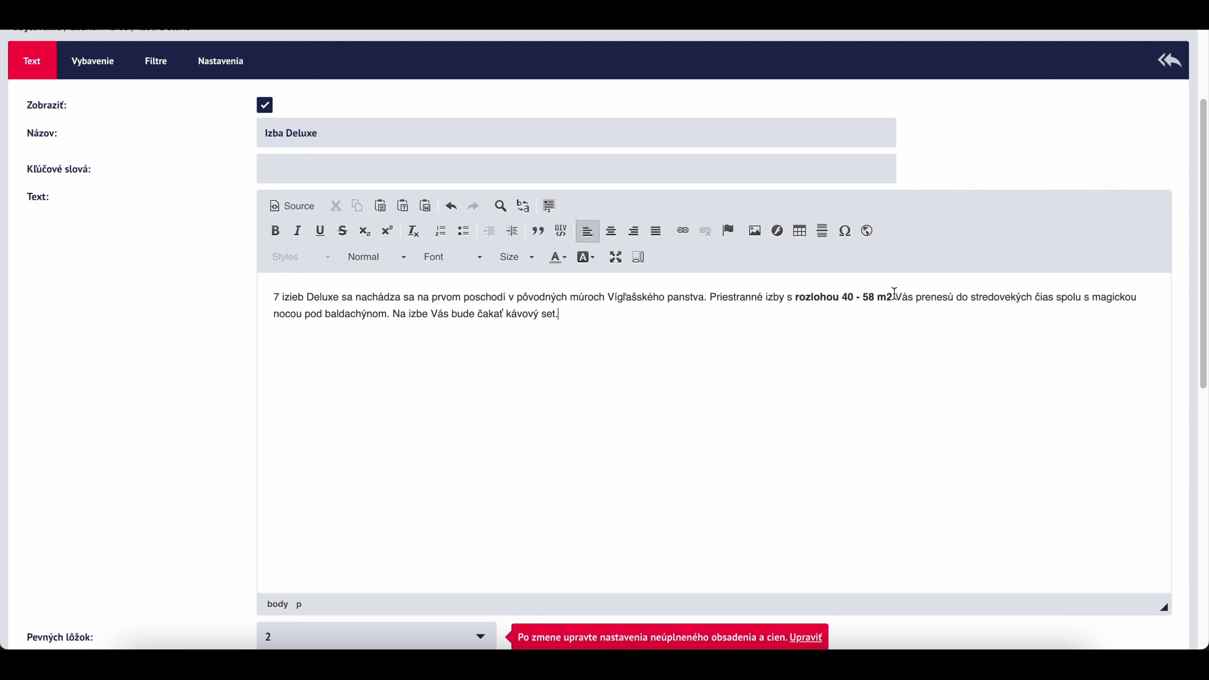
- Select the whole Izba Deluxe description and clear its bold formatting
drag(807, 350, 197, 282)
click(276, 231)
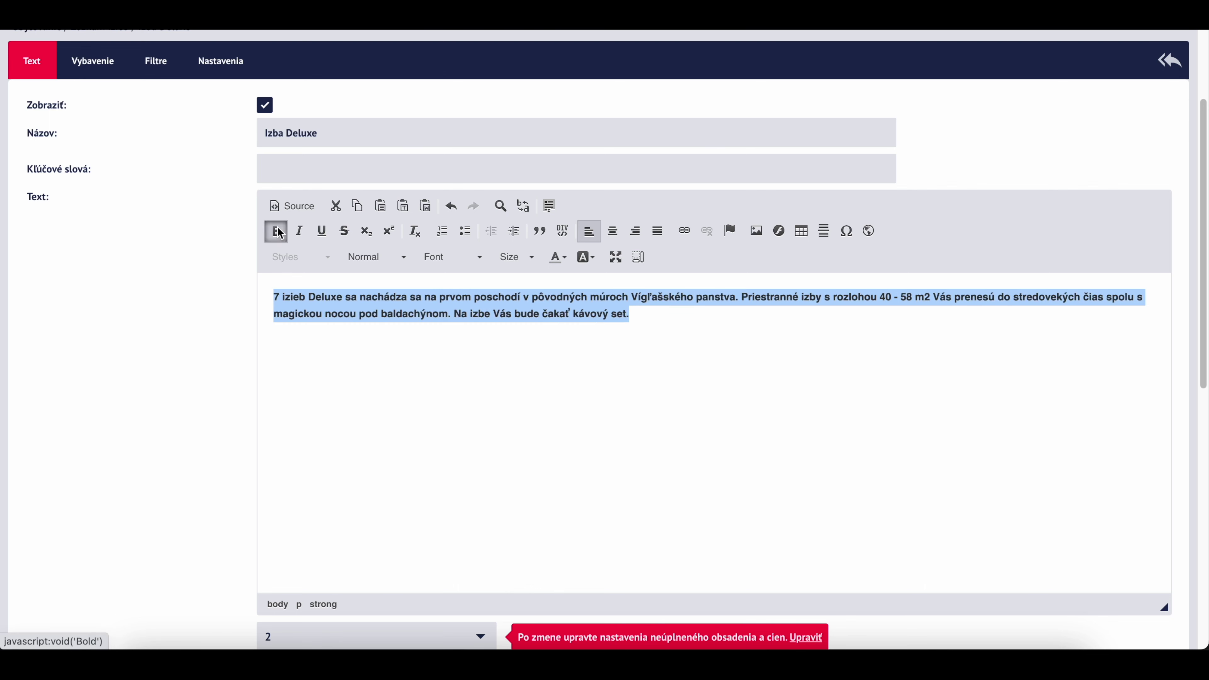
click(275, 231)
key(Left)
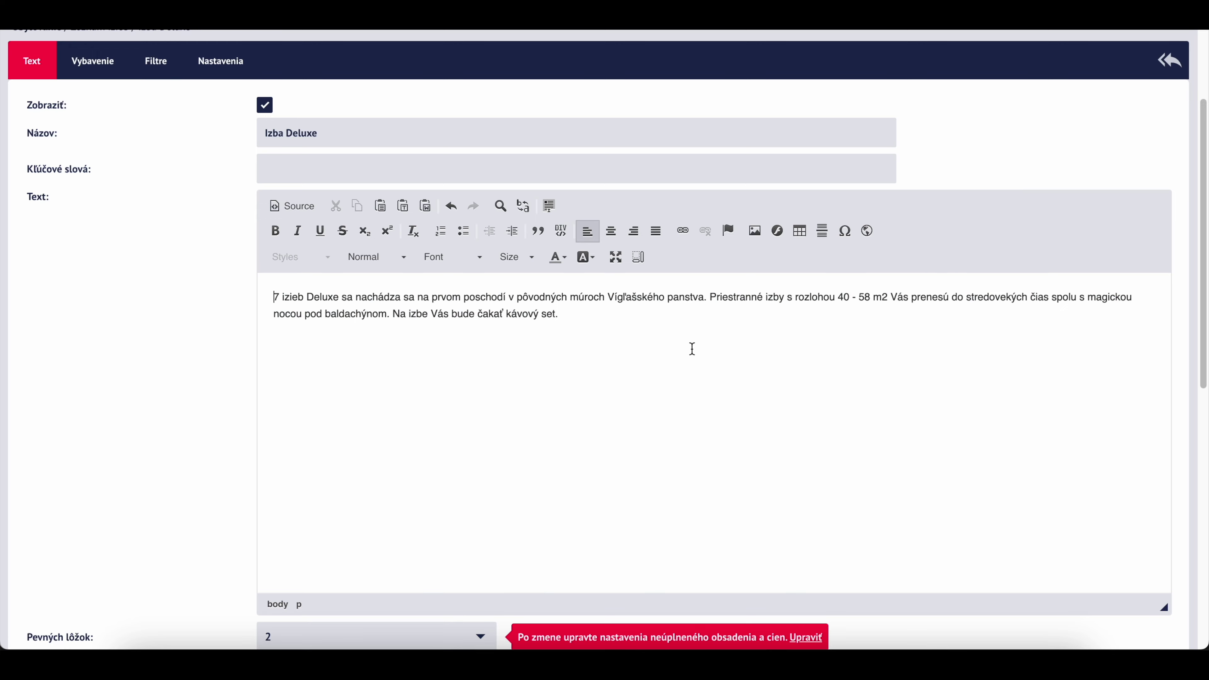
- Examine the Kľúčové slová, Titulok and Meta popis fields in the Izba Deluxe text settings
scroll(693, 349, up, 3)
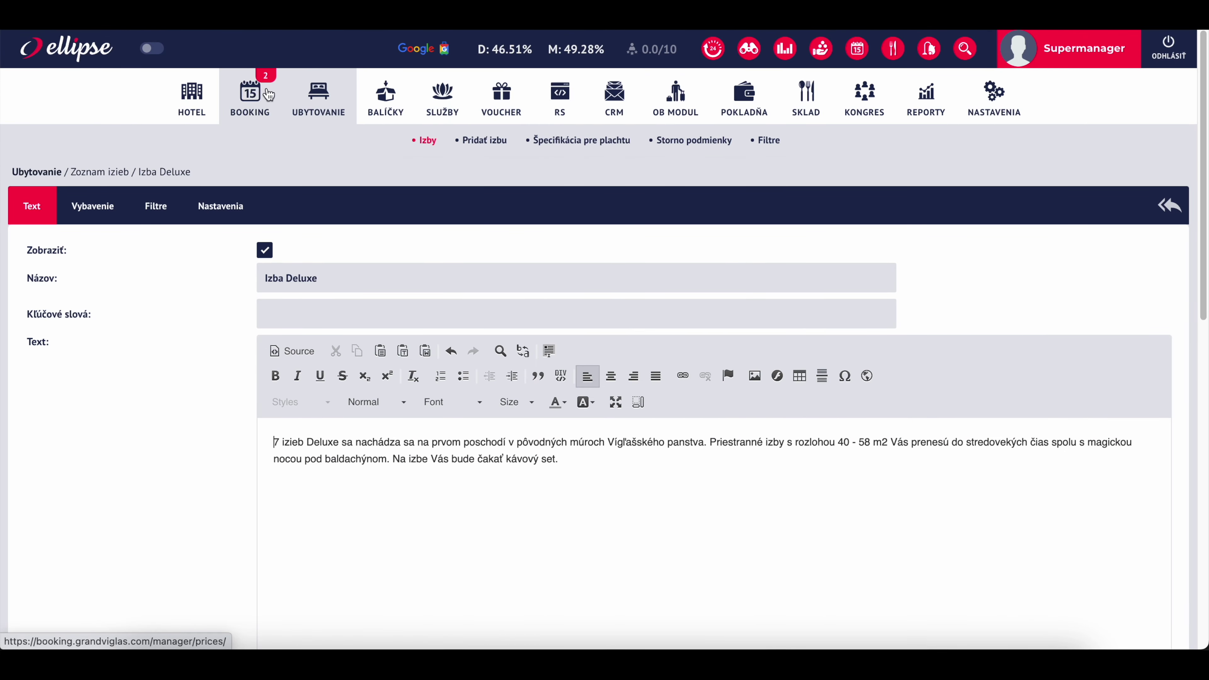
scroll(278, 237, down, 1)
click(32, 295)
drag(33, 294, 118, 308)
scroll(121, 311, down, 10)
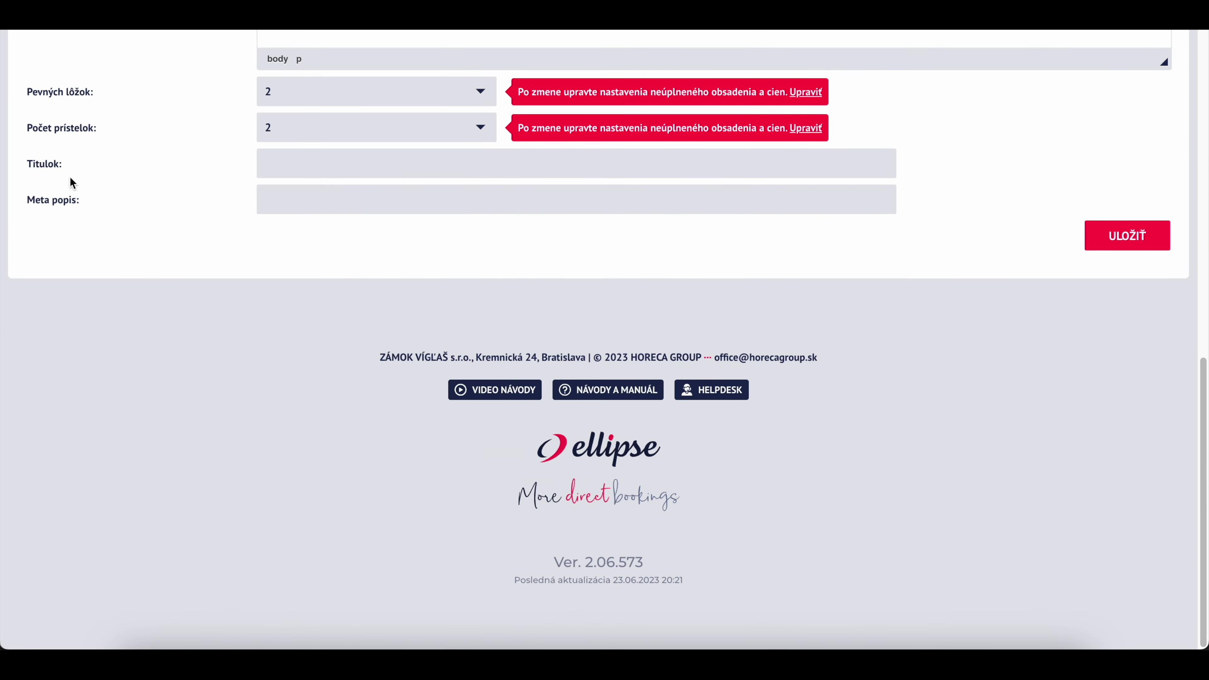
drag(29, 197, 102, 215)
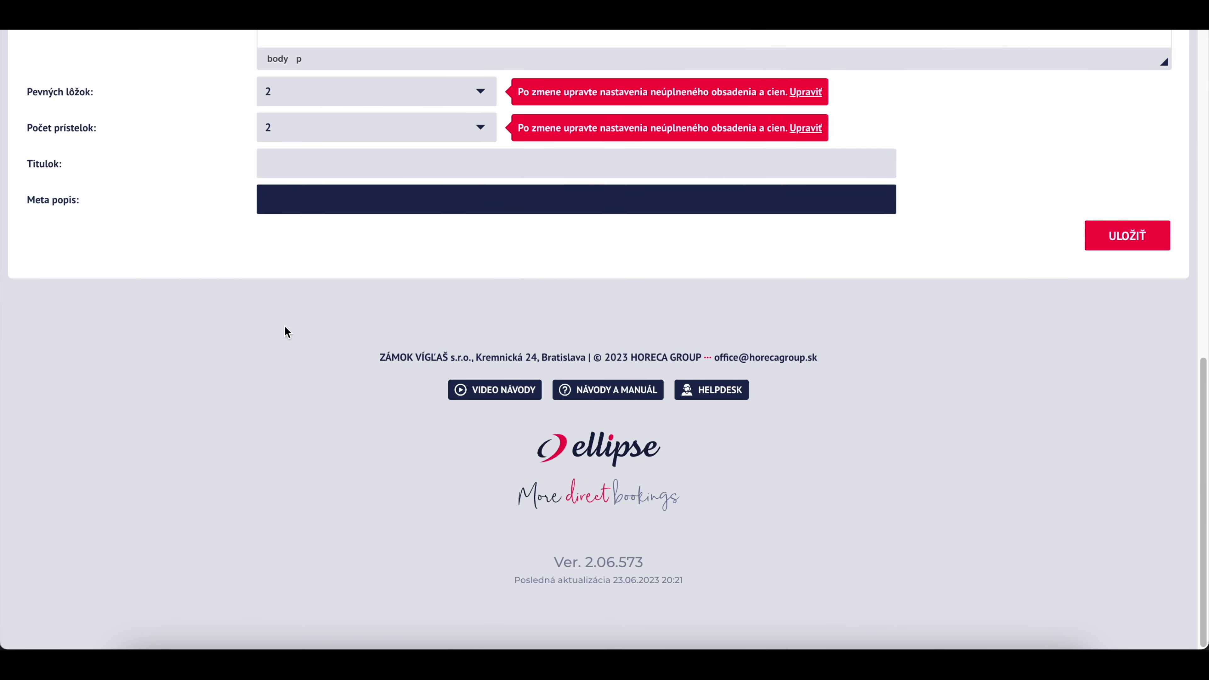
scroll(287, 331, up, 5)
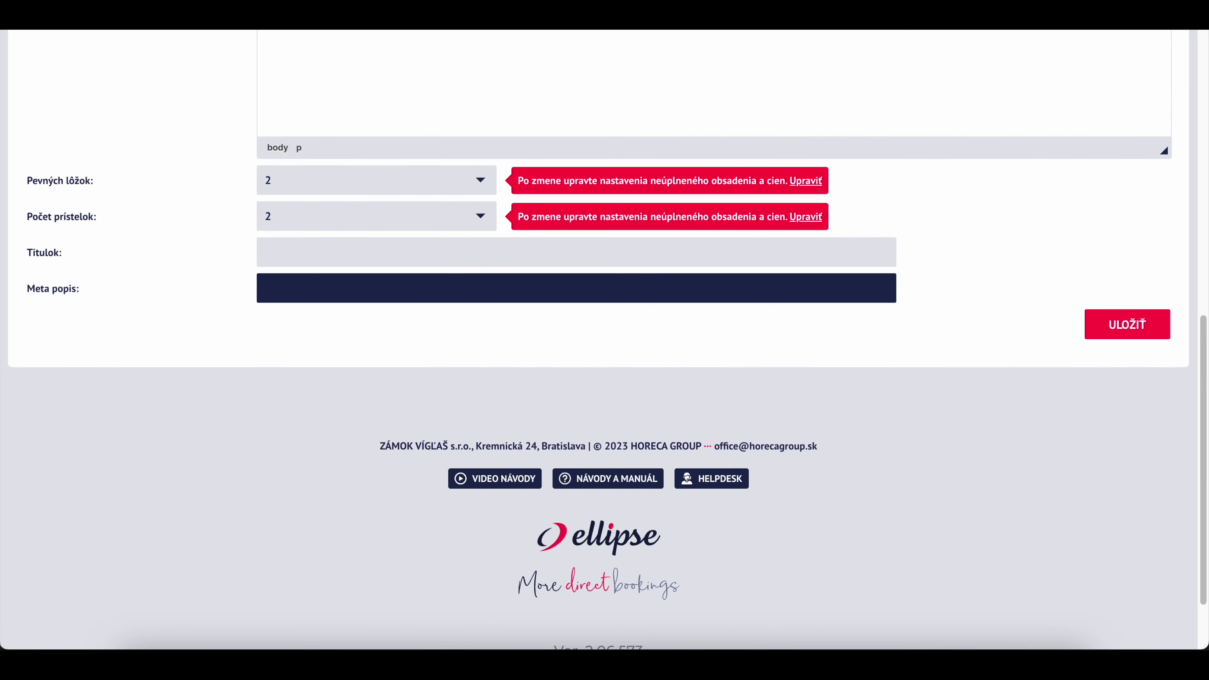
scroll(342, 318, up, 20)
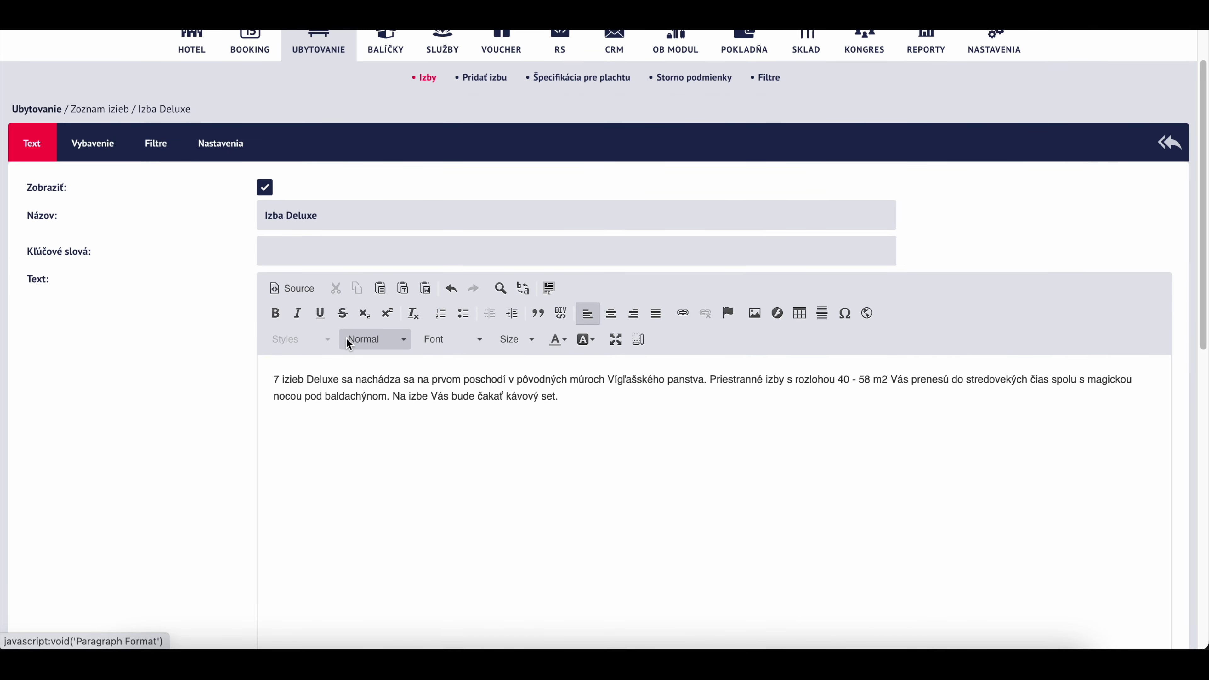
- Leave the Izba Deluxe text settings through the room list and open the Články list of the RS module
click(311, 255)
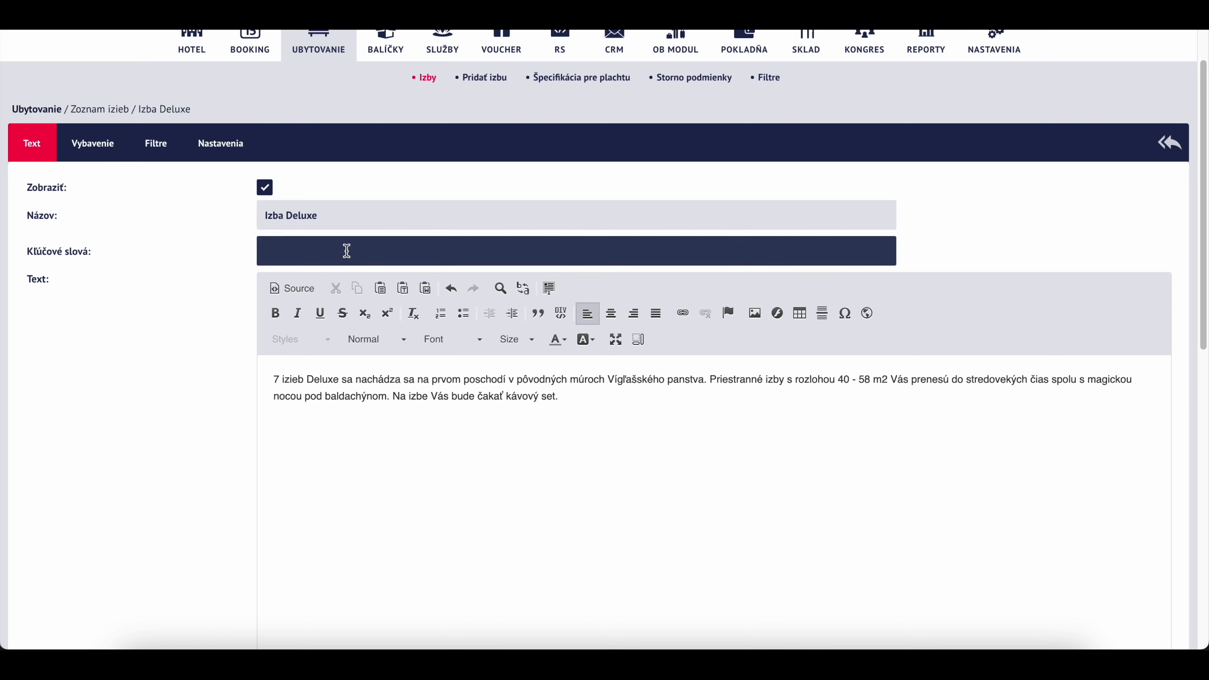
scroll(343, 286, up, 3)
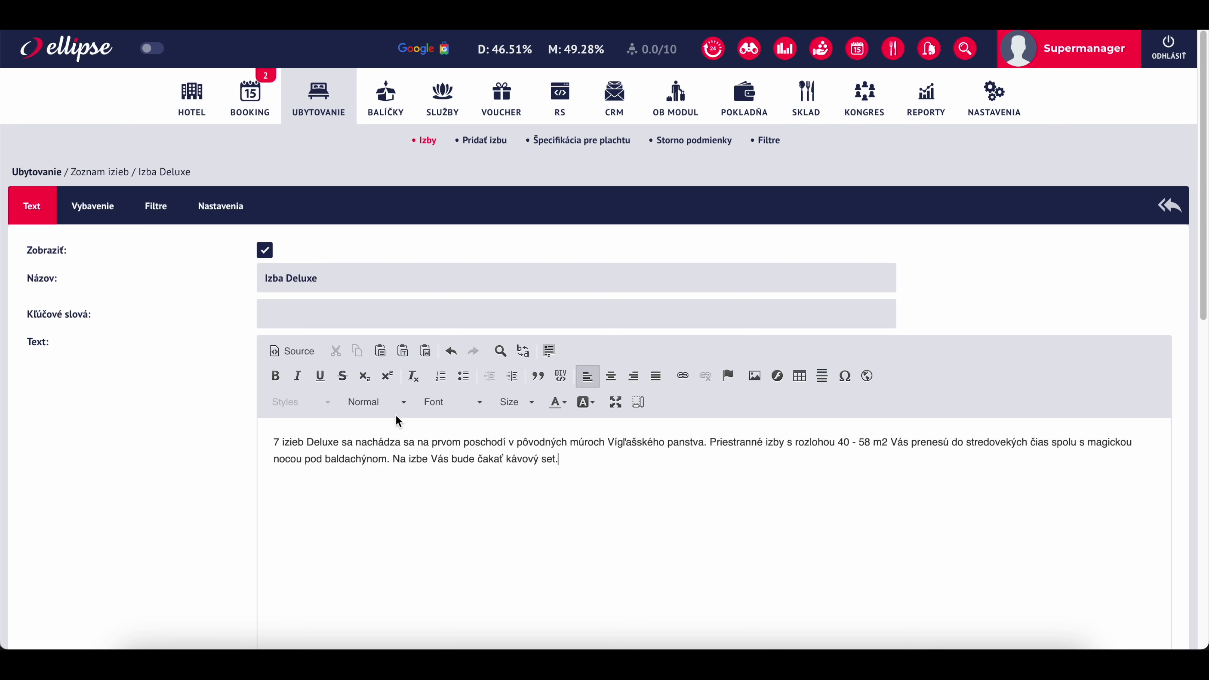
click(428, 141)
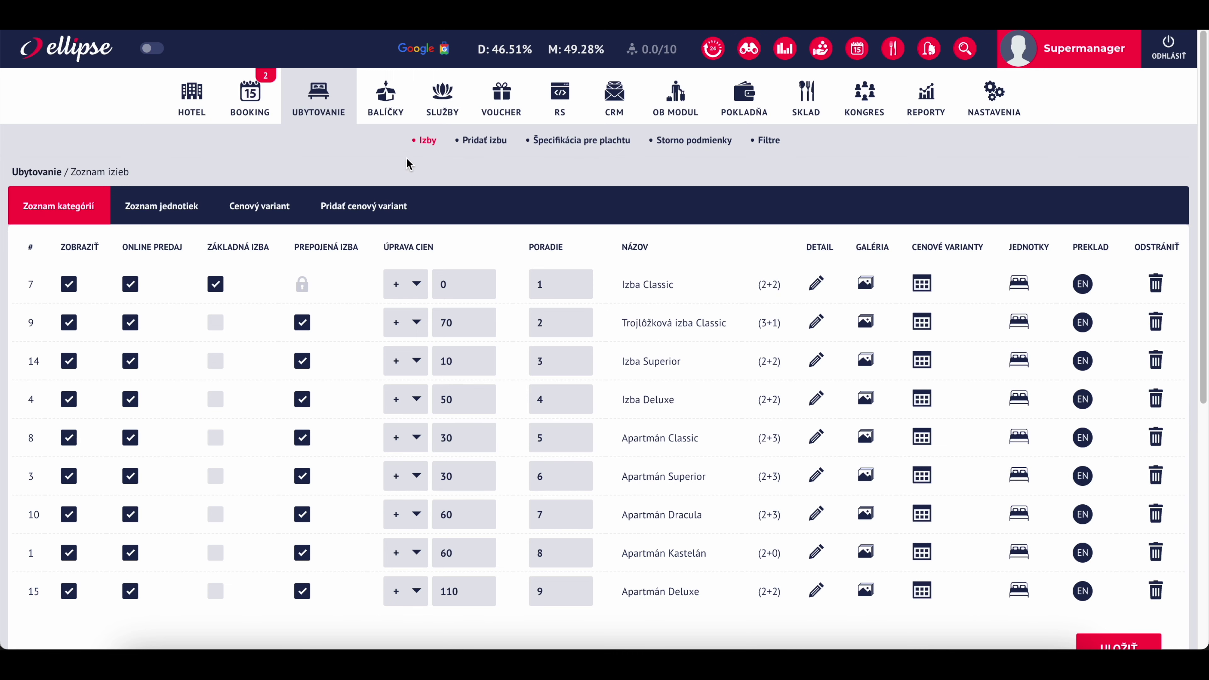
click(560, 96)
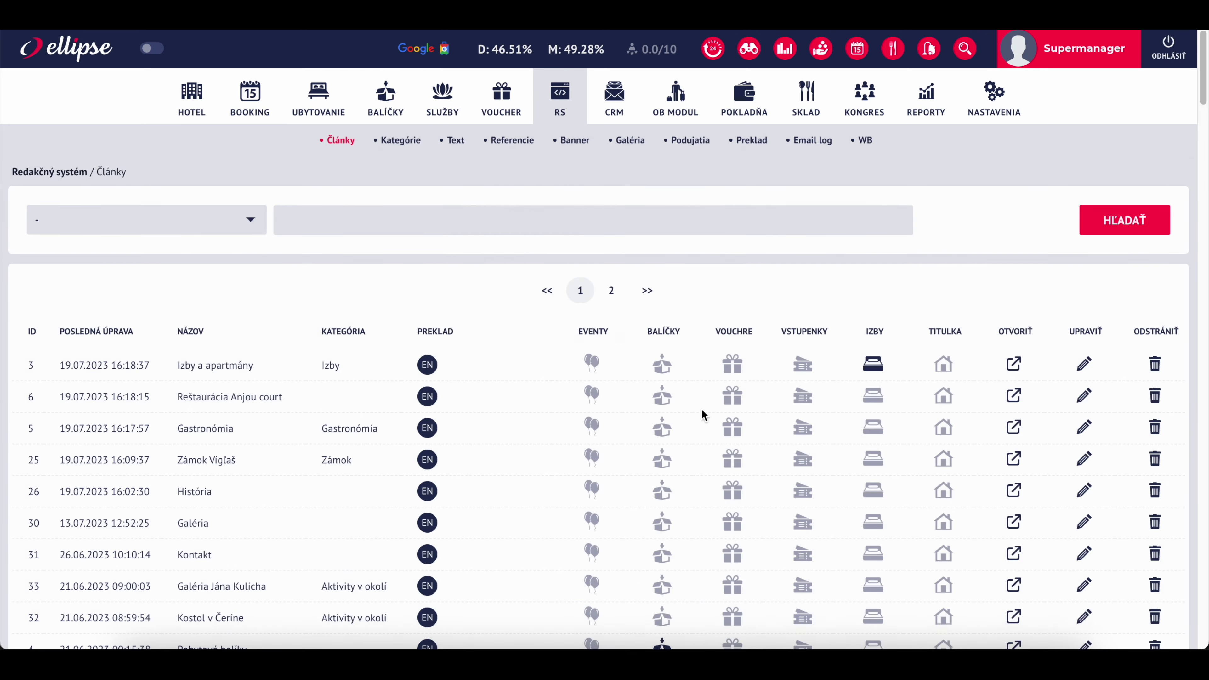
scroll(926, 405, down, 3)
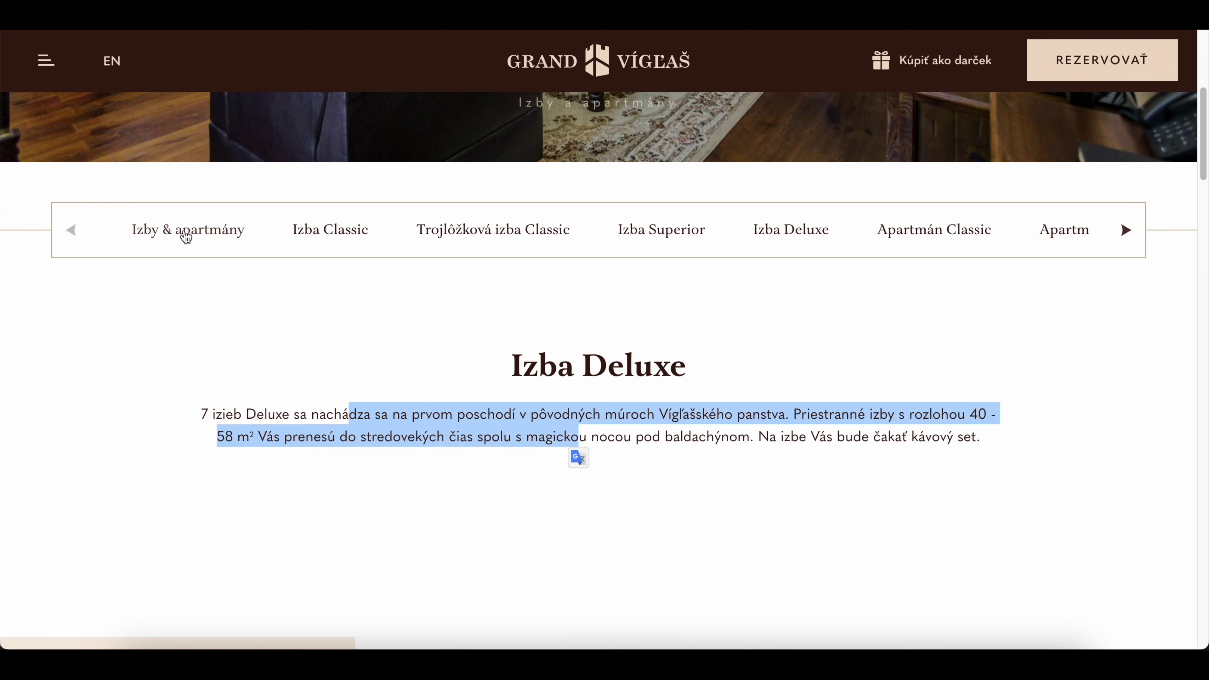
- On the hotel website, open the Izby & apartmány page and examine its introductory text and banner heading
click(251, 234)
scroll(550, 264, down, 5)
scroll(400, 299, up, 1)
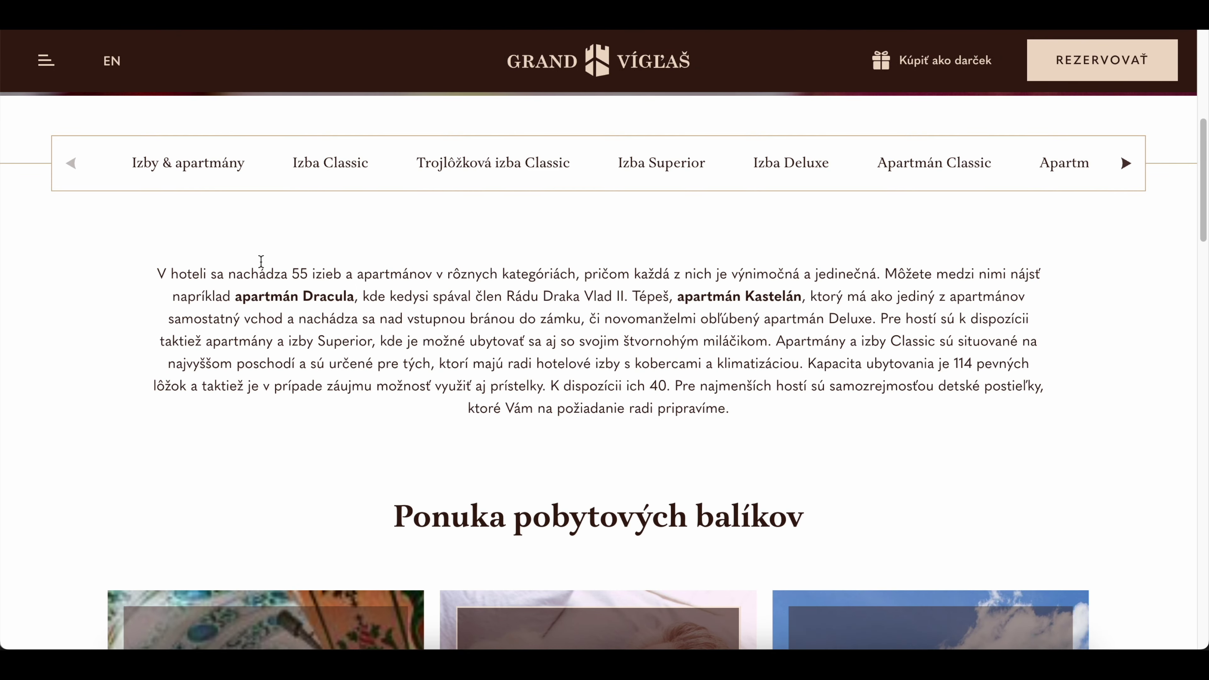
drag(153, 273, 884, 406)
scroll(437, 116, up, 5)
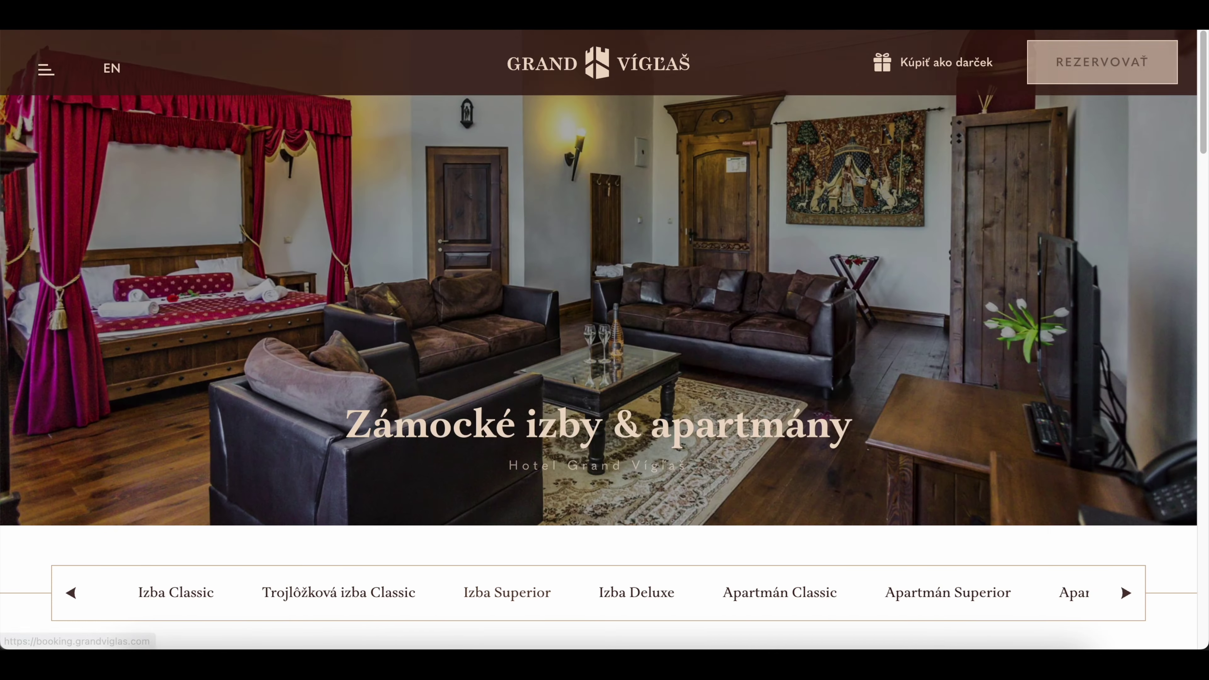
scroll(416, 97, down, 1)
drag(345, 394, 855, 388)
scroll(857, 381, down, 2)
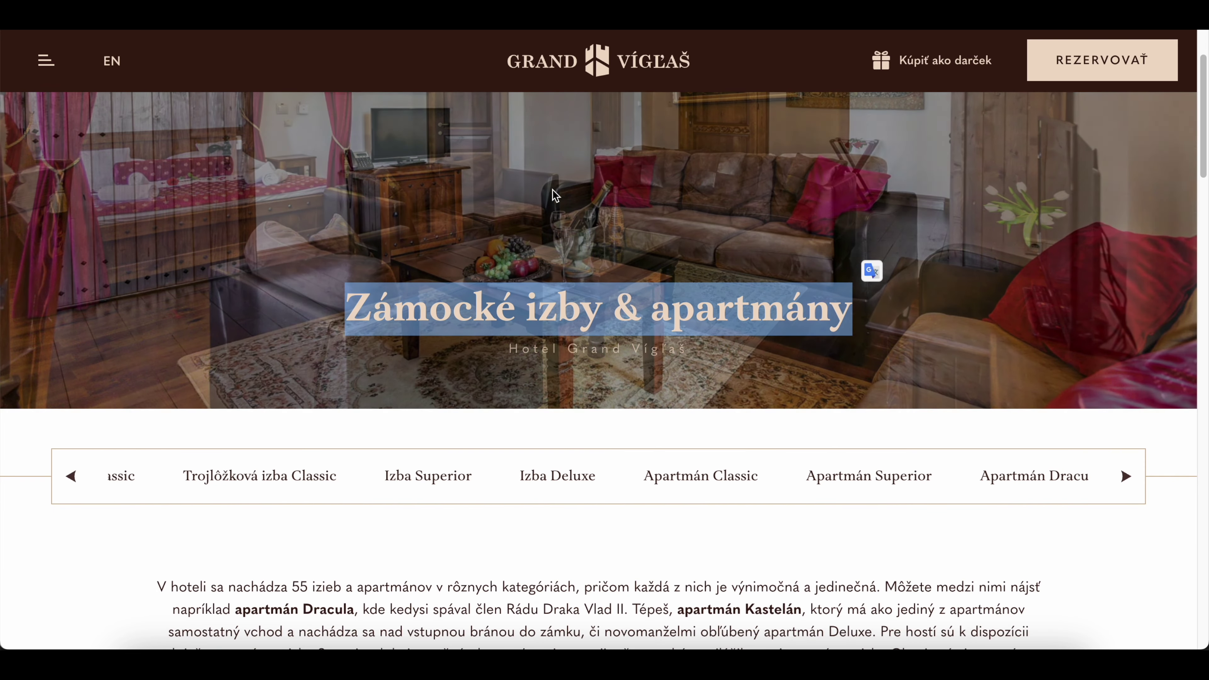
- Switch back to Ellipse and look through both pages of the Články list, including the section assignments of each article
key(ctrl+Tab)
scroll(267, 210, up, 1)
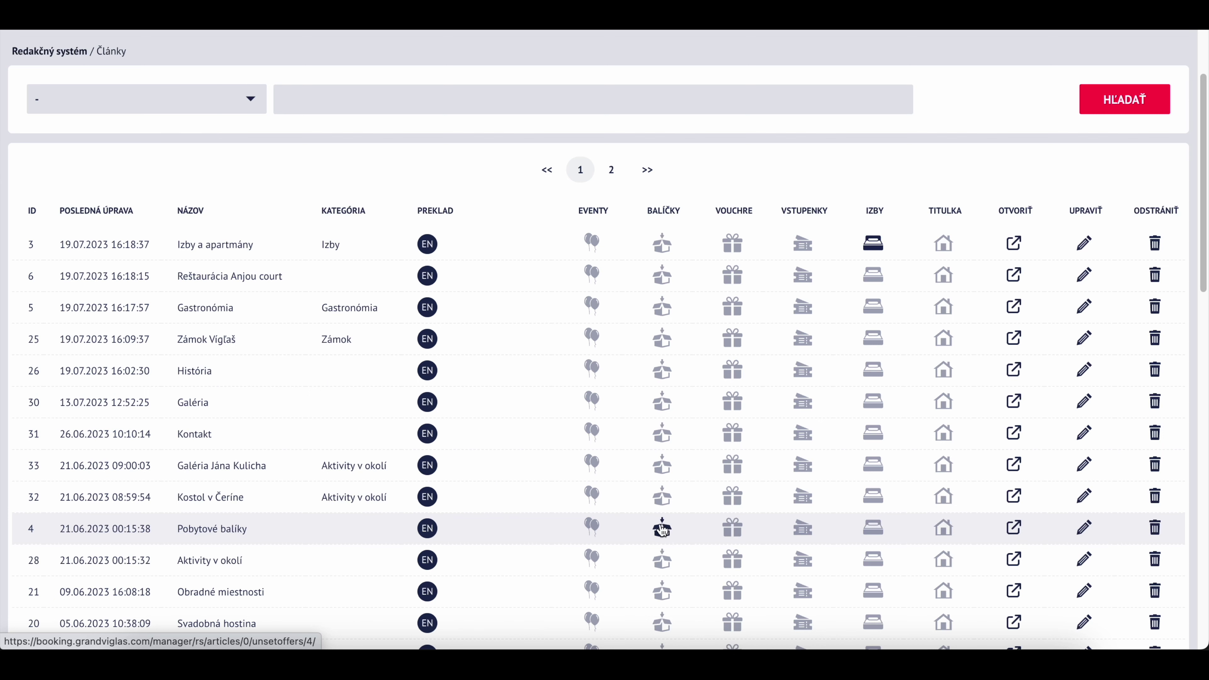
scroll(905, 261, down, 20)
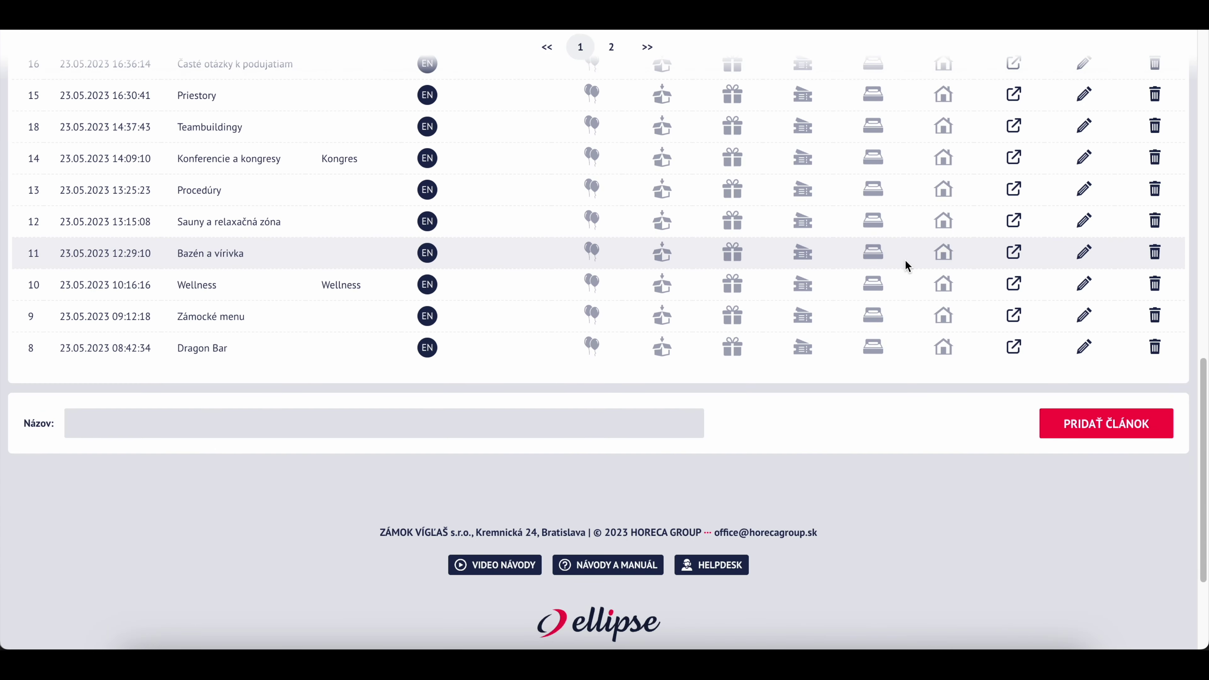
scroll(905, 261, up, 15)
scroll(905, 266, up, 5)
scroll(905, 266, down, 10)
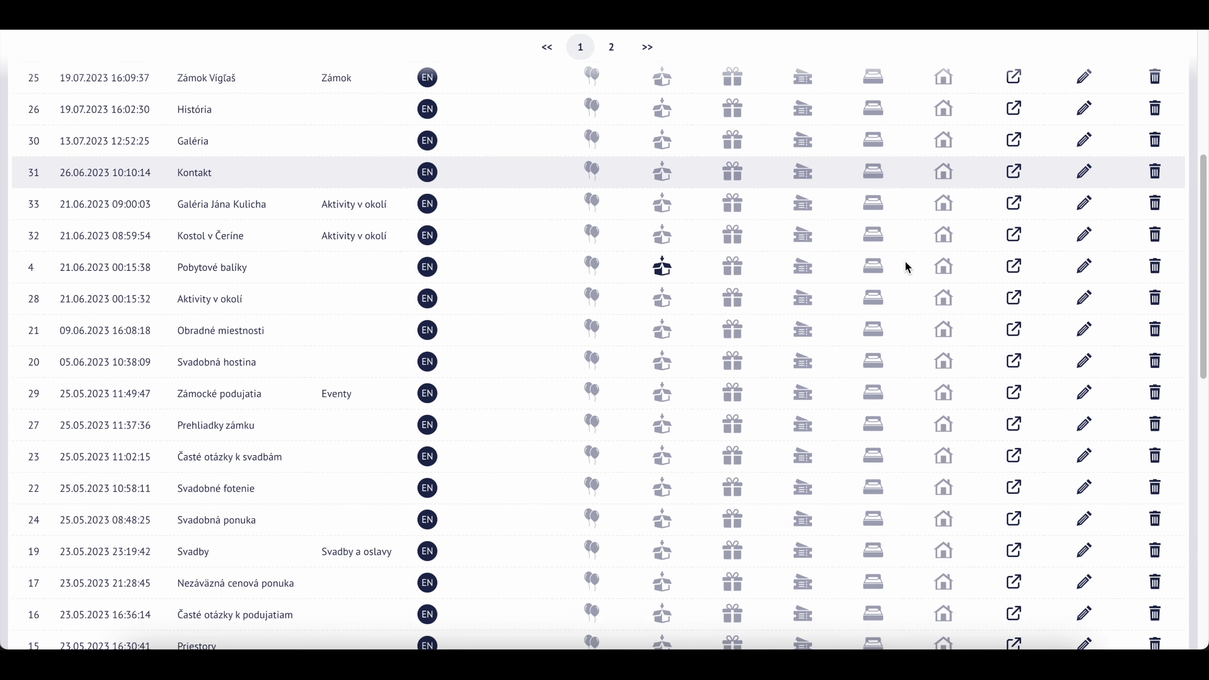
scroll(905, 260, down, 5)
scroll(905, 260, up, 15)
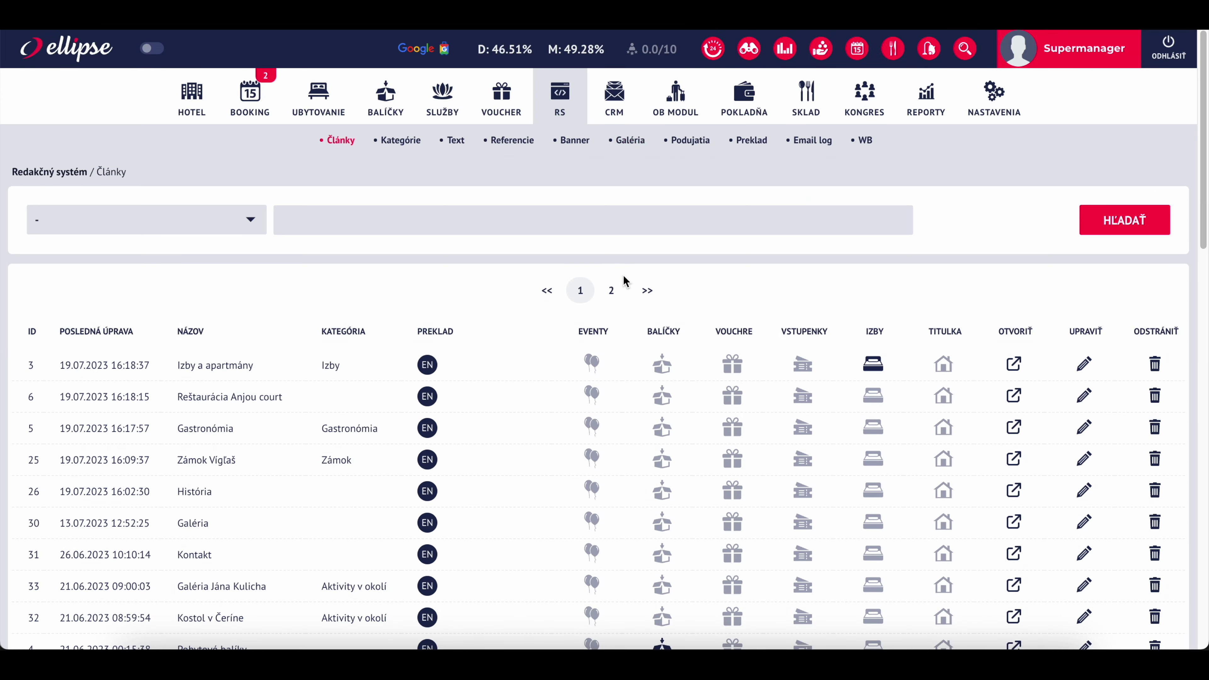
scroll(975, 427, down, 2)
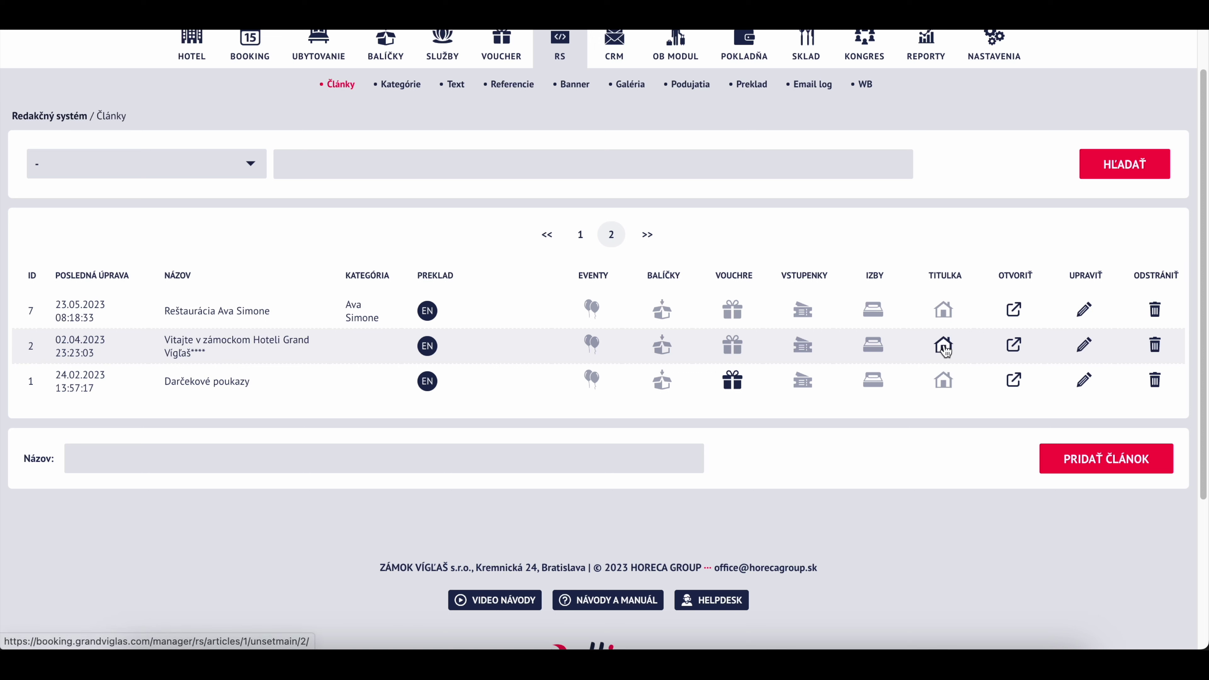
- Open the homepage article "Vitajte v zámockom Hoteli Grand Vígľaš****" for editing and examine its Názov, Title, Keywords and Description fields
mouse_move(170, 340)
mouse_down()
mouse_move(239, 363)
mouse_move(163, 341)
mouse_up()
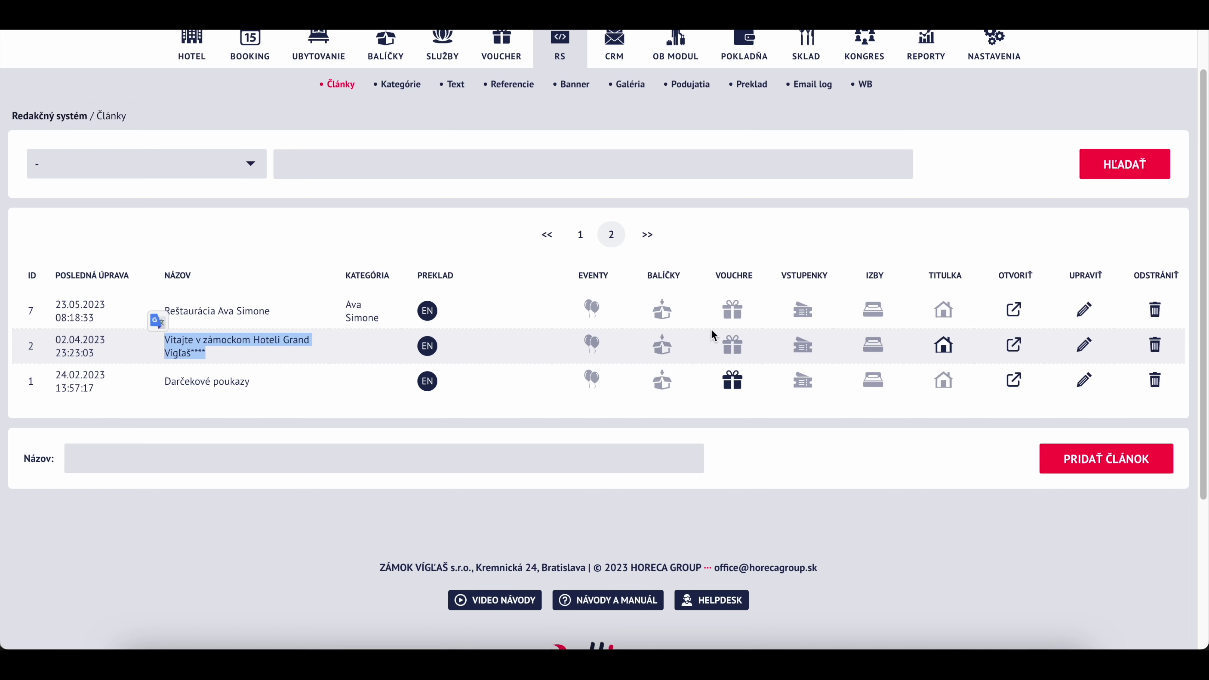
click(1080, 347)
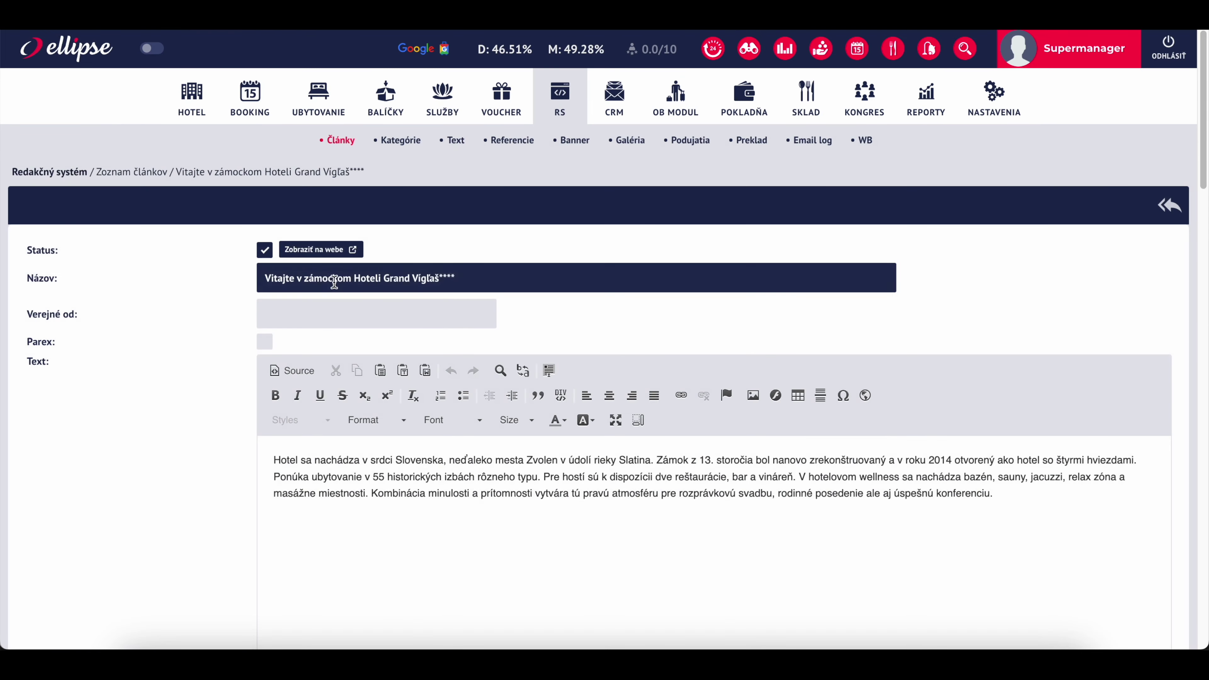
drag(260, 275, 604, 273)
scroll(581, 273, down, 10)
double_click(45, 479)
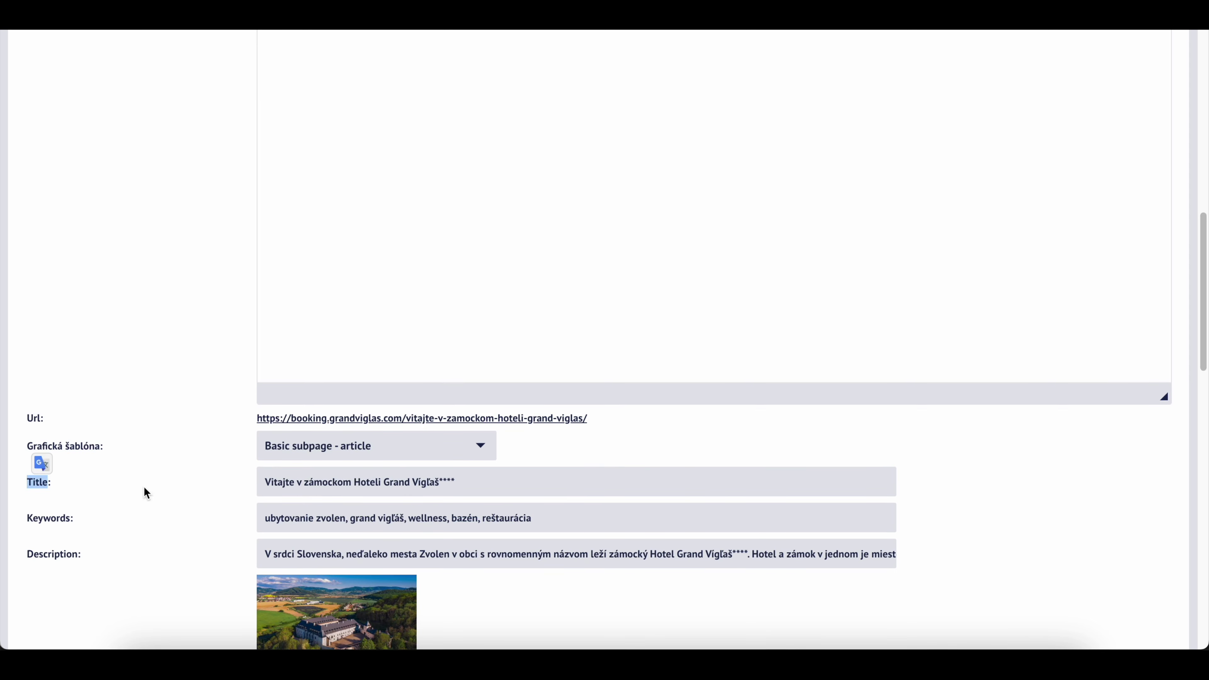
drag(513, 478, 223, 489)
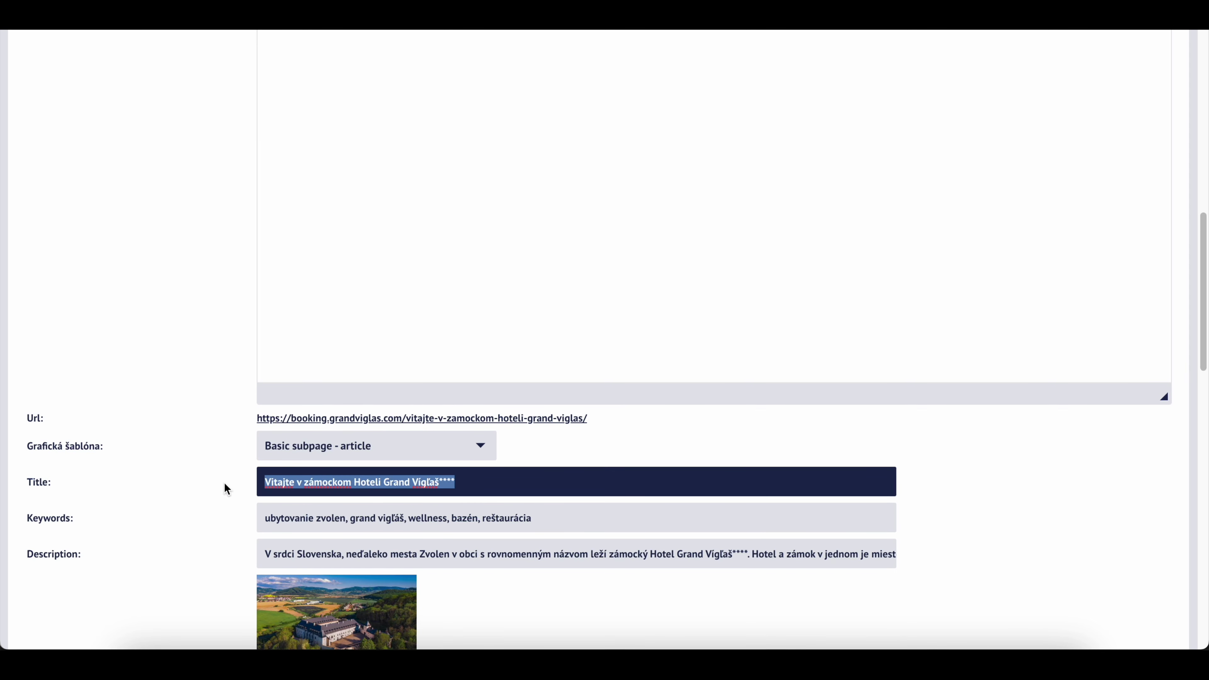
scroll(224, 489, down, 1)
double_click(363, 492)
click(312, 521)
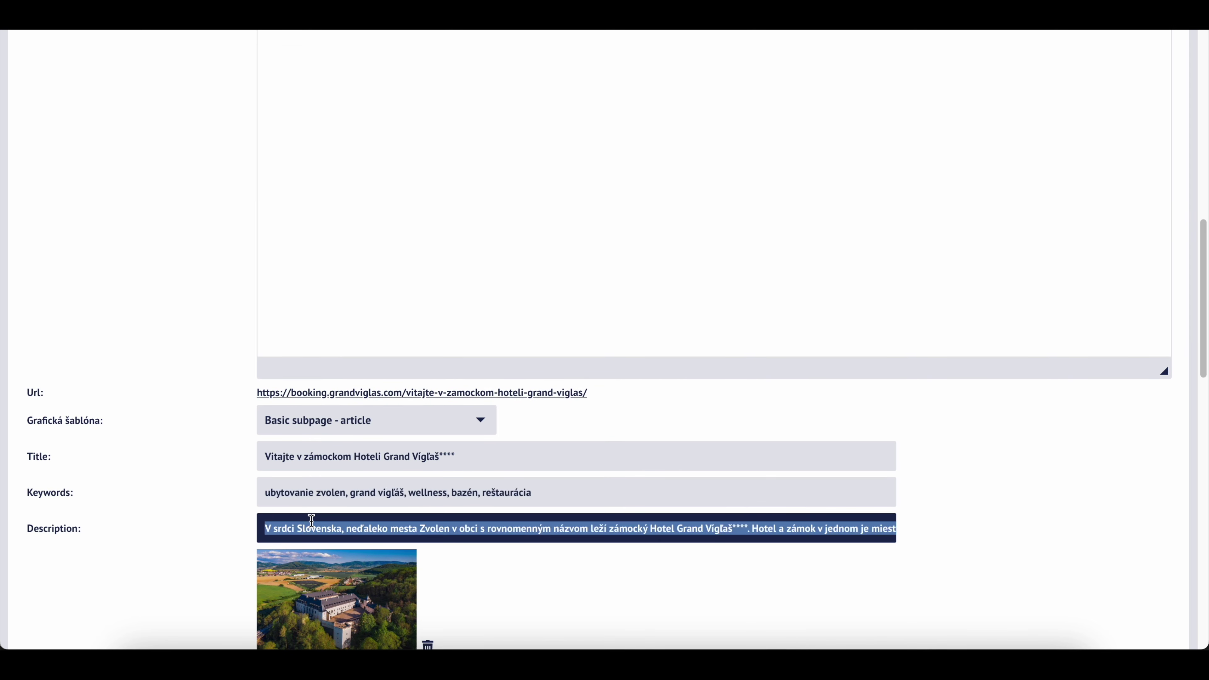
- View the homepage article through its public URL, close that page and look over the rest of the article form
click(443, 393)
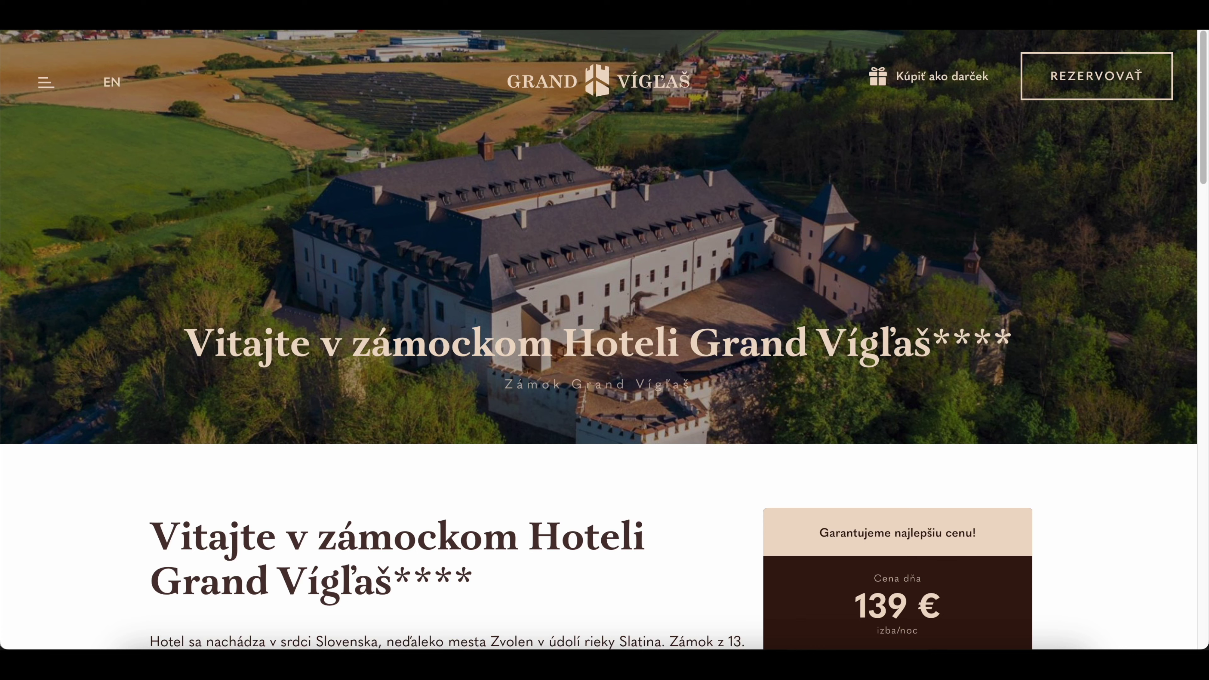
key(super+w)
scroll(418, 135, down, 10)
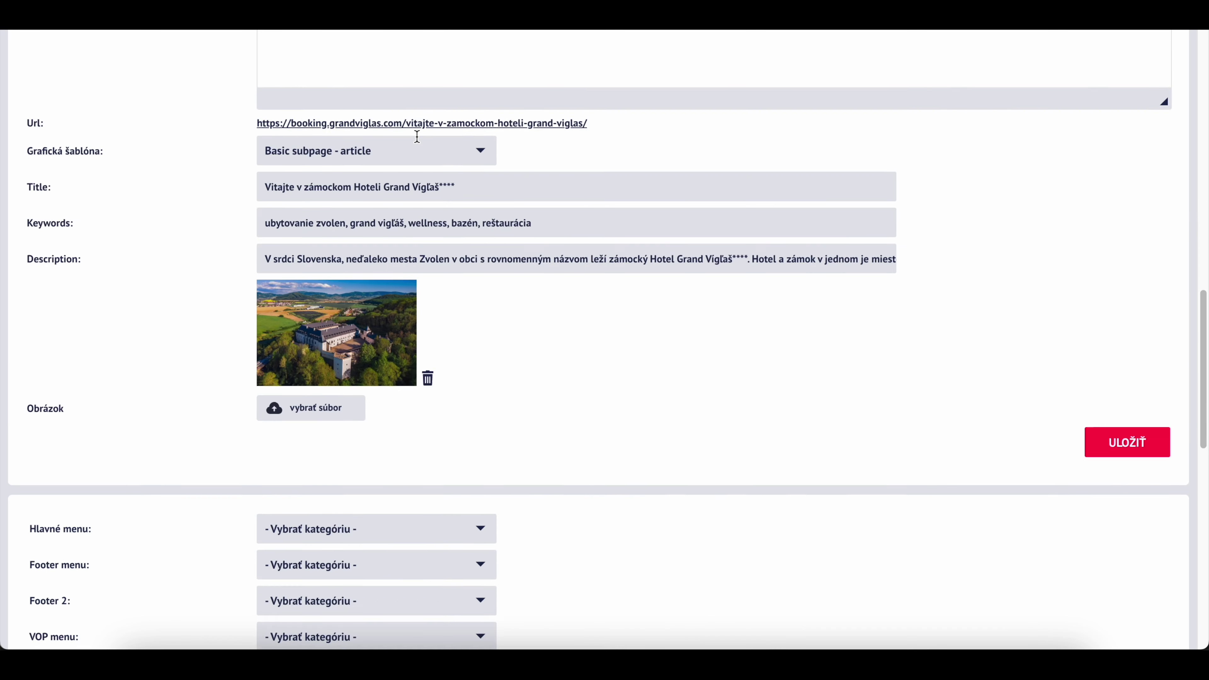
scroll(418, 140, up, 15)
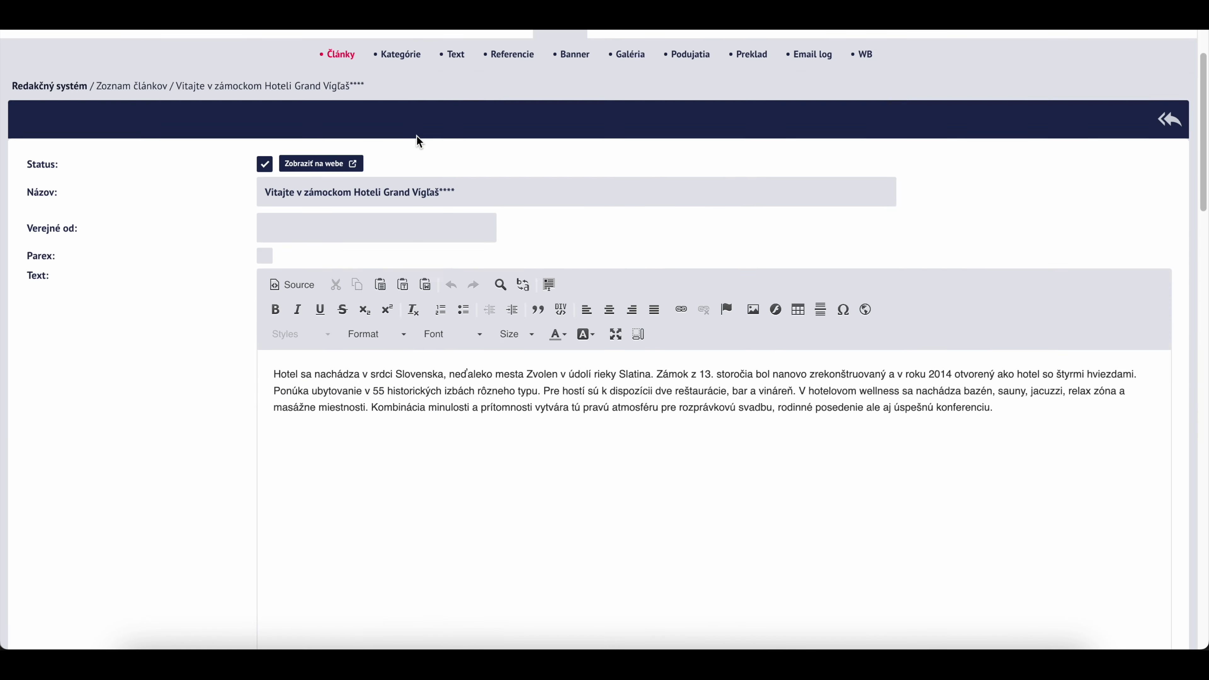
- Return to the Články list, open the Izby a apartmány article for editing and examine its text
click(562, 106)
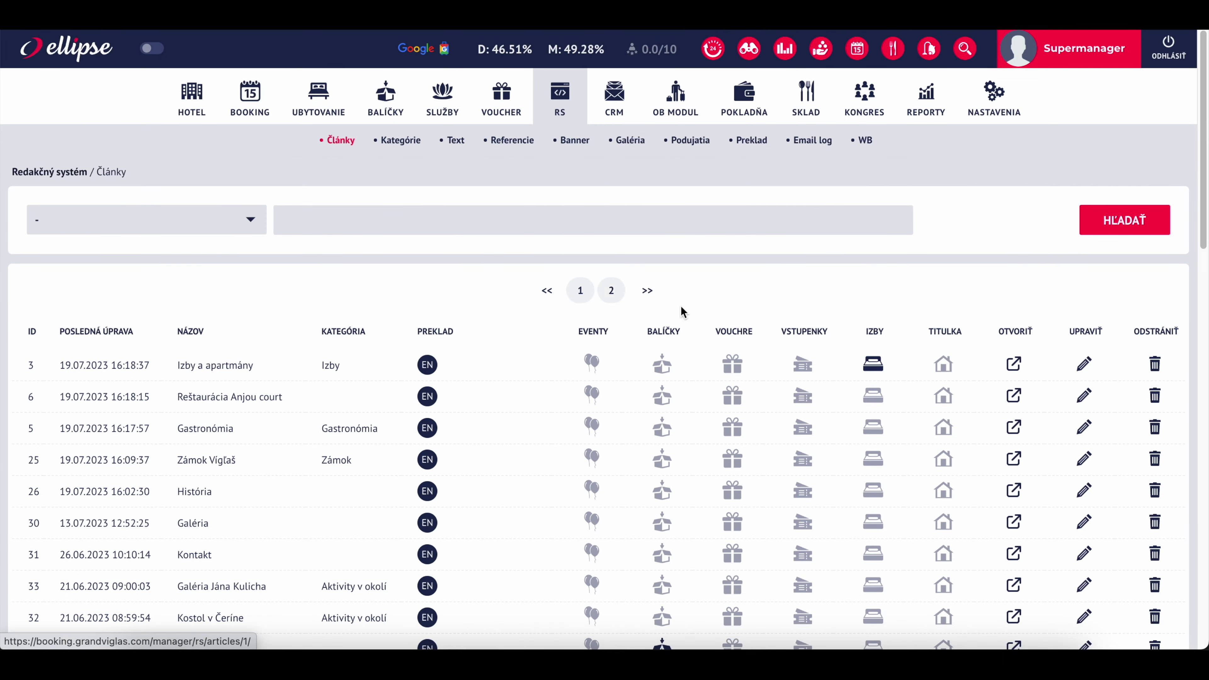
click(1080, 371)
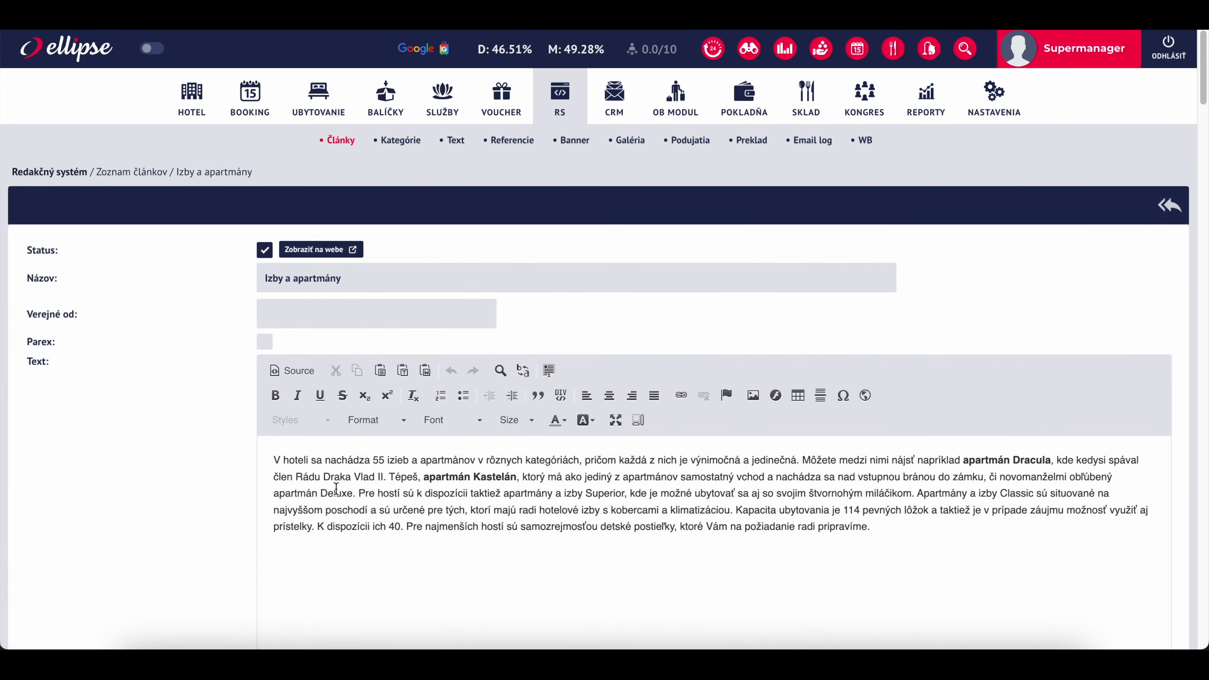
mouse_move(379, 462)
mouse_down()
mouse_move(450, 481)
mouse_move(518, 521)
mouse_up()
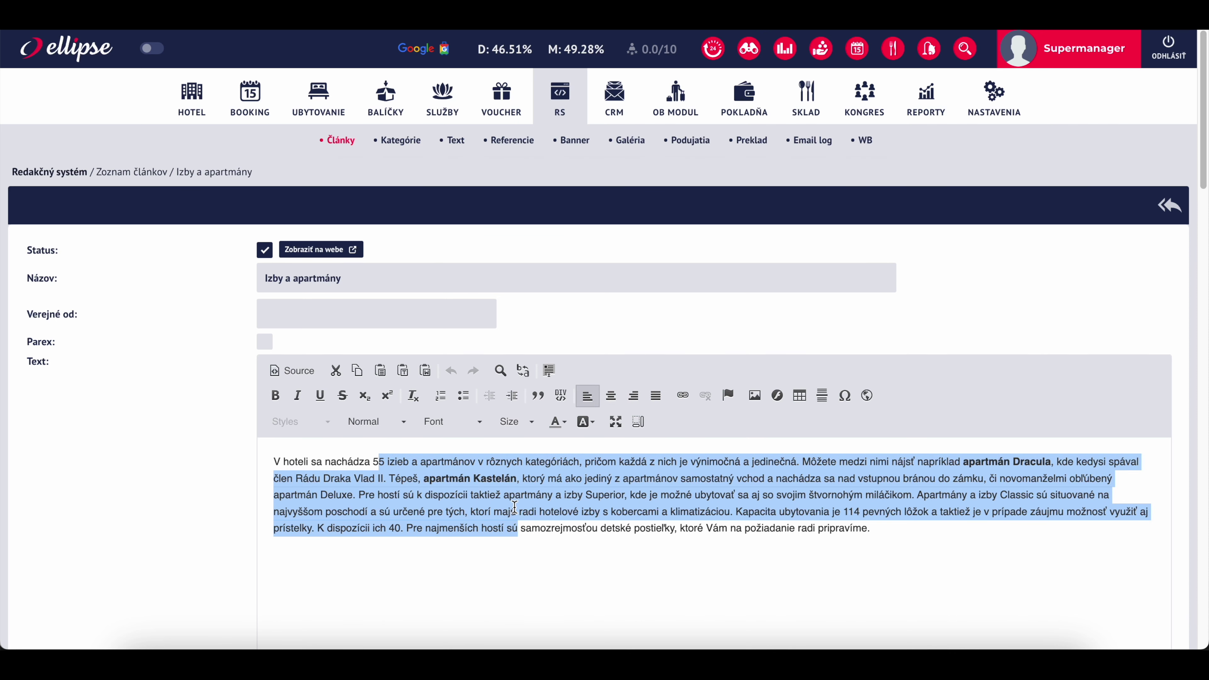
scroll(292, 396, down, 1)
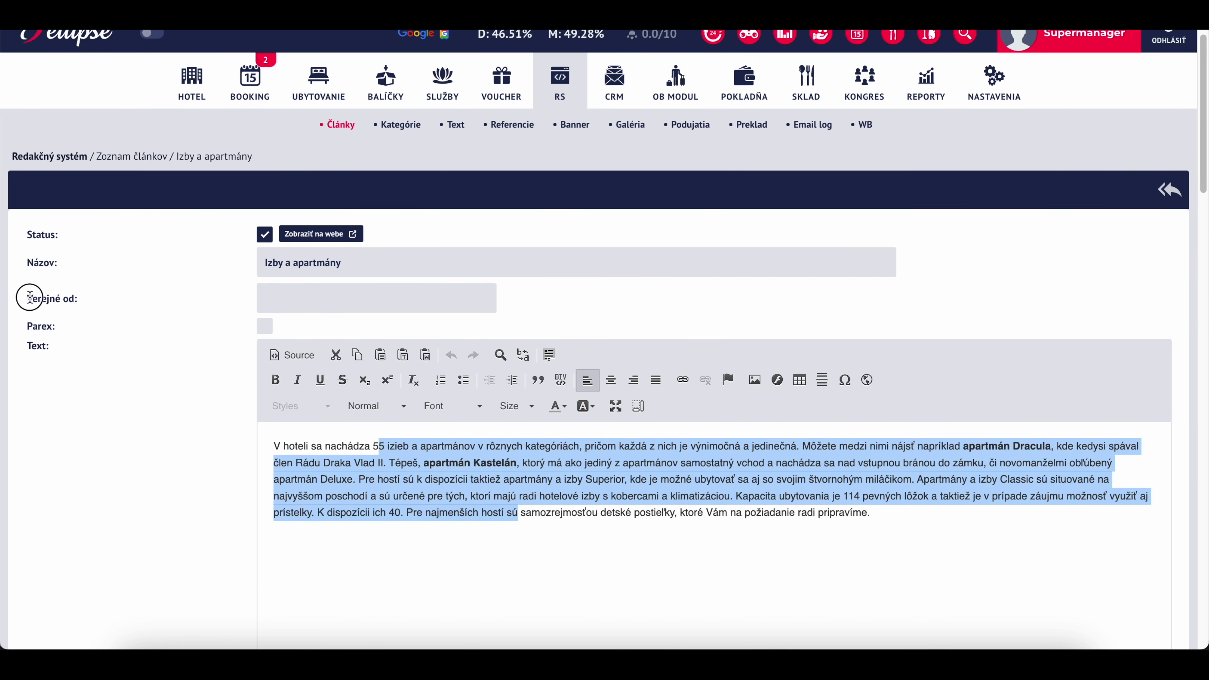
- Examine the Verejné od field of the Izby a apartmány article and its date calendar without choosing a date
drag(30, 297, 115, 305)
click(124, 299)
triple_click(60, 298)
click(97, 299)
triple_click(96, 300)
click(128, 299)
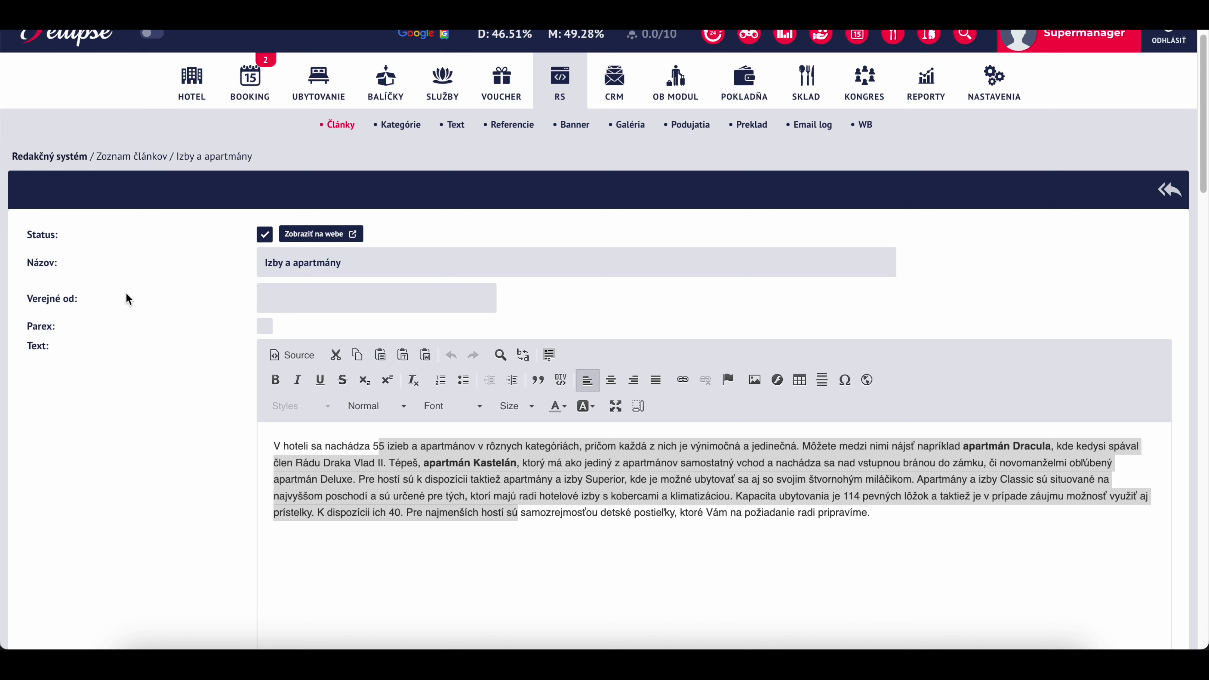
click(261, 294)
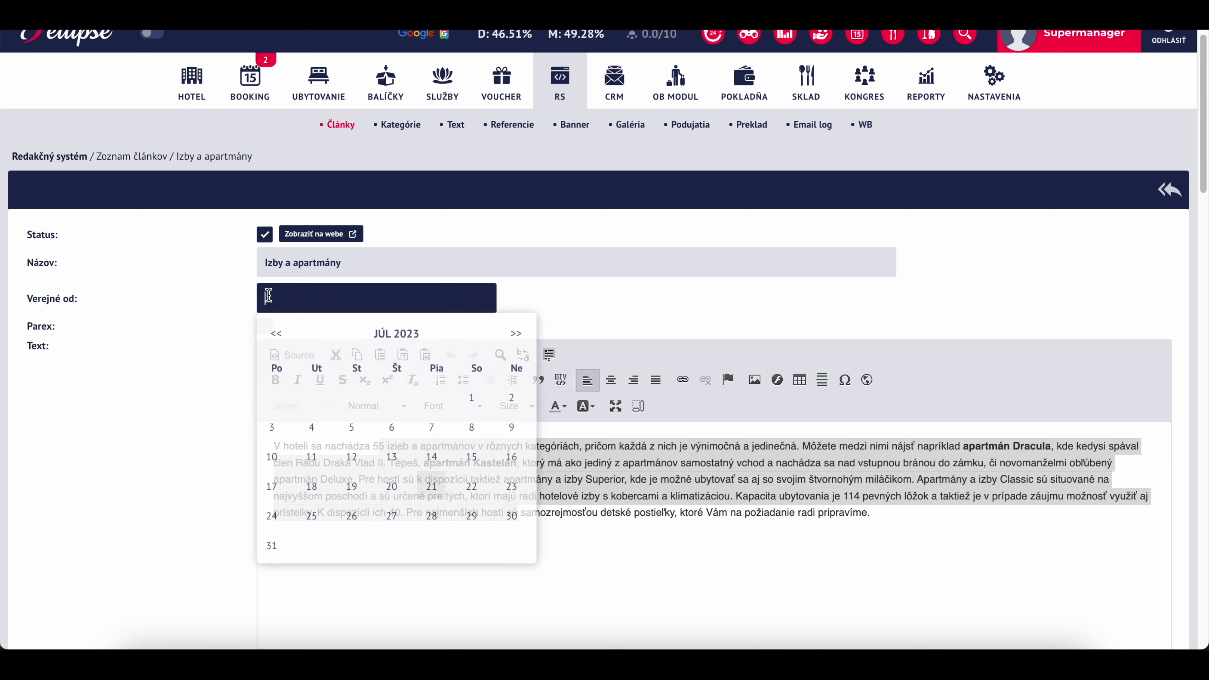
click(223, 339)
- In the article's menu assignments, try the Novinky categories Podujatia a eventy and Aktivity v okolí
scroll(222, 335, down, 10)
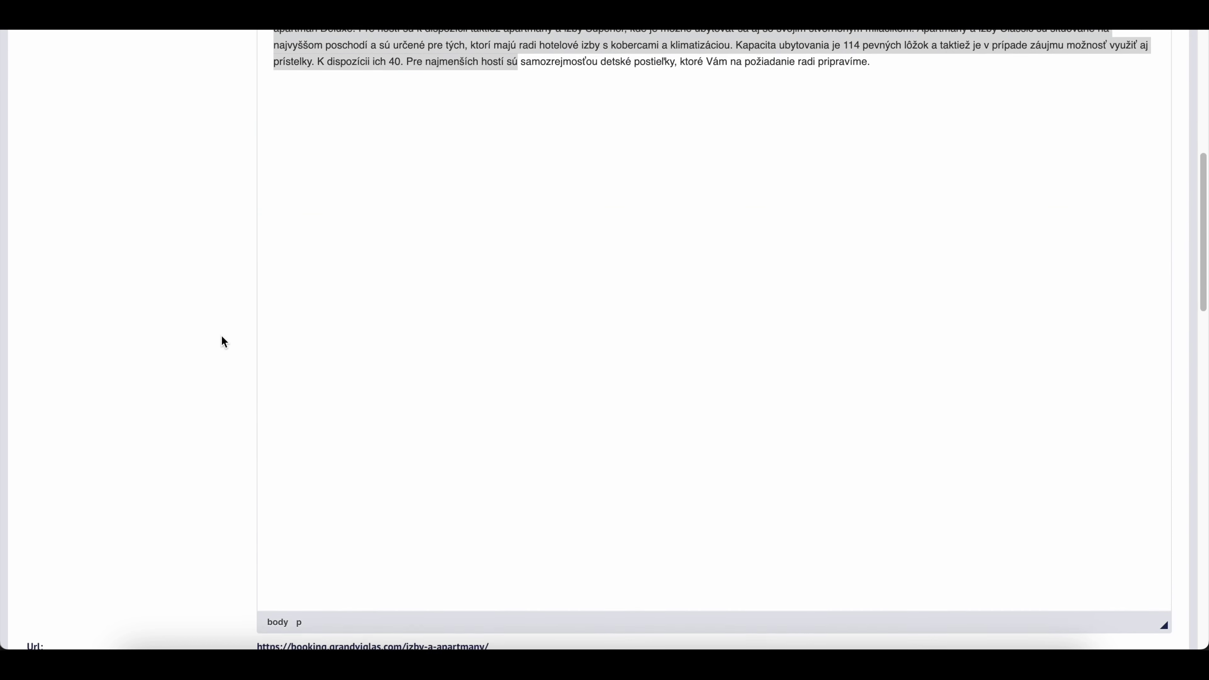
scroll(222, 336, down, 10)
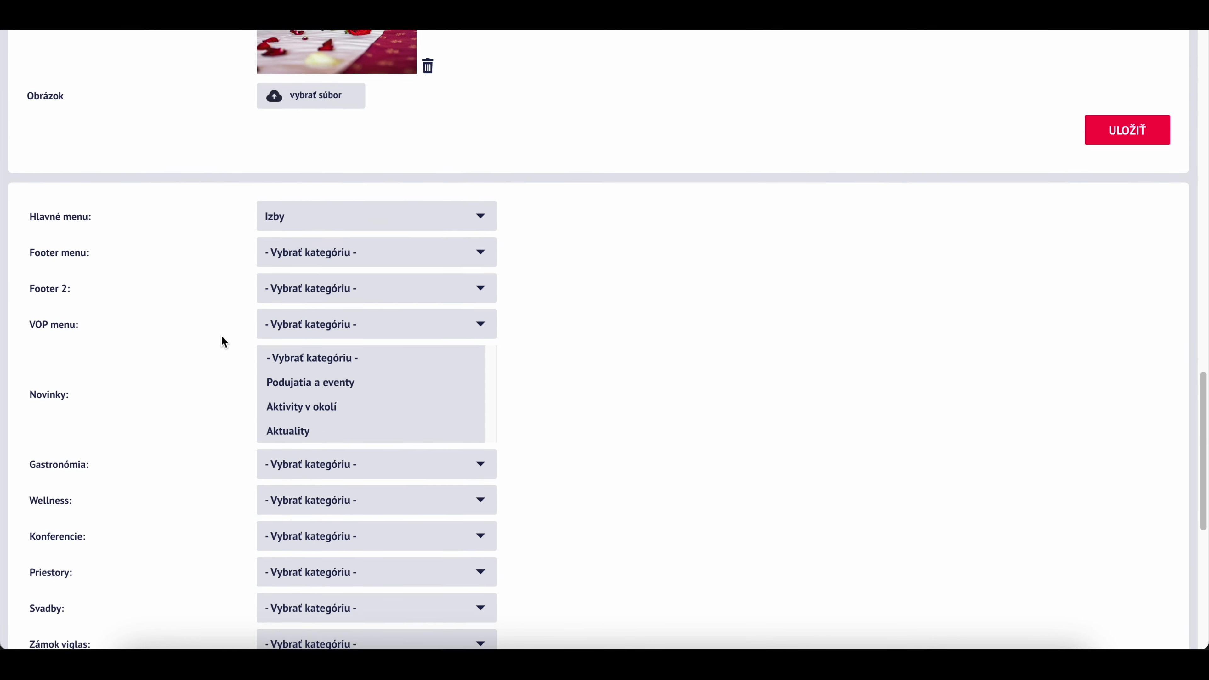
scroll(224, 342, down, 2)
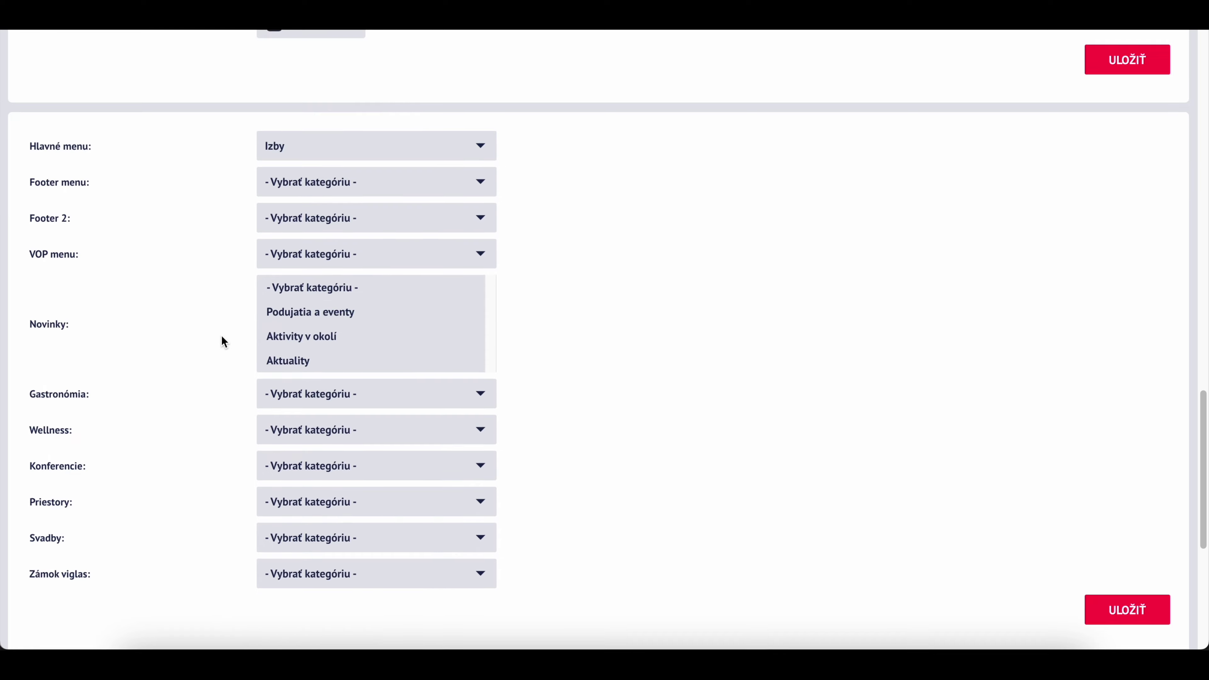
triple_click(39, 321)
scroll(224, 353, down, 2)
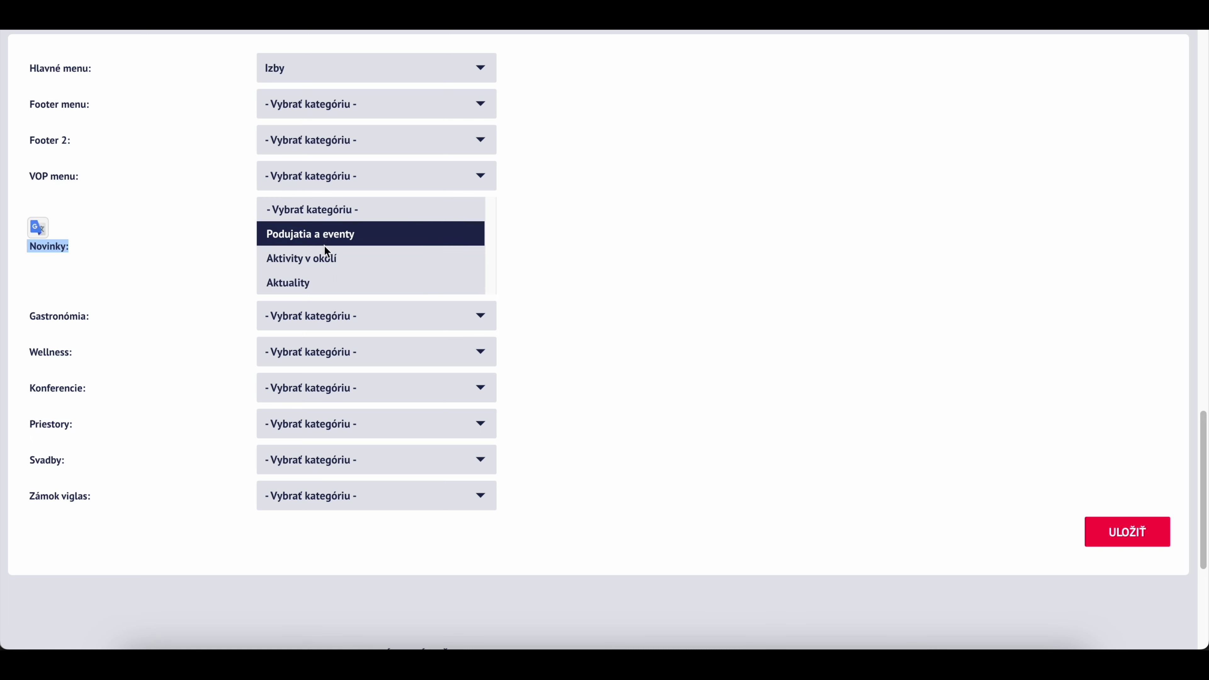
click(315, 234)
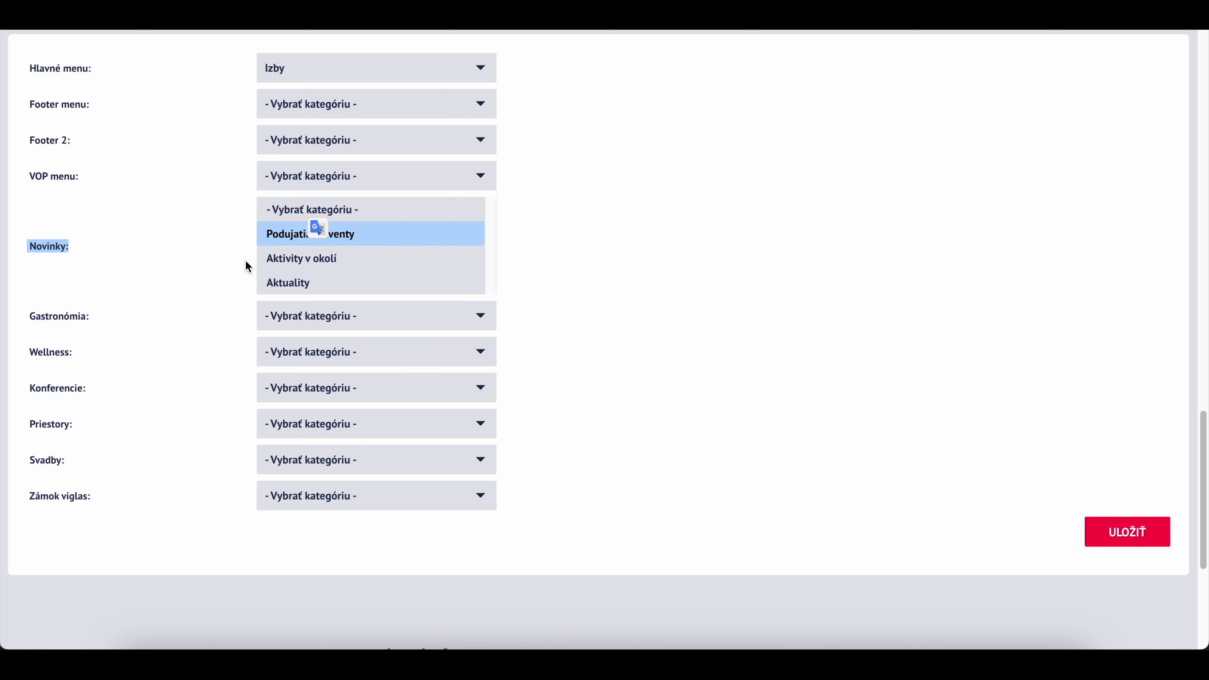
click(263, 261)
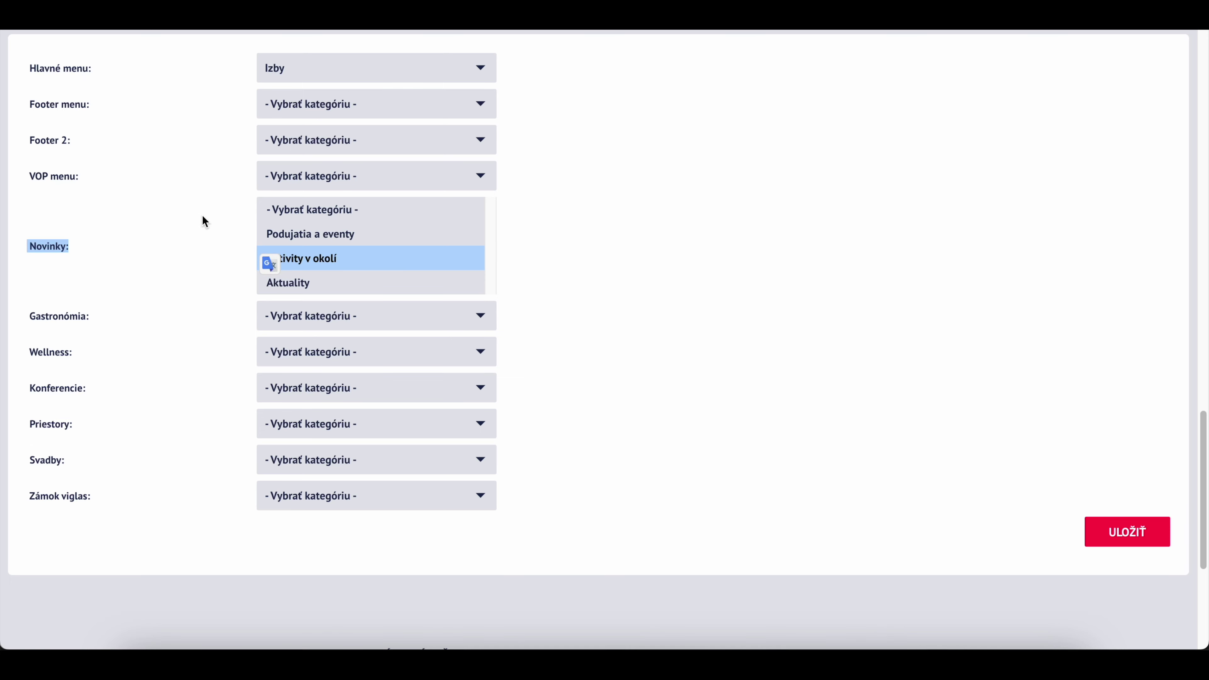
click(293, 257)
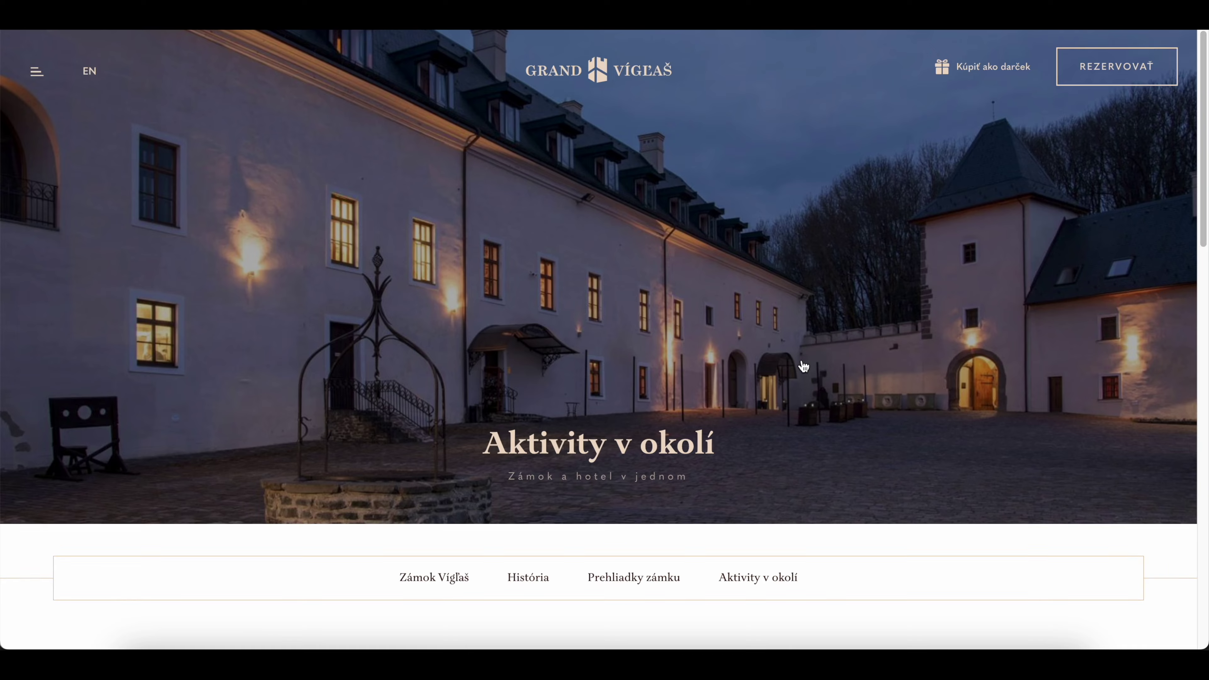
- Look through the Aktivity v okolí page on the hotel website
scroll(801, 364, down, 15)
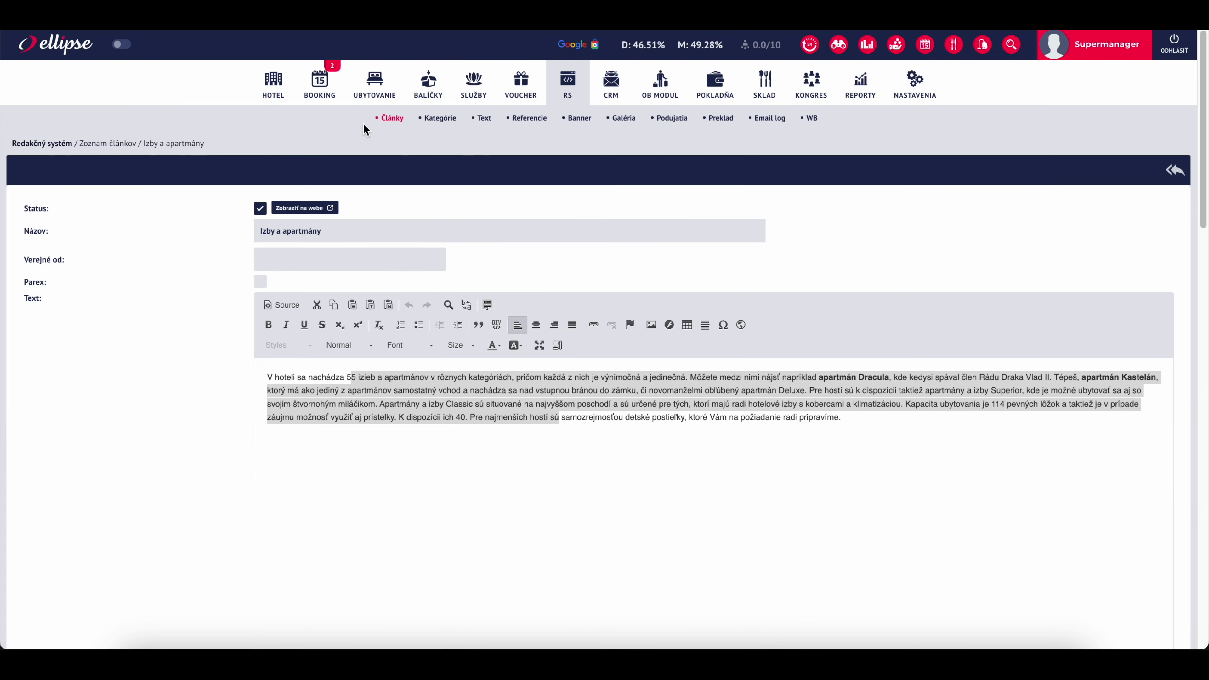
- Return to the Články list and enlarge the page zoom to 100 %
click(393, 118)
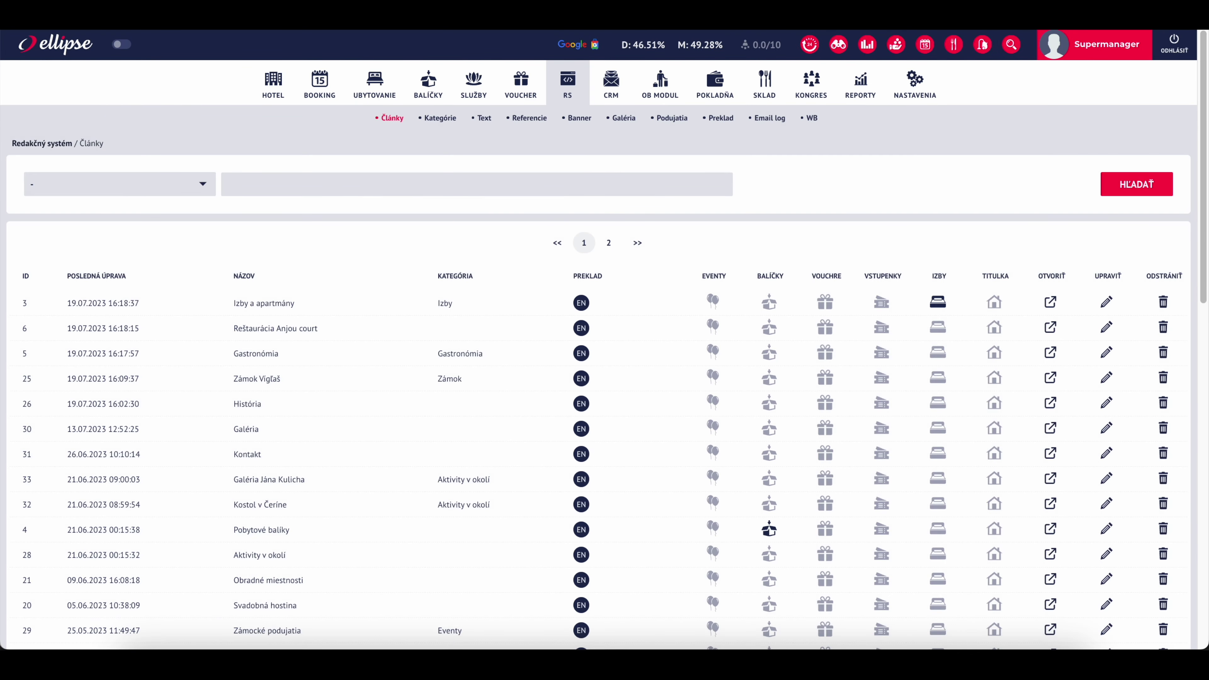
click(1190, 19)
click(1143, 206)
click(1144, 206)
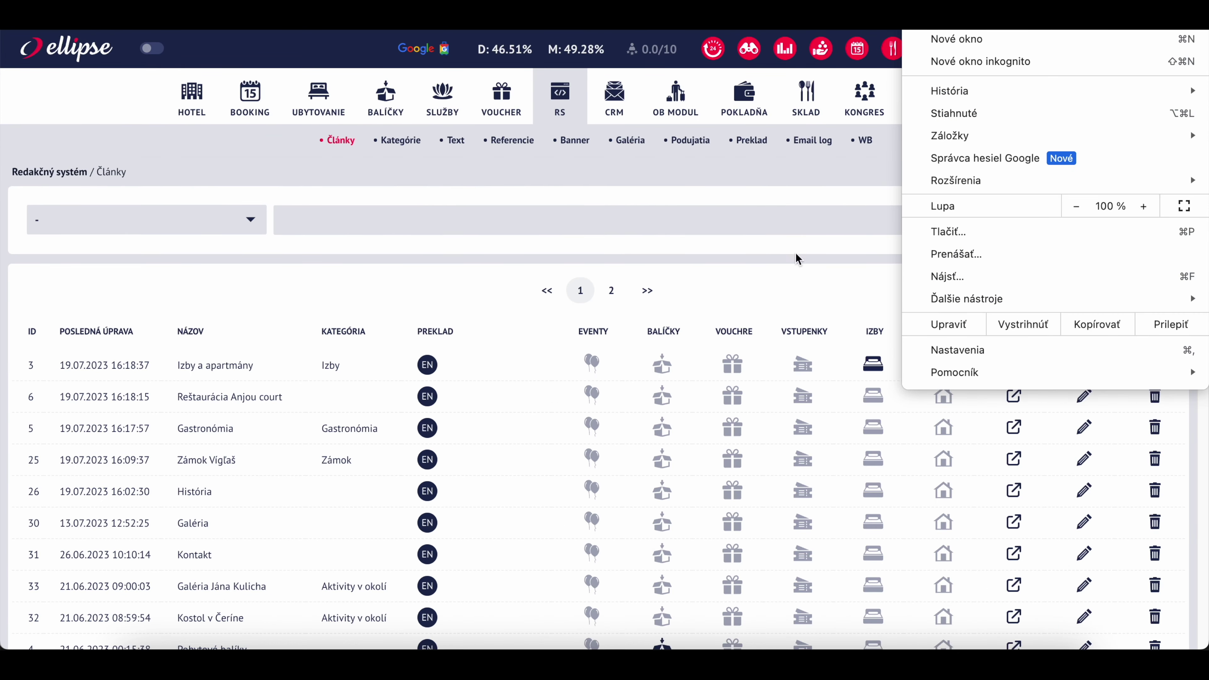
- Locate the Kostol v Čeríne article and its category in the Články list, and open it for editing
click(540, 436)
scroll(540, 435, down, 3)
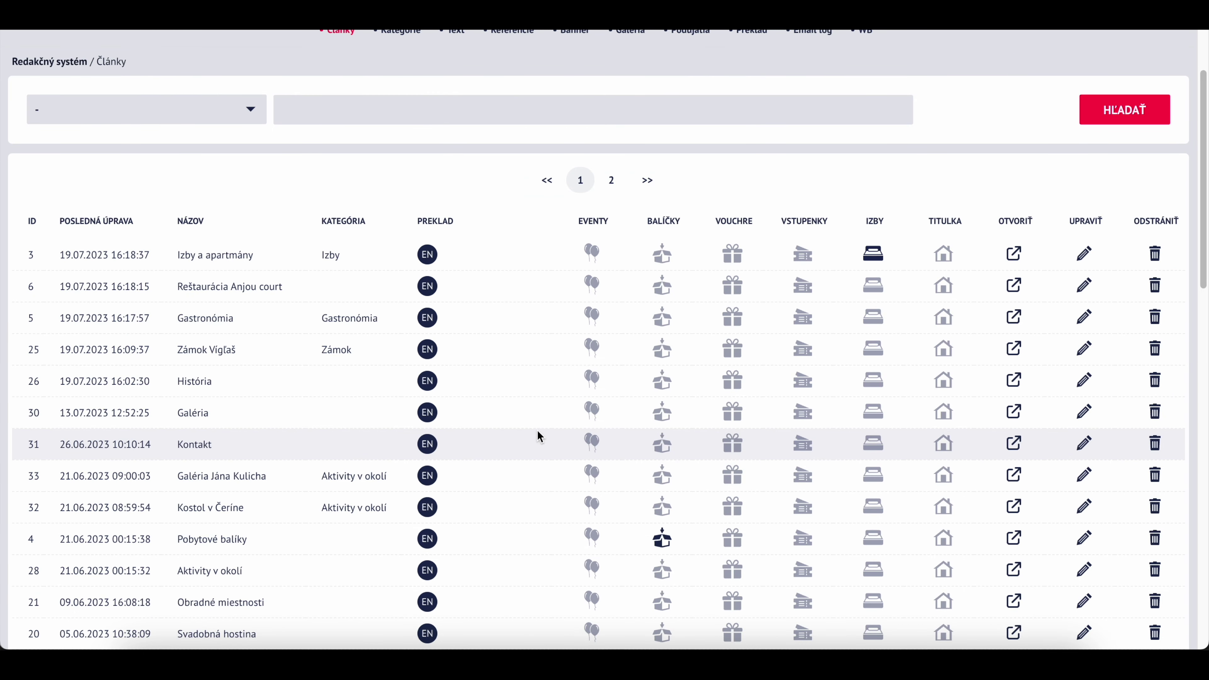
scroll(538, 419, down, 2)
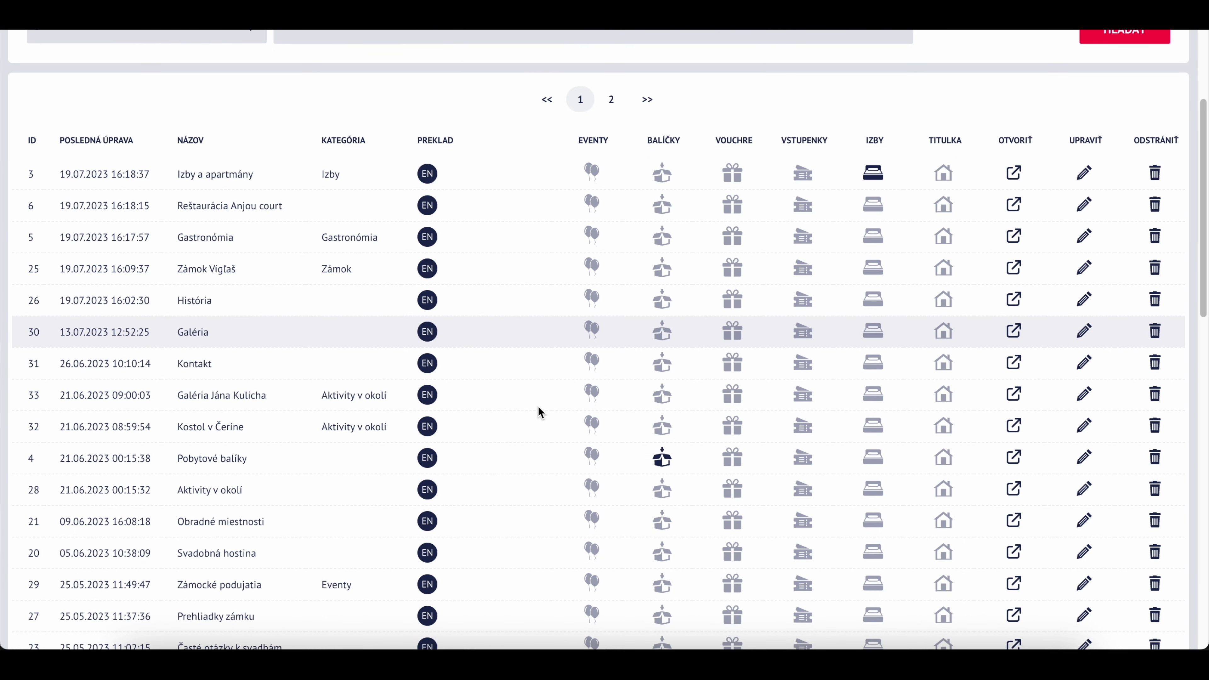
double_click(226, 427)
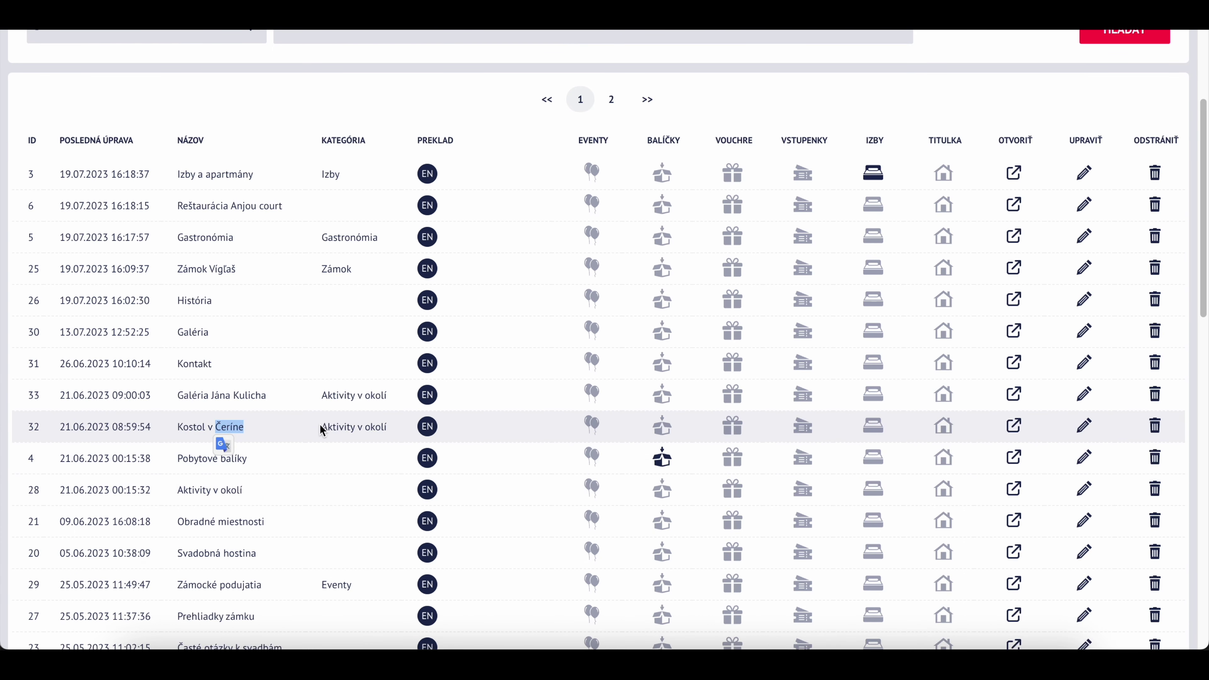
drag(327, 140, 375, 149)
mouse_move(333, 426)
mouse_down()
mouse_move(362, 425)
mouse_move(344, 428)
mouse_up()
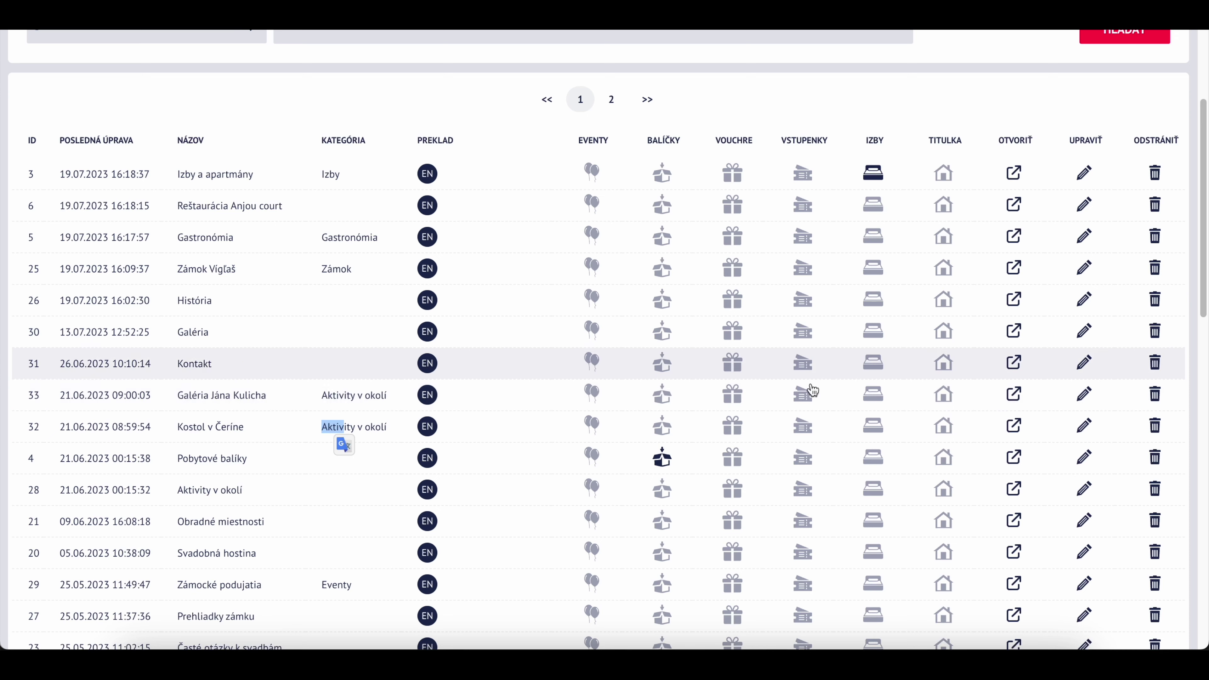
click(1088, 429)
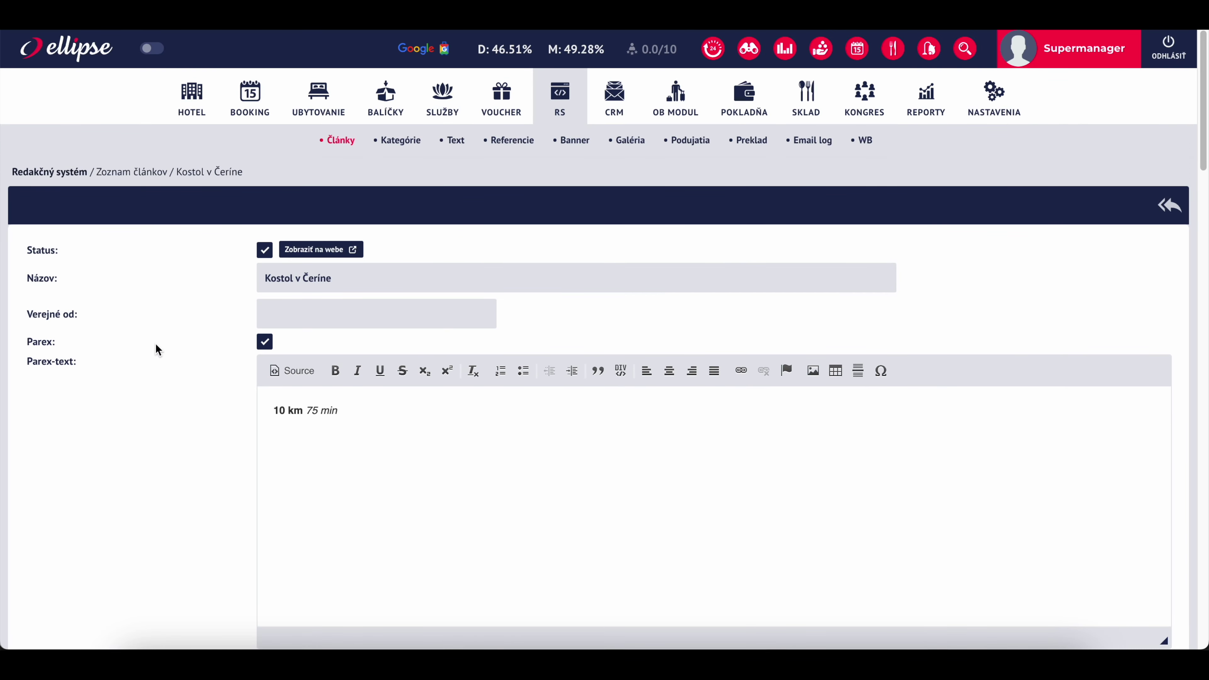
- Examine the Parex option and the Parex-text field of the Kostol v Čeríne article
scroll(158, 350, down, 2)
drag(15, 250, 68, 257)
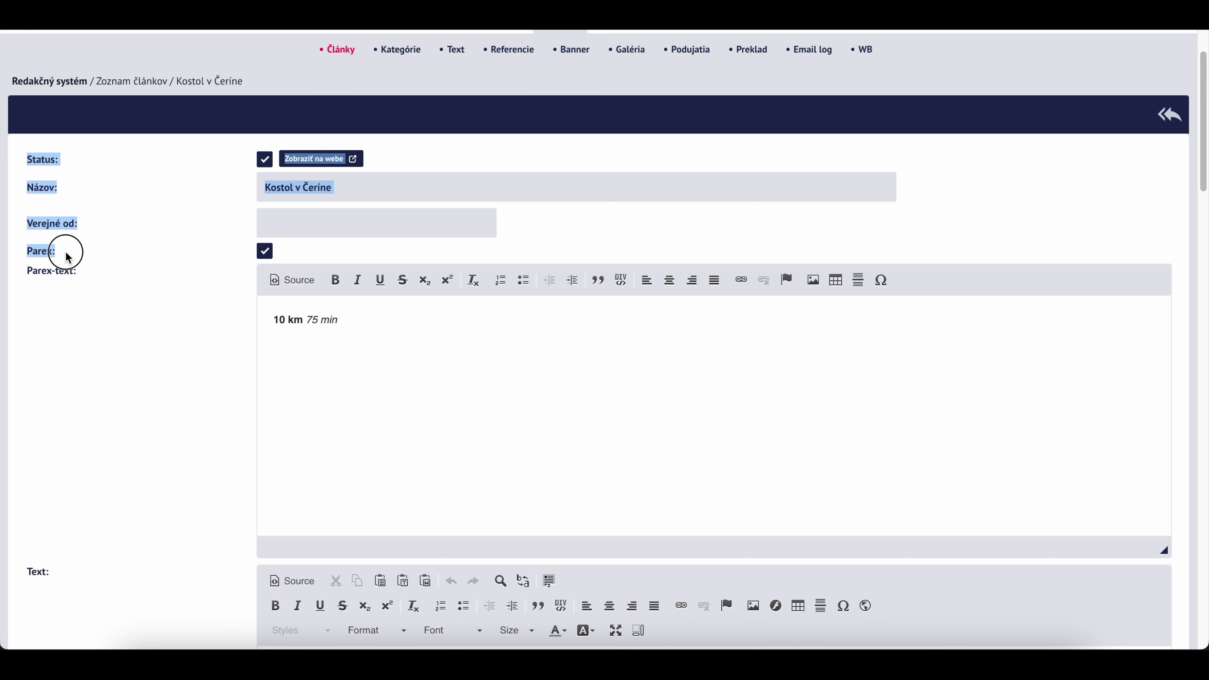
click(71, 257)
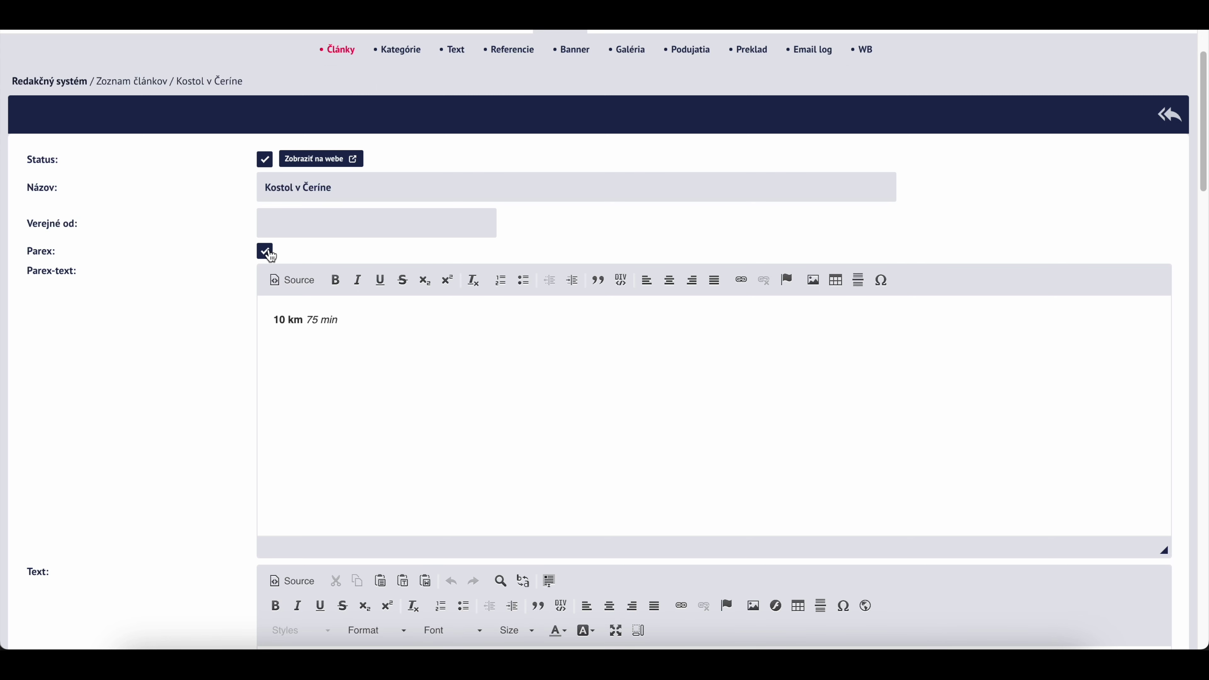
drag(29, 273, 74, 273)
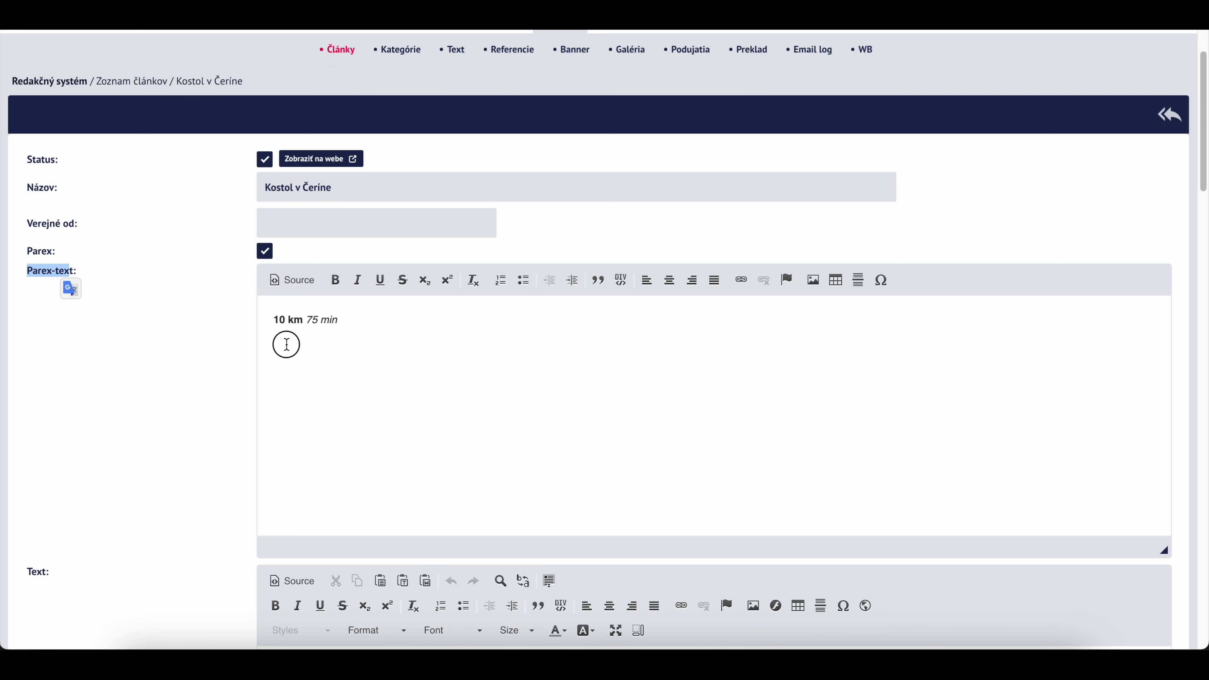
- Examine the formatting of the distance and time in the Parex-text, and compare them with the article's card on the hotel website
click(286, 344)
drag(271, 320, 308, 324)
click(297, 332)
click(330, 338)
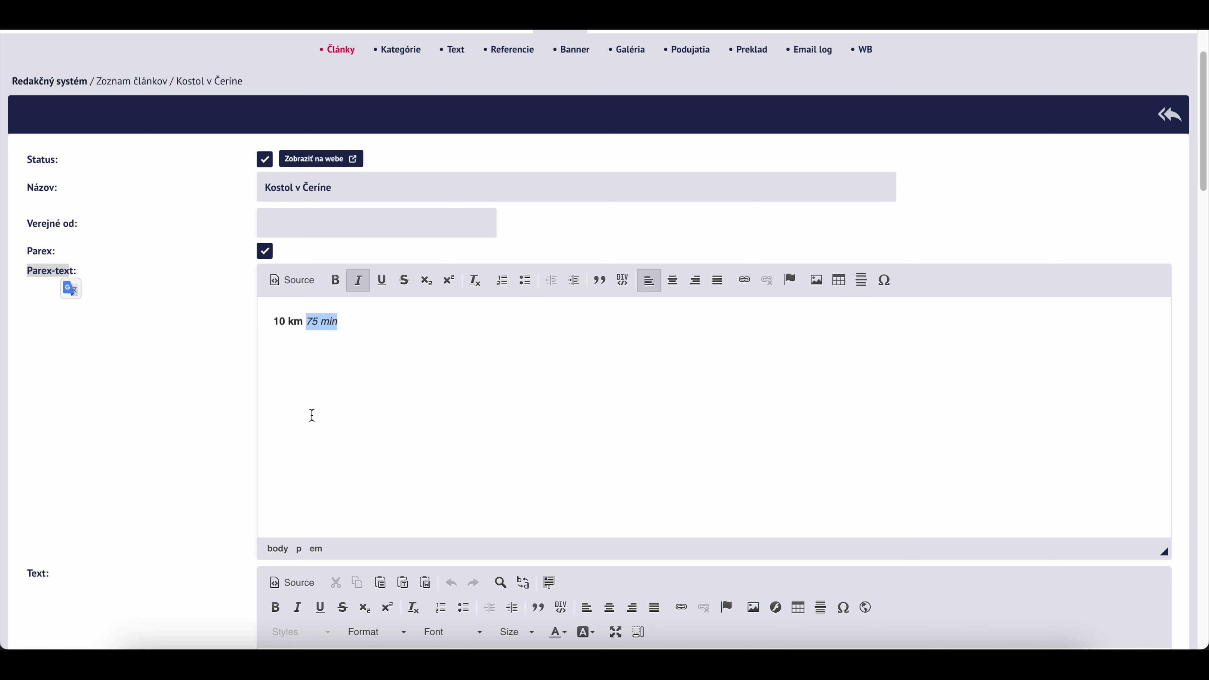
click(321, 356)
drag(296, 321, 261, 319)
click(347, 319)
drag(347, 319, 307, 321)
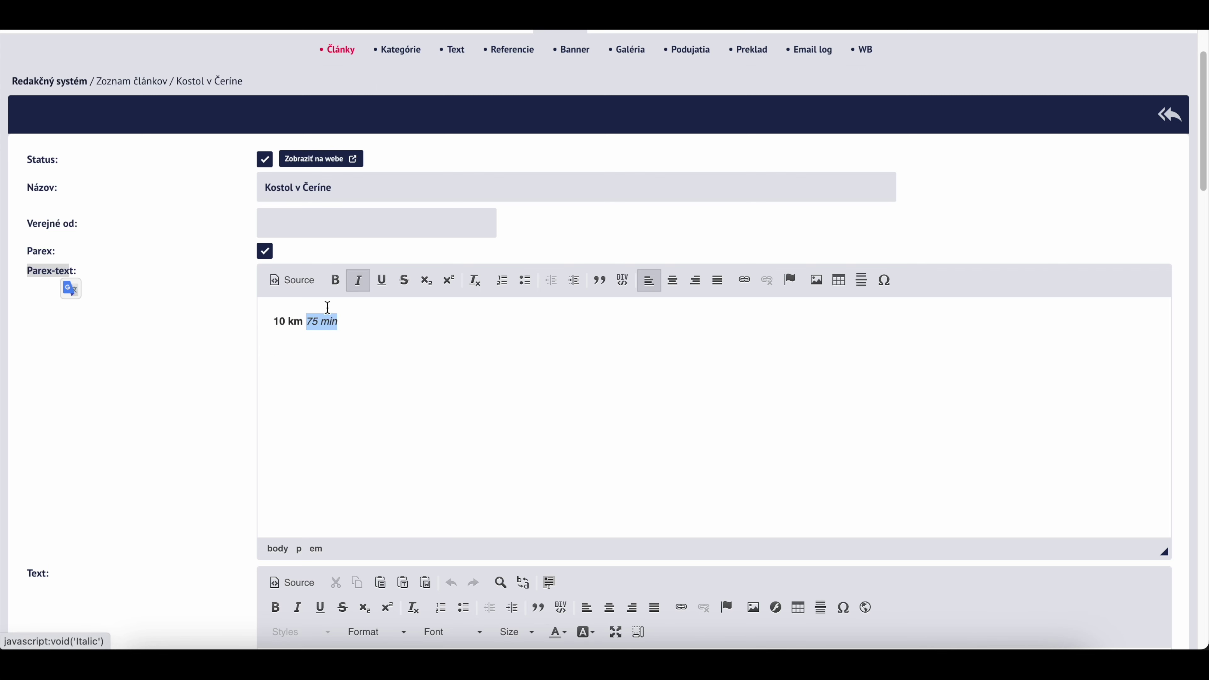
triple_click(291, 323)
click(336, 323)
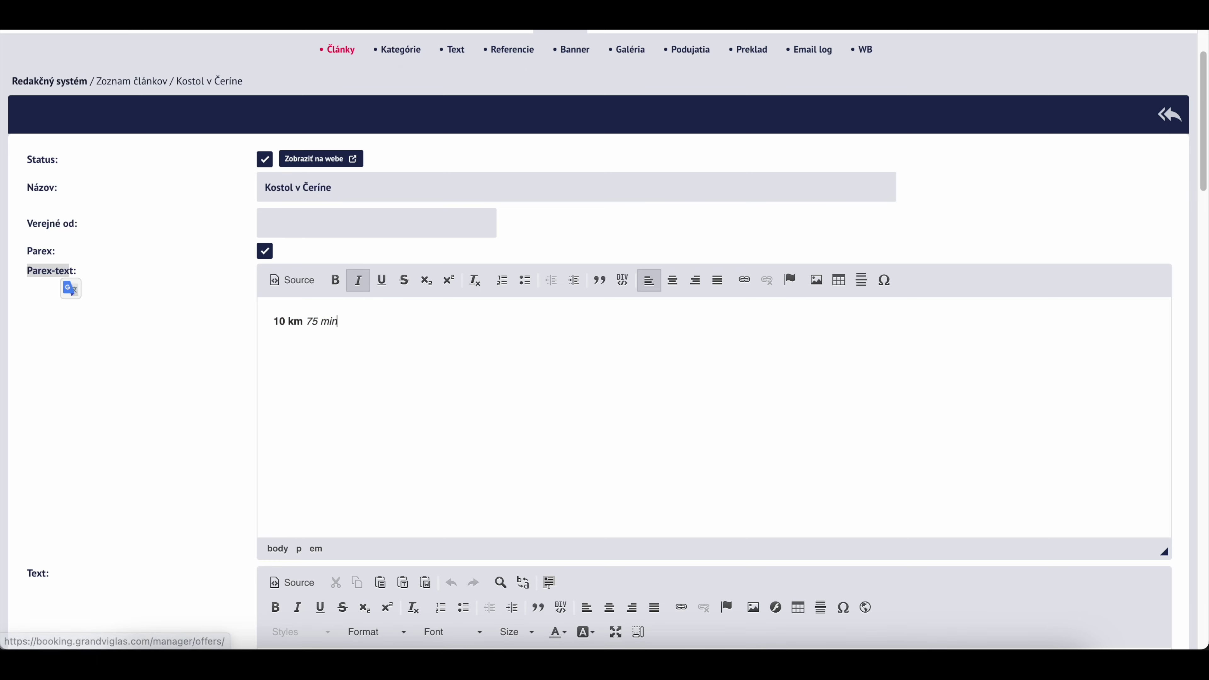
key(ctrl+Tab)
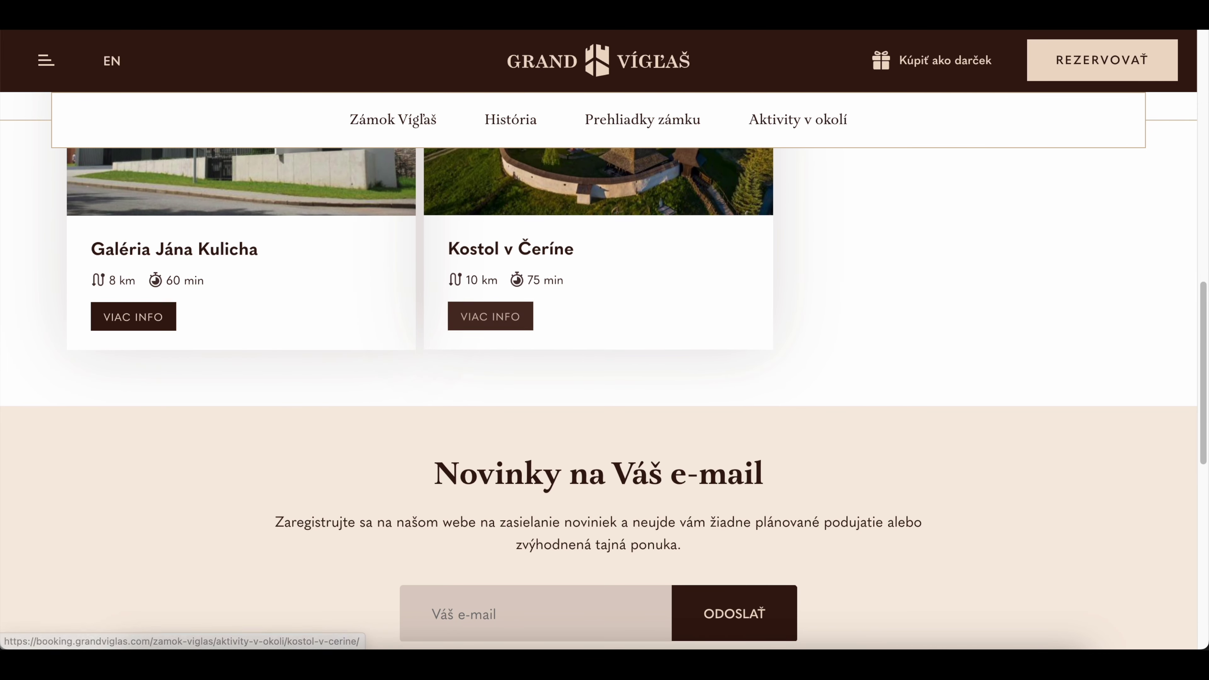
key(ctrl+Tab)
- Examine the main Text field of the Kostol v Čeríne article
scroll(449, 321, down, 10)
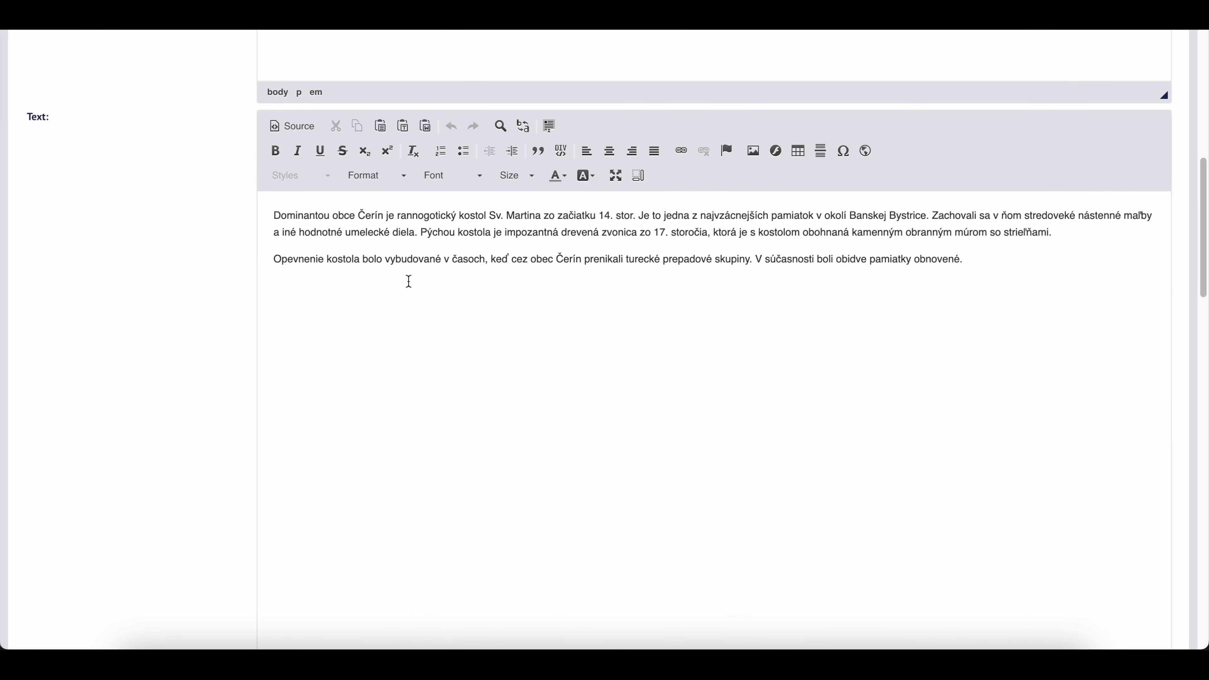
double_click(38, 117)
click(375, 261)
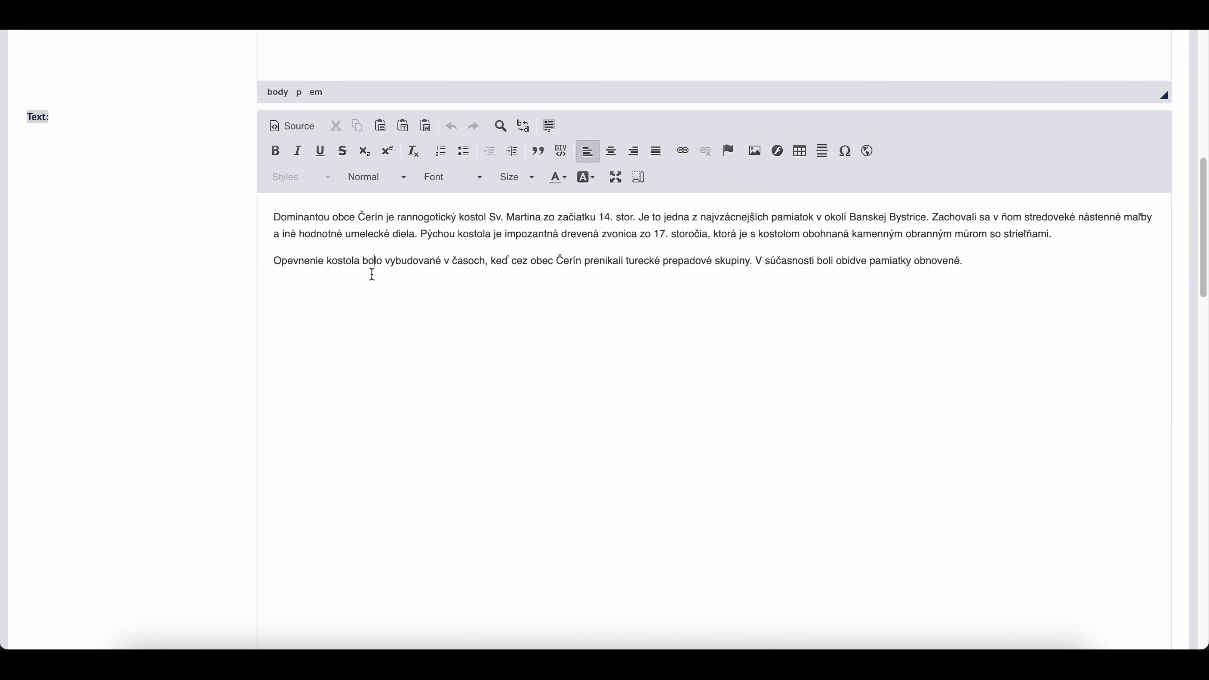
scroll(372, 274, up, 11)
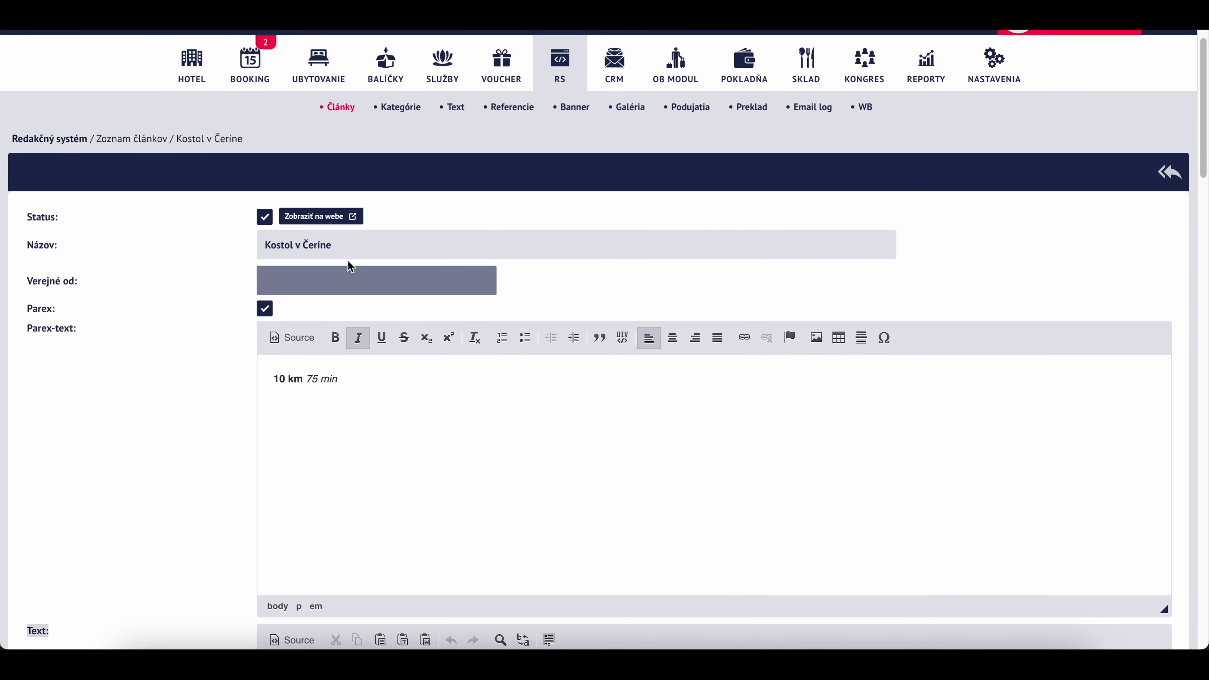
scroll(346, 251, down, 8)
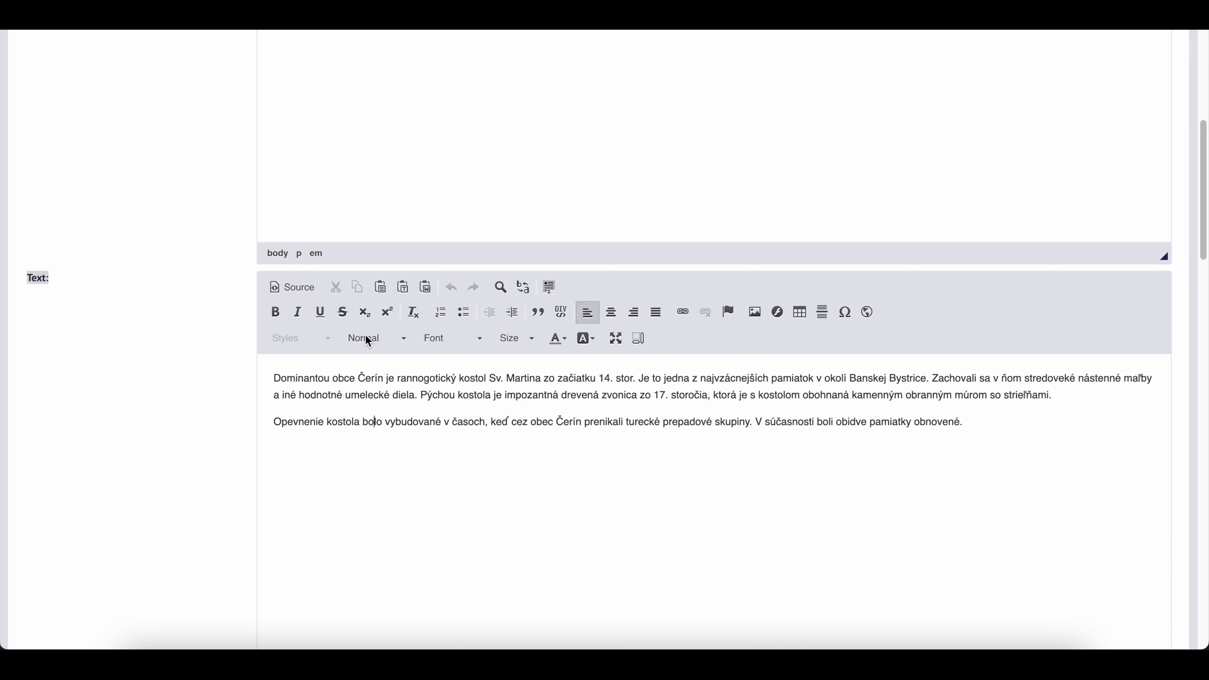
- Open the Galéria list in a separate tab and copy the Zámocké menu gallery's code {gall_5}
scroll(364, 335, up, 11)
right_click(619, 145)
click(699, 154)
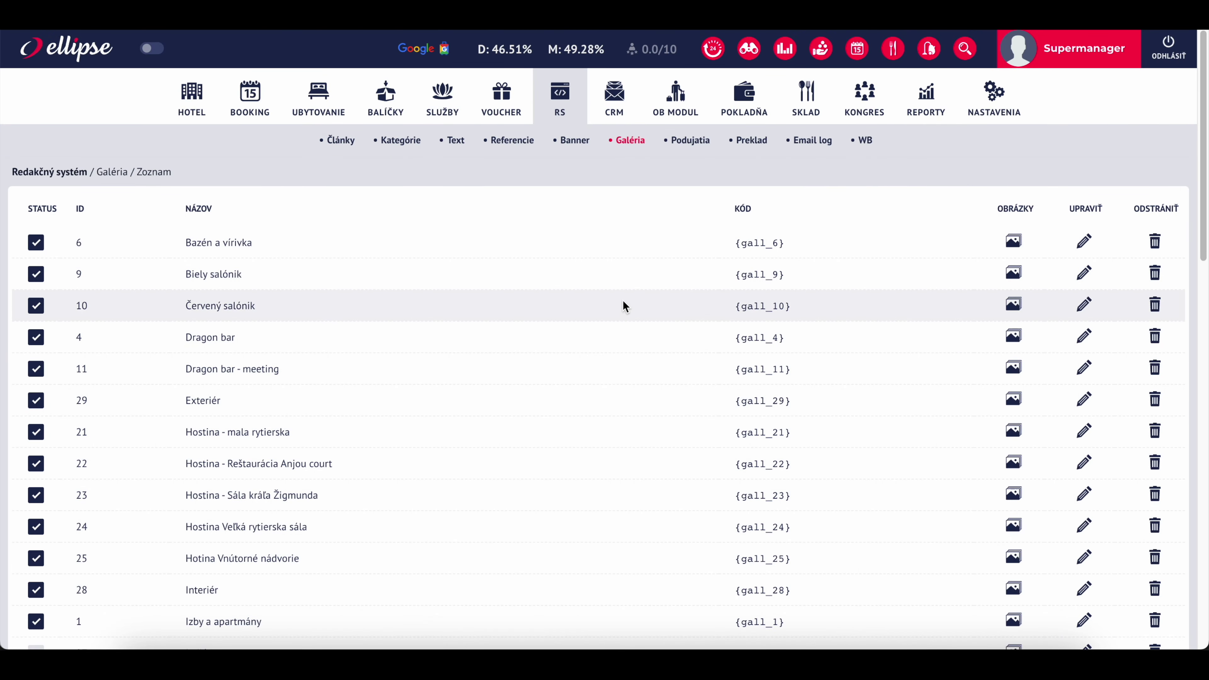
scroll(626, 304, down, 12)
click(202, 517)
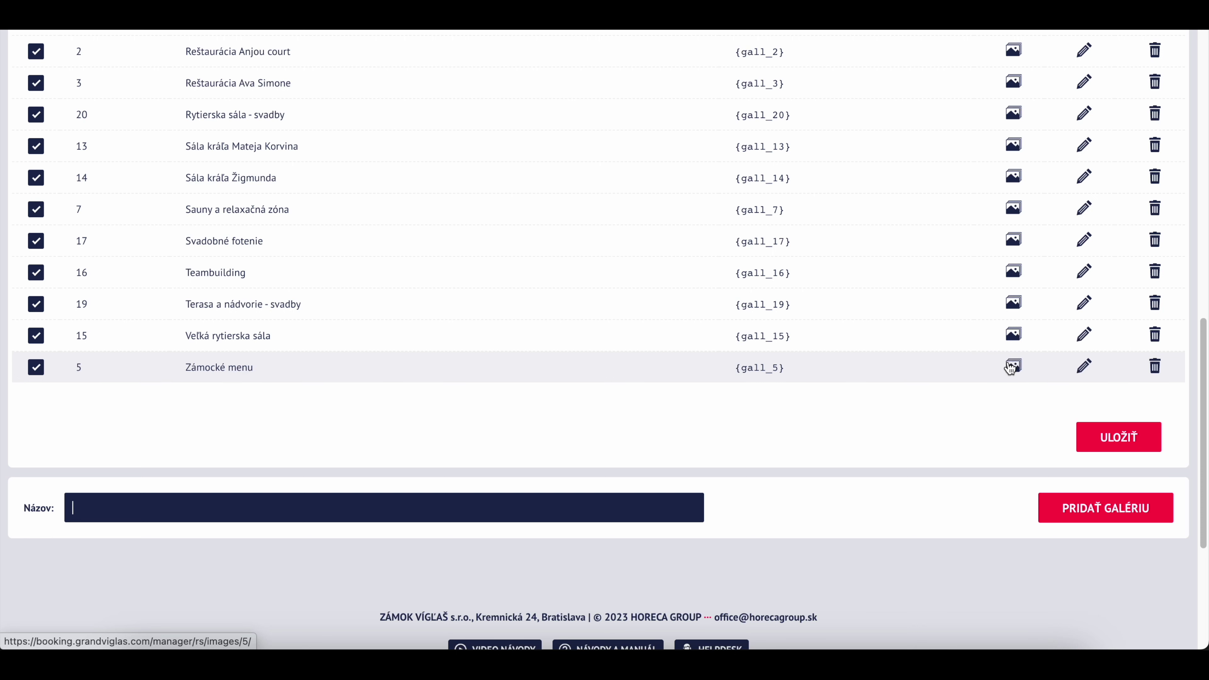
drag(736, 366, 793, 365)
key(ctrl+c)
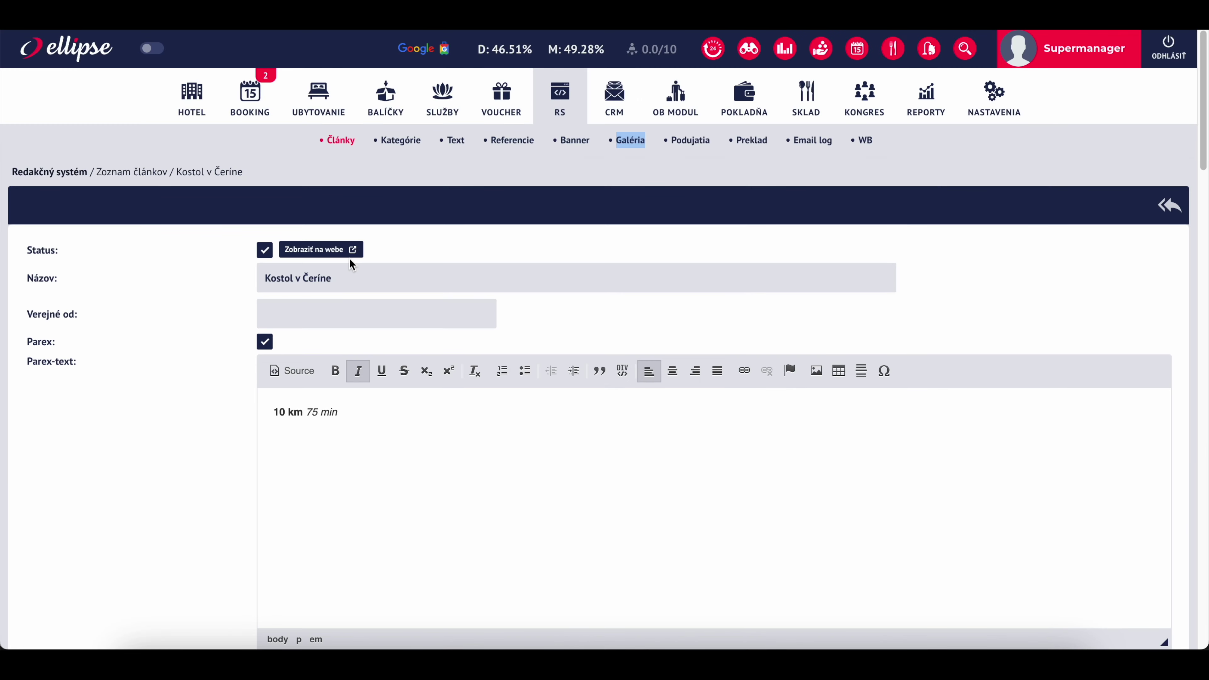
- Try inserting the gallery code {gall_5} as plain text below the Kostol v Čeríne article's text
scroll(352, 265, down, 10)
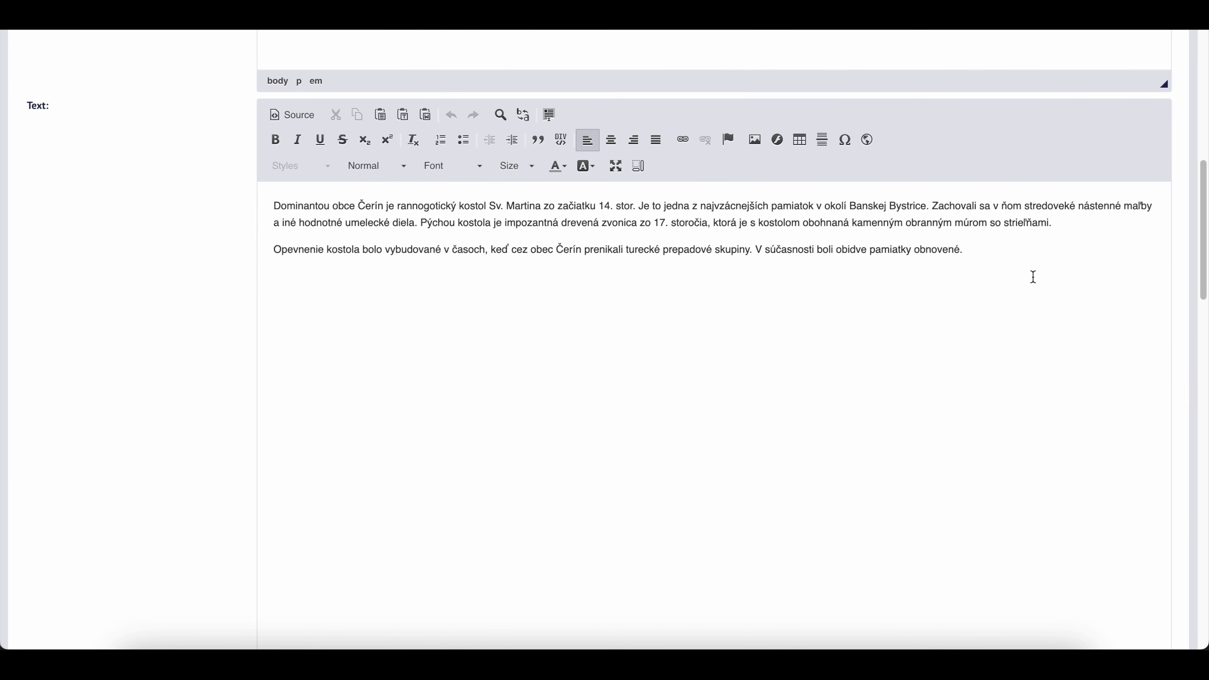
click(403, 115)
key(ctrl+v)
click(775, 479)
scroll(359, 329, up, 3)
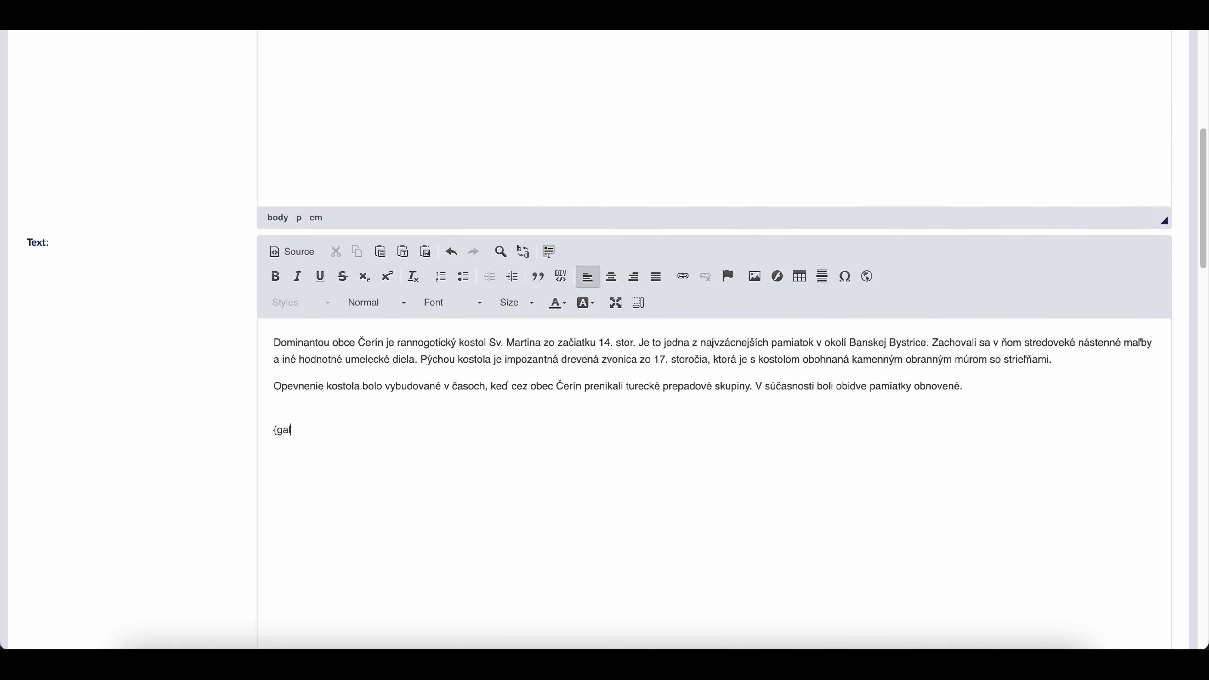
- Examine the Title, Keywords and Description fields of the Kostol v Čeríne article without filling them in
scroll(348, 388, down, 10)
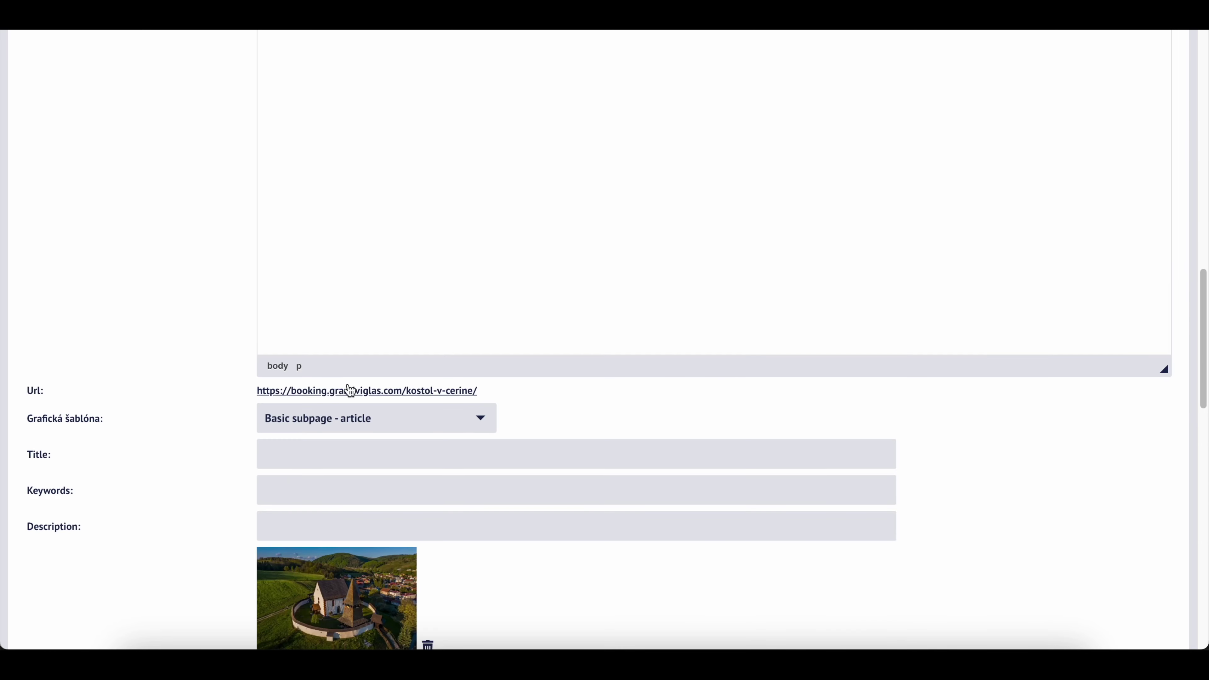
click(288, 212)
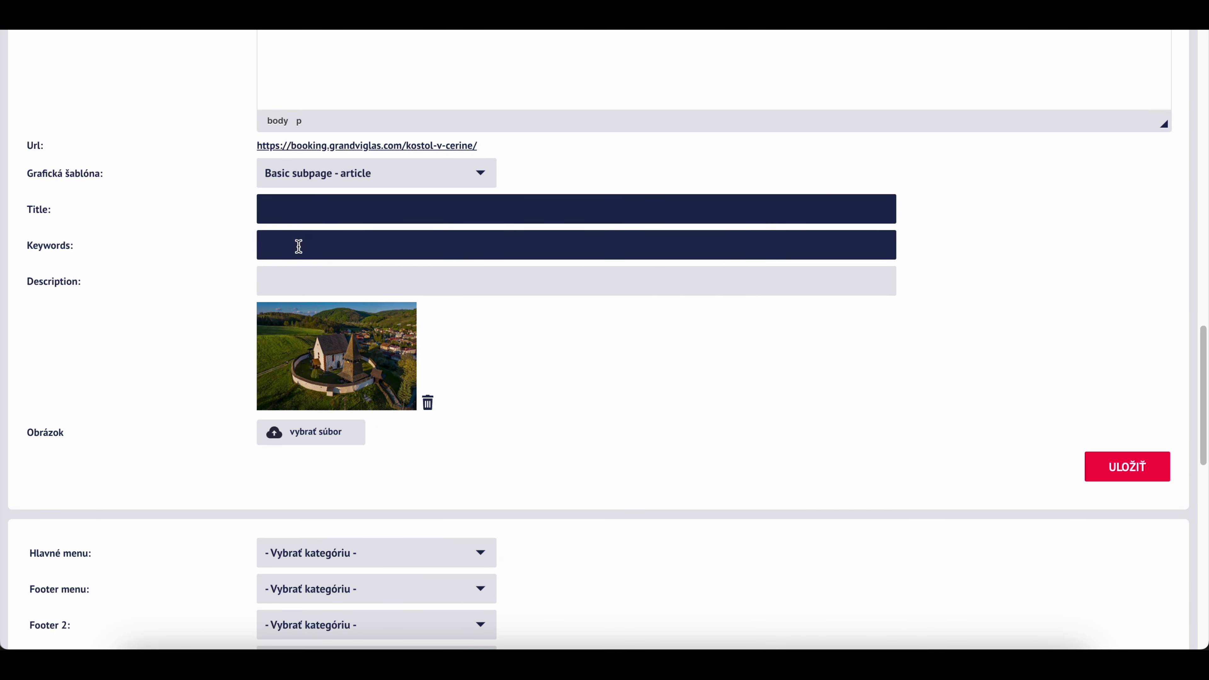
triple_click(42, 211)
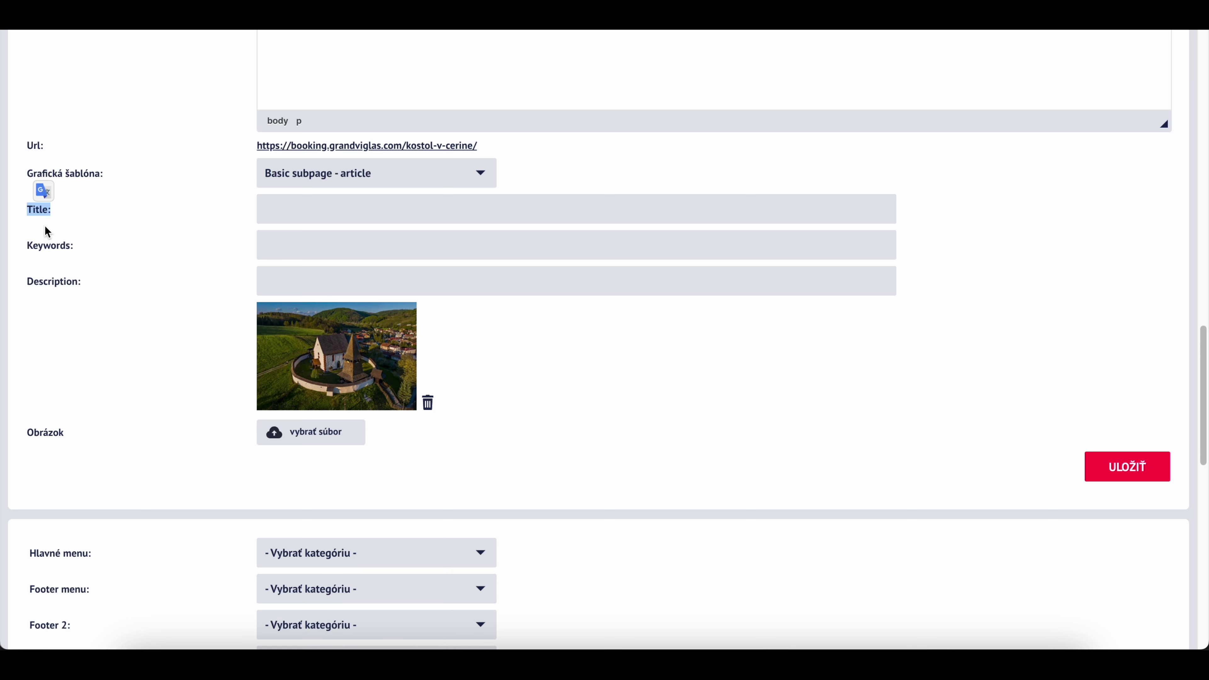
click(312, 204)
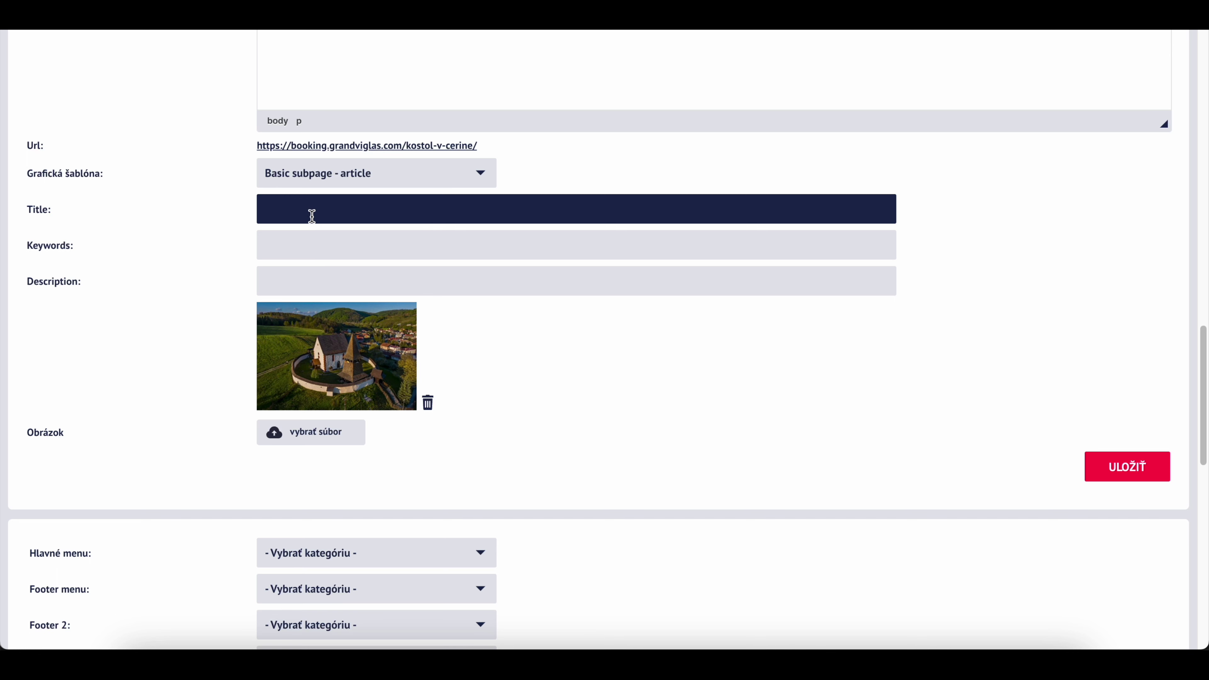
click(307, 243)
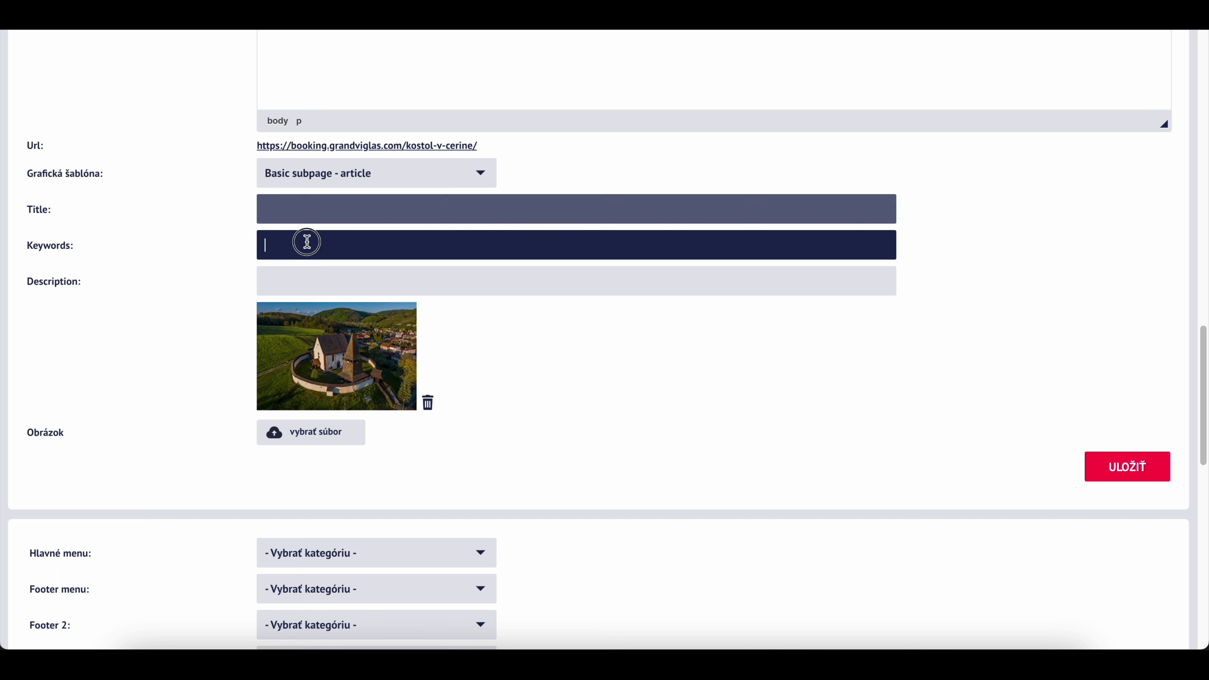
click(306, 275)
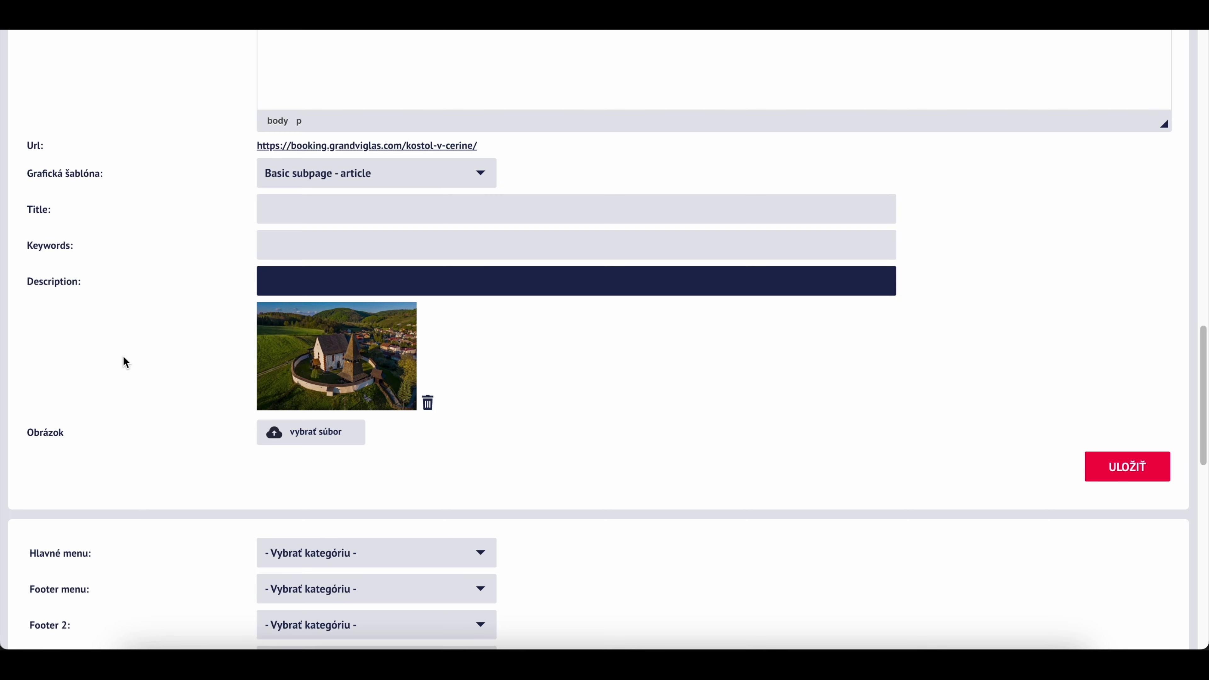
- Review the article's menu category assignments, especially Novinky, together with its image and the rest of its settings
scroll(126, 363, down, 5)
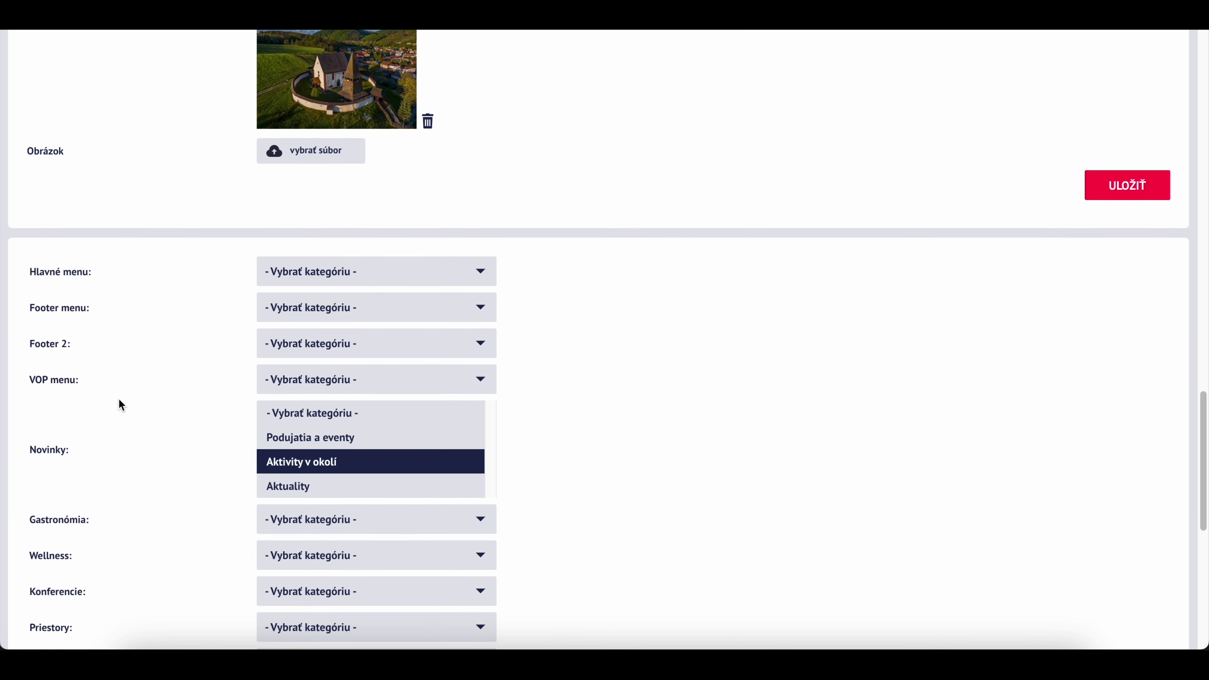
scroll(129, 400, down, 1)
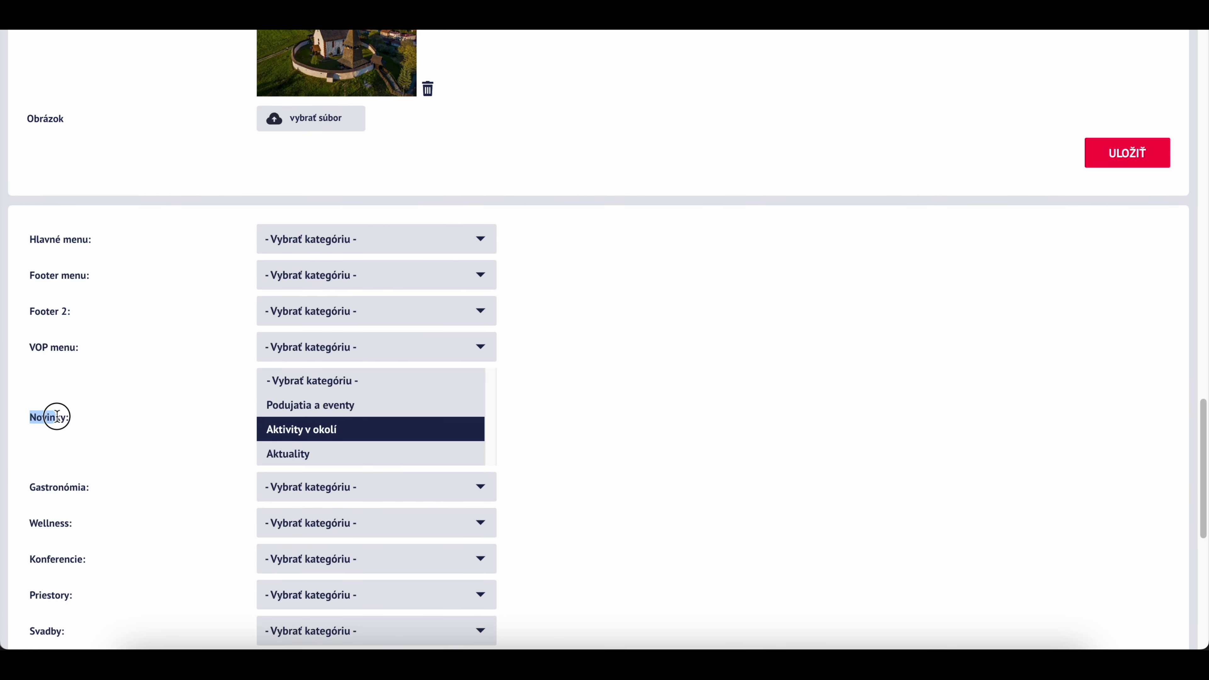
scroll(604, 358, up, 8)
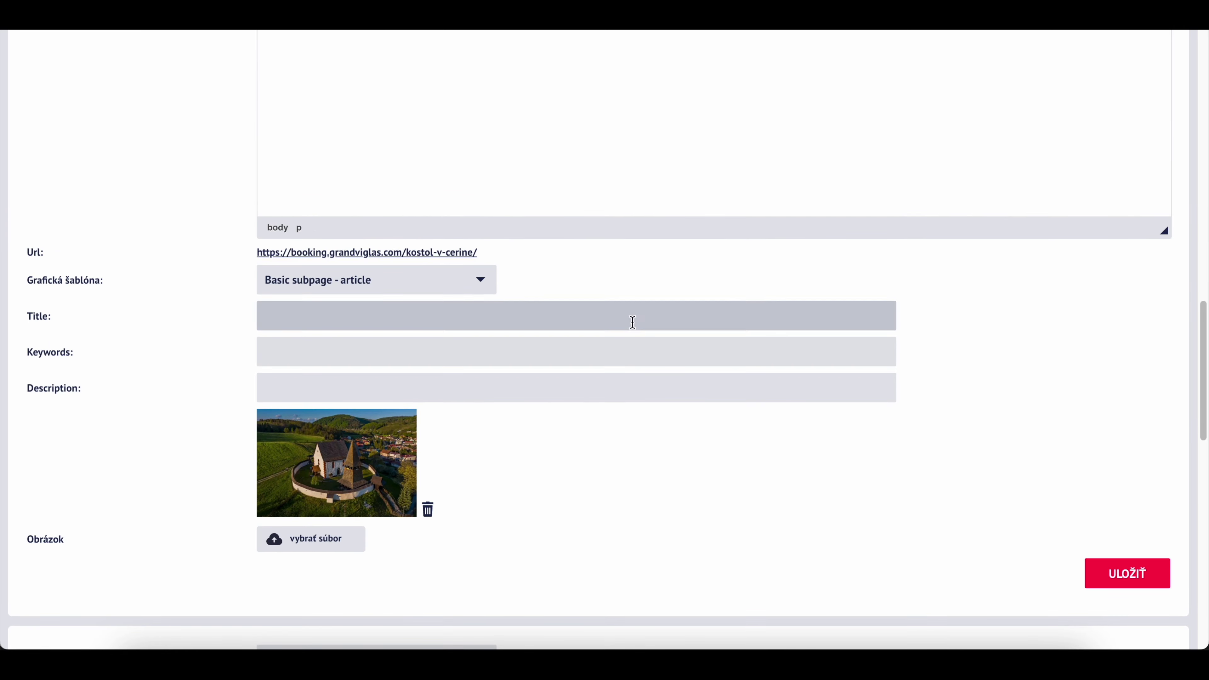
scroll(1141, 485, down, 1)
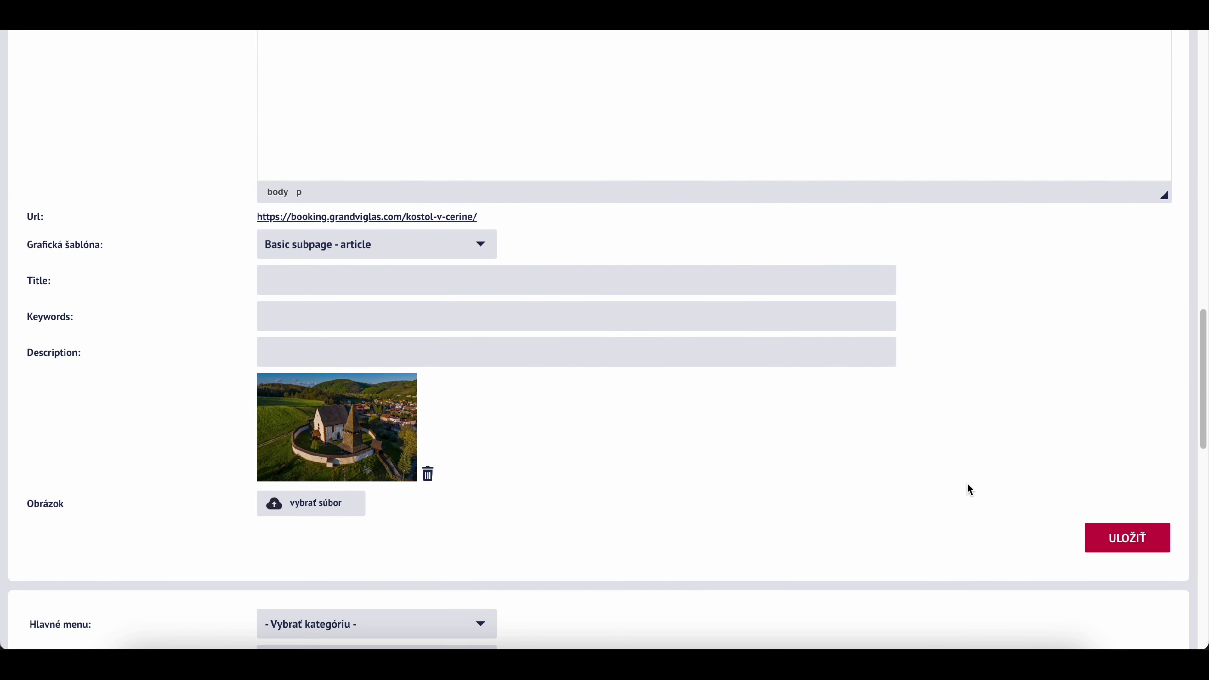
scroll(964, 484, up, 18)
scroll(964, 486, down, 15)
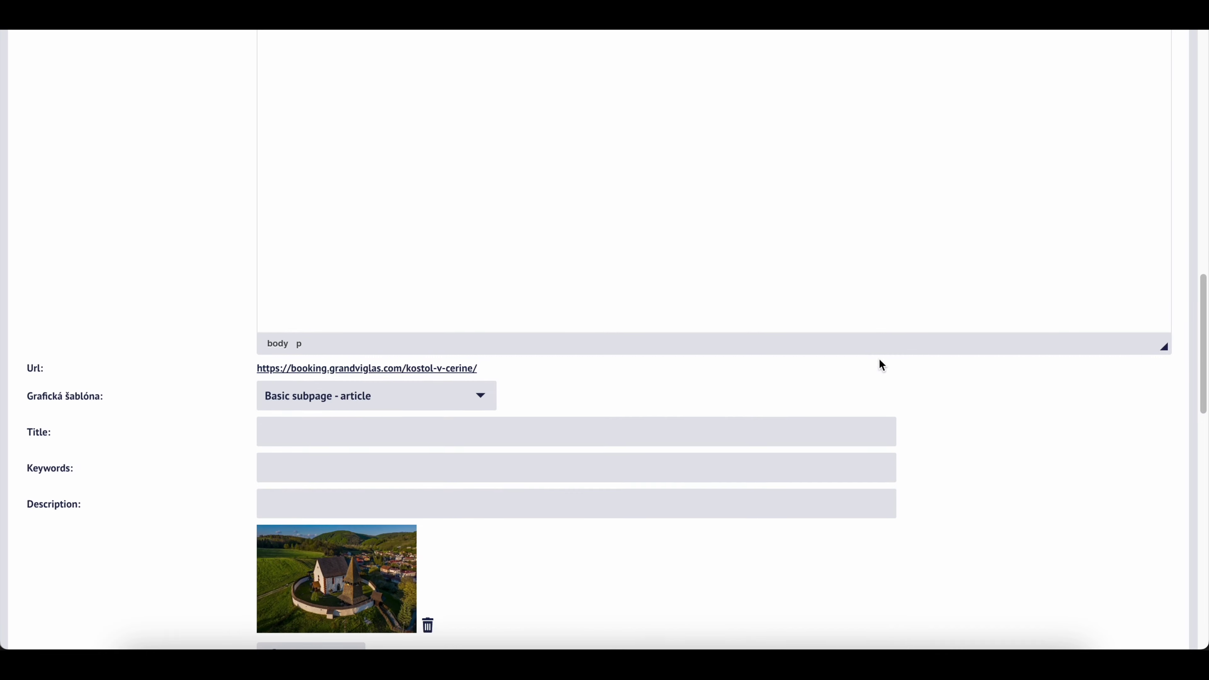
scroll(882, 365, down, 11)
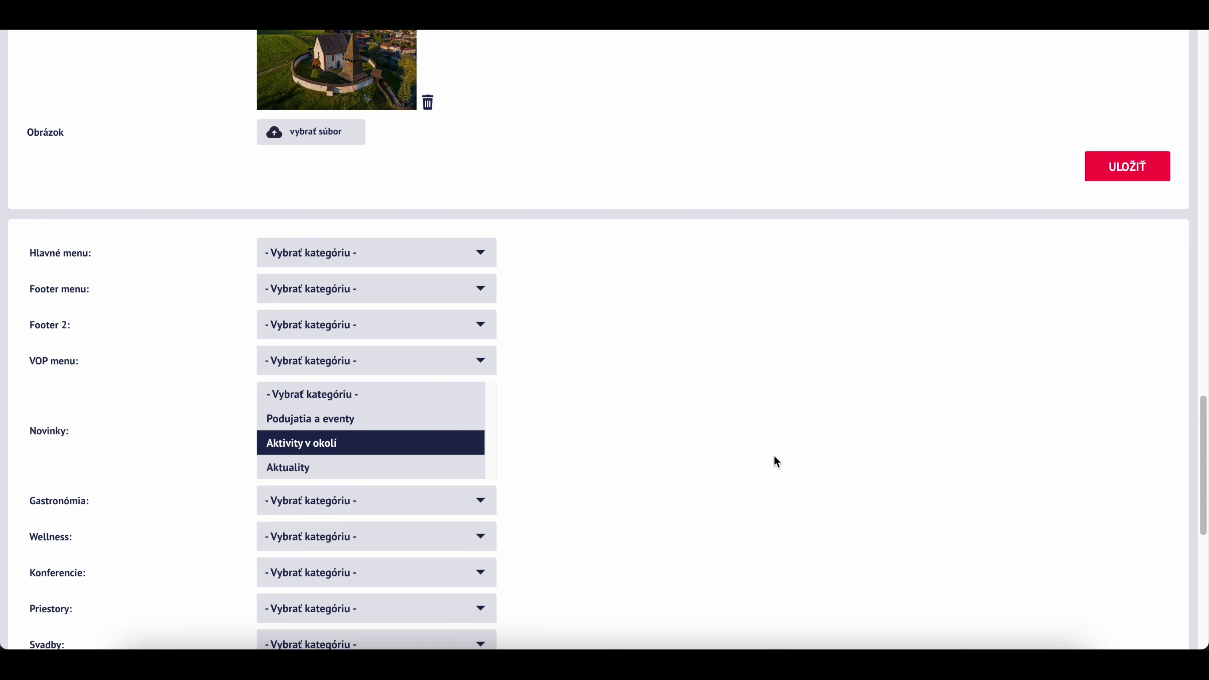
- Check the Aktivity v okolí page on the hotel website, including its intro text and the Galéria Jána Kulicha and Kostol v Čeríne cards
scroll(777, 461, down, 10)
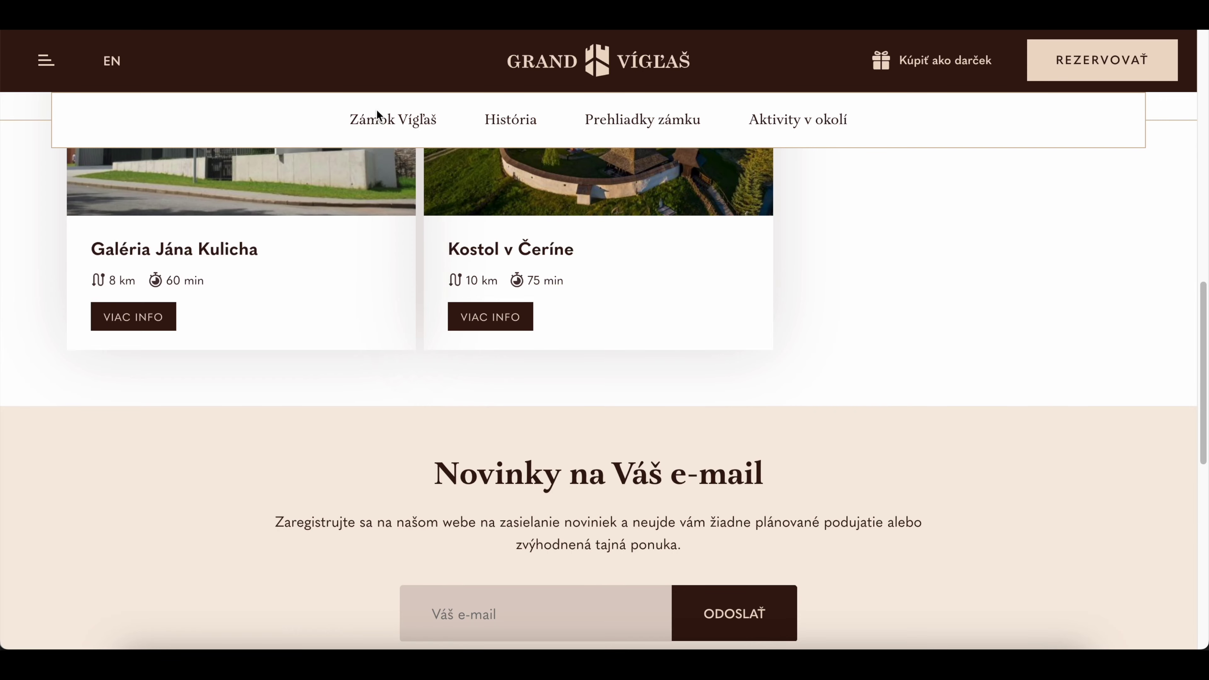
scroll(760, 371, up, 5)
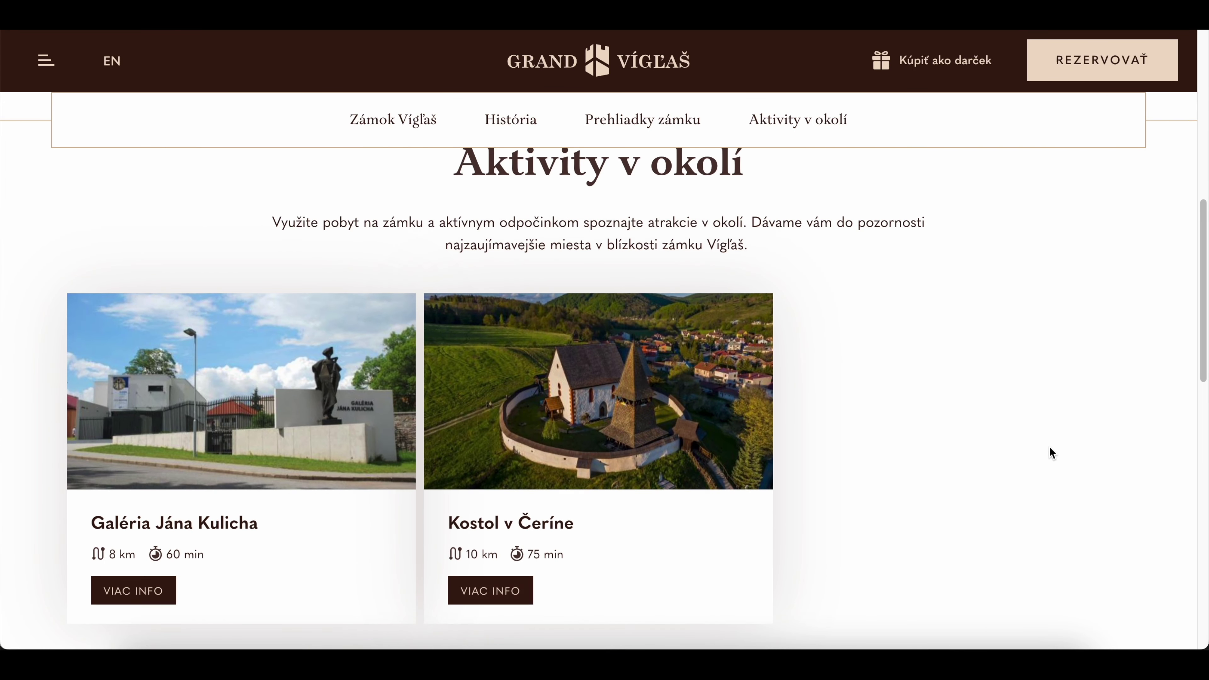
scroll(190, 446, down, 3)
scroll(499, 540, up, 3)
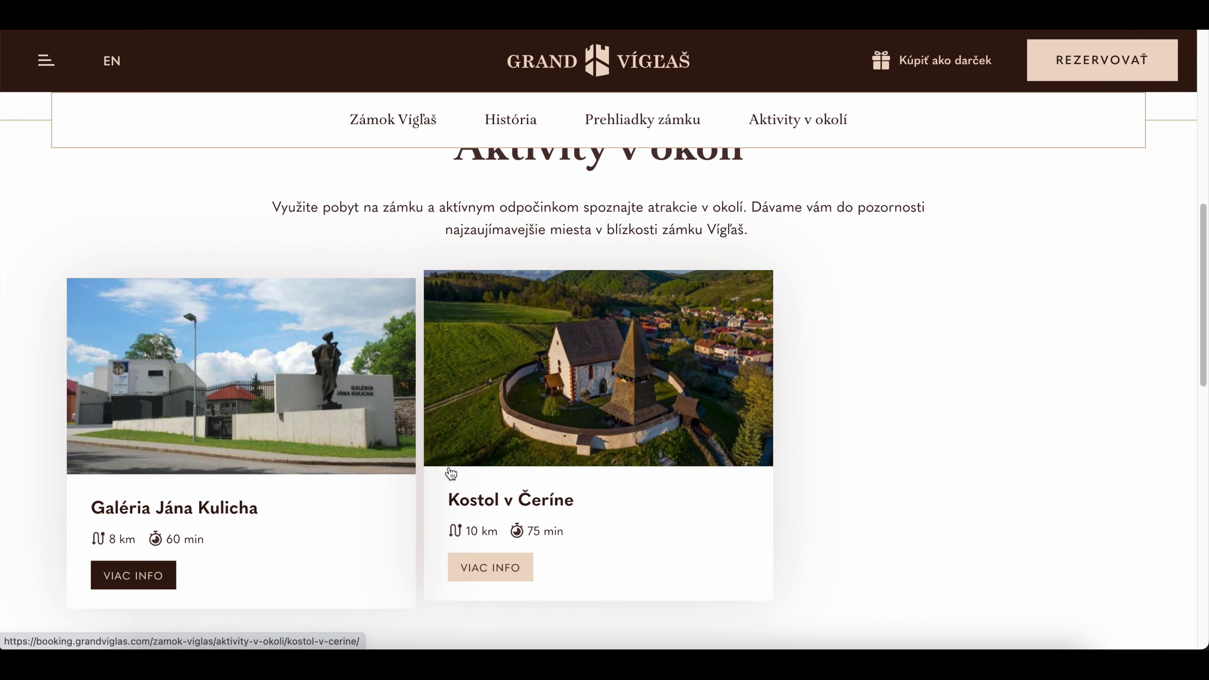
scroll(451, 473, up, 3)
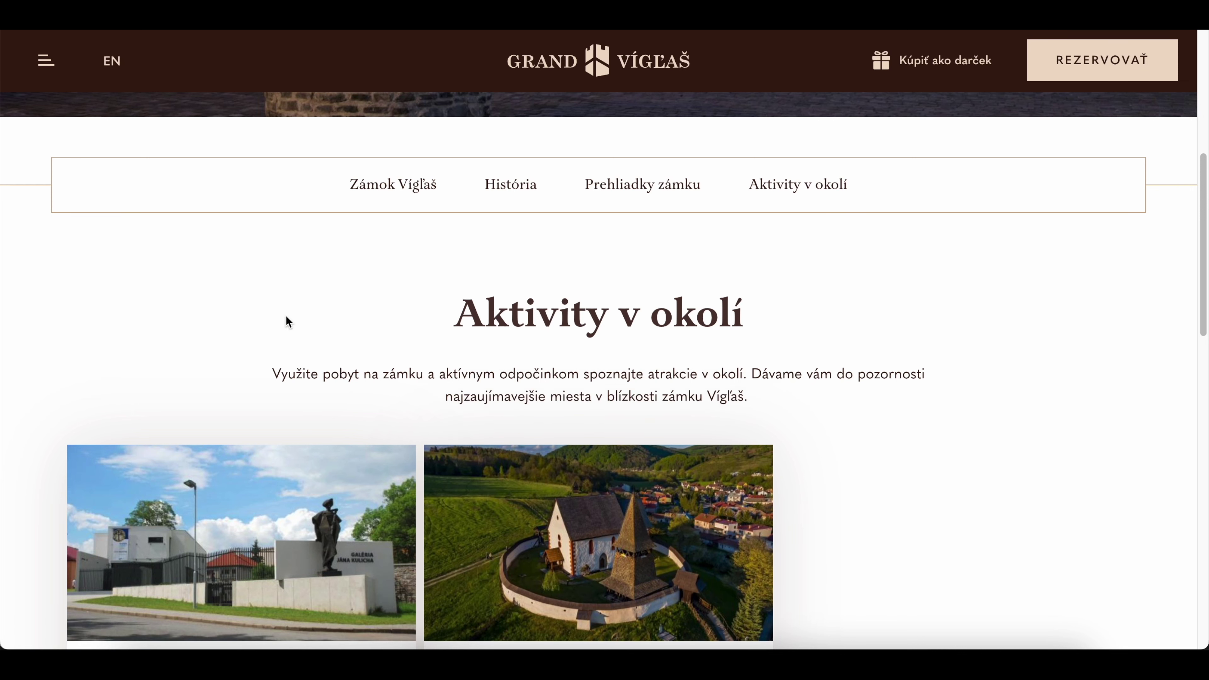
- Return to the Ellipse editorial system and open its list of texts
click(42, 67)
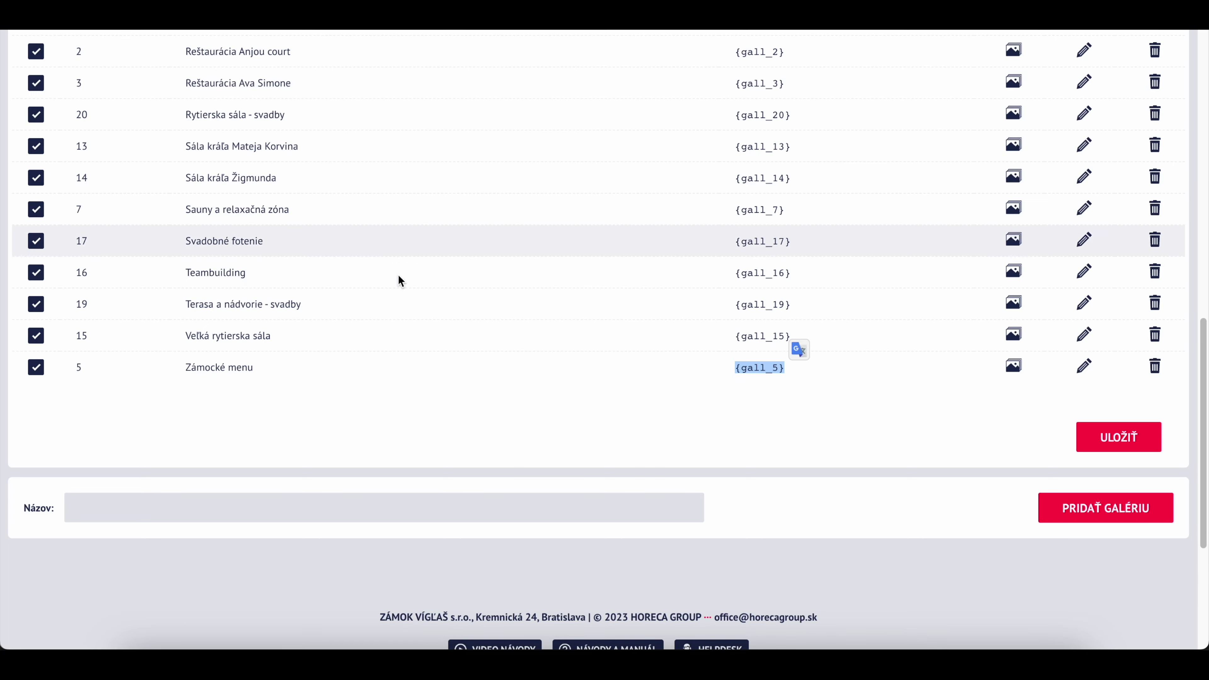
scroll(386, 305, up, 15)
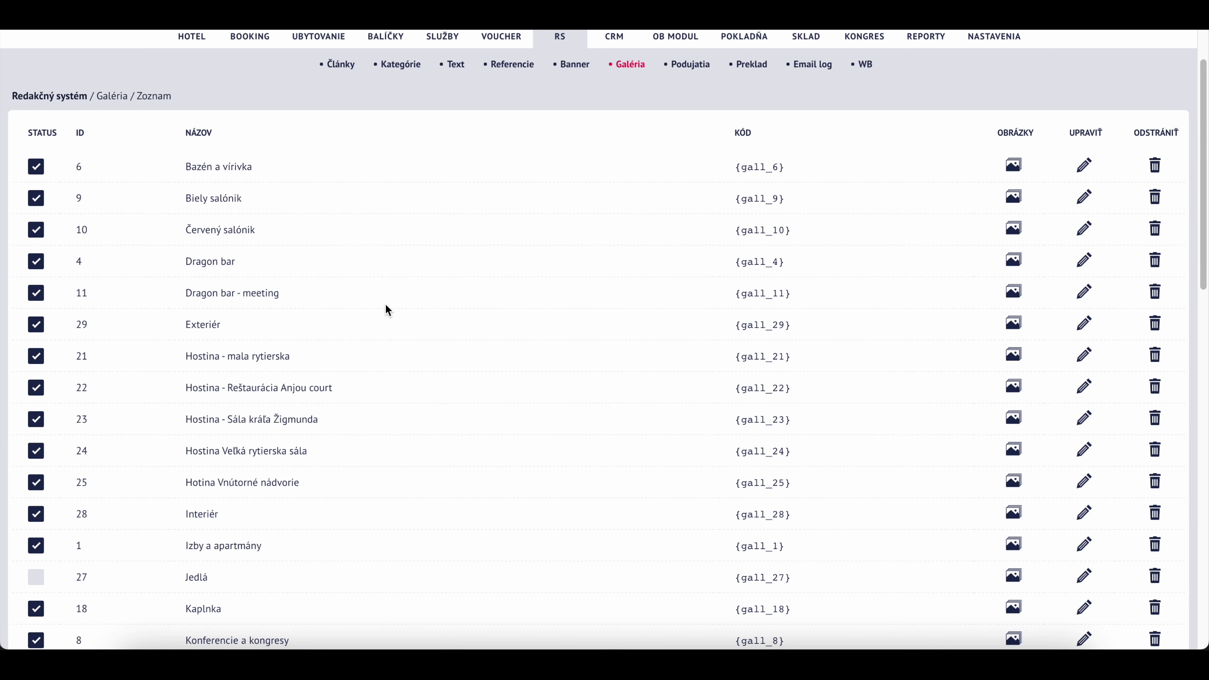
click(455, 141)
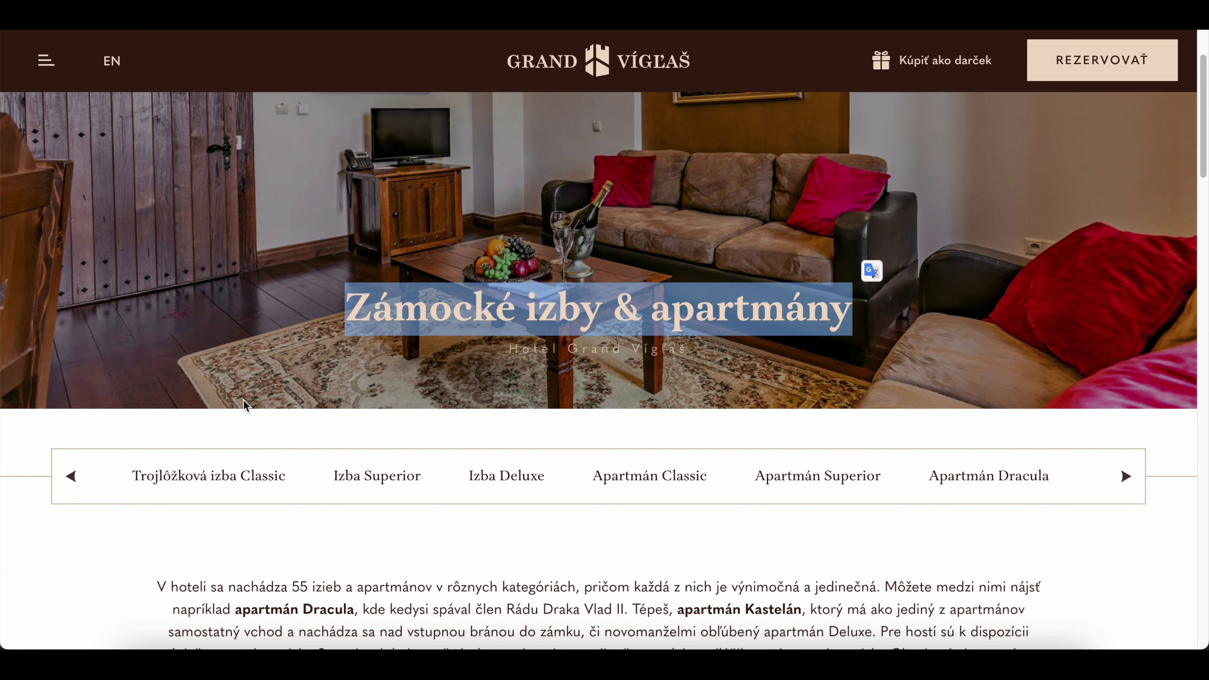
- Try inserting "dsadsa" into the website's Zámocké izby & apartmány heading with inline editing, discard the edit and leave editing mode
scroll(118, 583, down, 3)
click(26, 636)
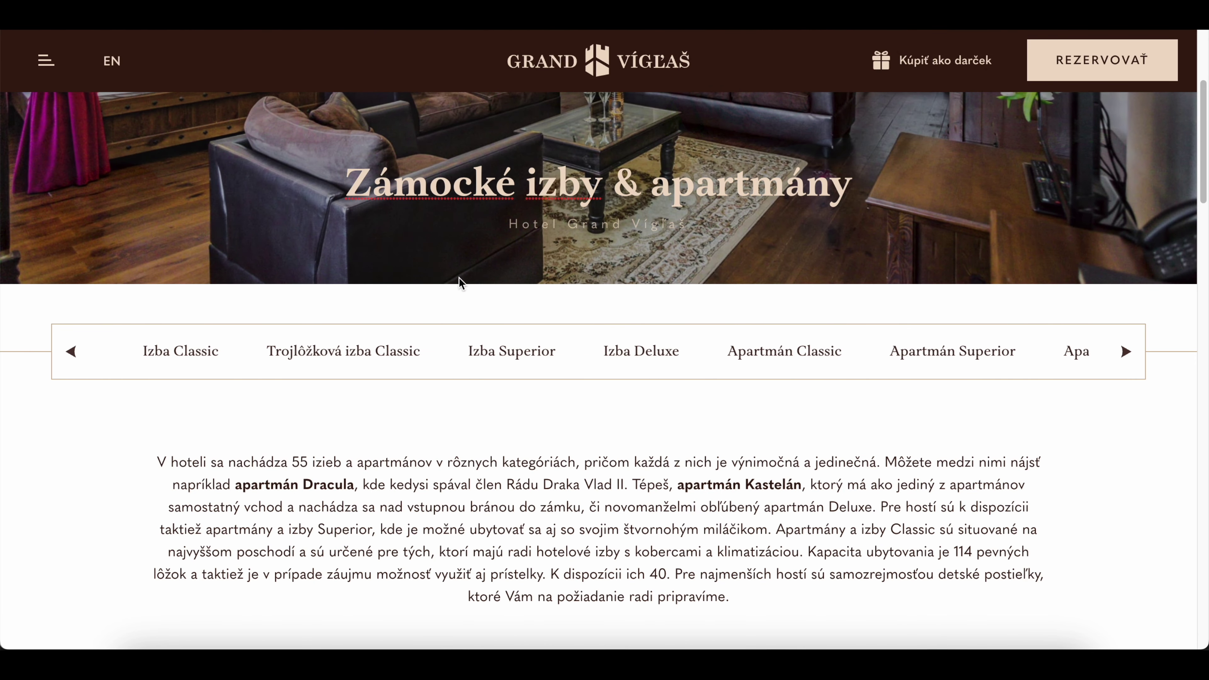
drag(376, 195, 775, 193)
click(572, 200)
text(dsadsa)
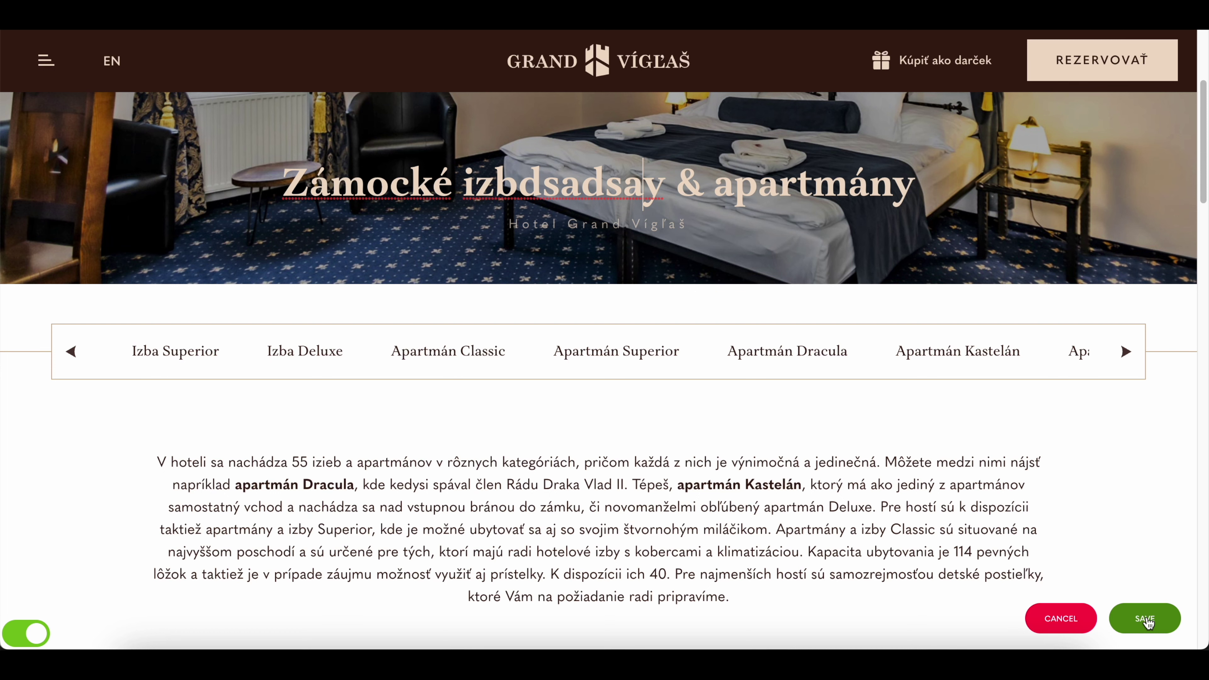
click(1060, 619)
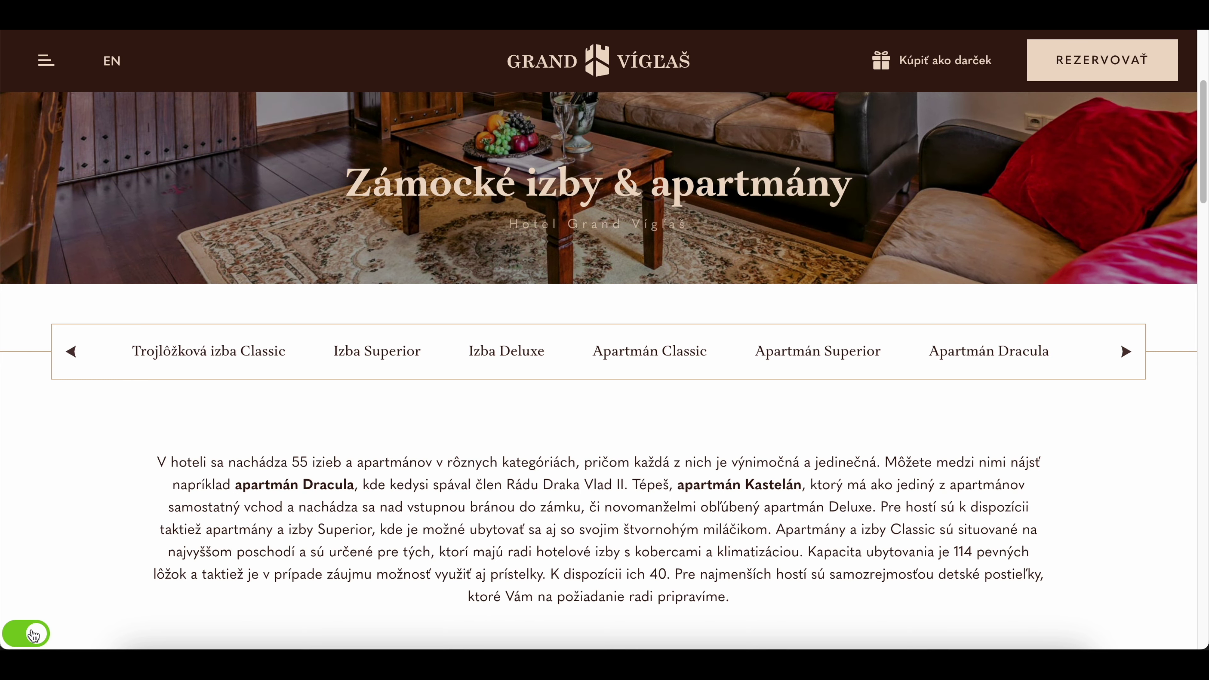
click(19, 638)
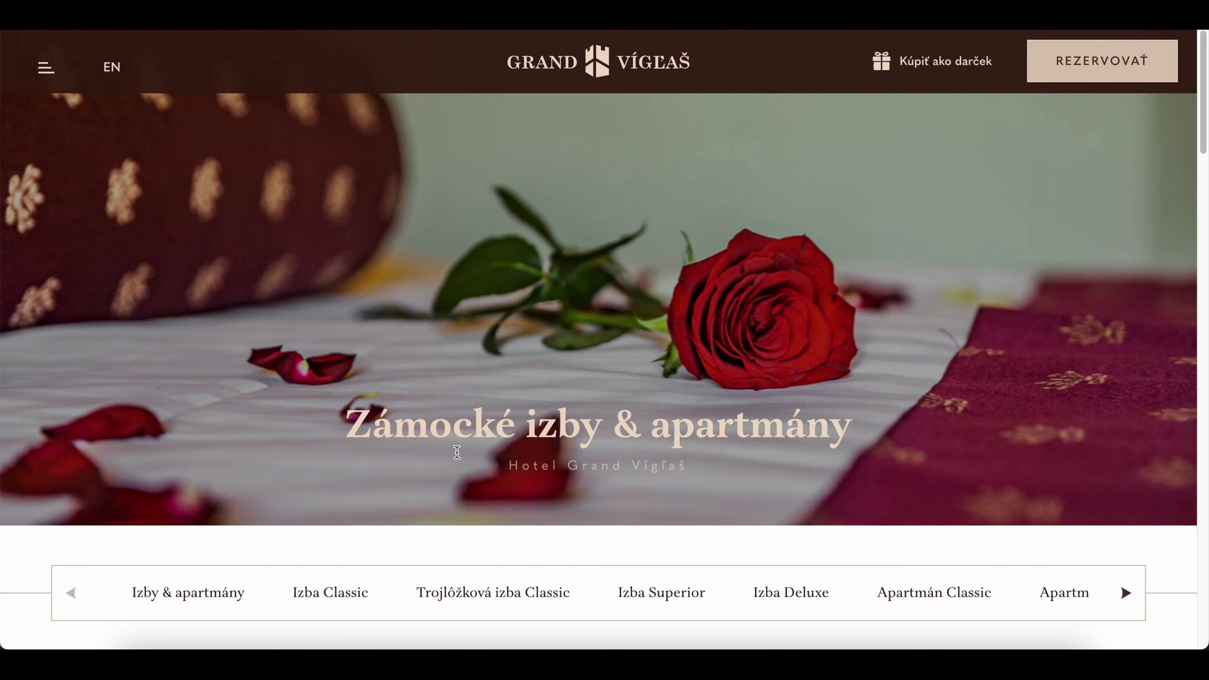
- Review the rest of the rooms page down to its footer, and examine the Wellness page with its submenu
scroll(397, 313, down, 15)
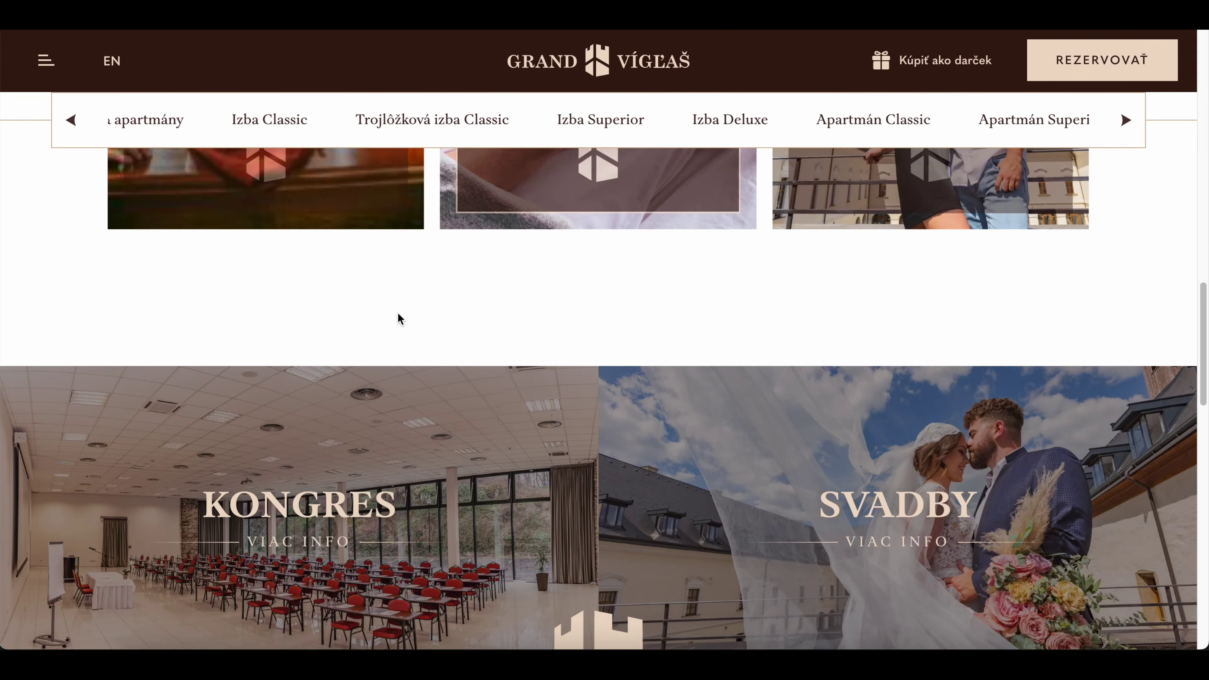
scroll(398, 313, down, 10)
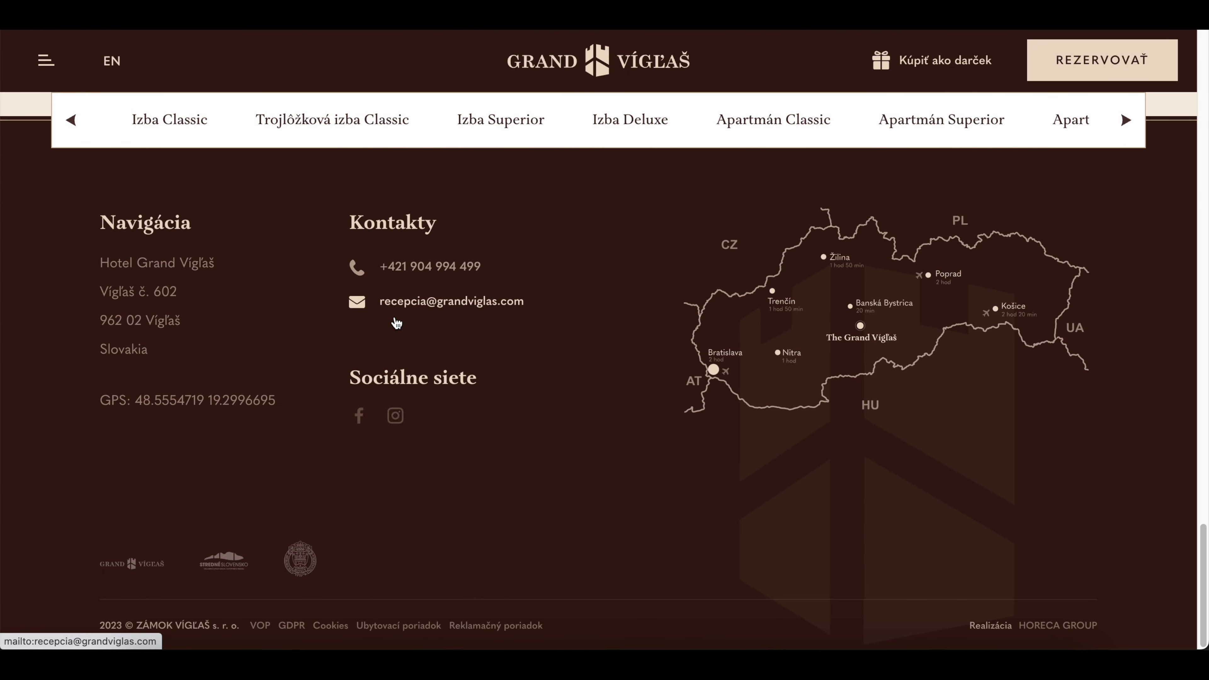
scroll(397, 323, up, 3)
scroll(395, 324, up, 12)
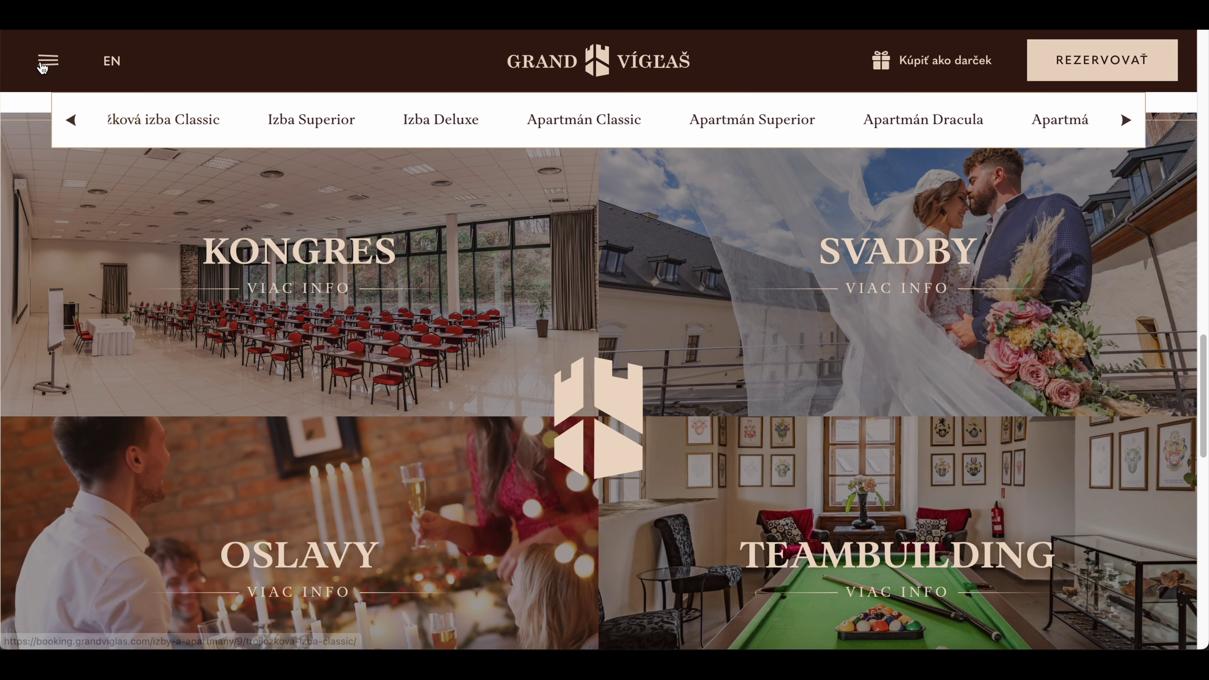
click(48, 60)
click(290, 340)
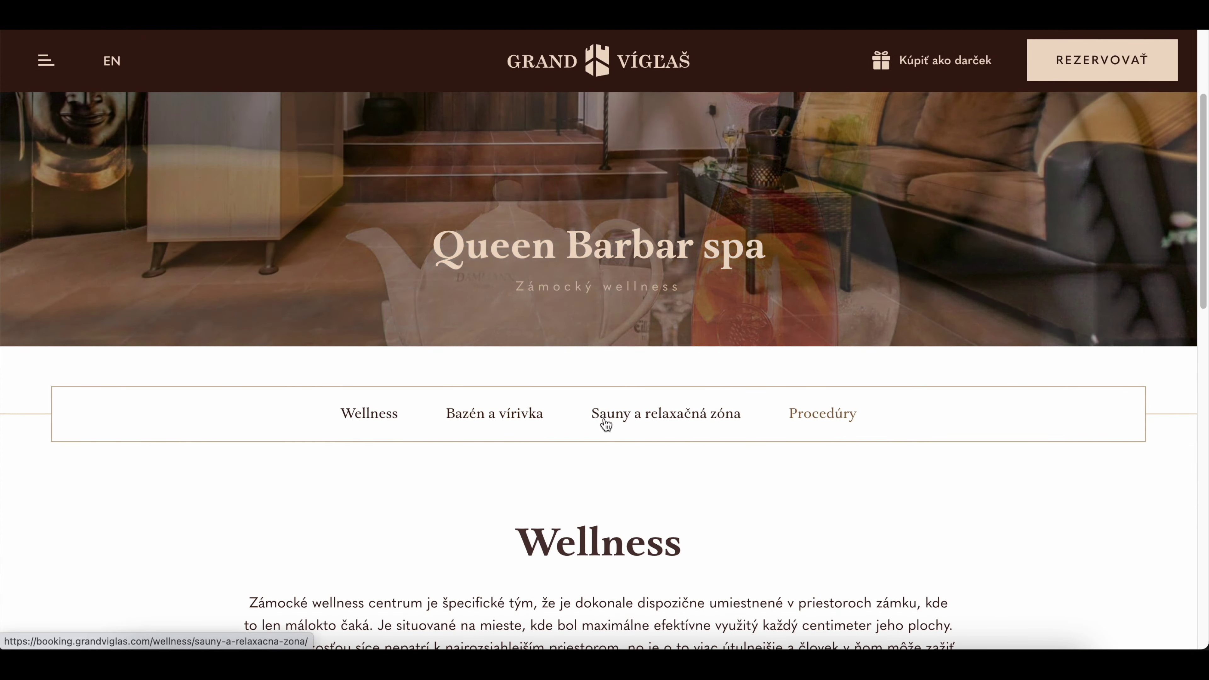
scroll(422, 405, down, 8)
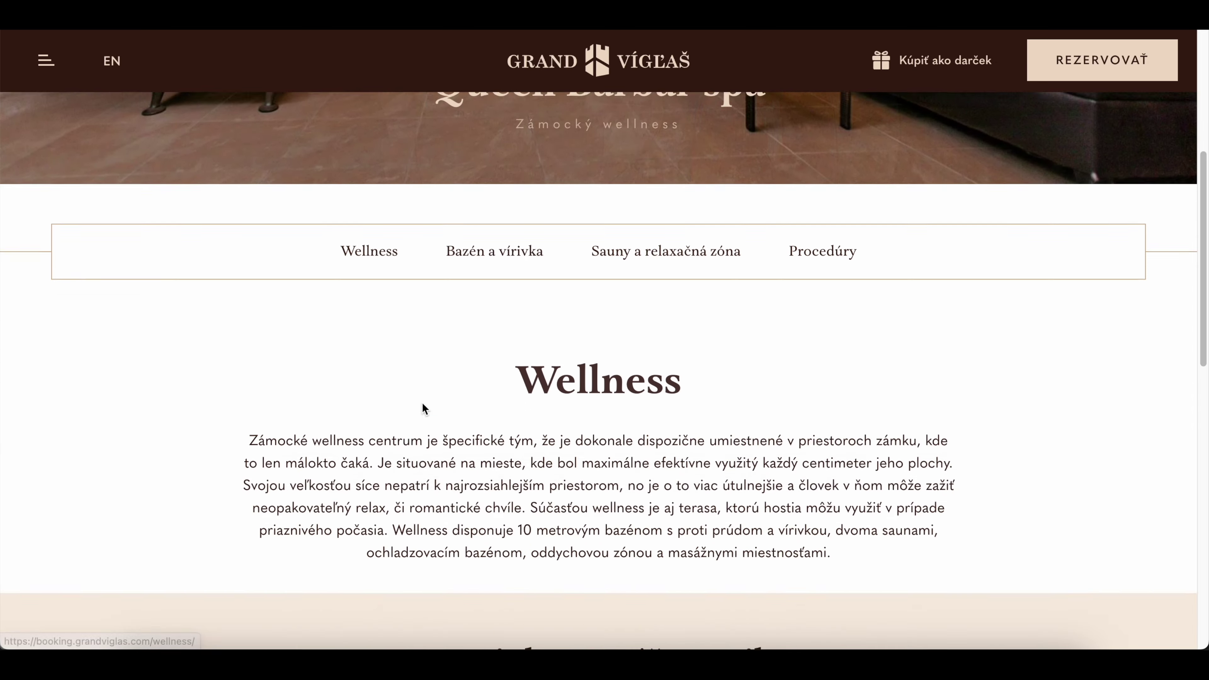
scroll(453, 170, up, 8)
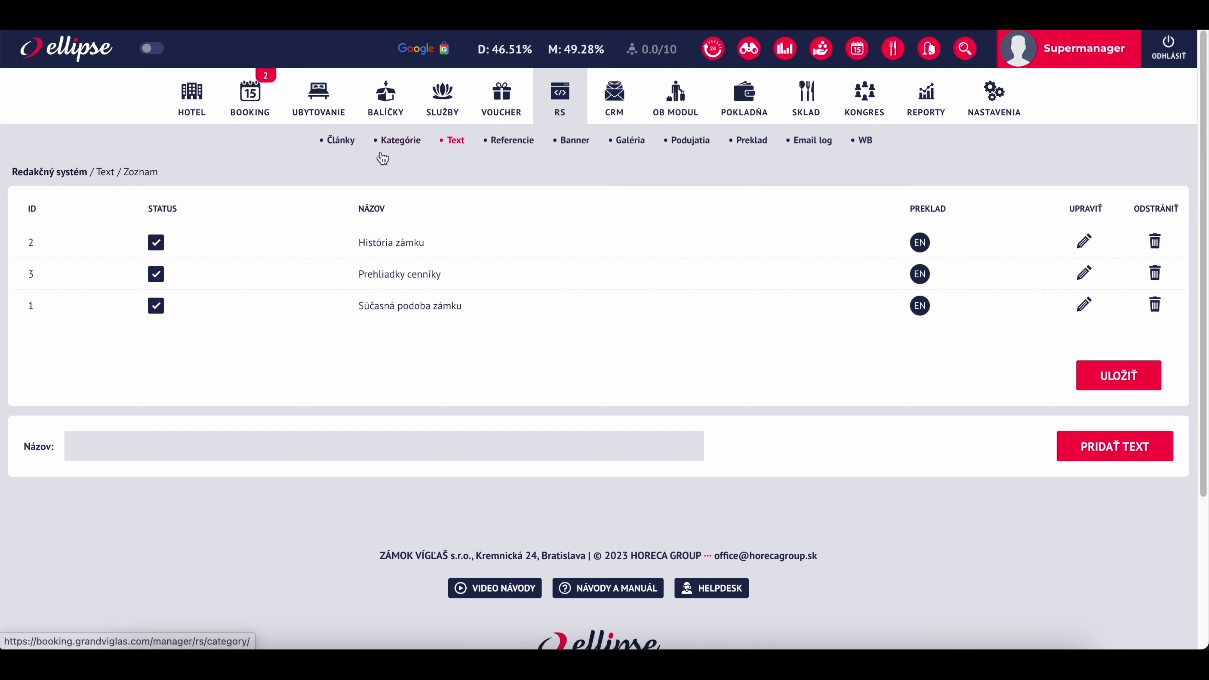
- Open the editorial system's category list, review its menus and add a new category named SPA
click(395, 154)
scroll(329, 325, down, 6)
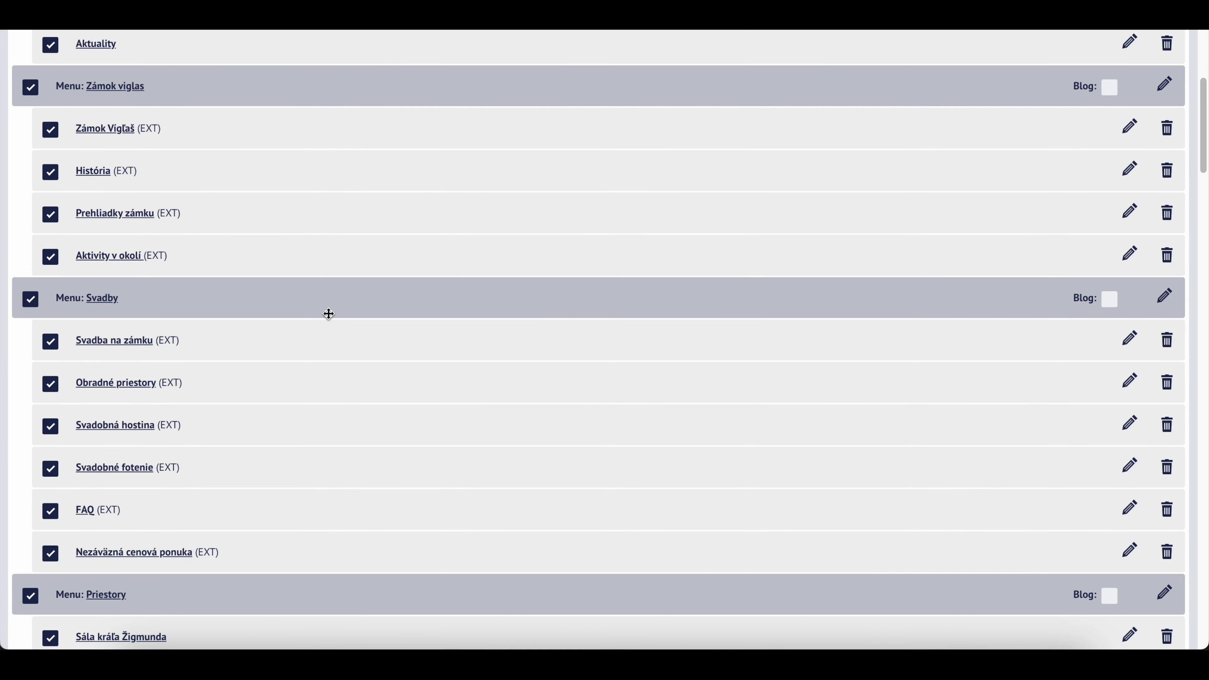
scroll(328, 314, down, 20)
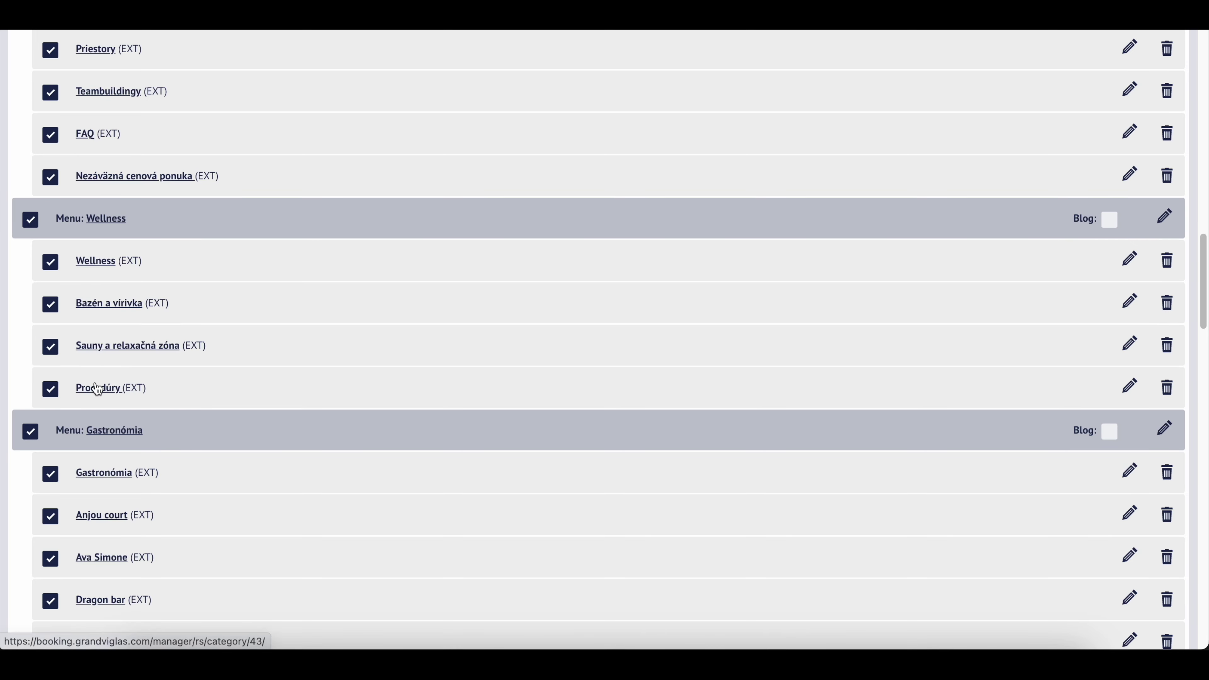
scroll(146, 296, down, 20)
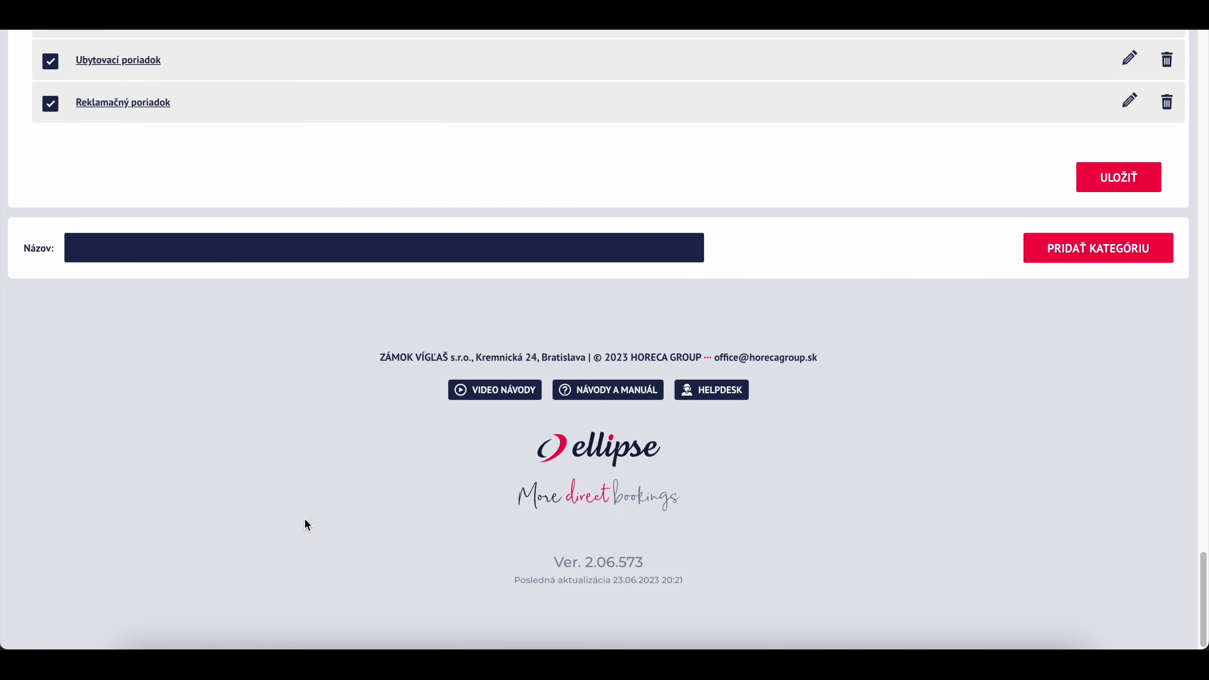
scroll(277, 531, up, 20)
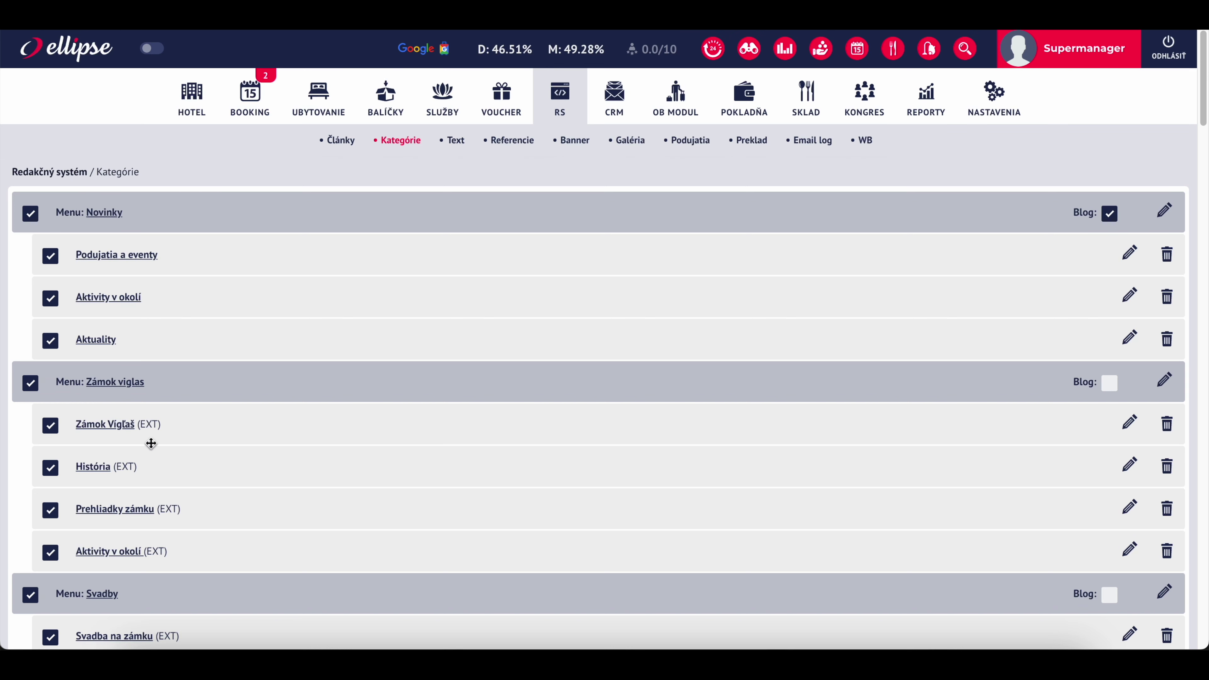
scroll(151, 441, down, 20)
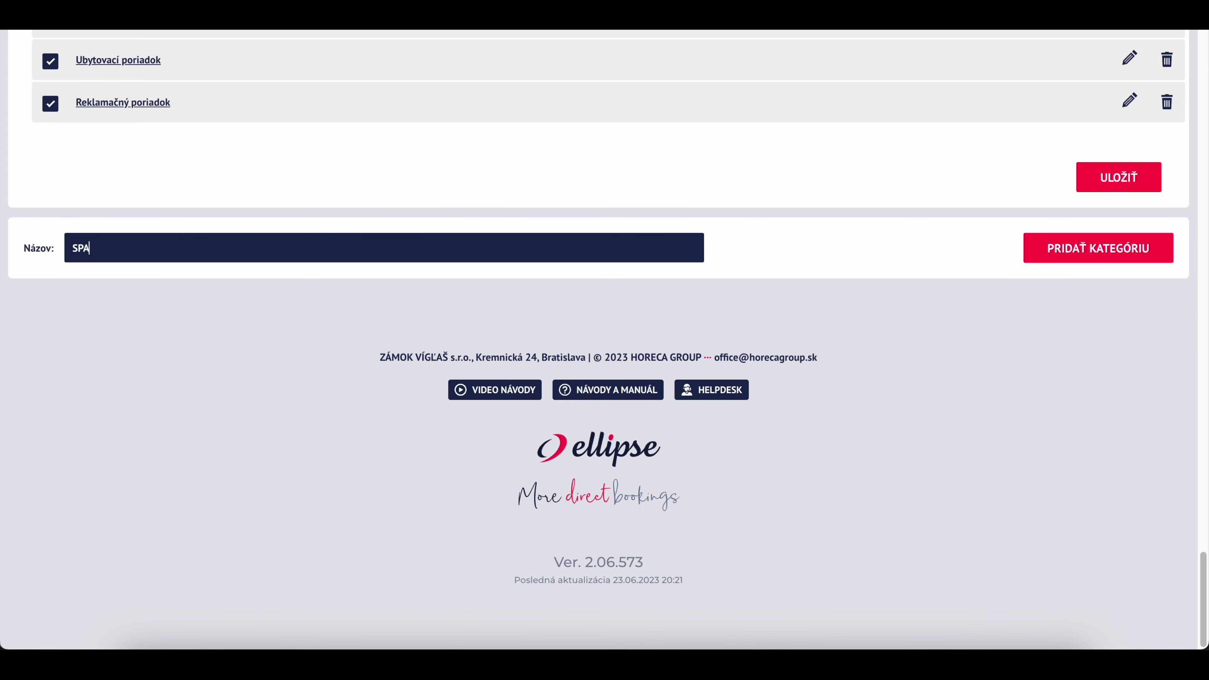
key(Return)
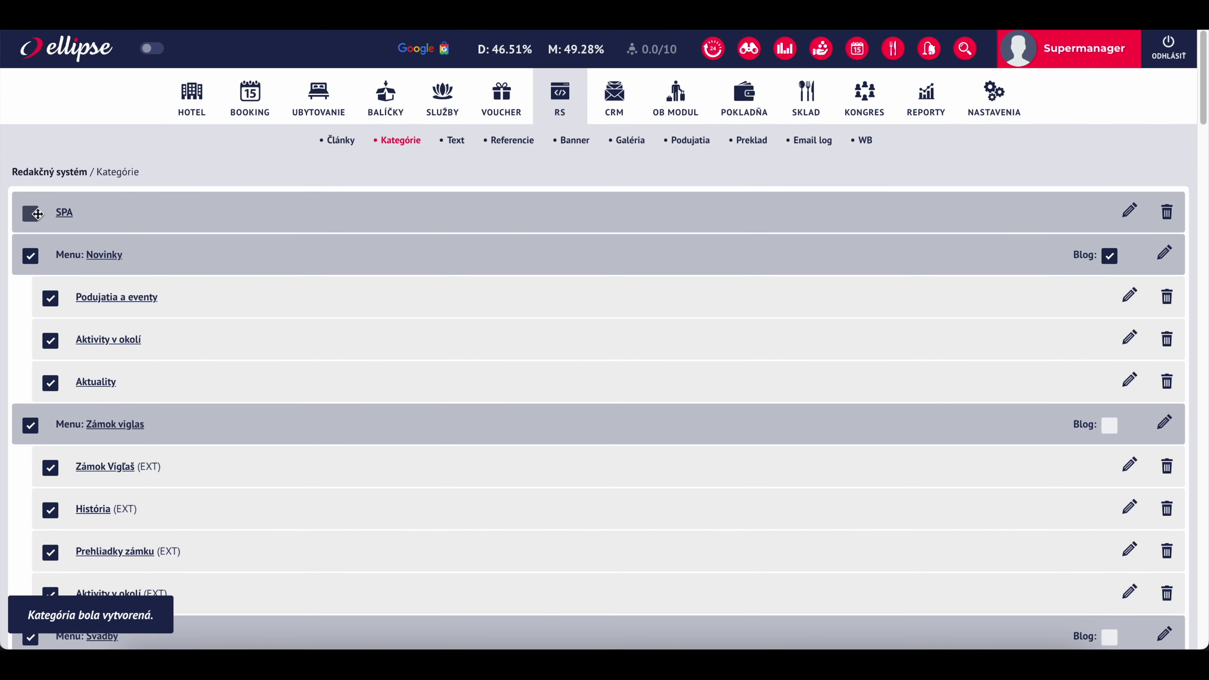
- Enable the SPA category, place it below Procedúry in the Wellness menu, save, and reload the website's Wellness page
drag(143, 214, 151, 348)
drag(270, 346, 168, 384)
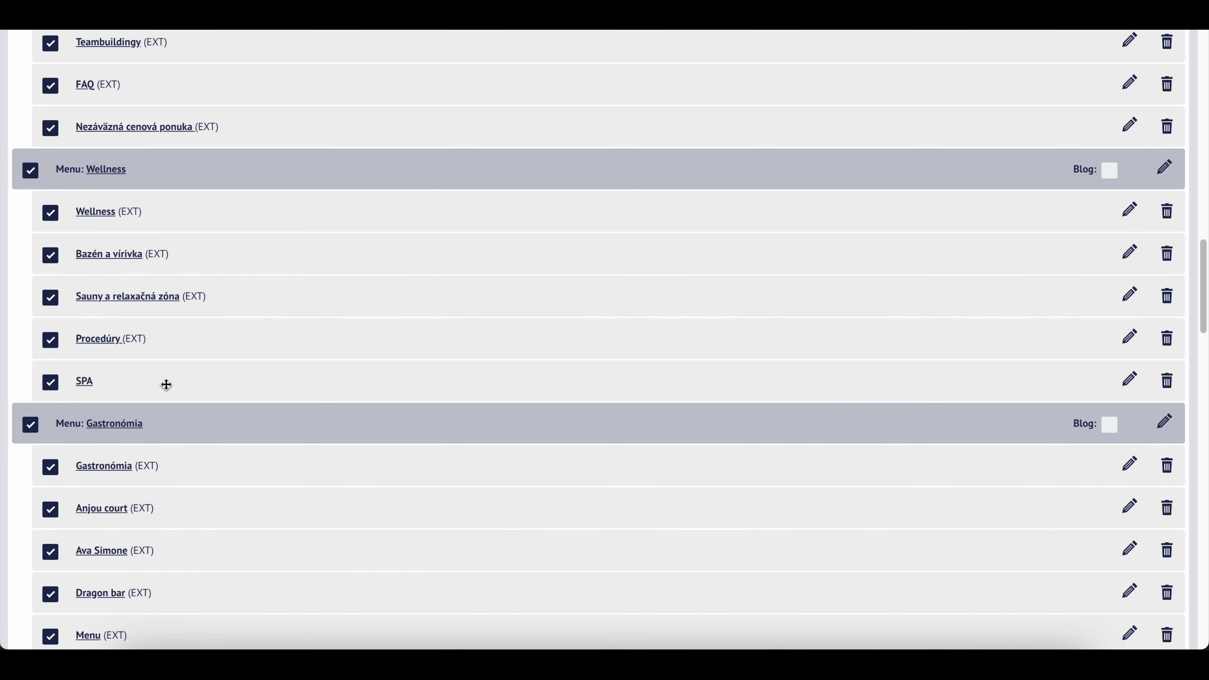
scroll(1148, 317, down, 15)
click(1139, 195)
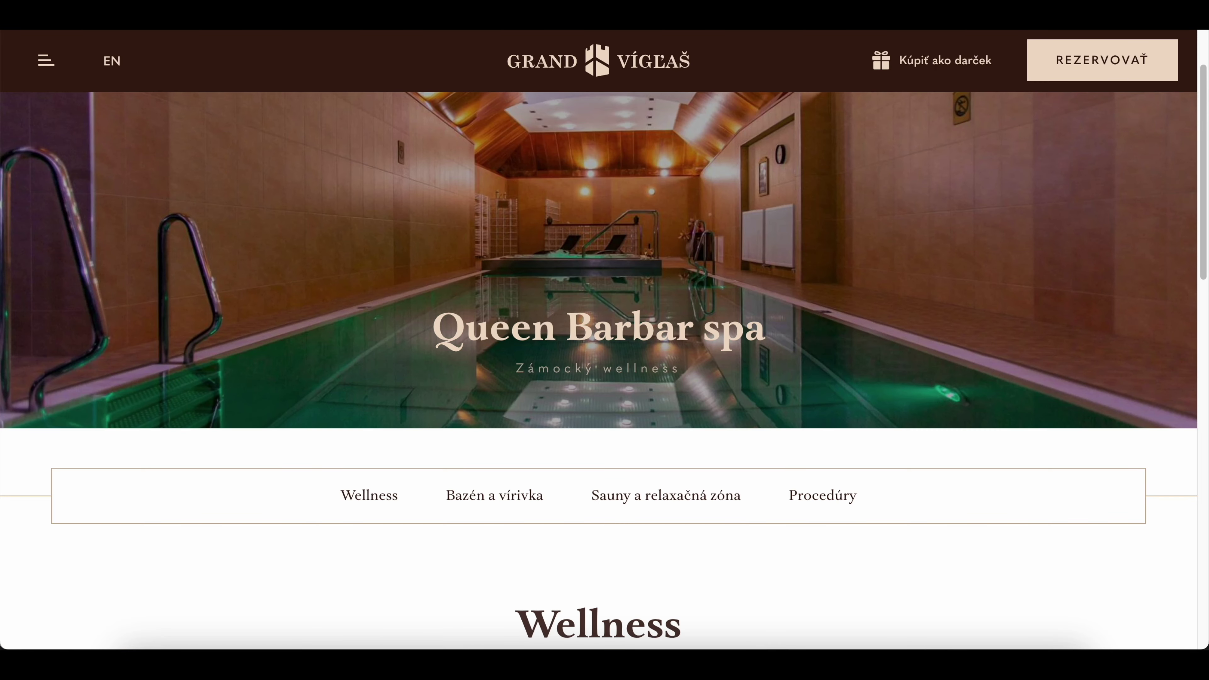
key(super+r)
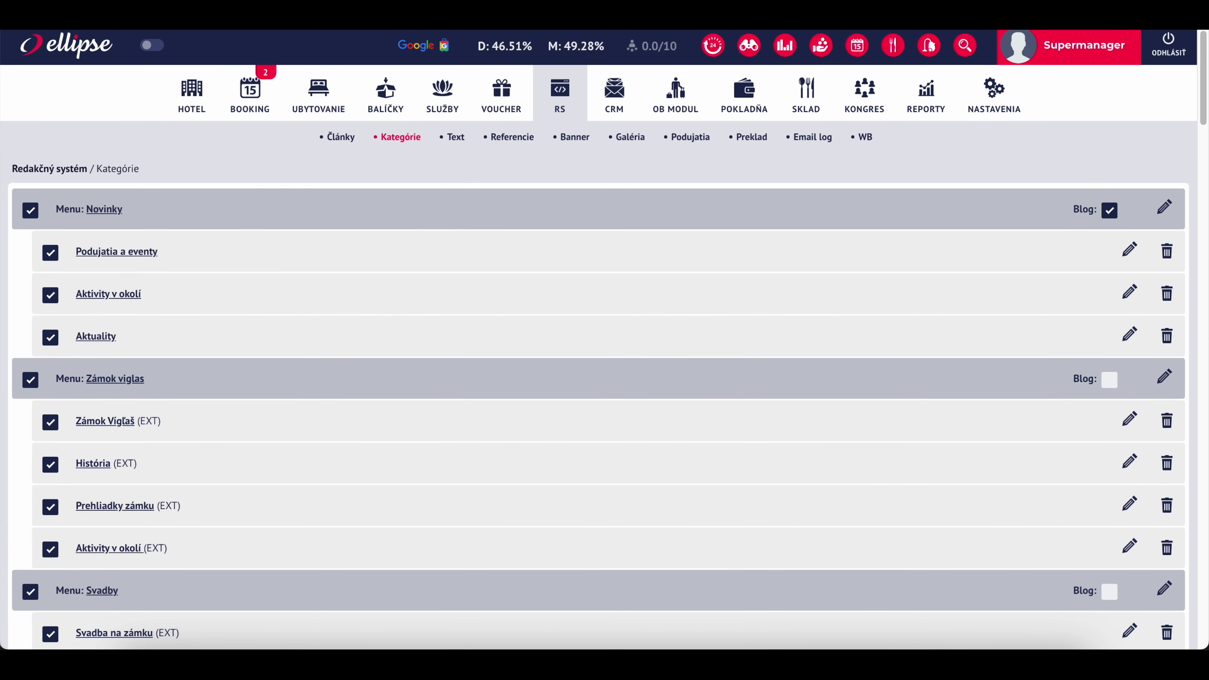
- Open the Procedúry category under the Wellness menu and copy its external link /wellness/procedury/
scroll(216, 180, down, 20)
scroll(384, 286, up, 20)
scroll(391, 270, down, 10)
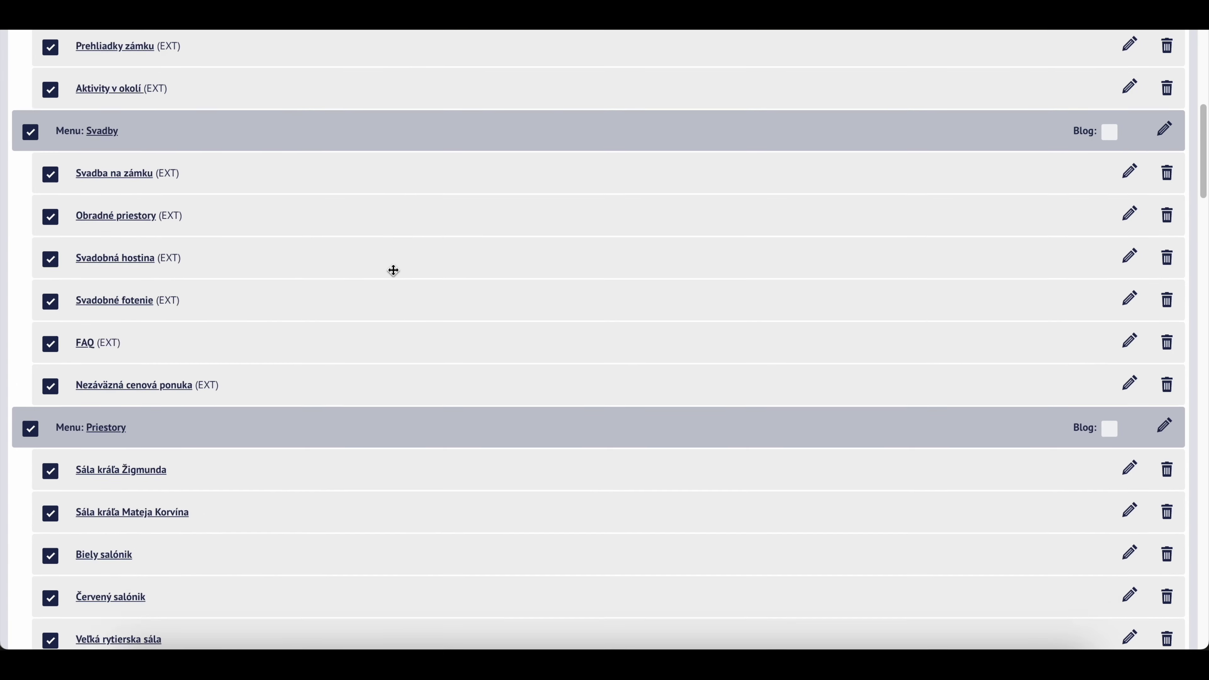
scroll(384, 300, down, 9)
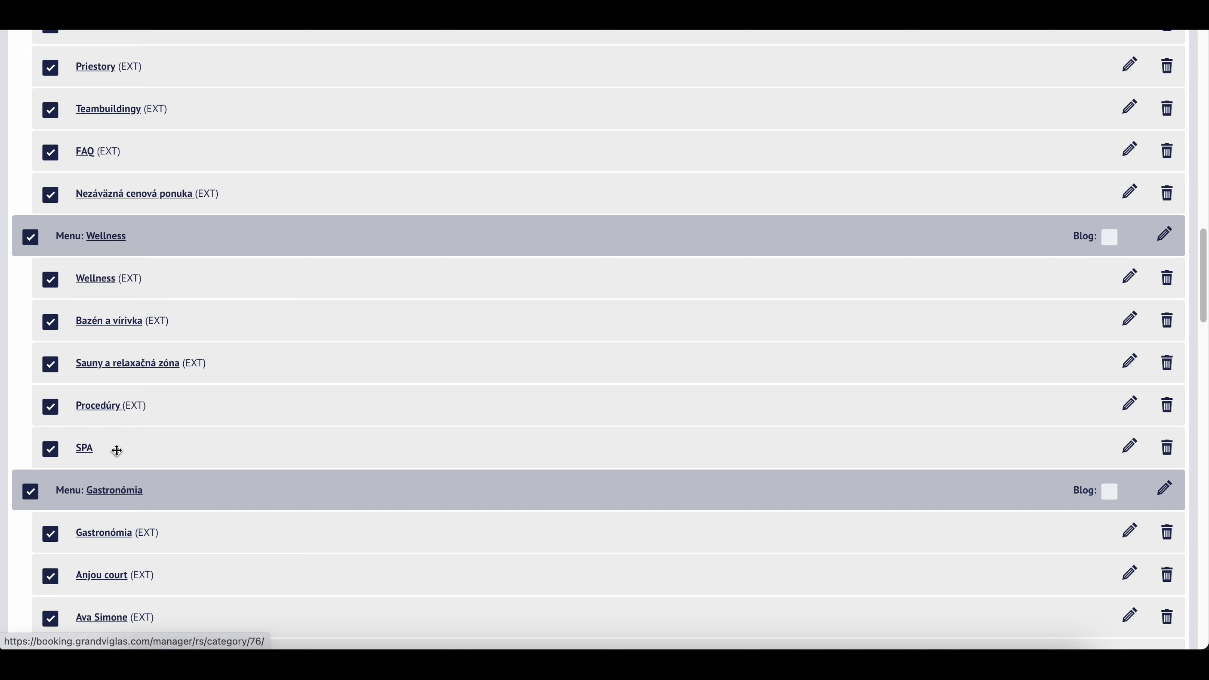
click(1131, 405)
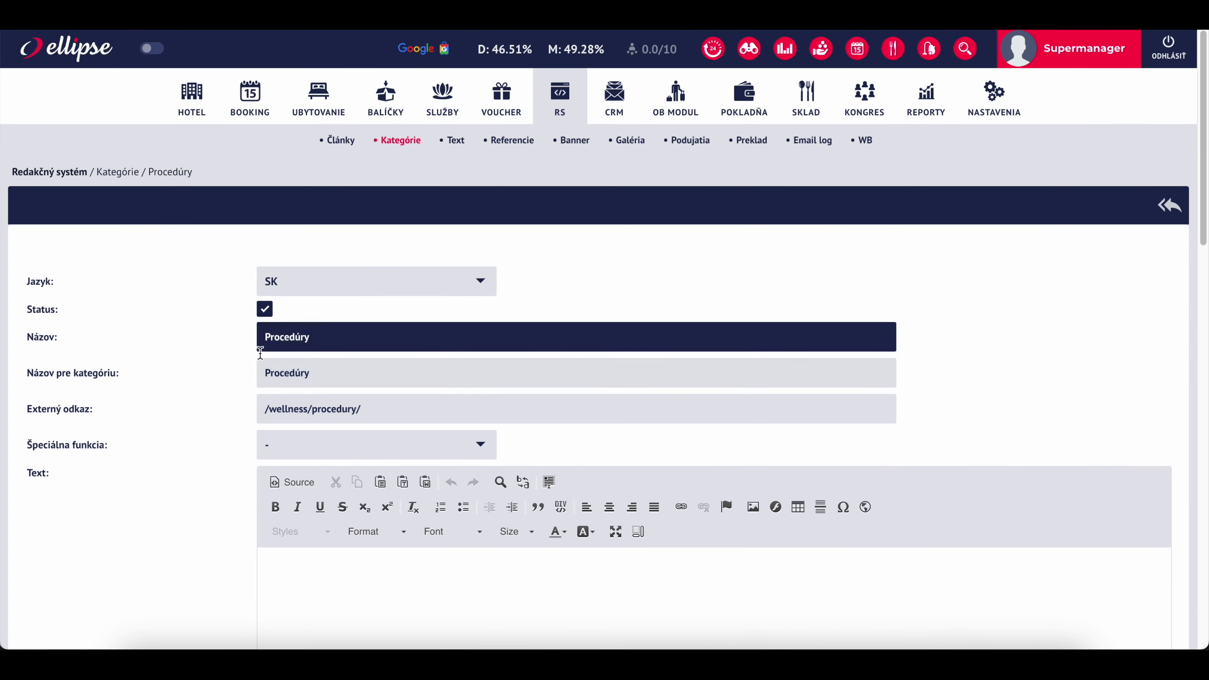
double_click(330, 409)
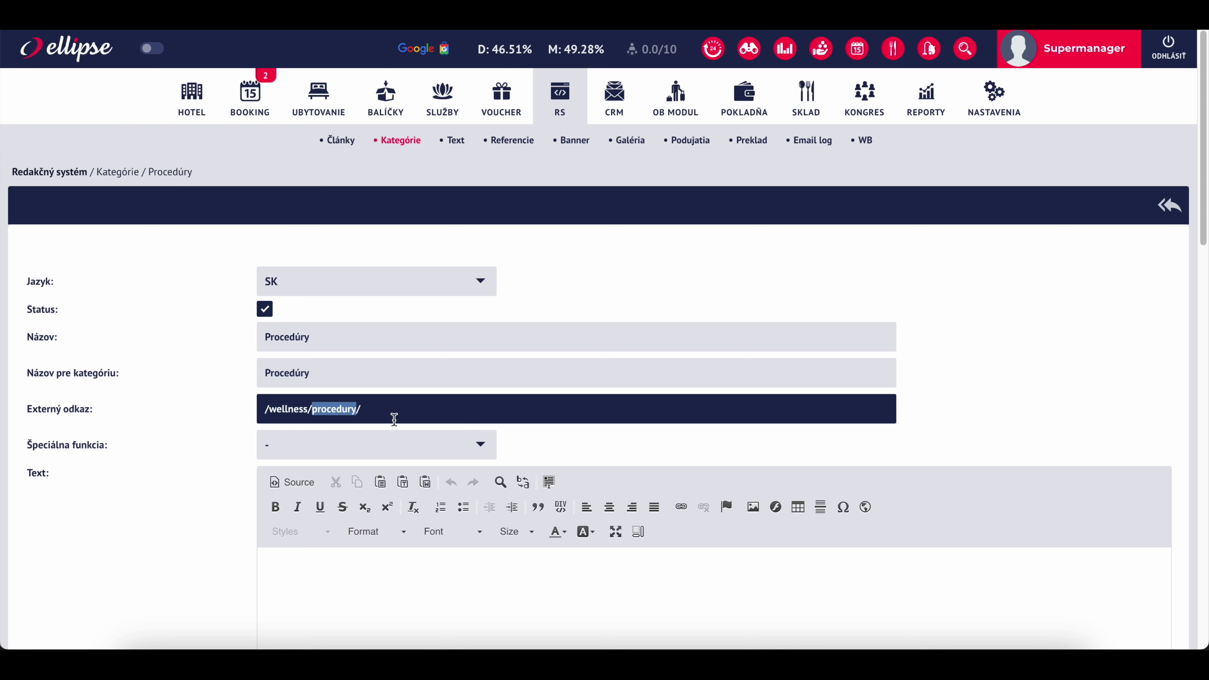
drag(395, 413, 232, 417)
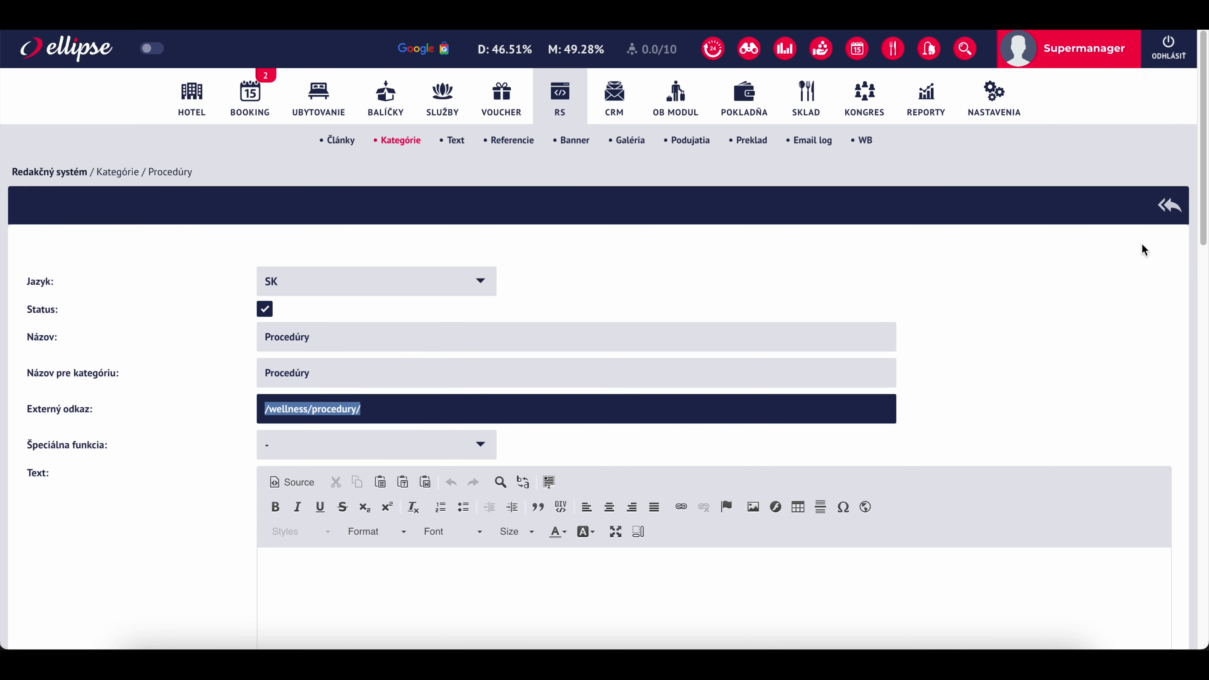
- Open the SPA category under the Wellness menu and set its external link to /wellness/spa/
click(1167, 207)
scroll(619, 398, down, 5)
scroll(598, 401, down, 10)
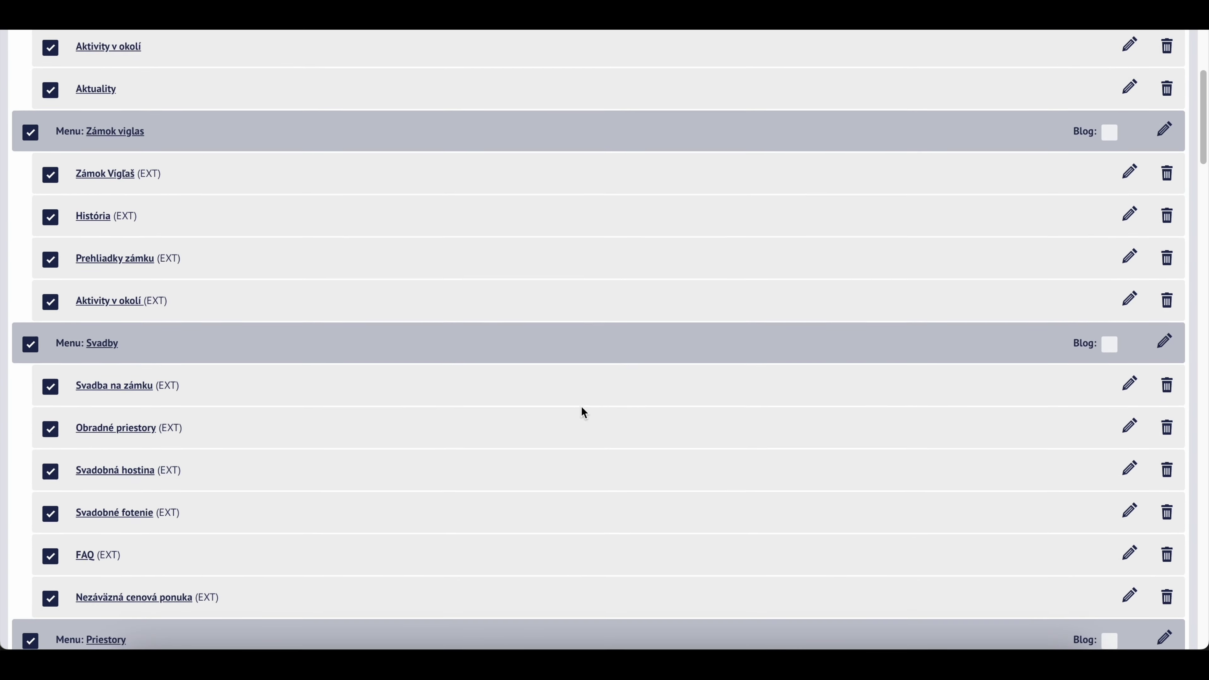
scroll(508, 422, down, 8)
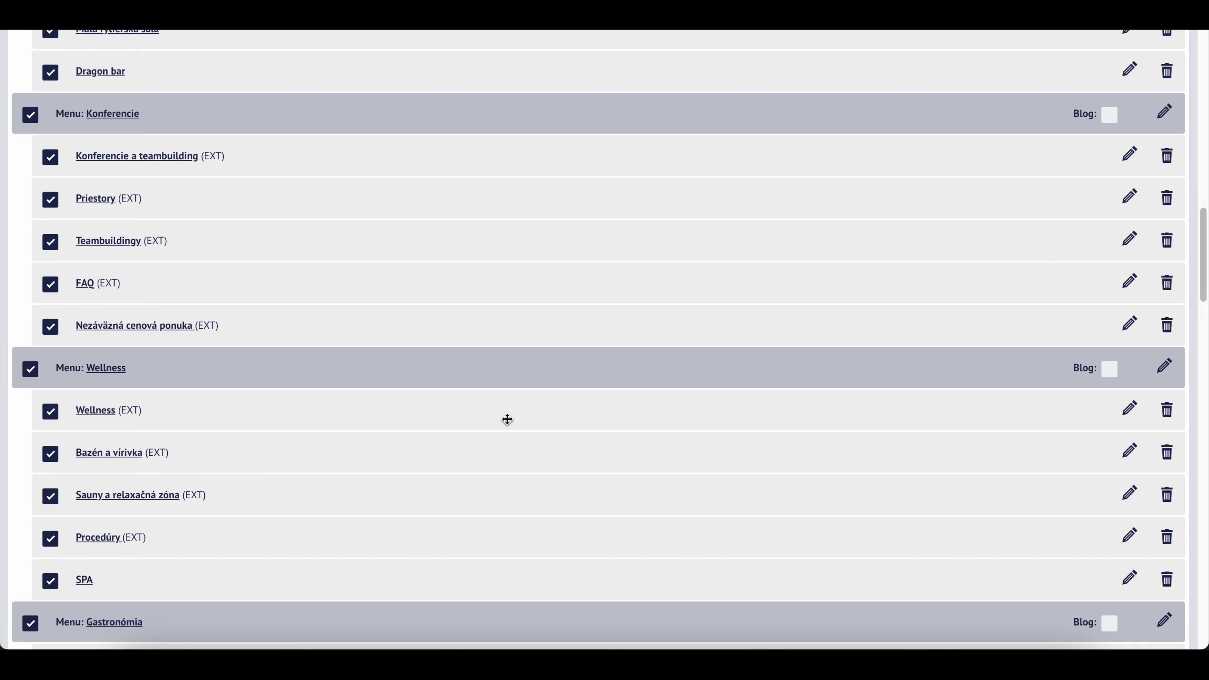
click(1128, 470)
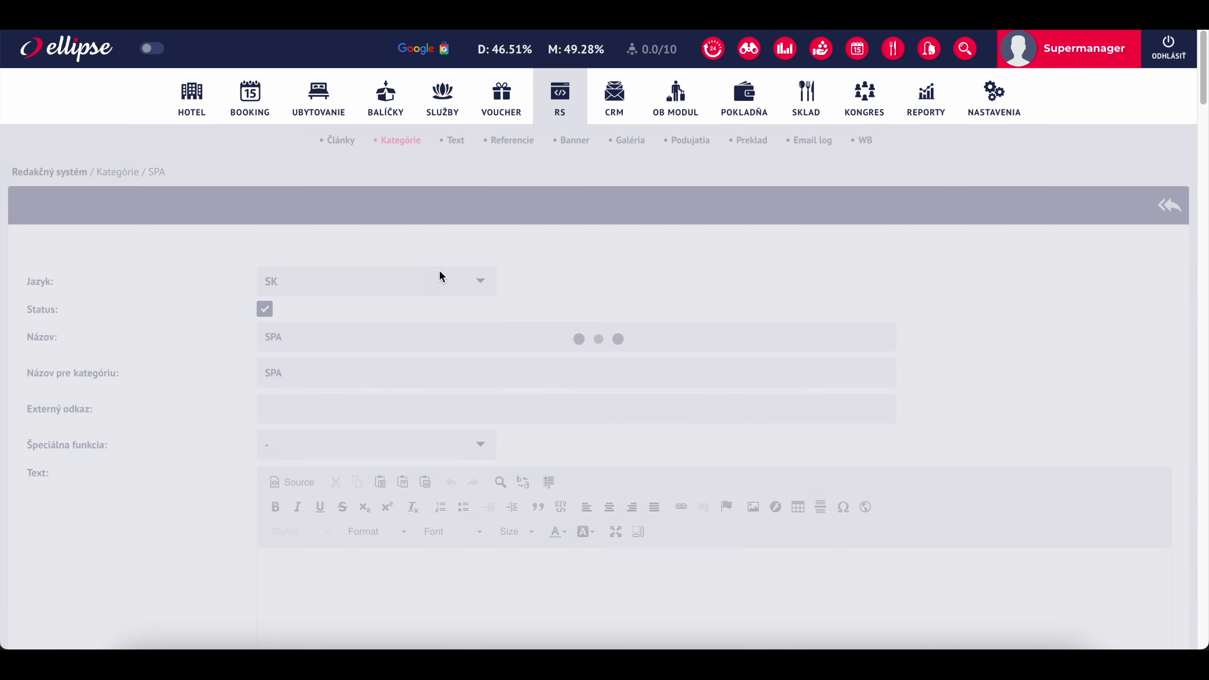
click(306, 402)
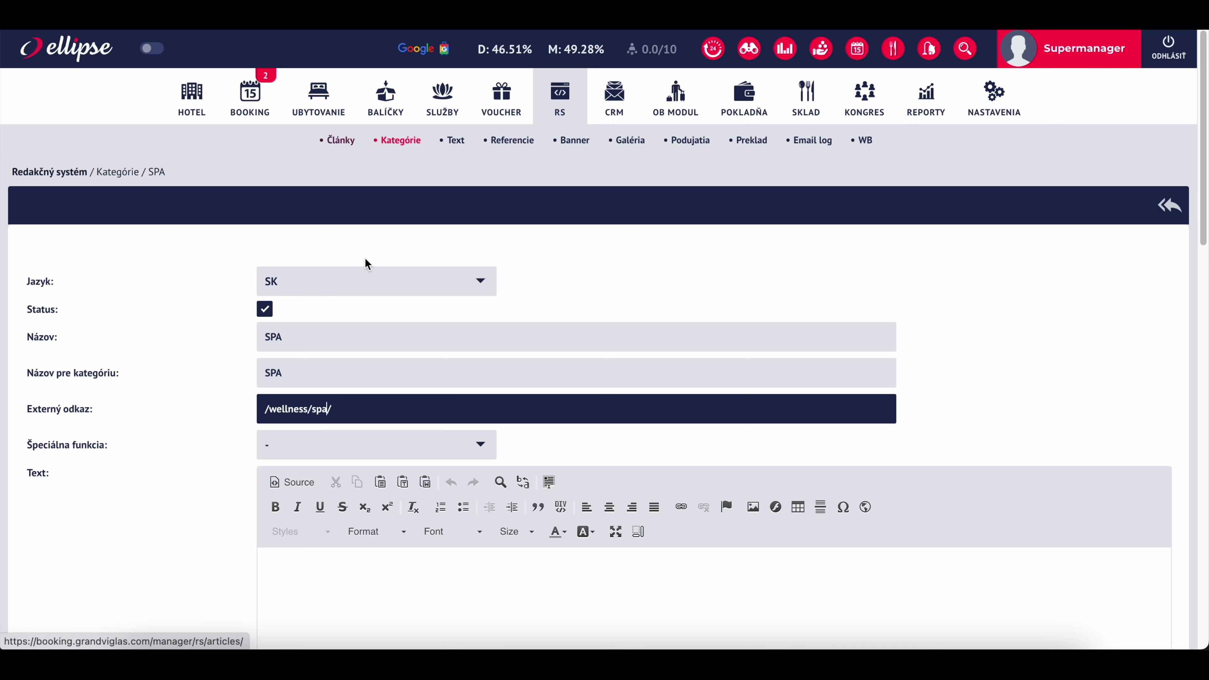
- Save the SPA category's external link and test the SPA item in the website's Wellness menu
key(Return)
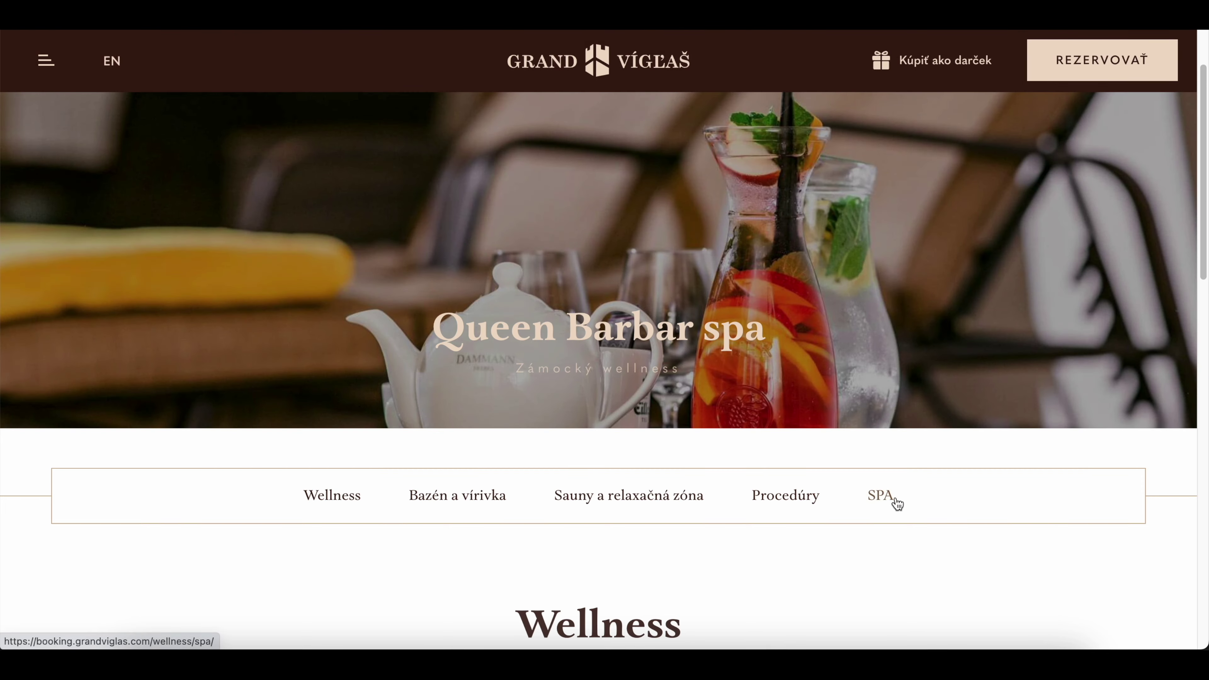
click(890, 499)
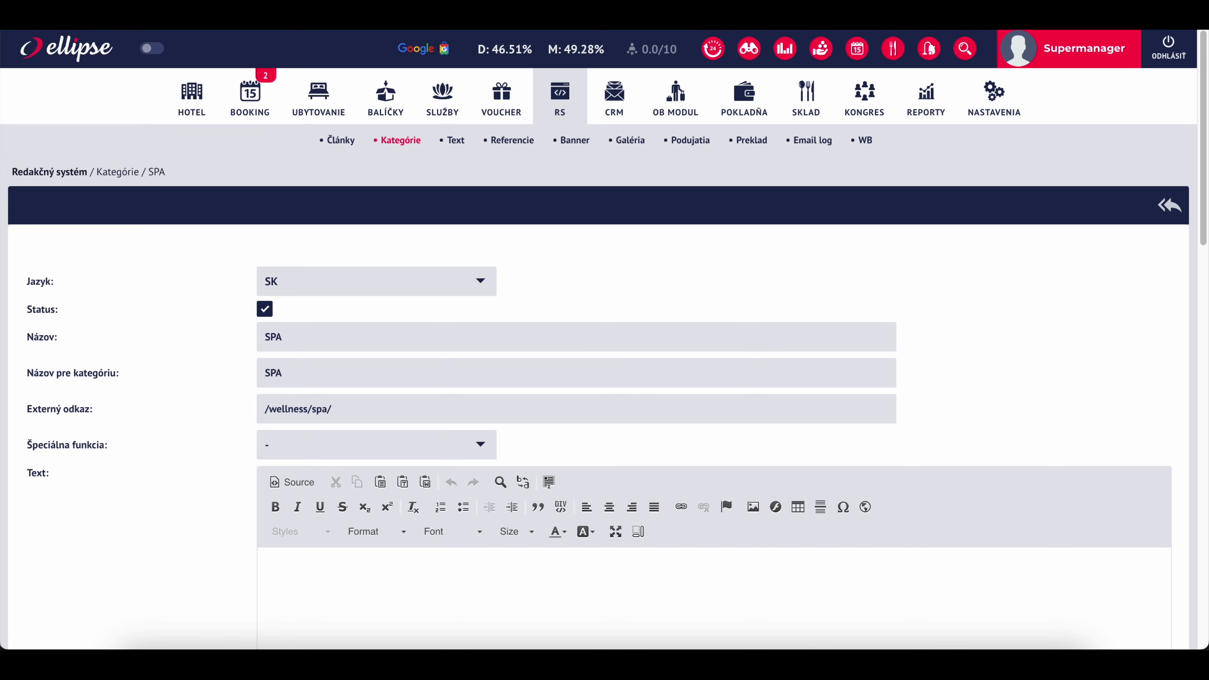
- Open the editorial system's article list and add a new article named SPA
click(332, 141)
scroll(412, 261, down, 15)
click(263, 241)
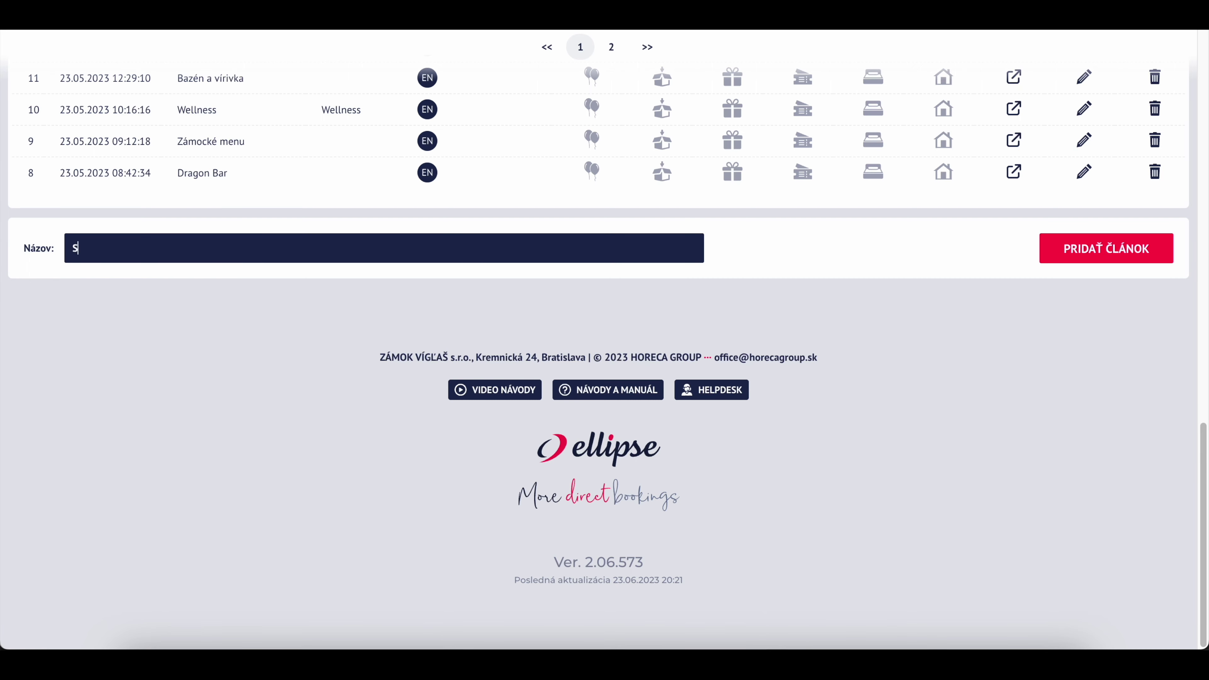
key(Return)
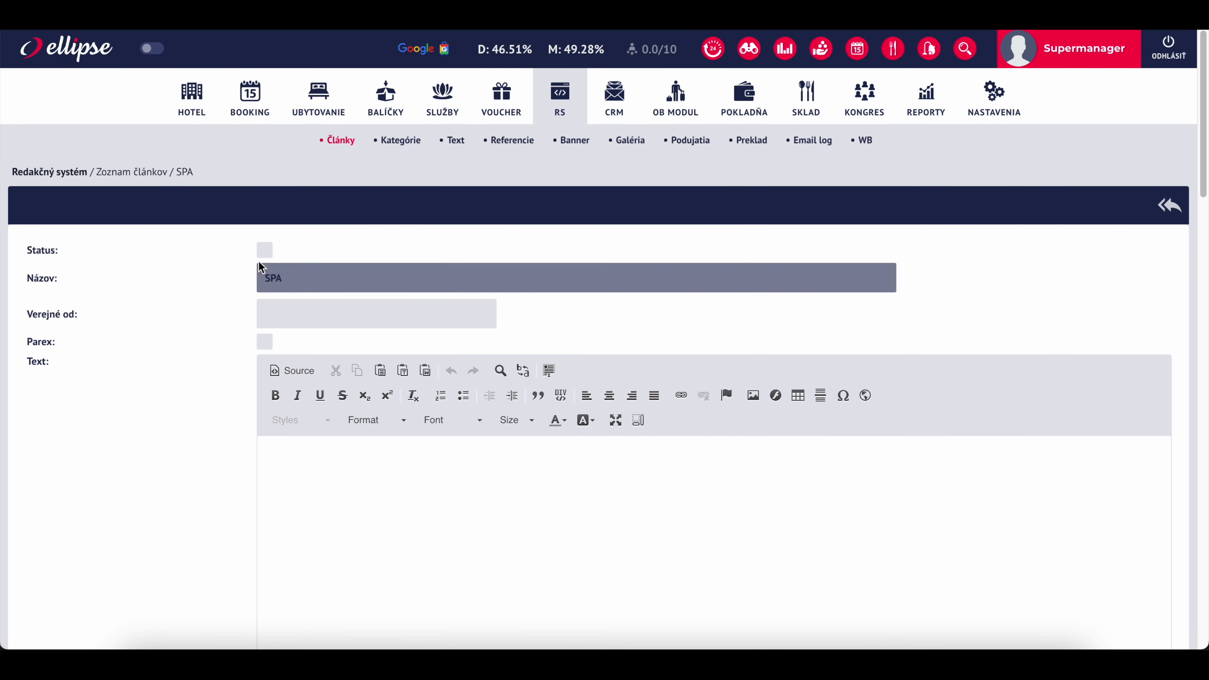
- Enable the SPA article, enter "test" as its text and save it
click(331, 470)
text(test)
scroll(540, 324, down, 20)
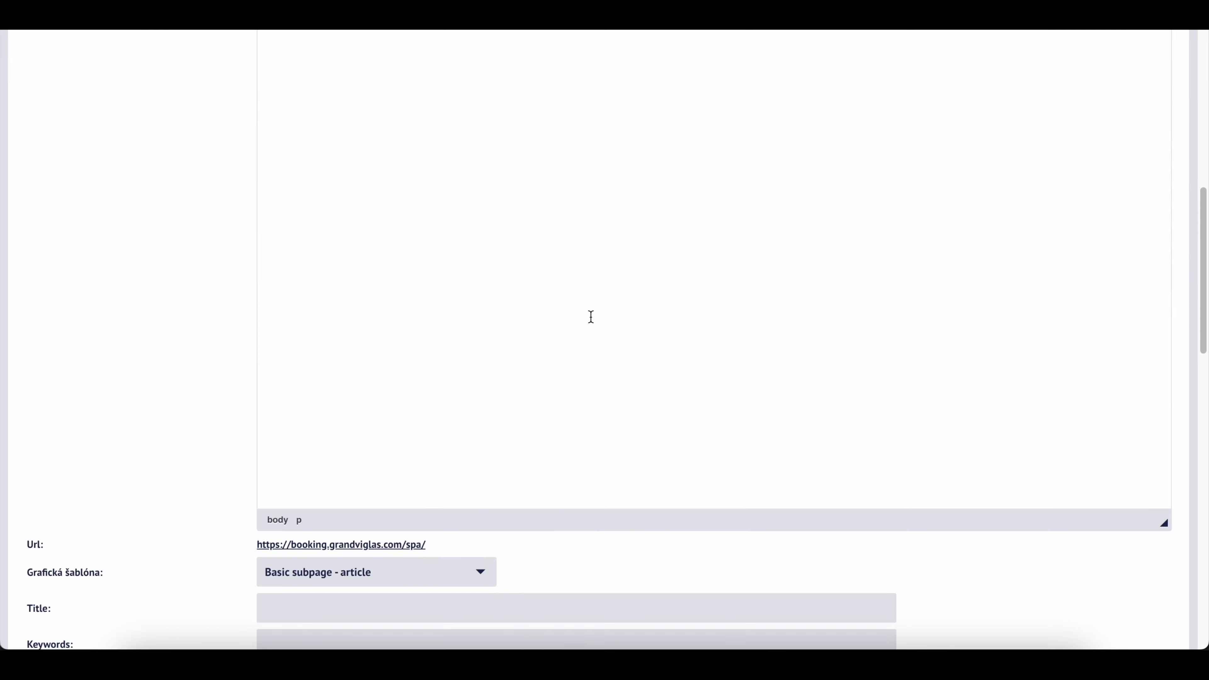
click(1158, 335)
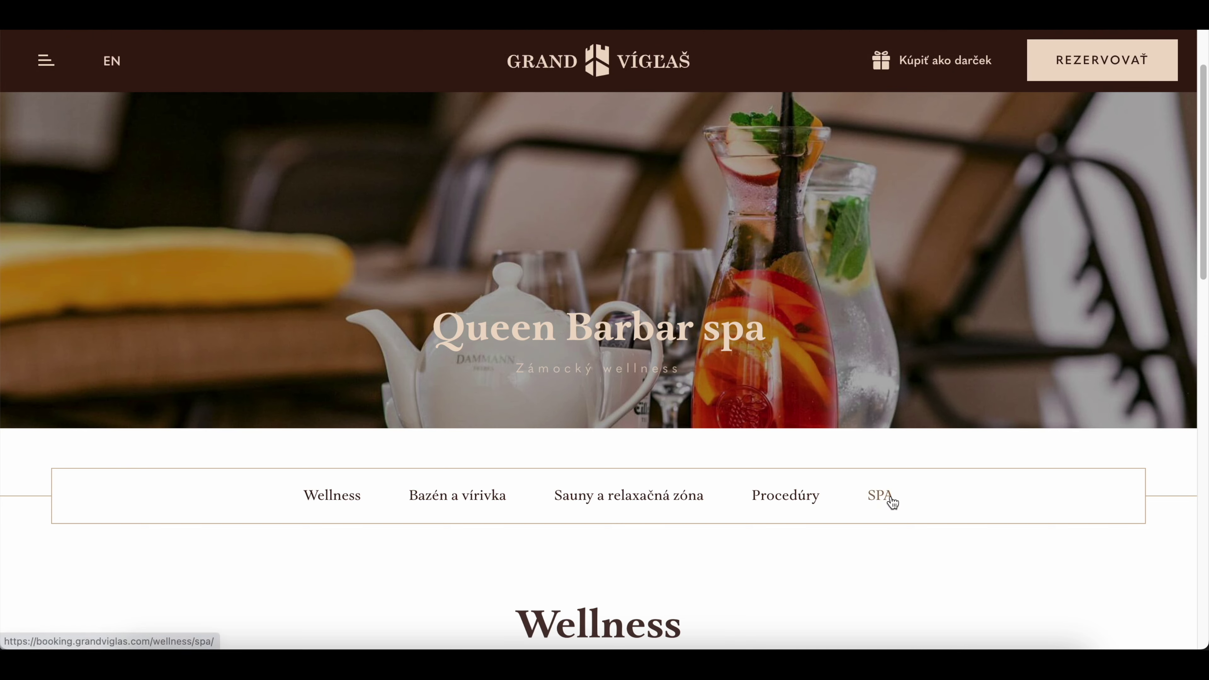
- Open SPA from the website's Wellness menu and review the page's heading and text
click(881, 493)
scroll(846, 341, down, 9)
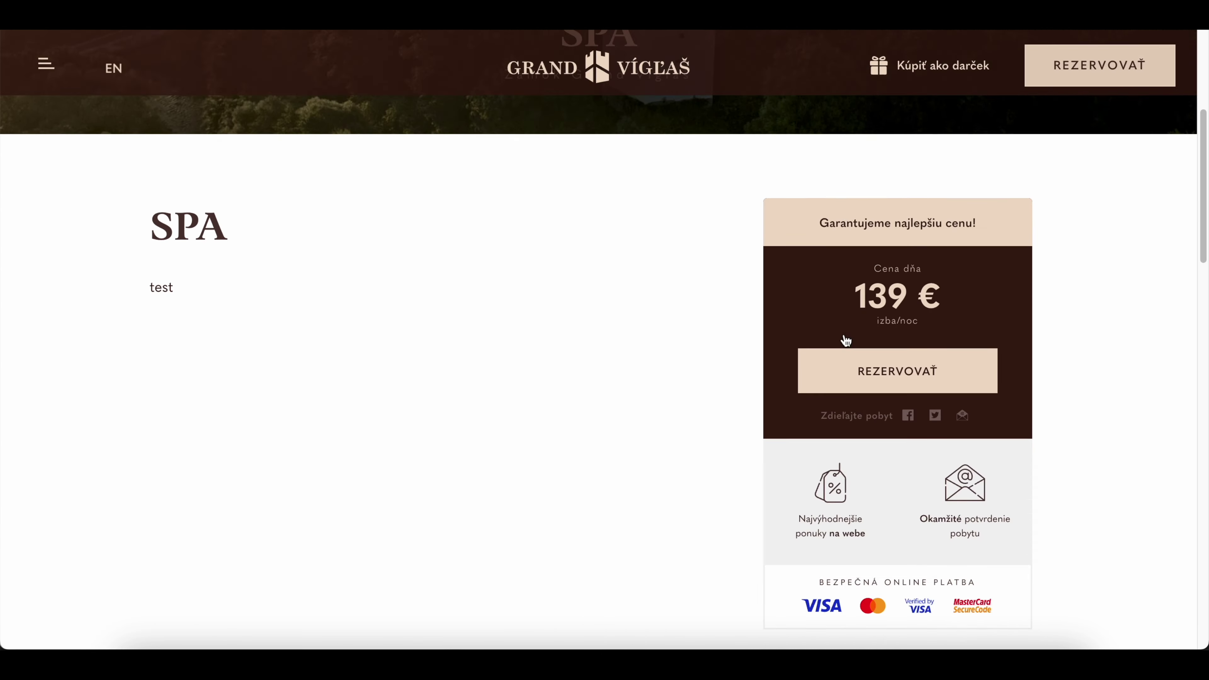
scroll(845, 340, up, 2)
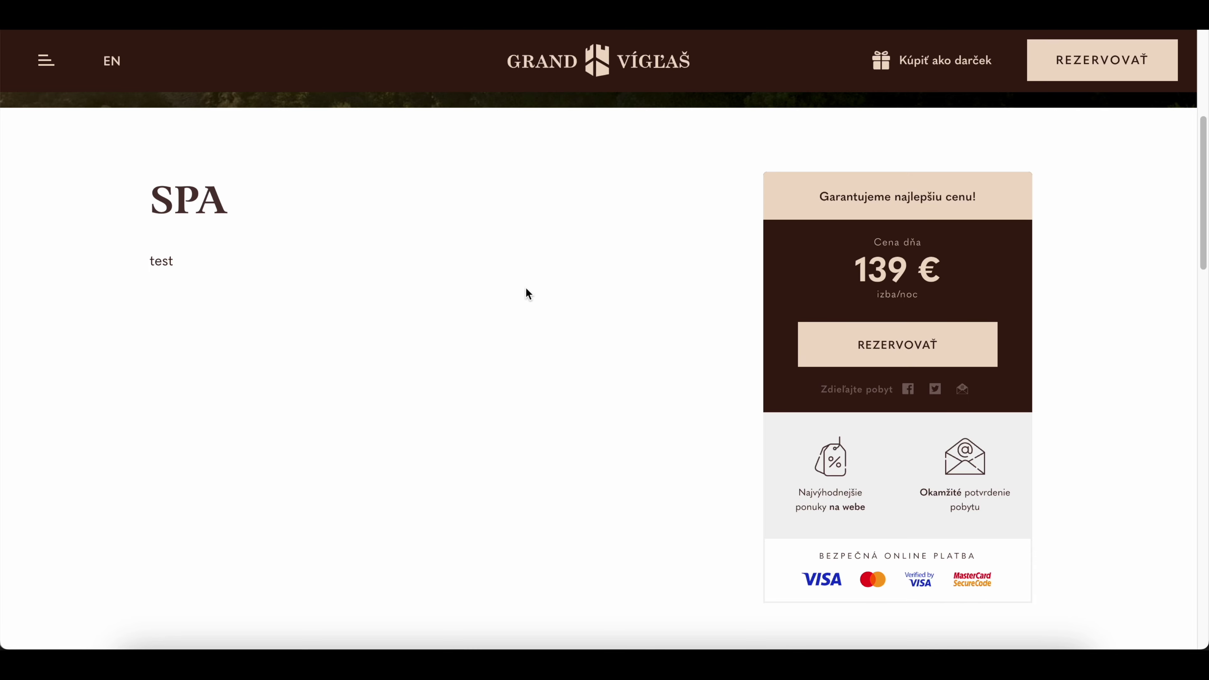
scroll(526, 289, down, 8)
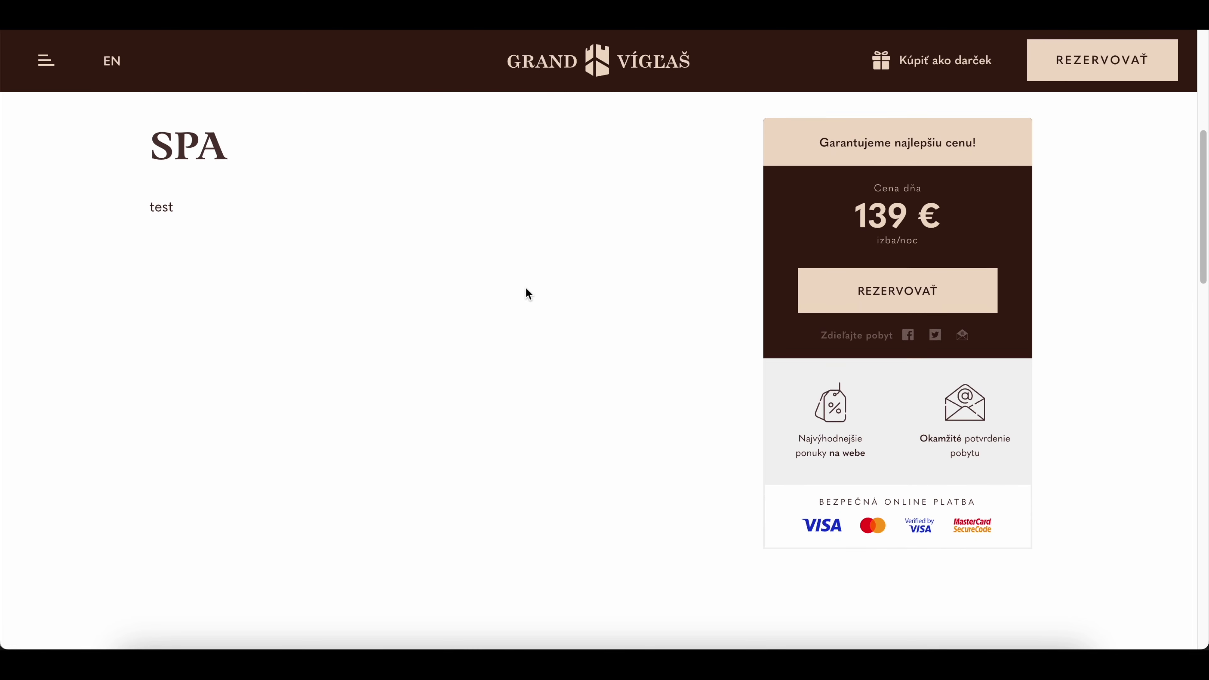
scroll(524, 285, up, 3)
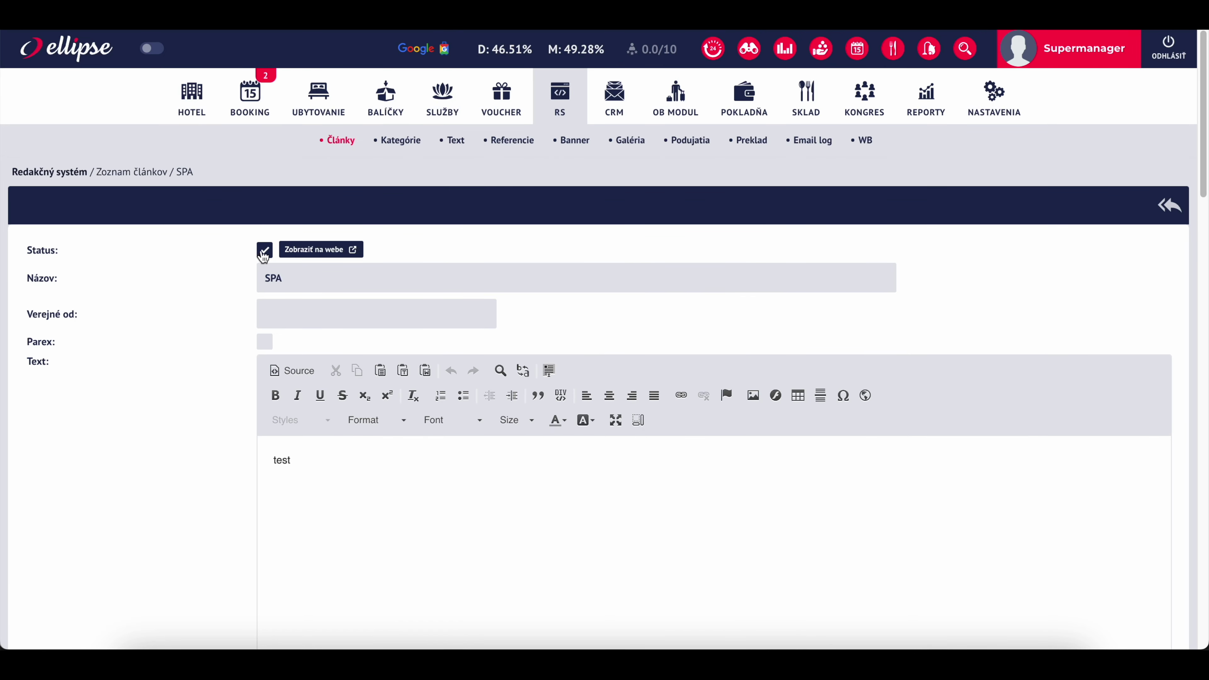
- Disable the SPA article and save its settings
scroll(914, 314, down, 10)
scroll(1048, 360, down, 10)
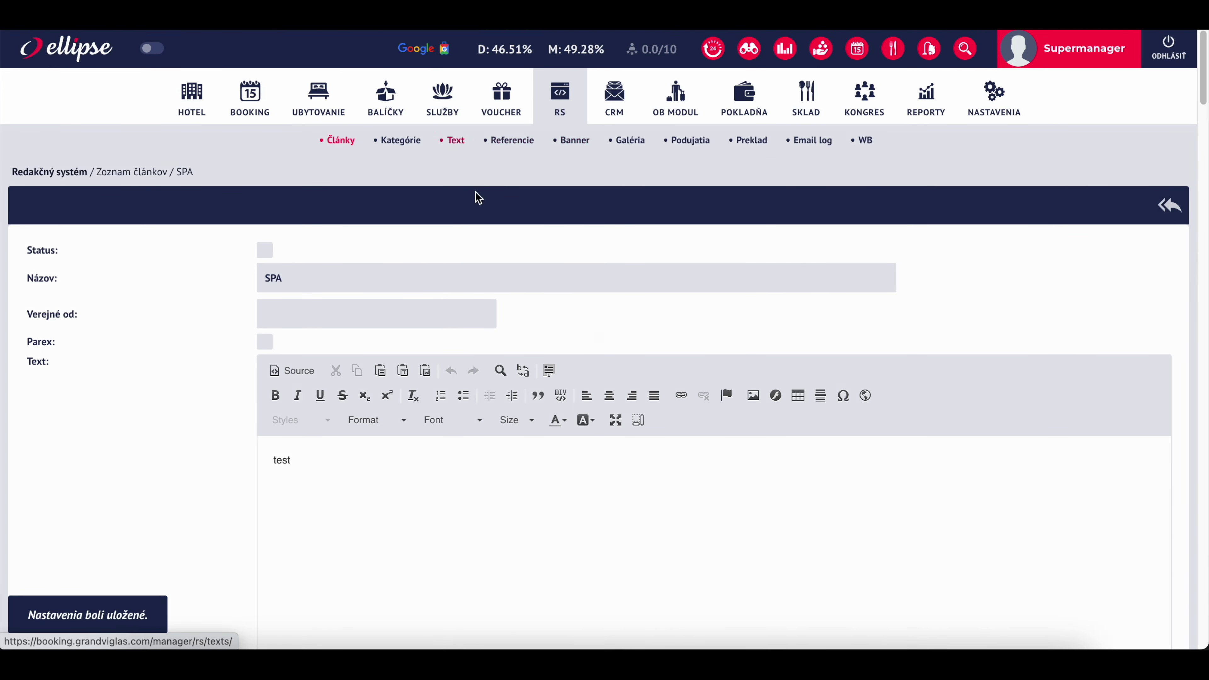
- Disable the SPA category under the Wellness menu in the category list and save the change
click(453, 142)
click(391, 140)
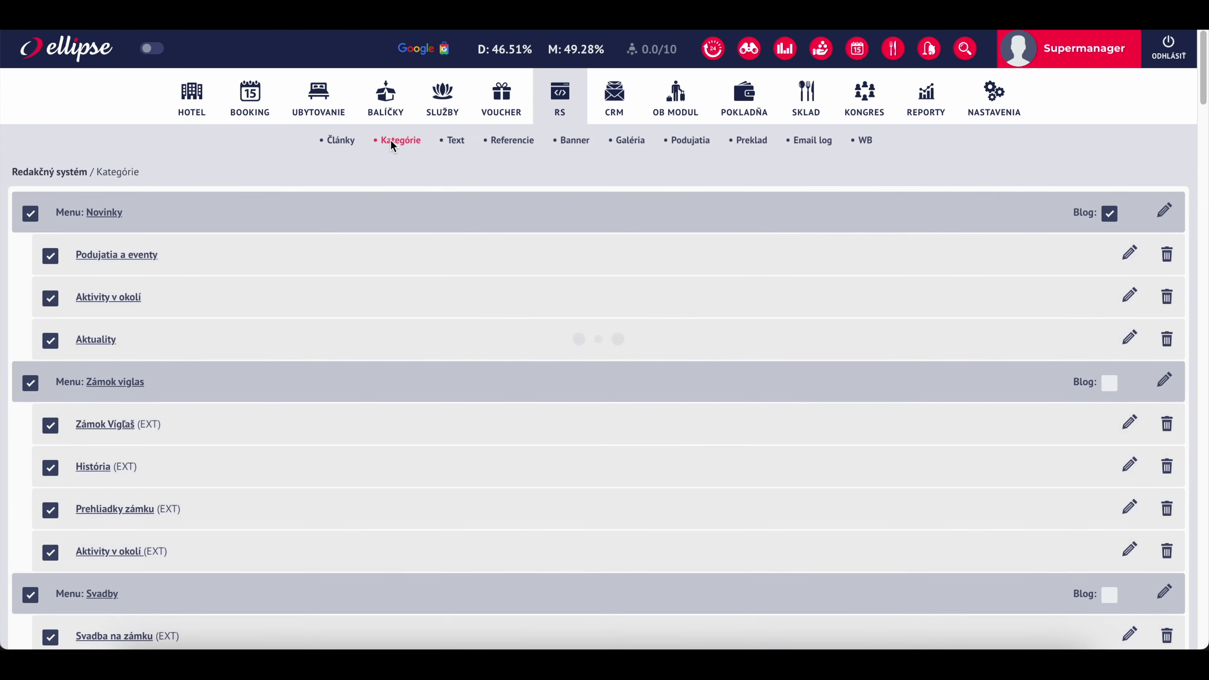
scroll(366, 267, down, 9)
scroll(366, 267, down, 9)
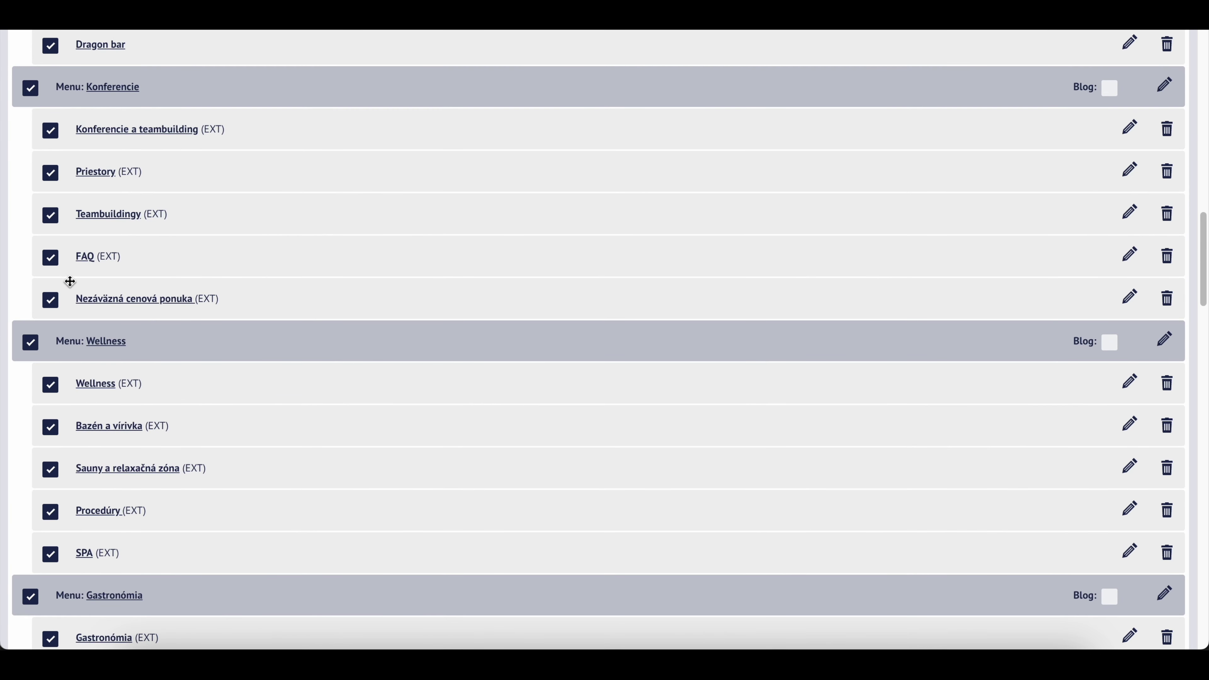
scroll(71, 286, down, 5)
click(51, 286)
scroll(533, 245, down, 10)
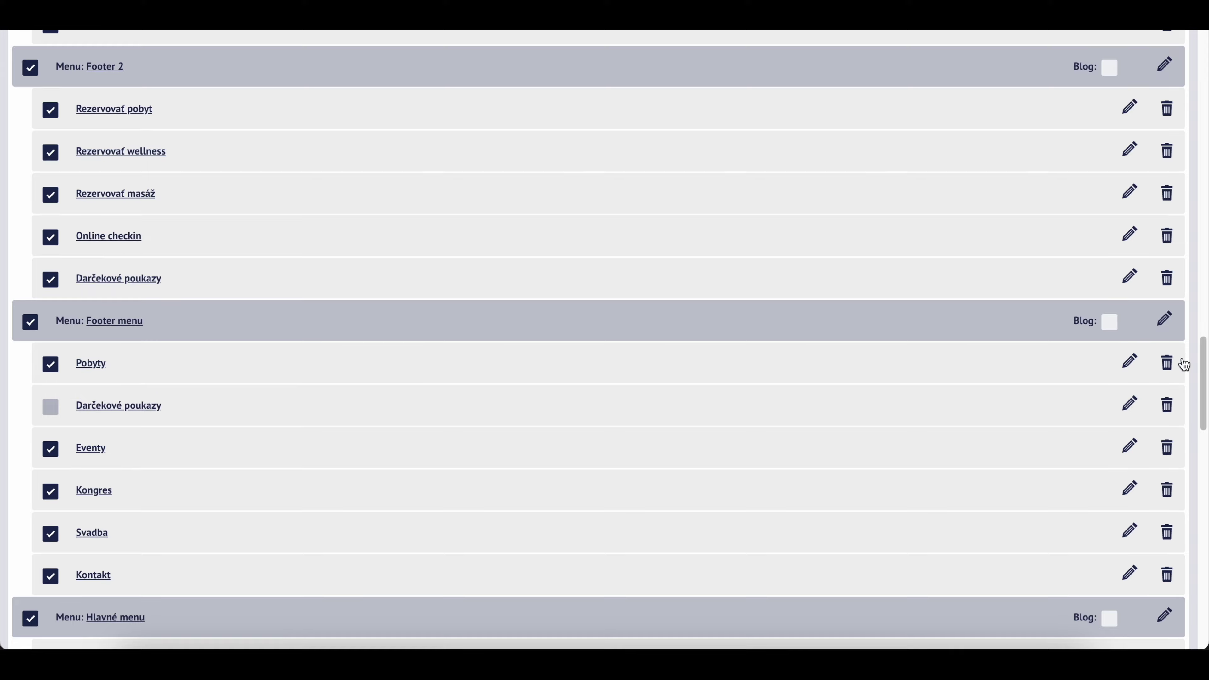
scroll(1166, 381, down, 20)
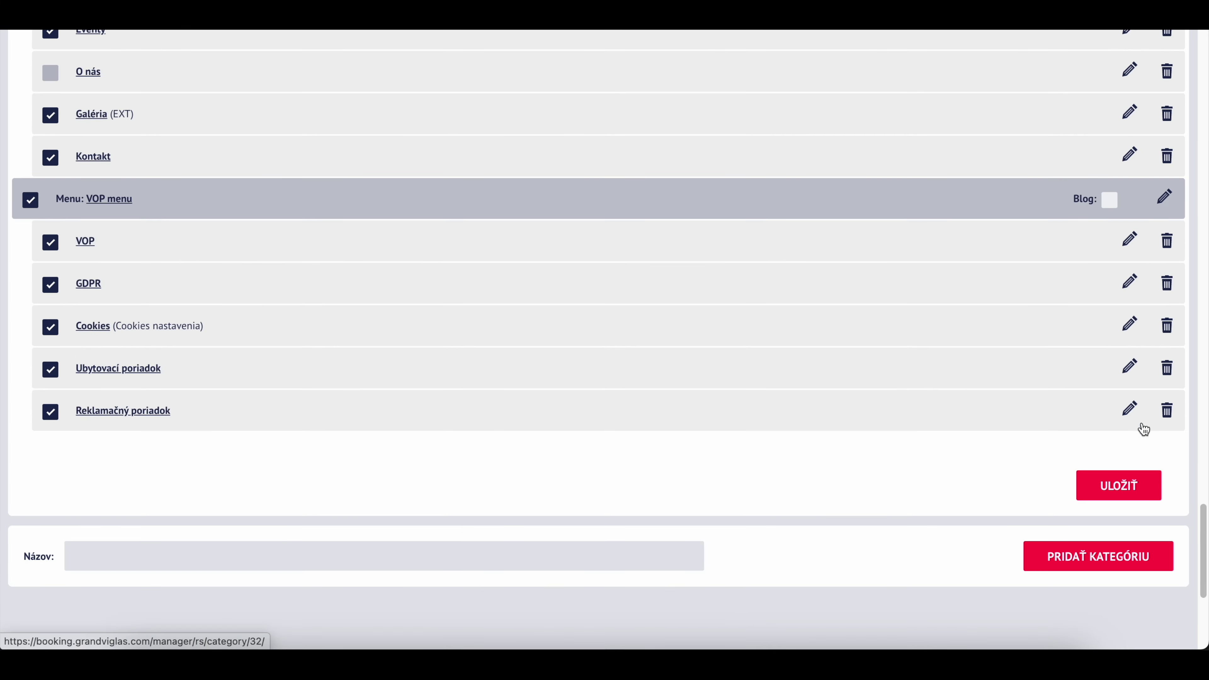
click(1122, 487)
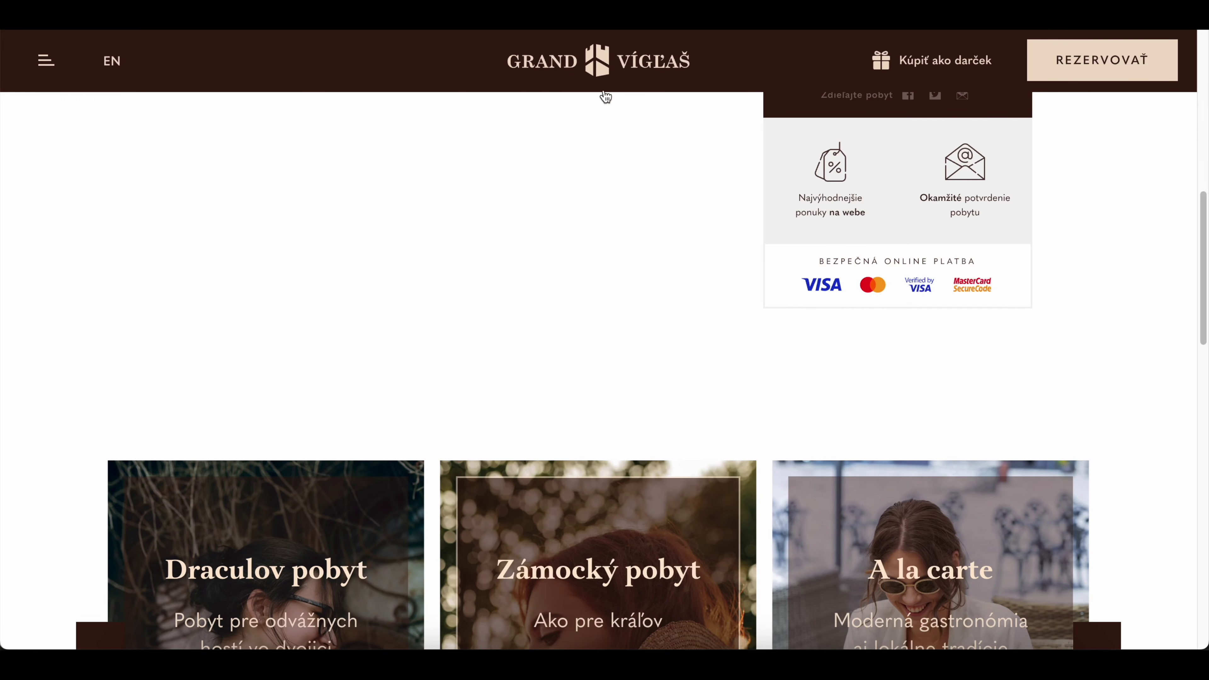
- Return to the website's homepage, open the Wellness page and check its submenu items
click(604, 99)
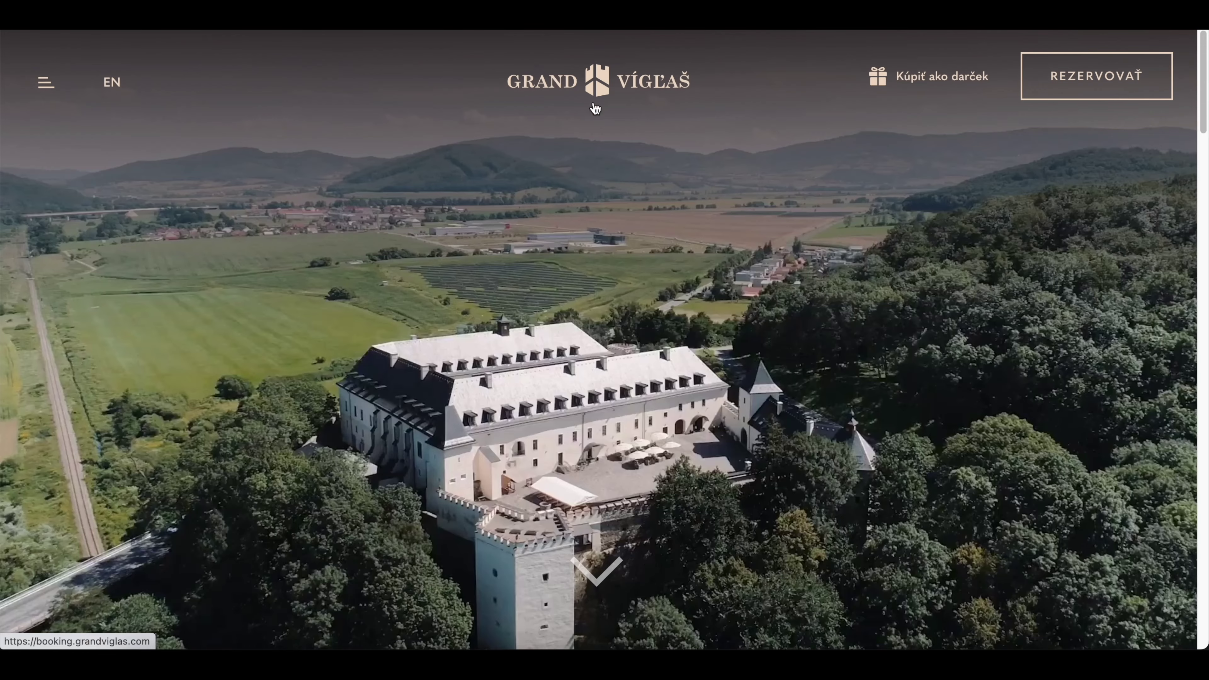
click(46, 82)
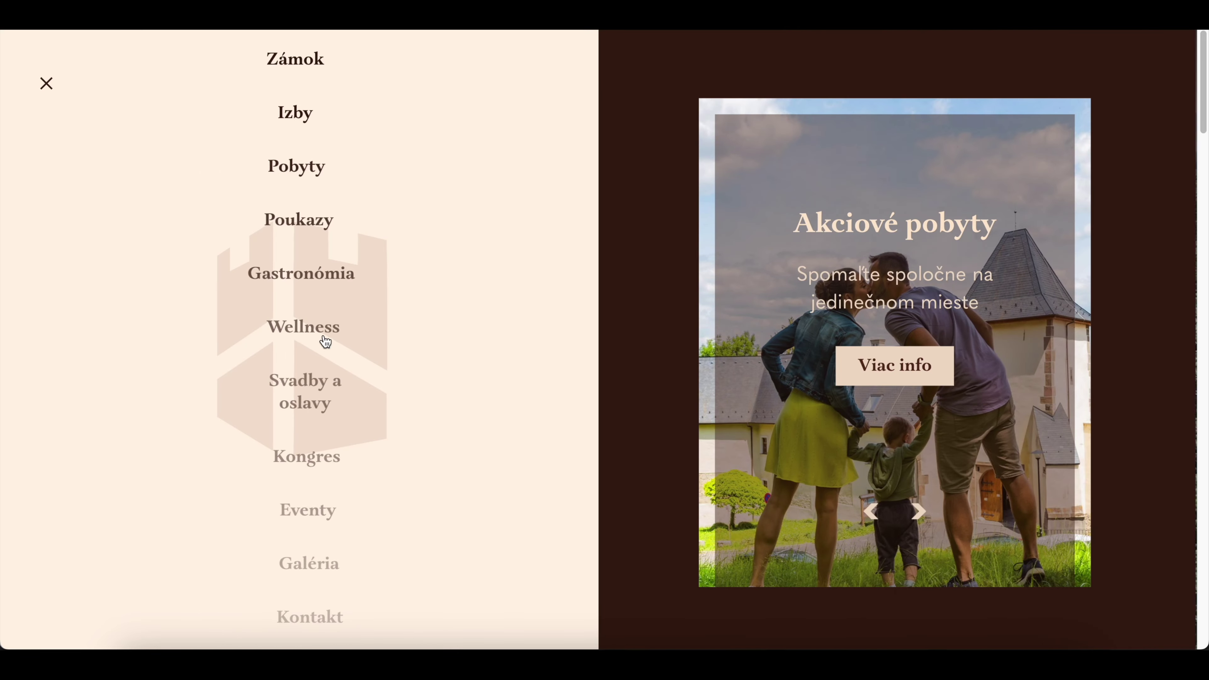
click(325, 341)
scroll(595, 259, down, 5)
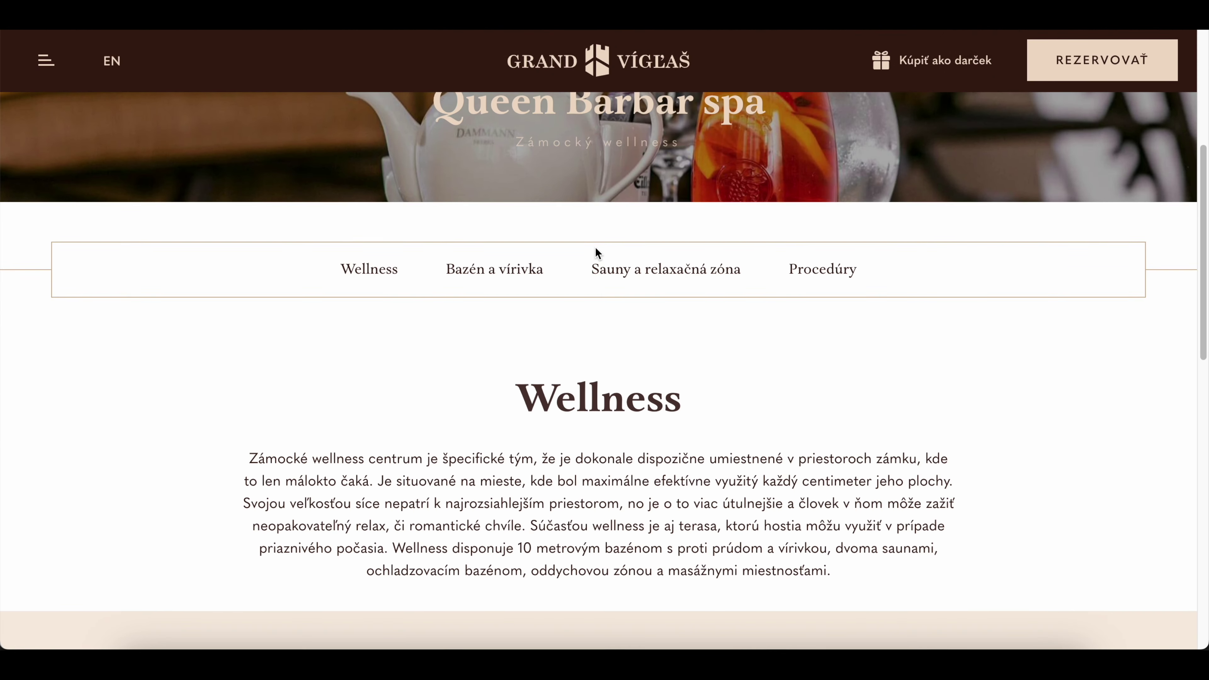
scroll(596, 249, down, 1)
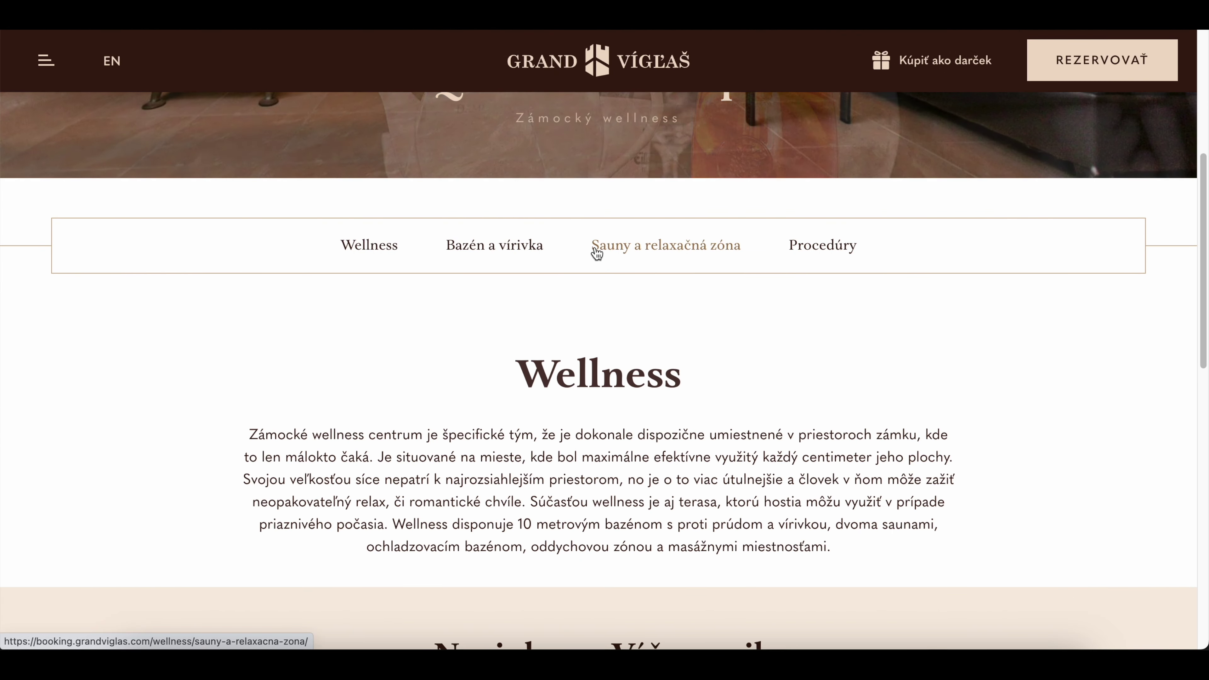
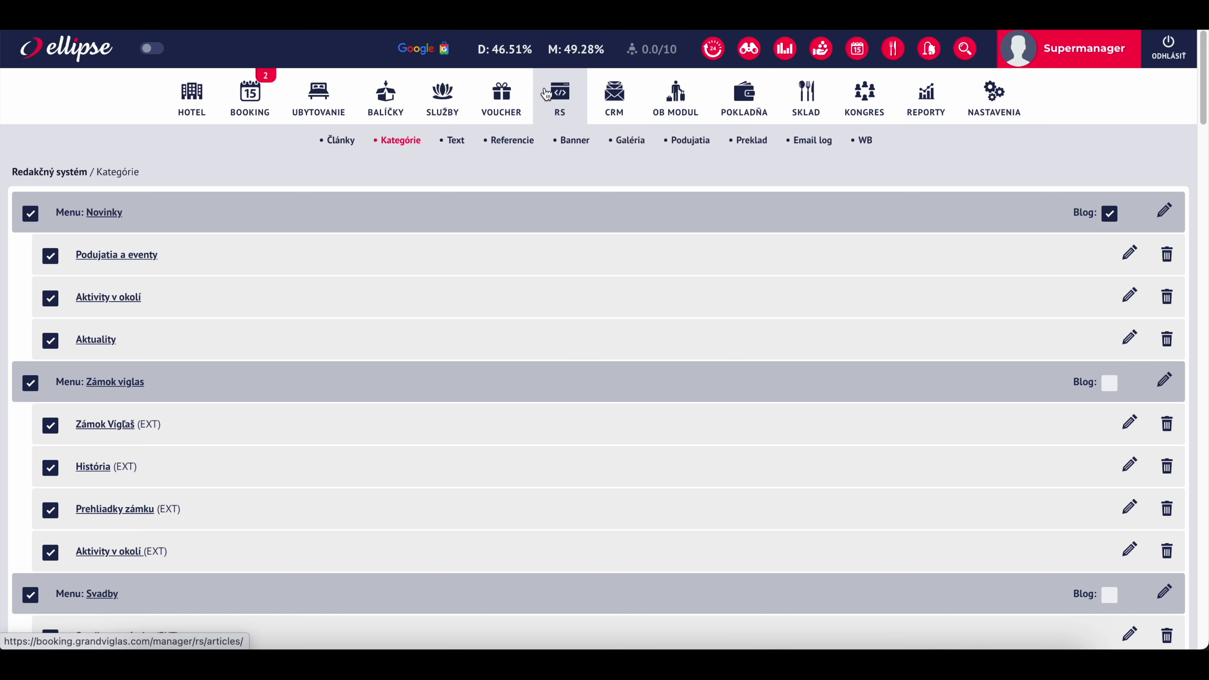
- Open the editorial system's translations and examine the SK and EN columns of the Template texts
click(751, 141)
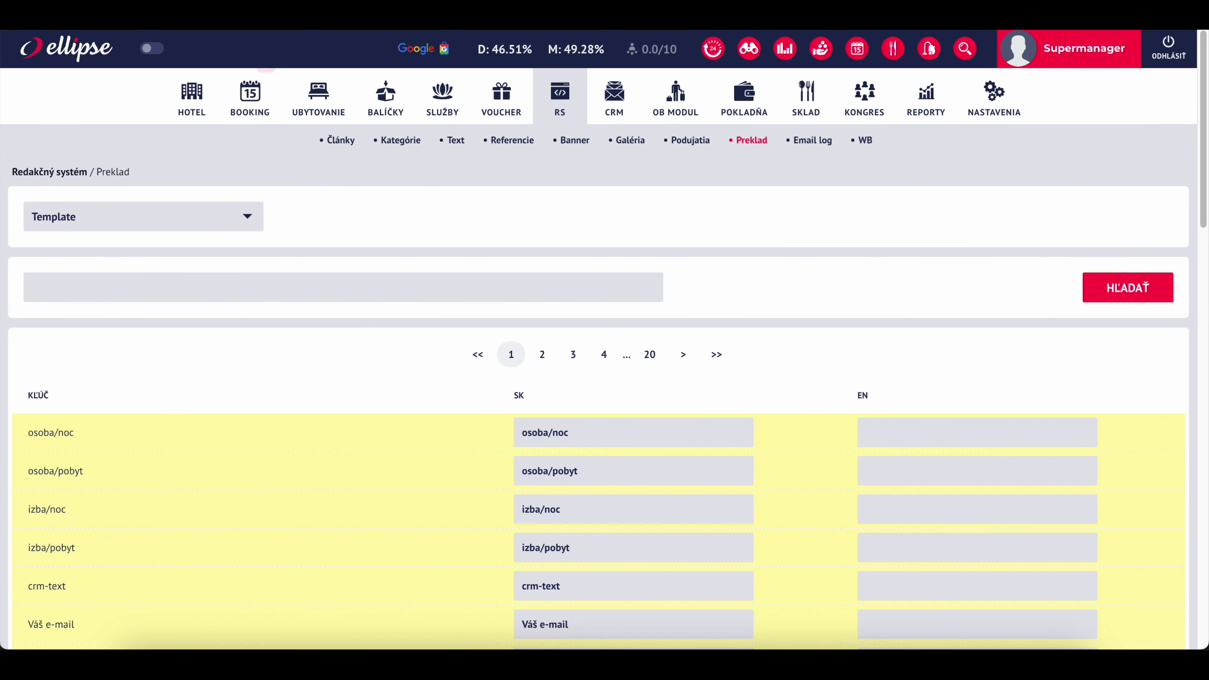
click(634, 427)
scroll(637, 425, down, 1)
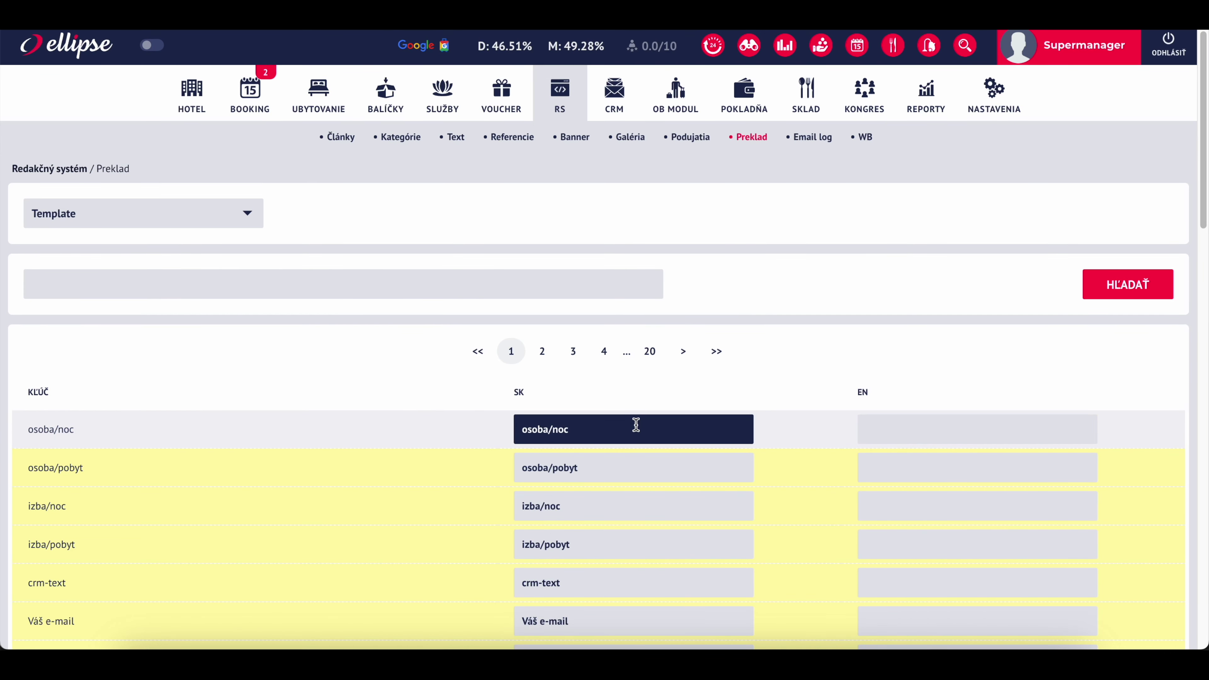
click(627, 172)
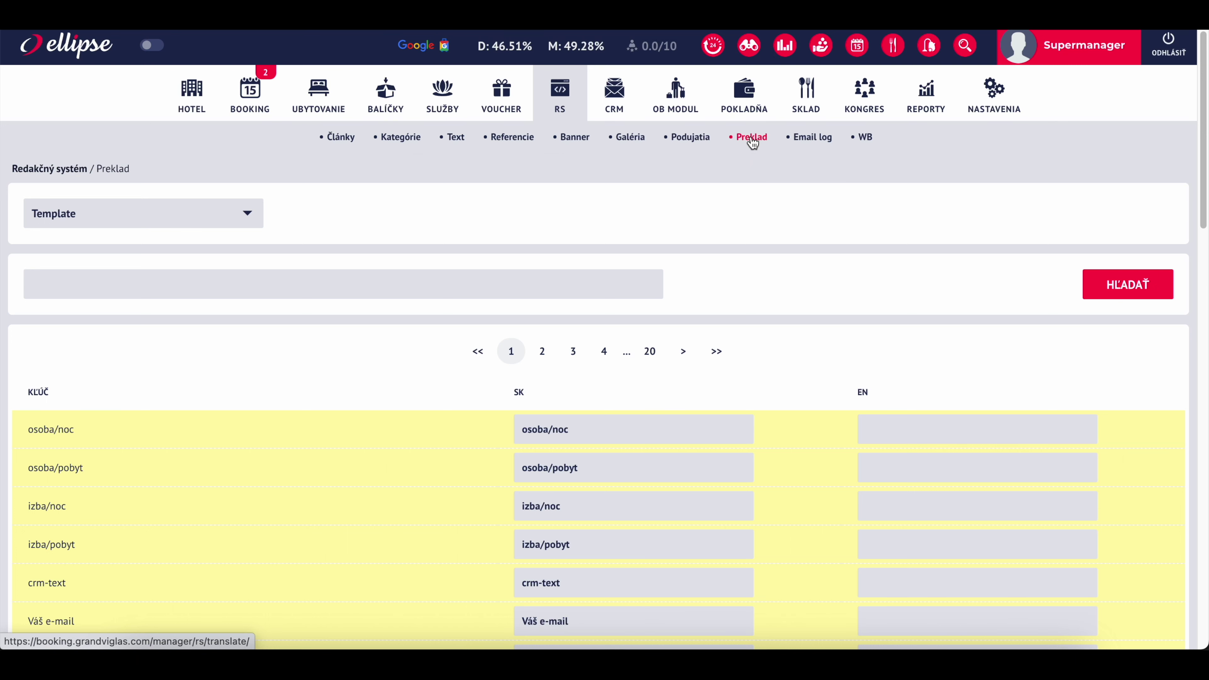
double_click(863, 393)
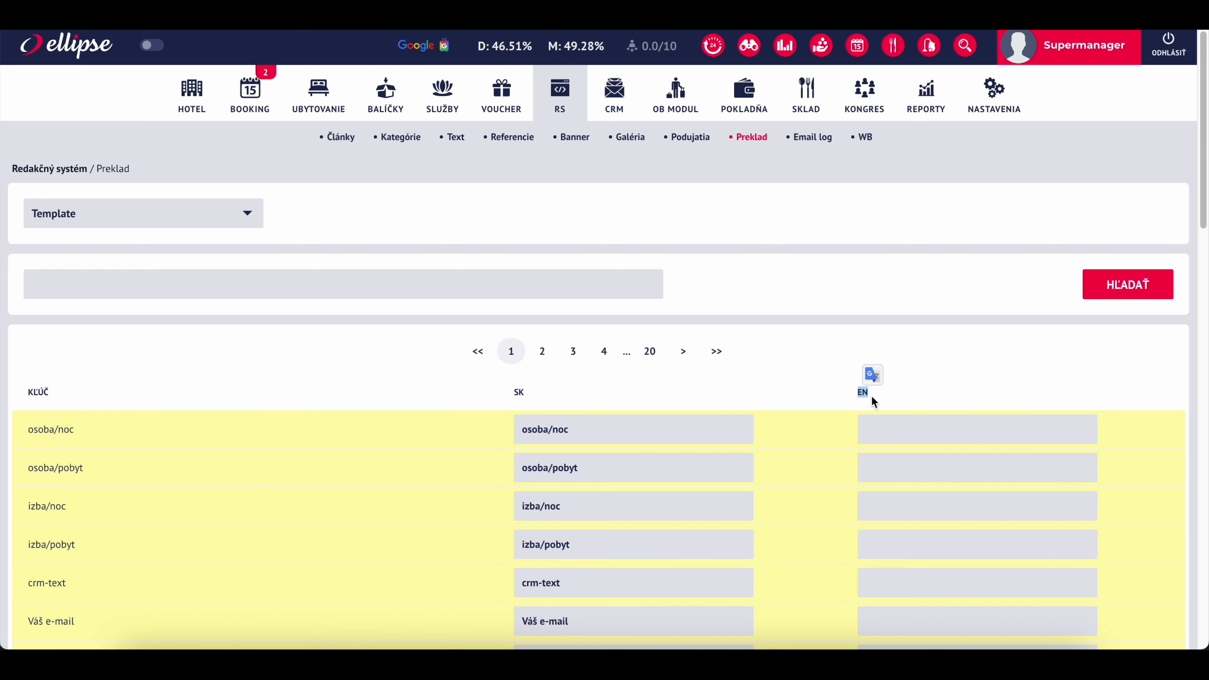
scroll(693, 432, down, 10)
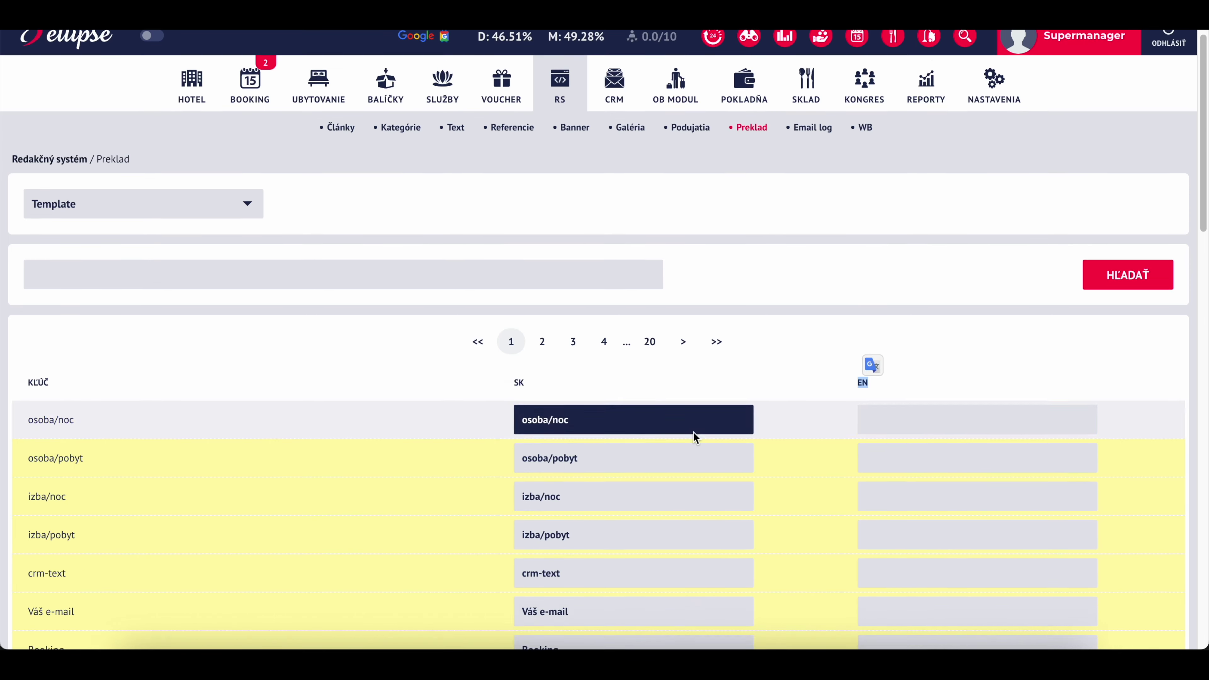
scroll(694, 432, up, 10)
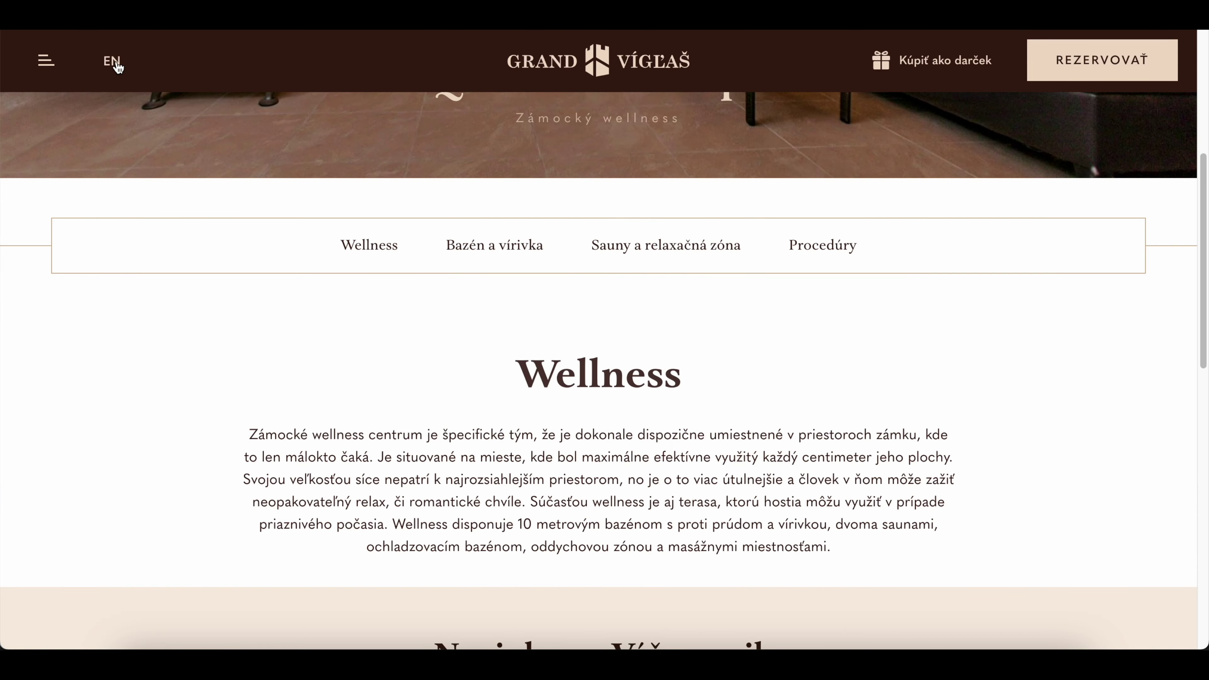
- Switch the website to English and check the homepage for untranslated texts, including the Na skok do histórie heading
click(114, 63)
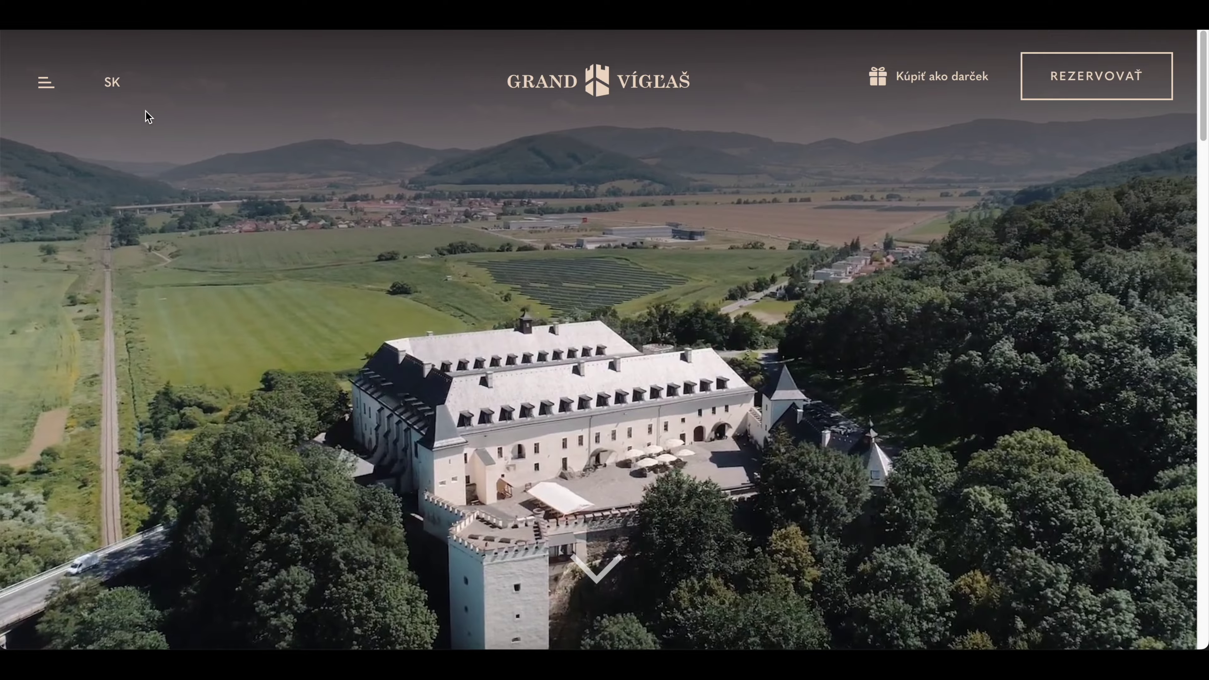
scroll(200, 162, down, 5)
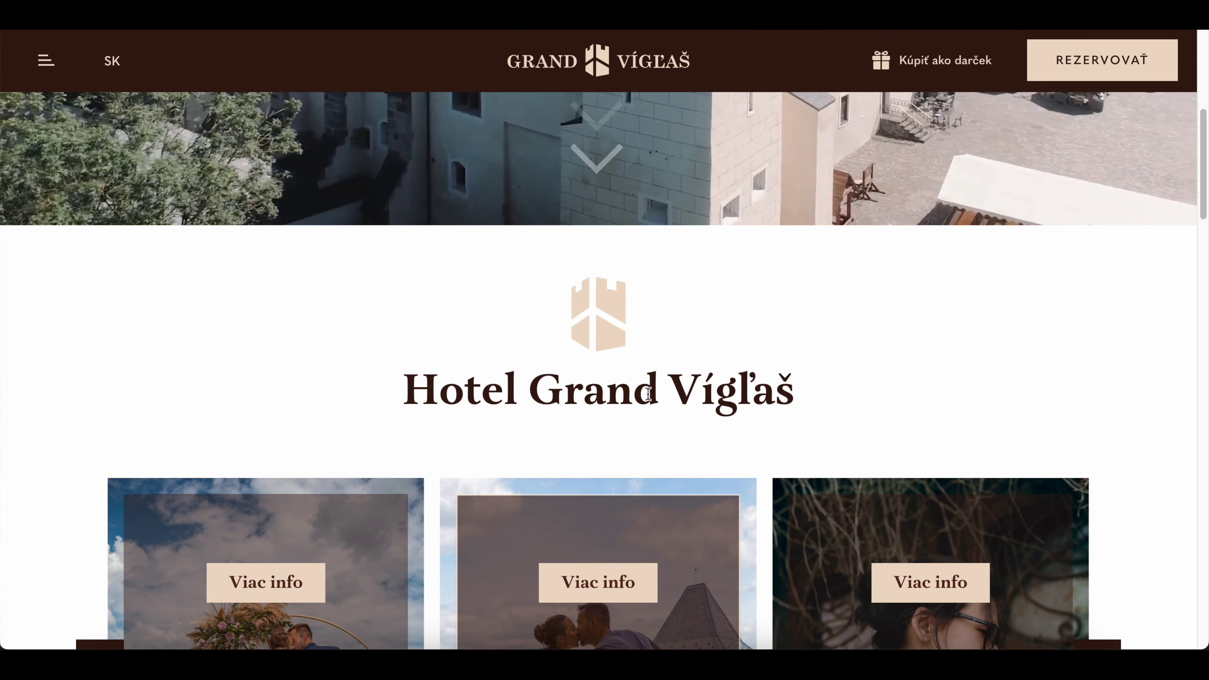
scroll(615, 386, down, 10)
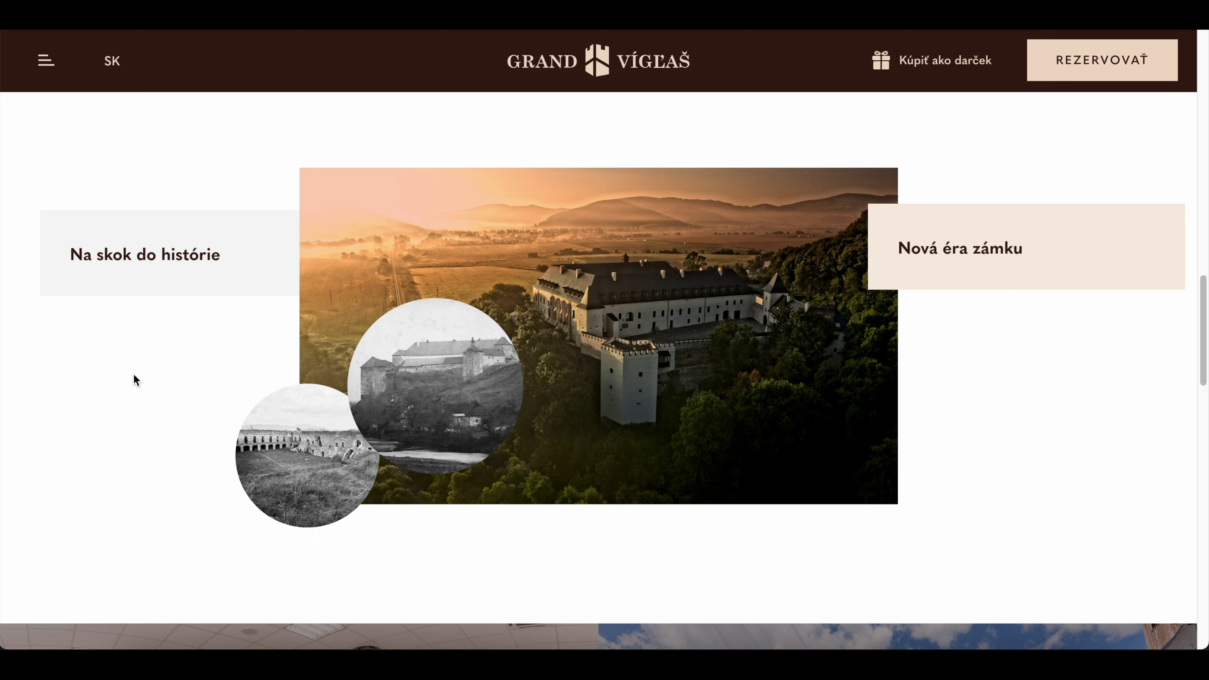
click(100, 268)
scroll(99, 268, down, 1)
triple_click(112, 220)
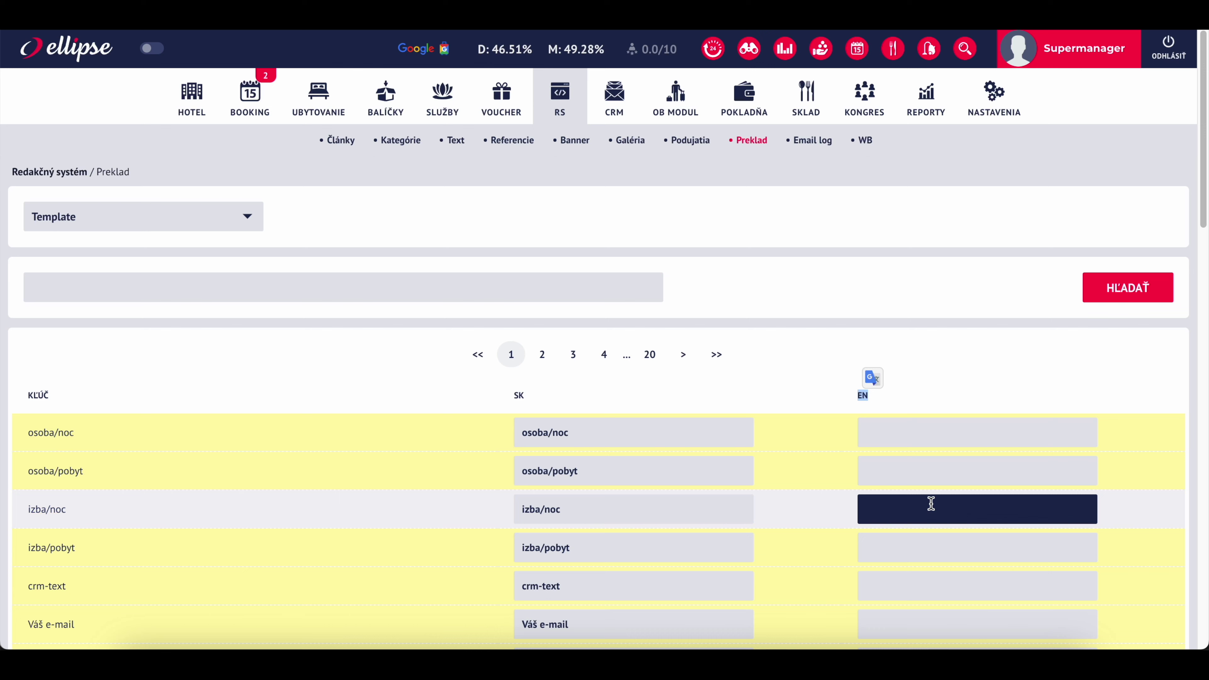
- Open the Slovak version of the Izby a apartmány article, review its text and return to the article list
click(938, 473)
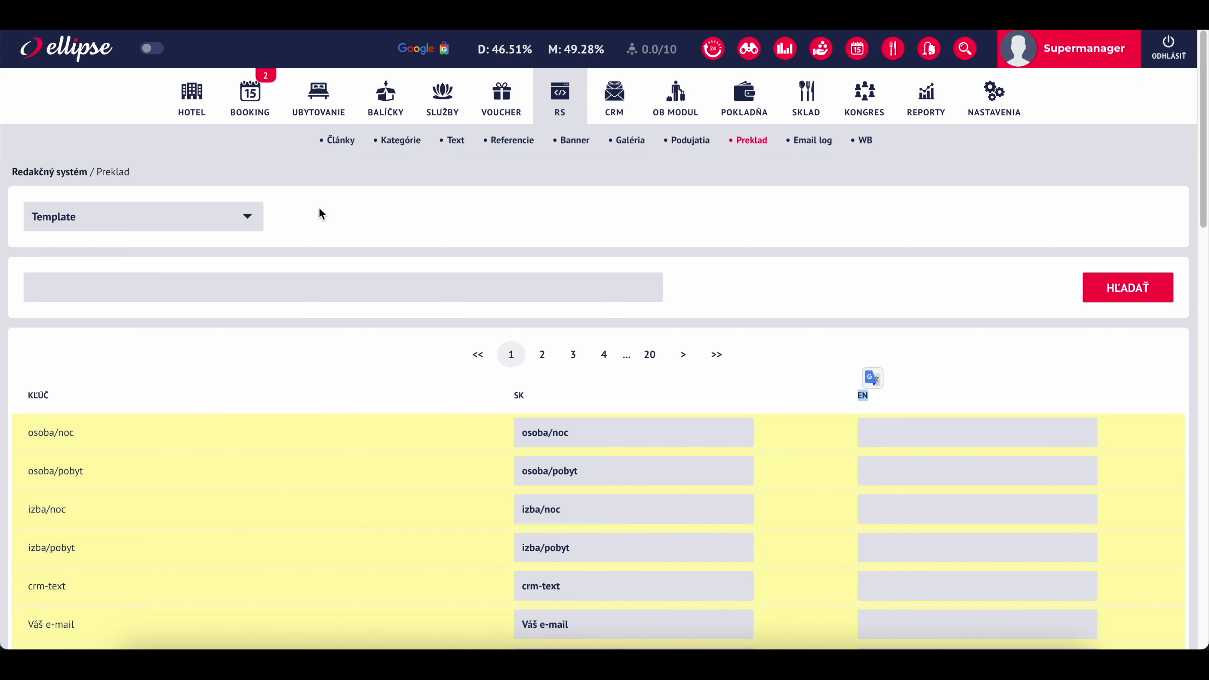
click(333, 142)
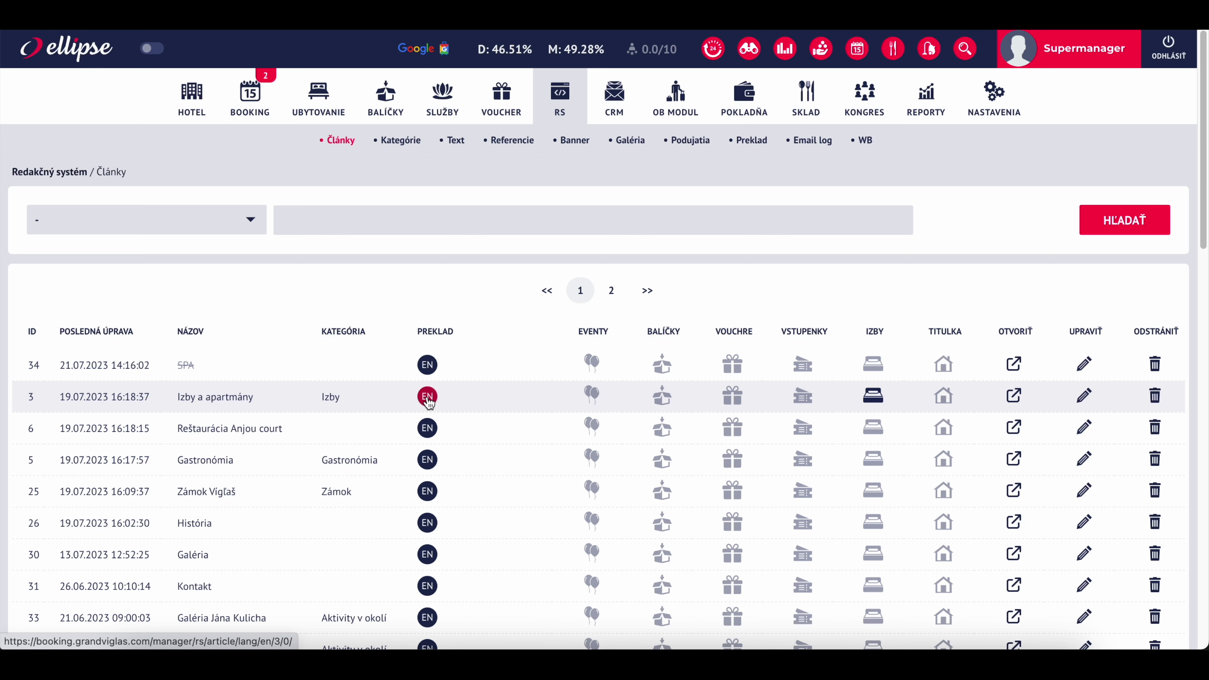
click(1085, 396)
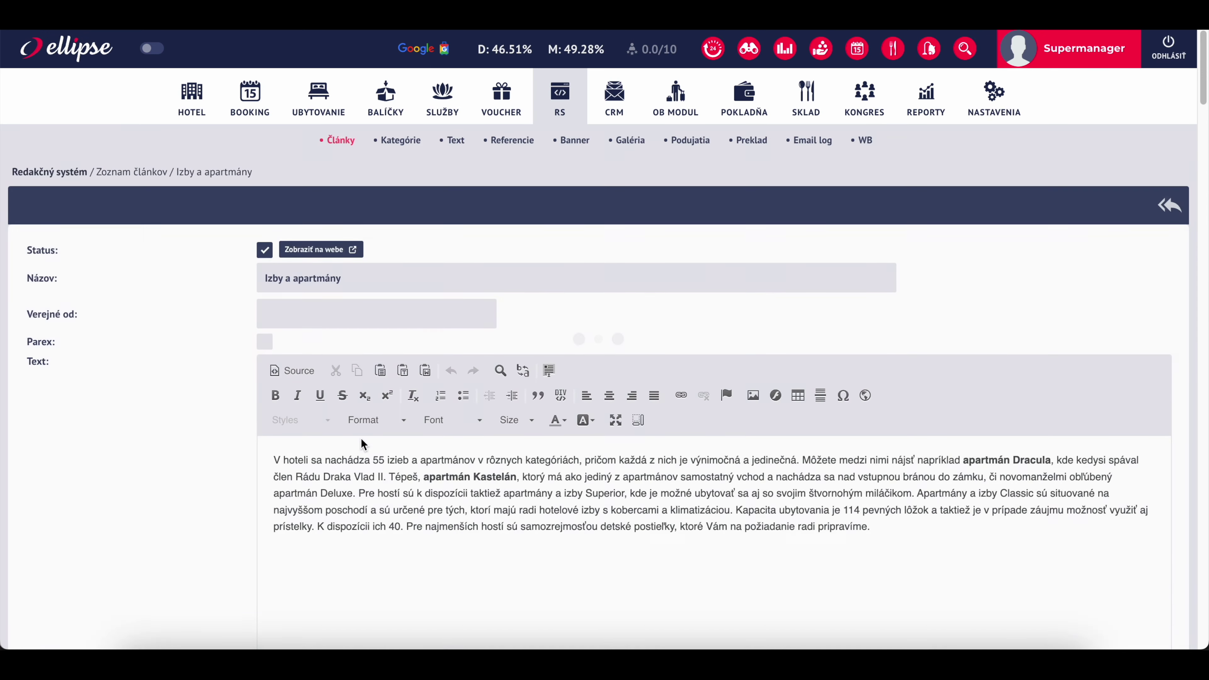
triple_click(494, 479)
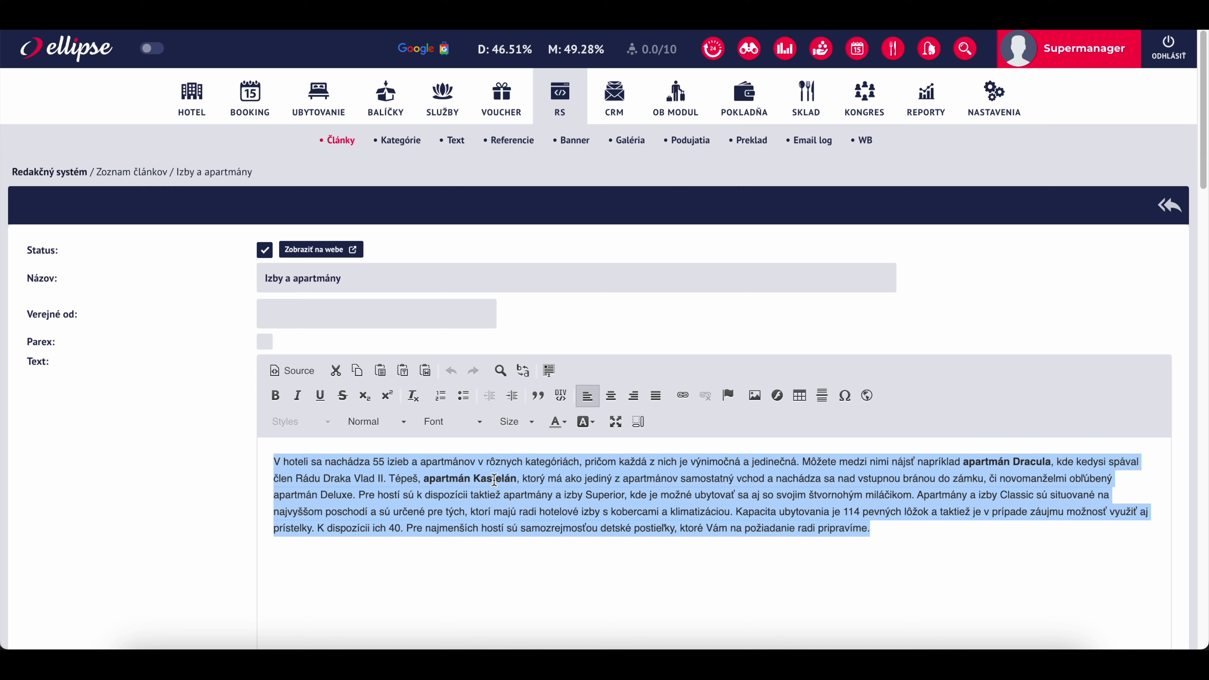
click(335, 141)
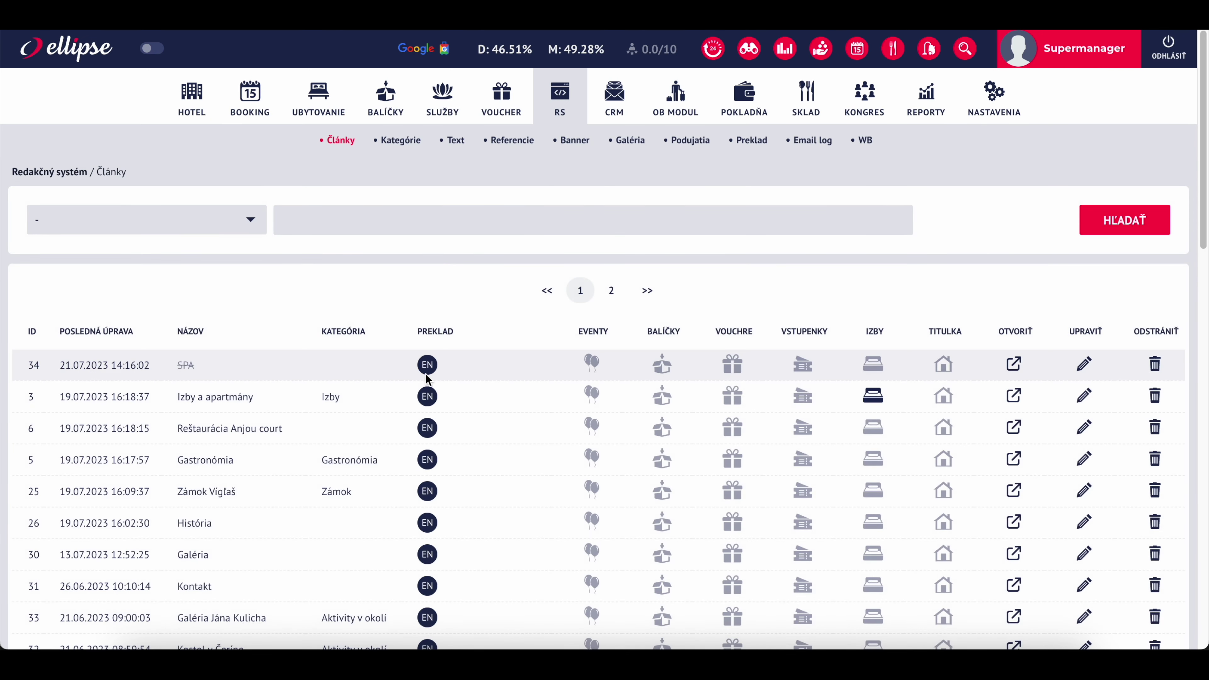
- Open the Izby a apartmány article's English translation, try enabling its status and examine its name, SEF, text and SEO fields
click(427, 396)
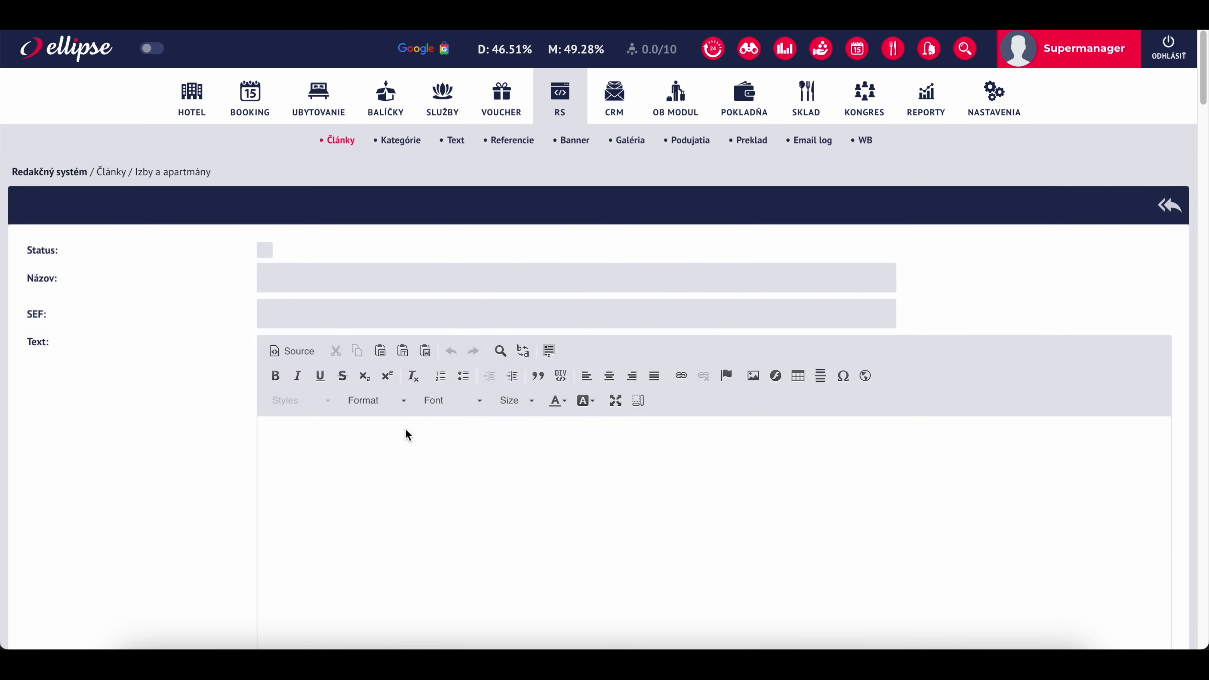
scroll(407, 435, down, 1)
click(265, 229)
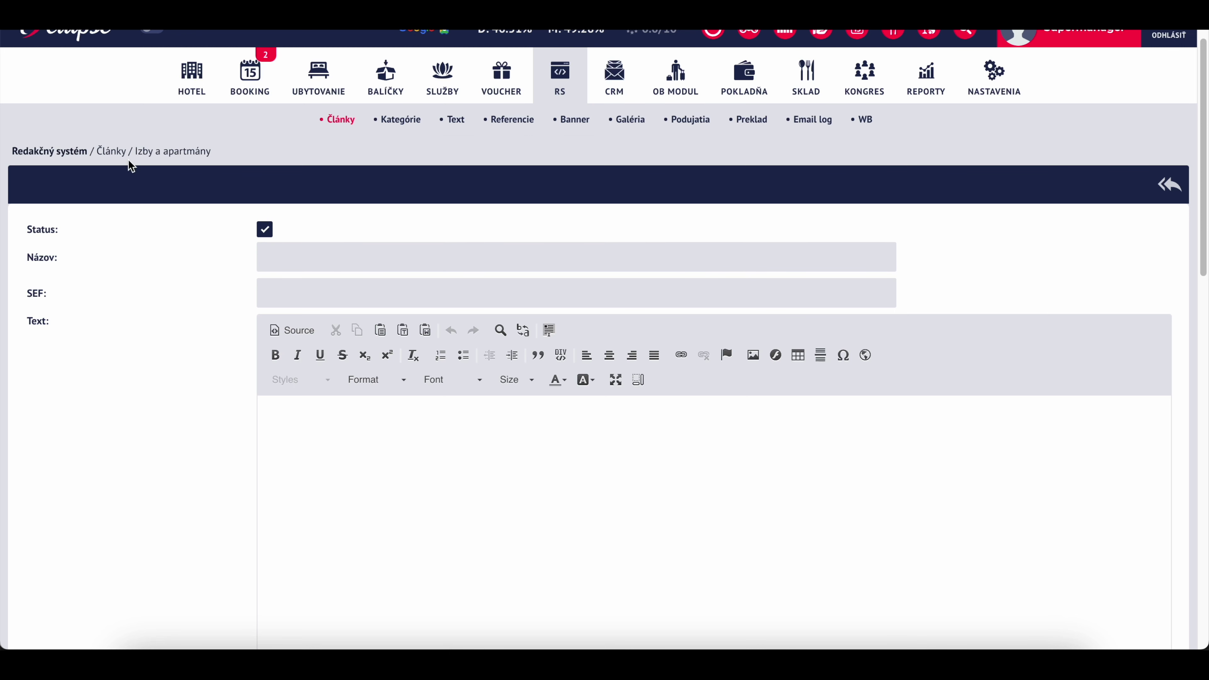
drag(134, 151, 229, 157)
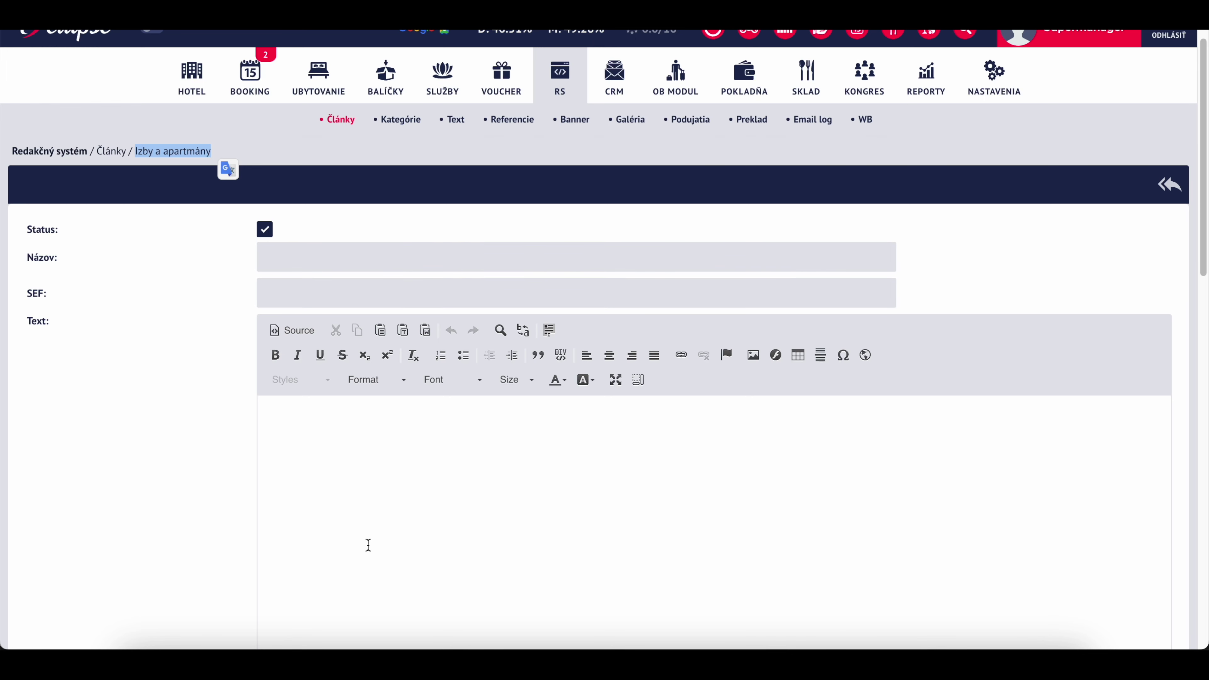
scroll(368, 545, down, 3)
click(372, 397)
scroll(435, 448, down, 10)
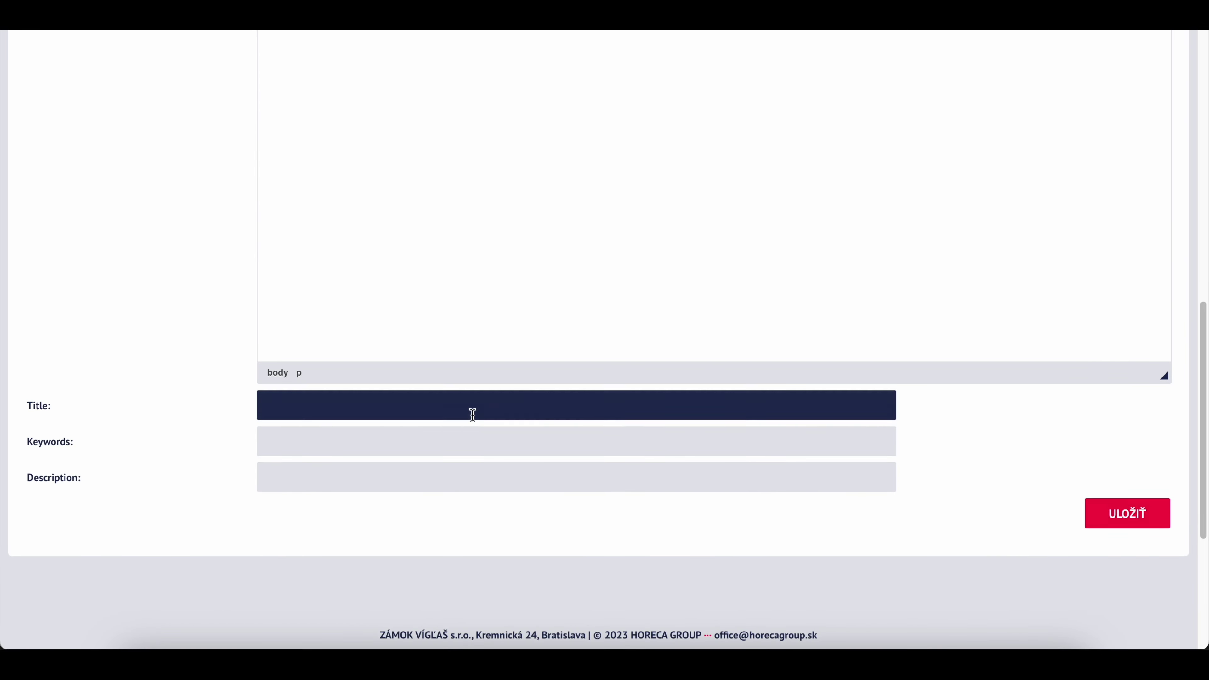
scroll(472, 411, up, 15)
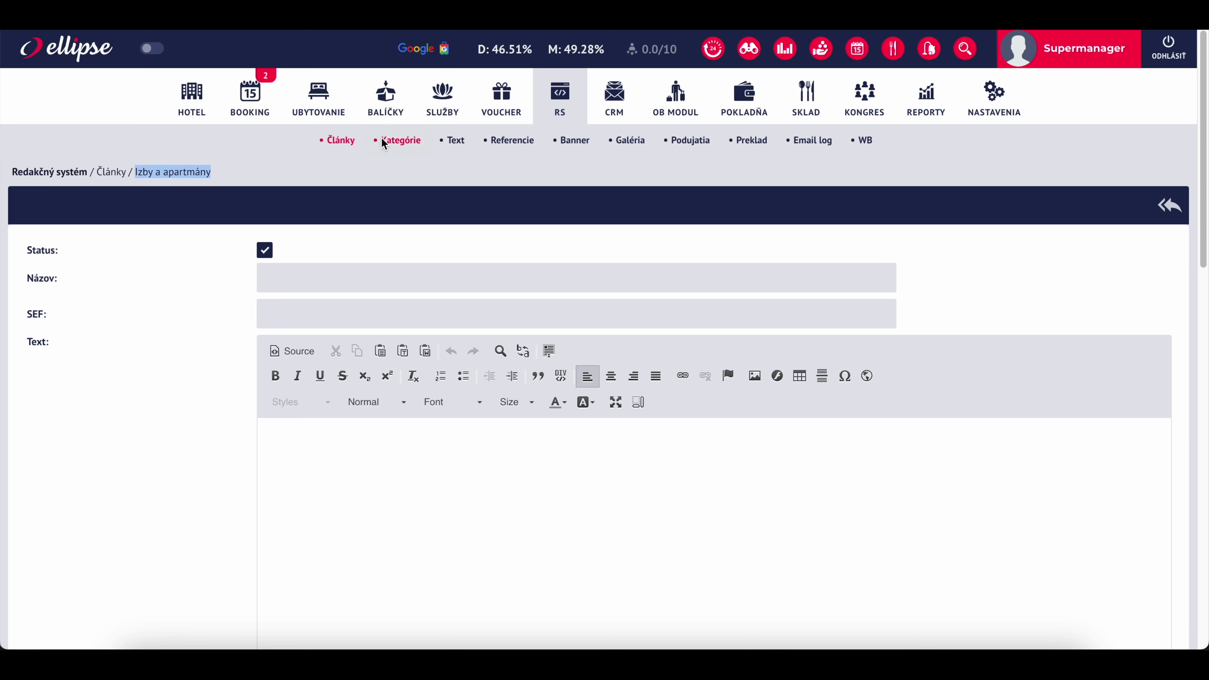
- Switch the Podujatia a eventy category to EN, examine its name and SEF fields, and check the text list's translation options
click(392, 140)
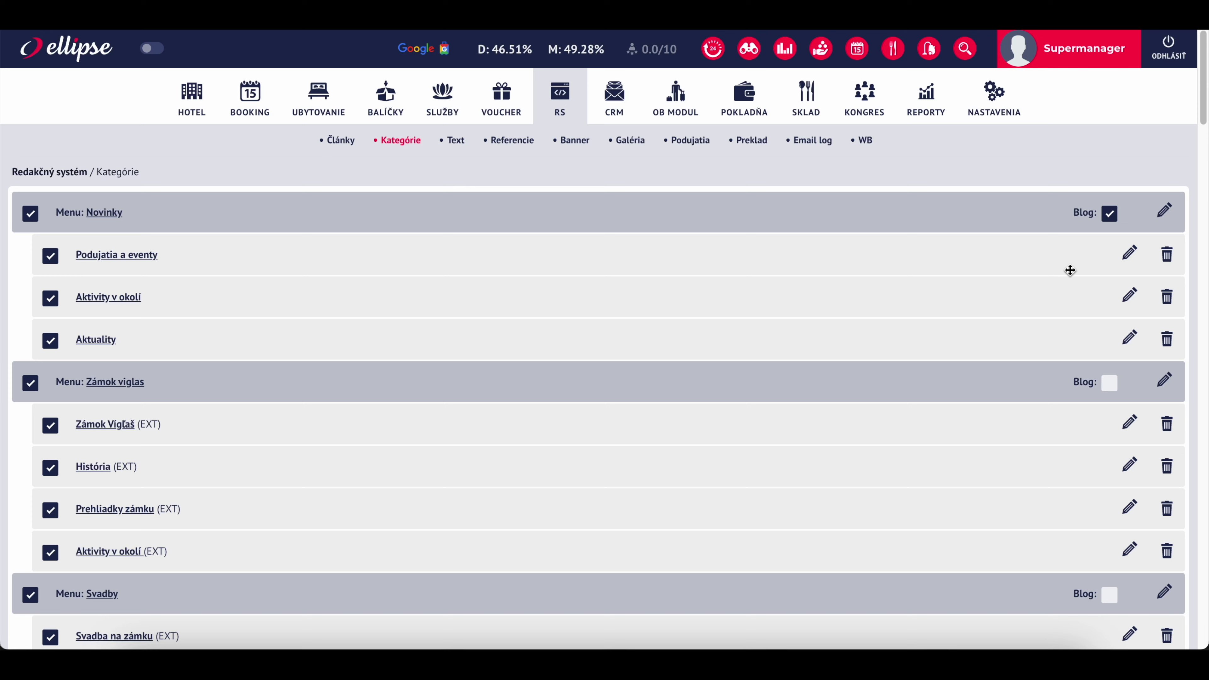
click(1129, 253)
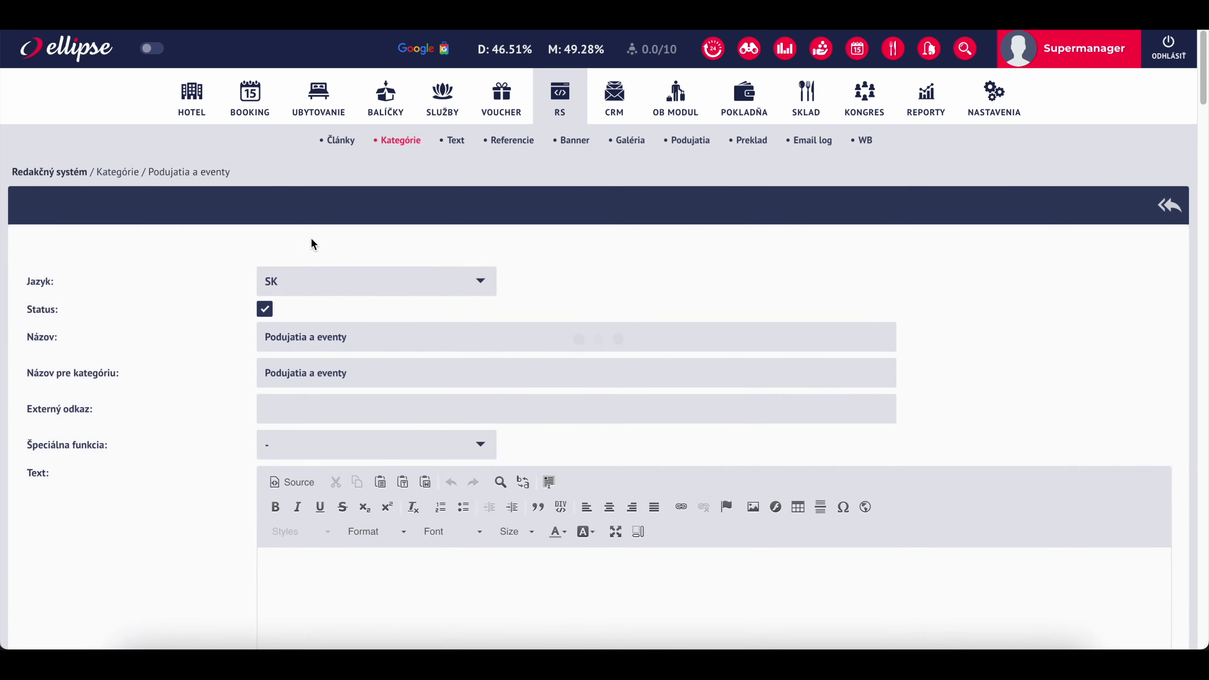
click(315, 282)
click(310, 300)
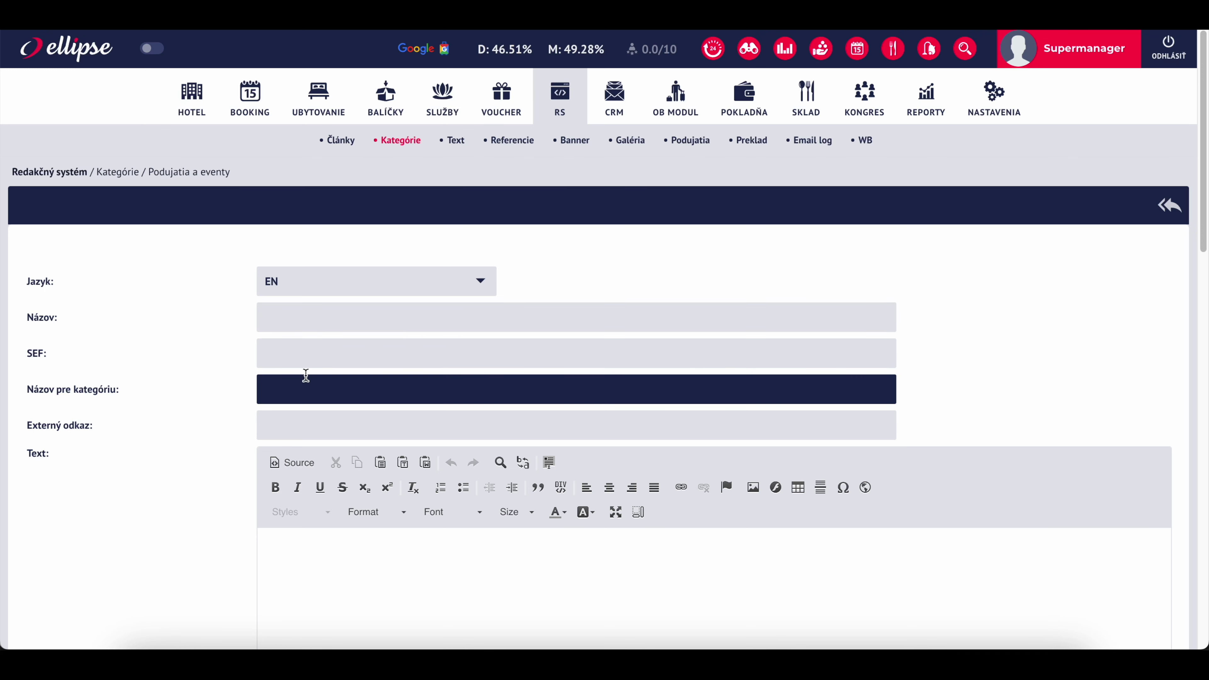
drag(22, 354, 202, 357)
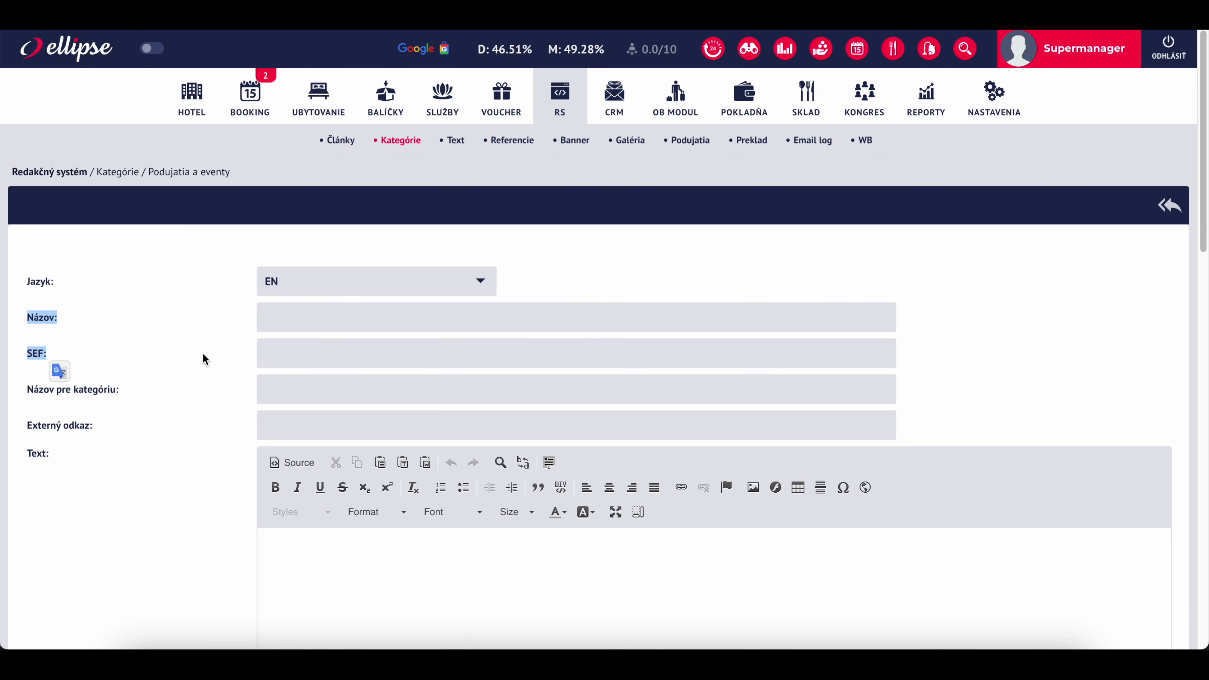
click(306, 355)
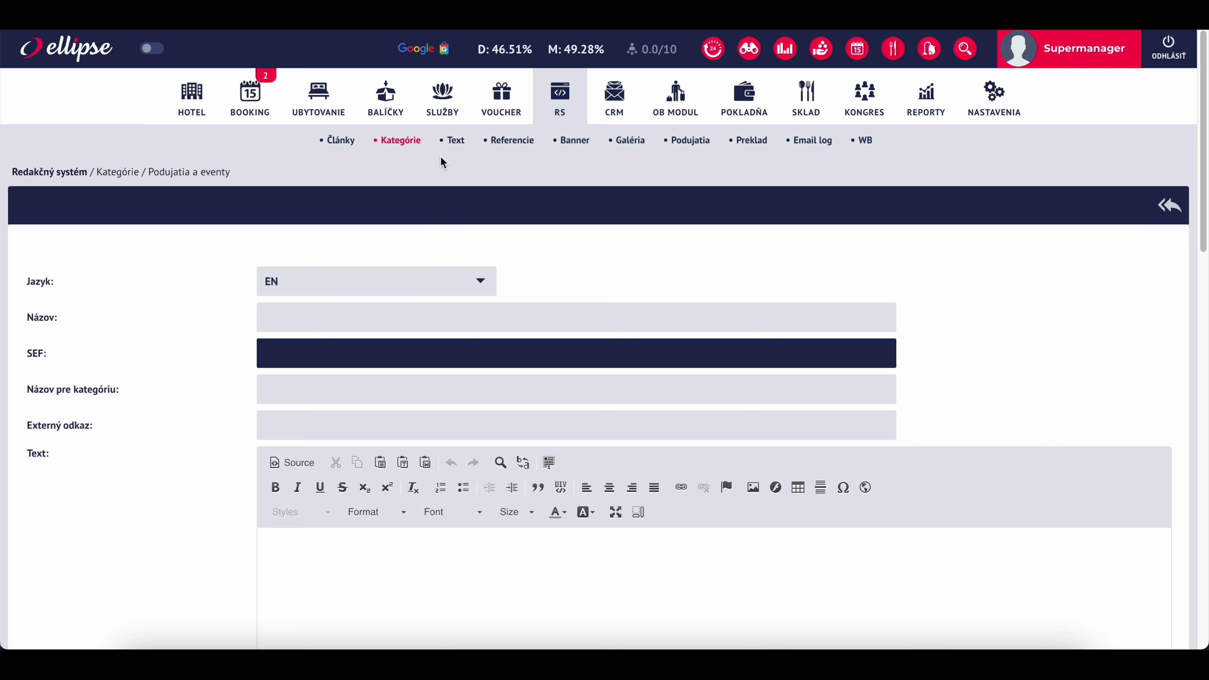
click(452, 141)
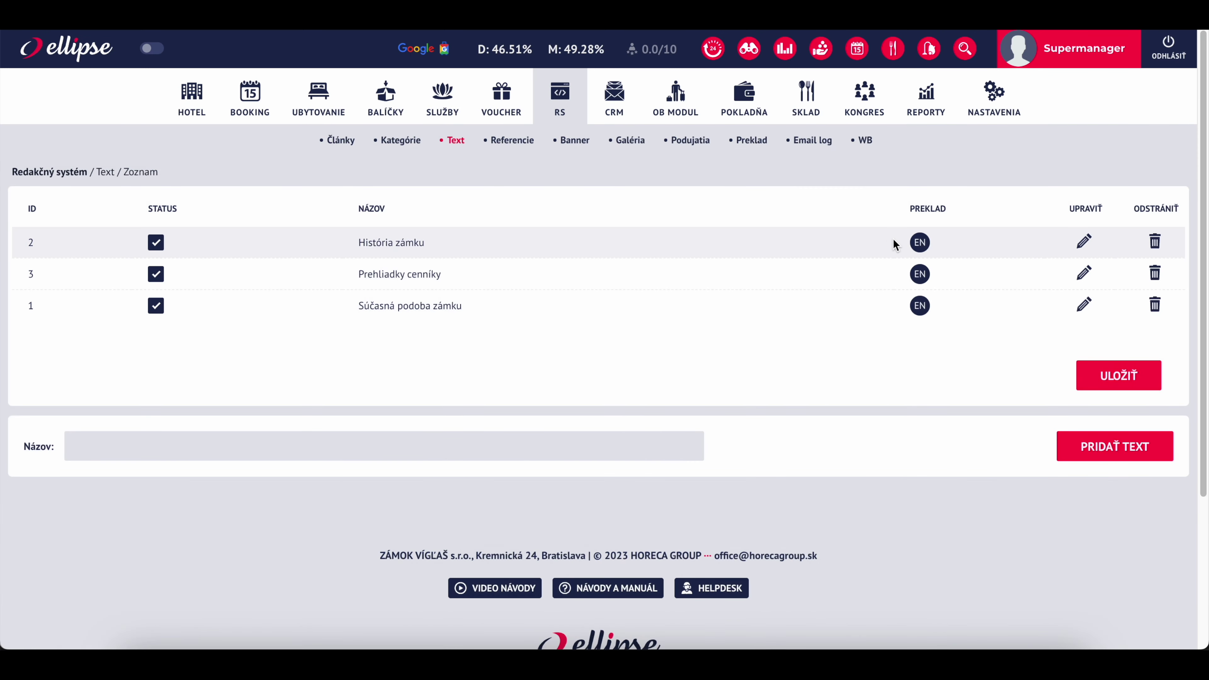
- Set the English name of the Akciové pobyty call-to-action banner to Special offers and save it
click(575, 140)
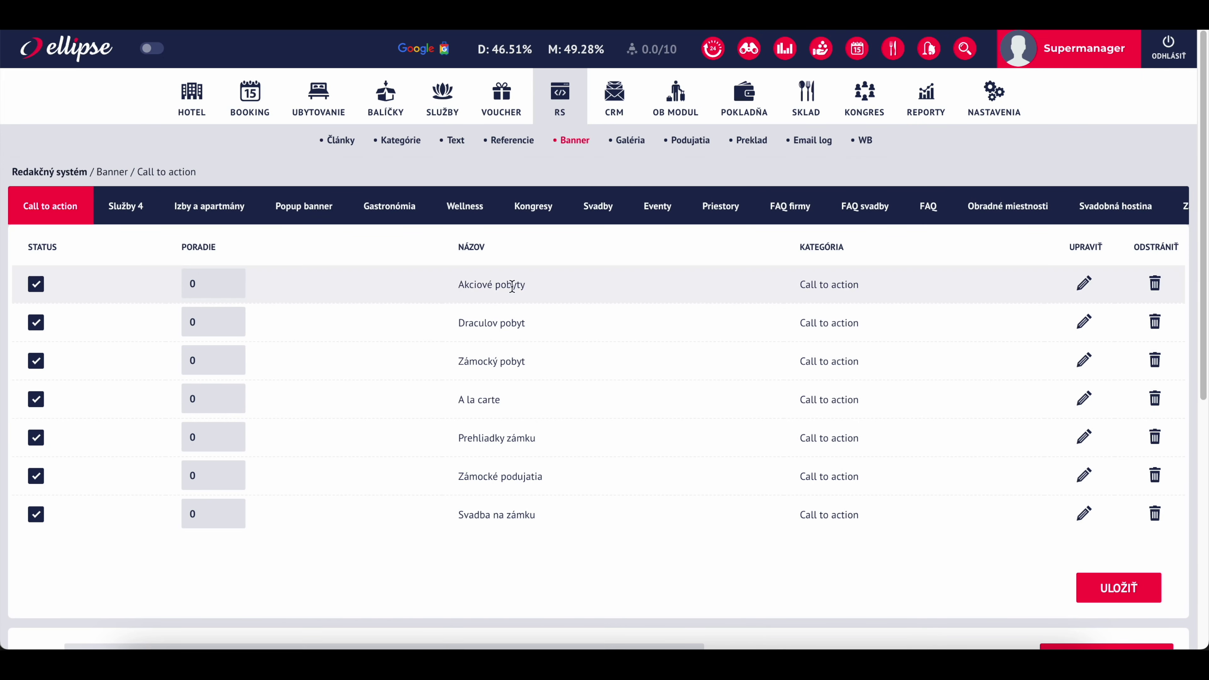
click(1084, 283)
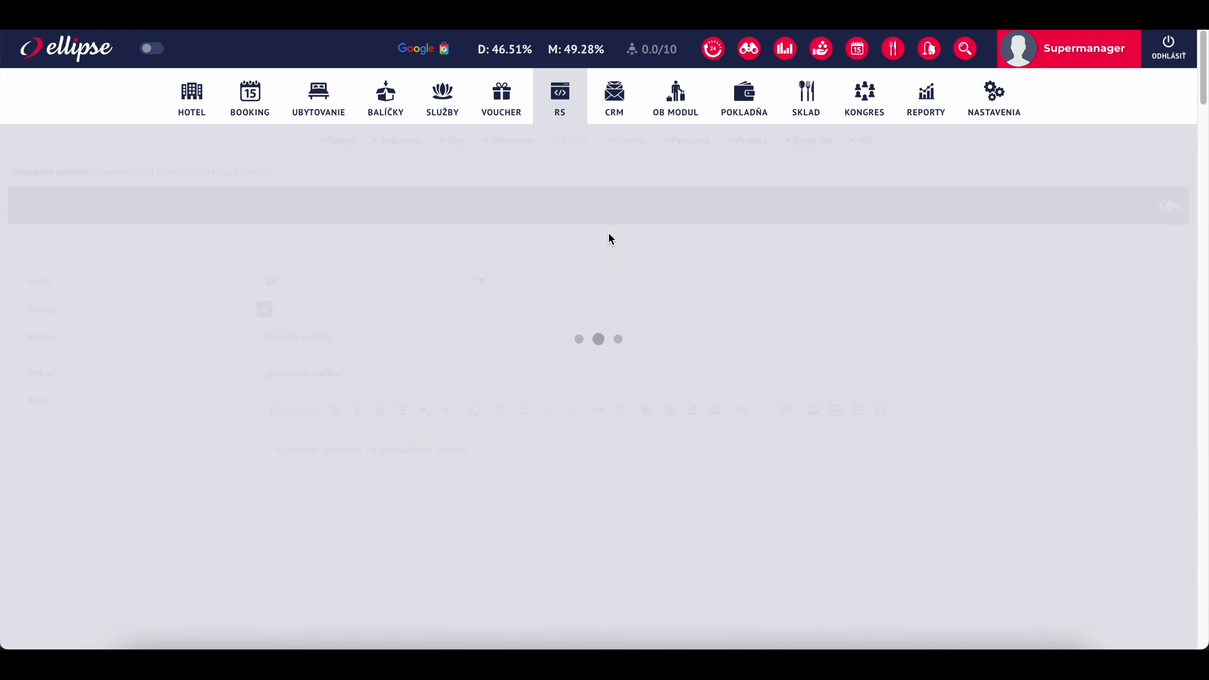
click(306, 270)
click(304, 297)
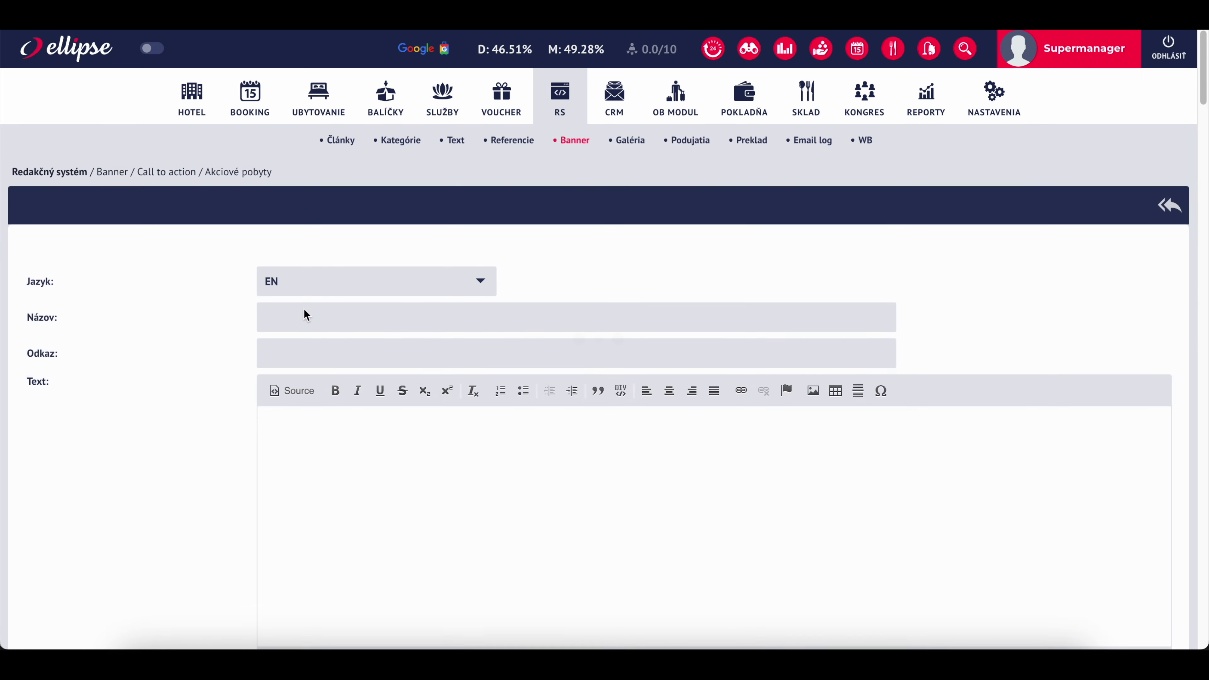
click(307, 316)
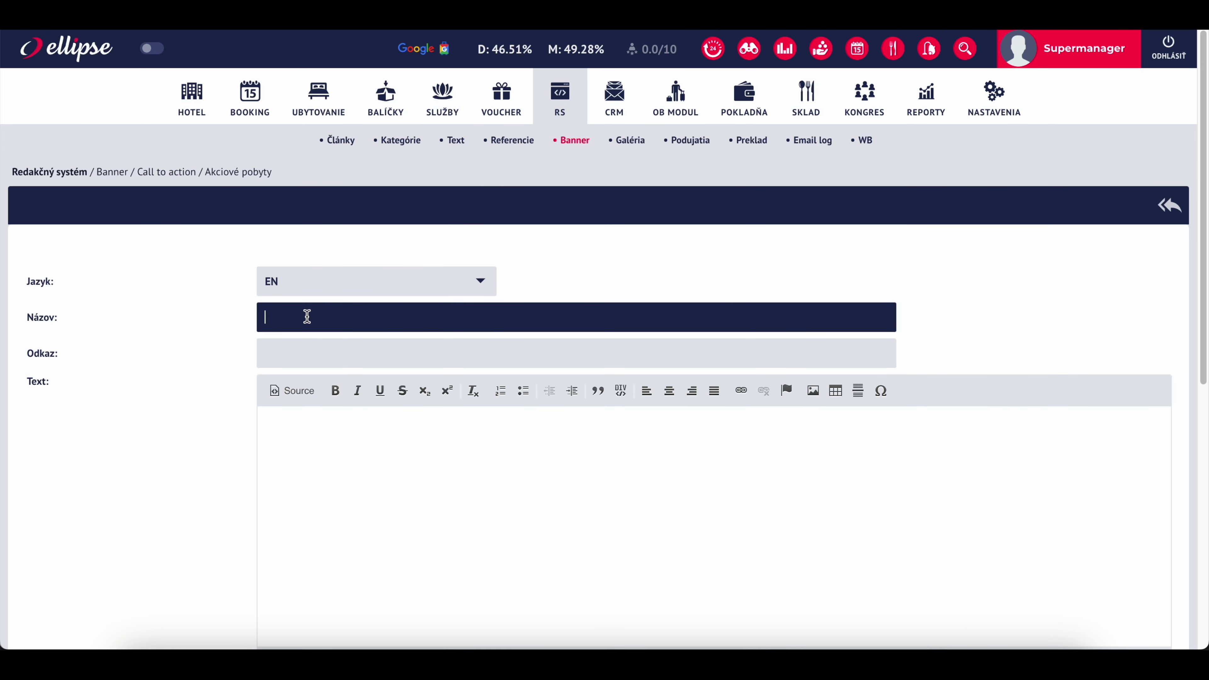
text(Specia)
key(Tab)
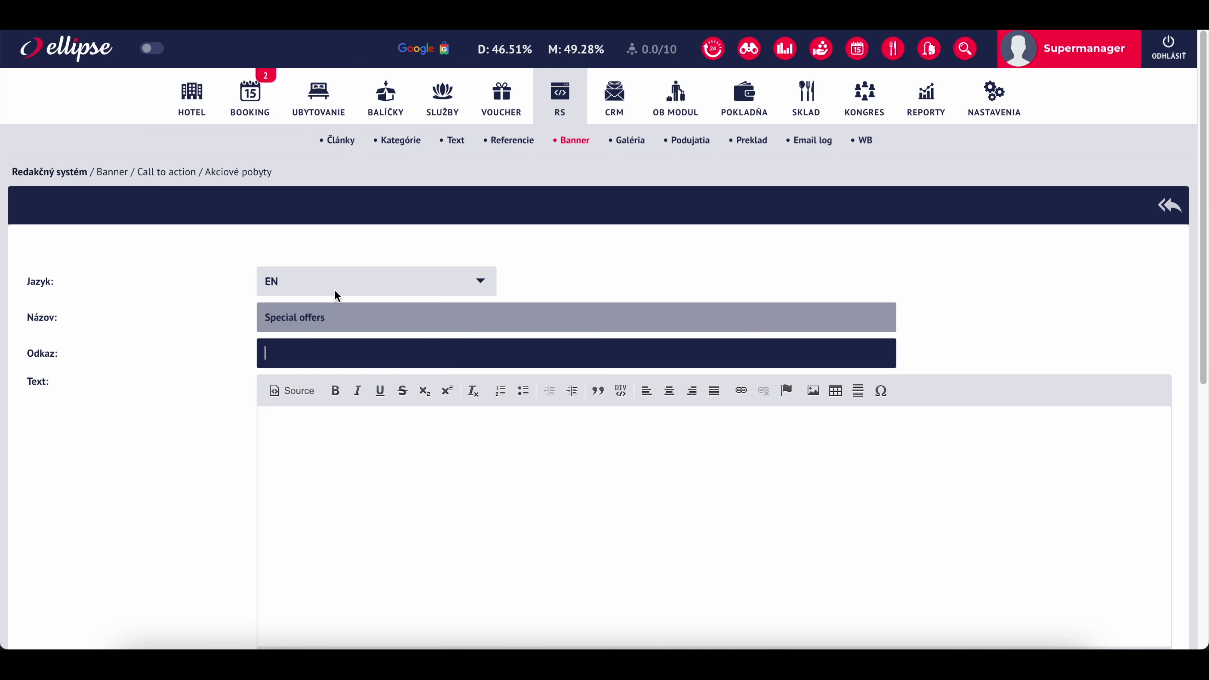
scroll(344, 296, down, 5)
click(1089, 472)
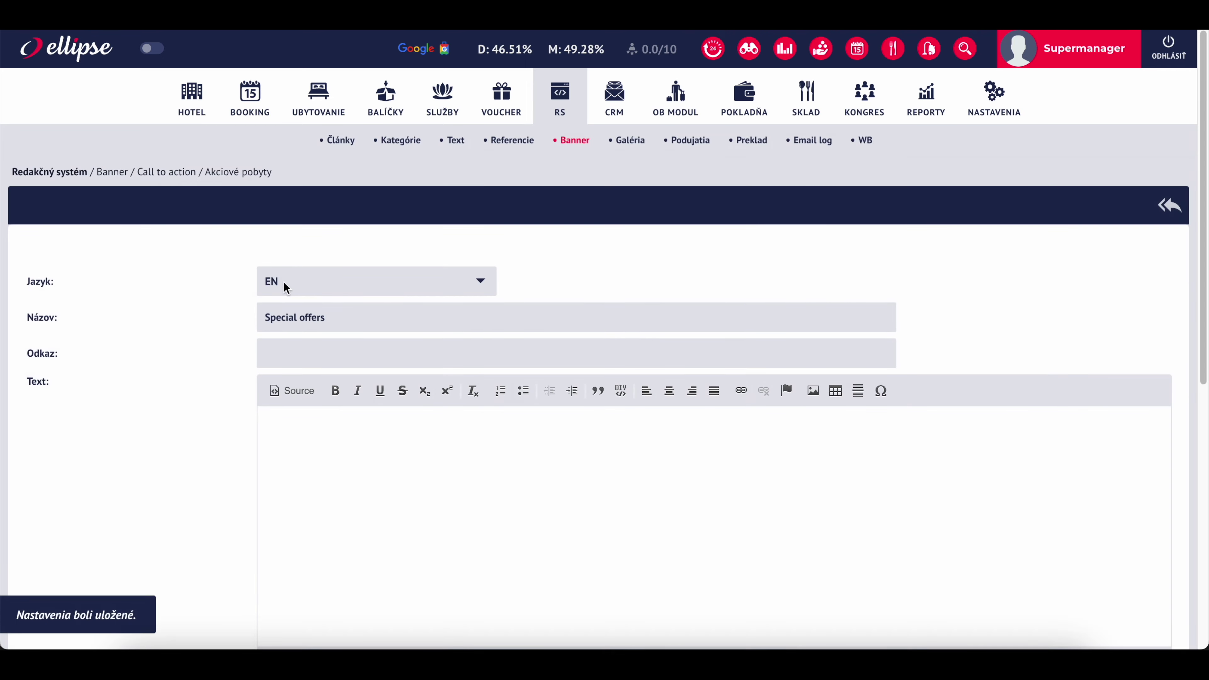
- Switch the Akciové pobyty banner to SK and review its link, text and image
click(320, 285)
click(311, 263)
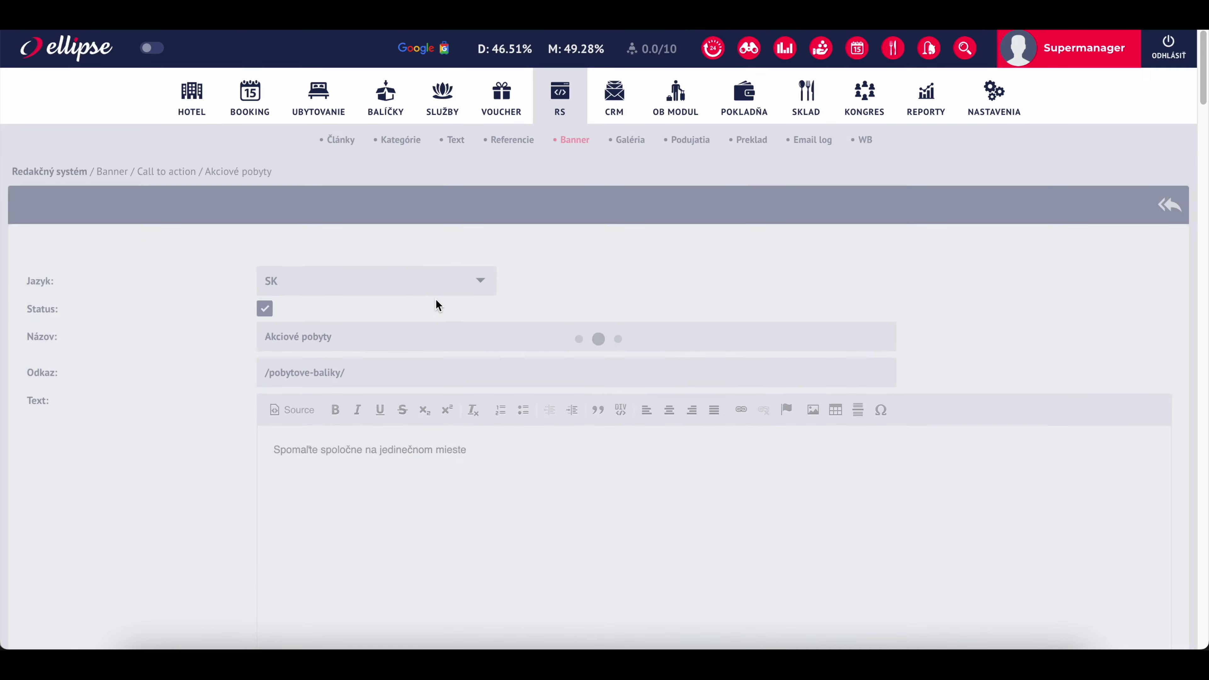
scroll(369, 268, down, 2)
drag(265, 263, 346, 263)
click(313, 392)
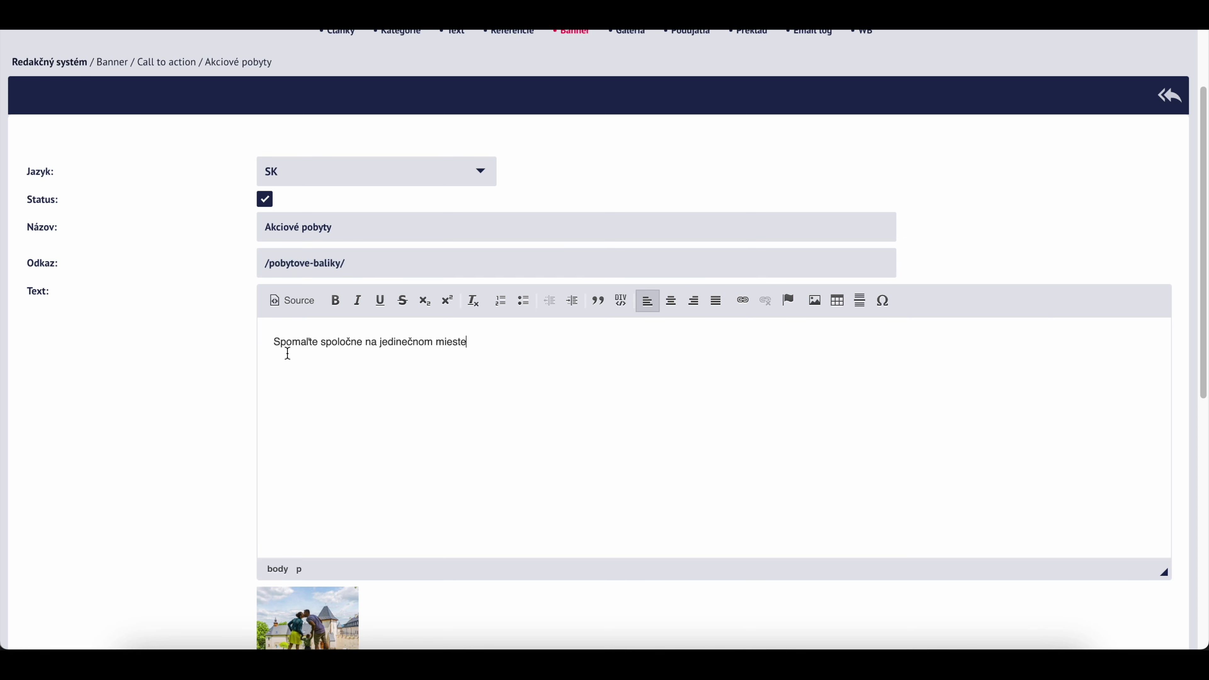
drag(270, 339, 523, 341)
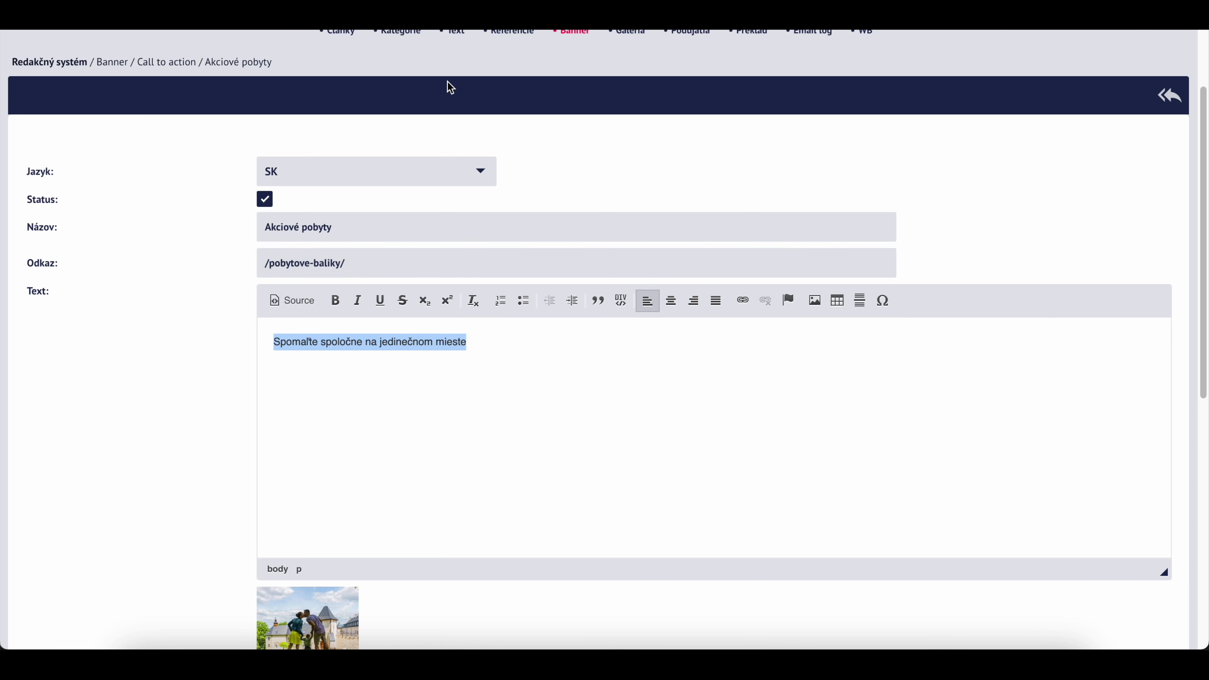
scroll(380, 445, down, 3)
scroll(382, 451, up, 5)
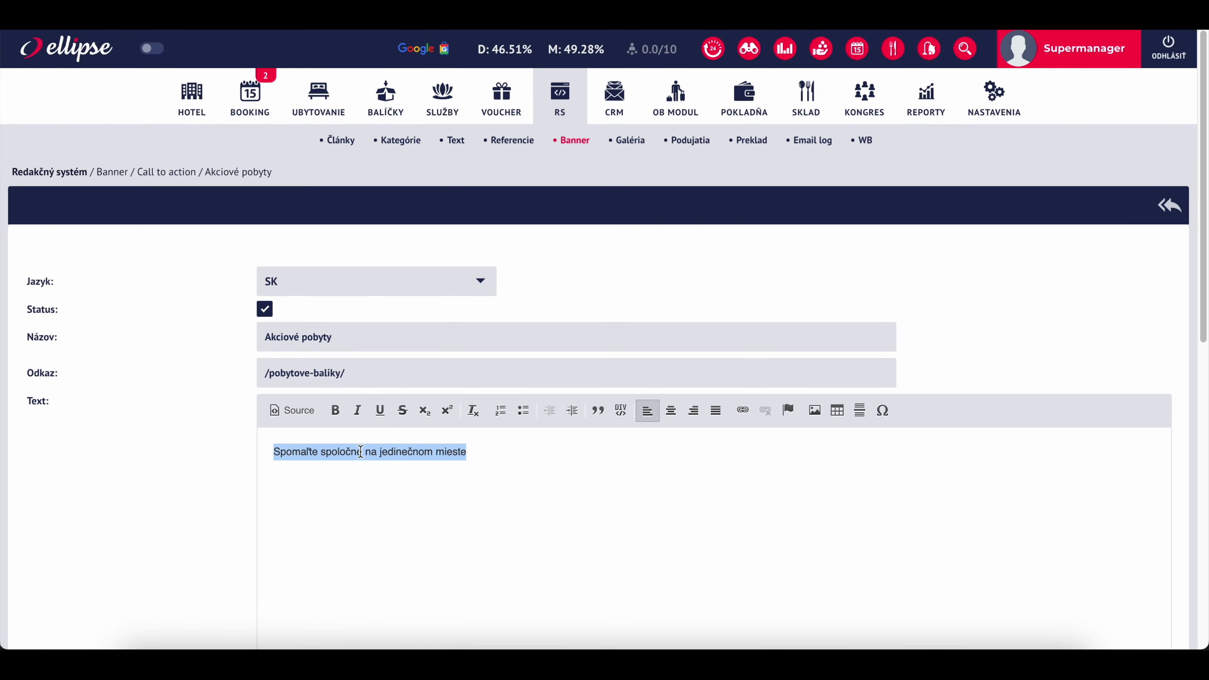
- Switch the Akciové pobyty banner back to EN and check its link and text fields
click(371, 289)
key(Return)
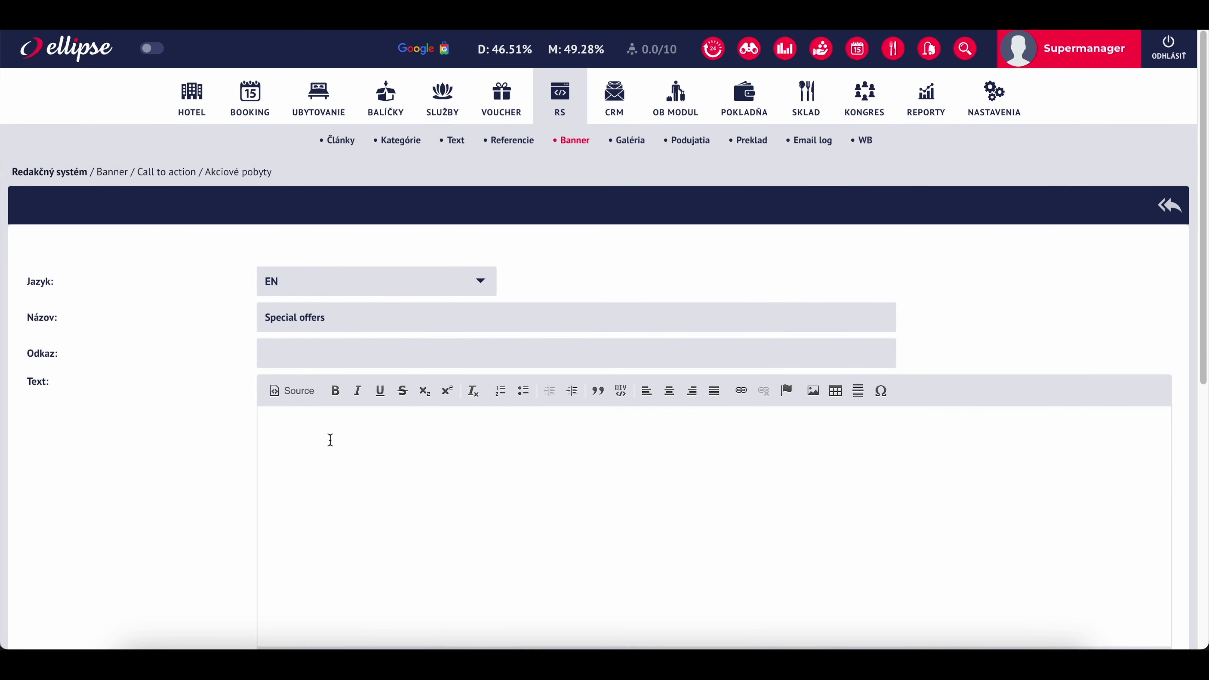
click(330, 440)
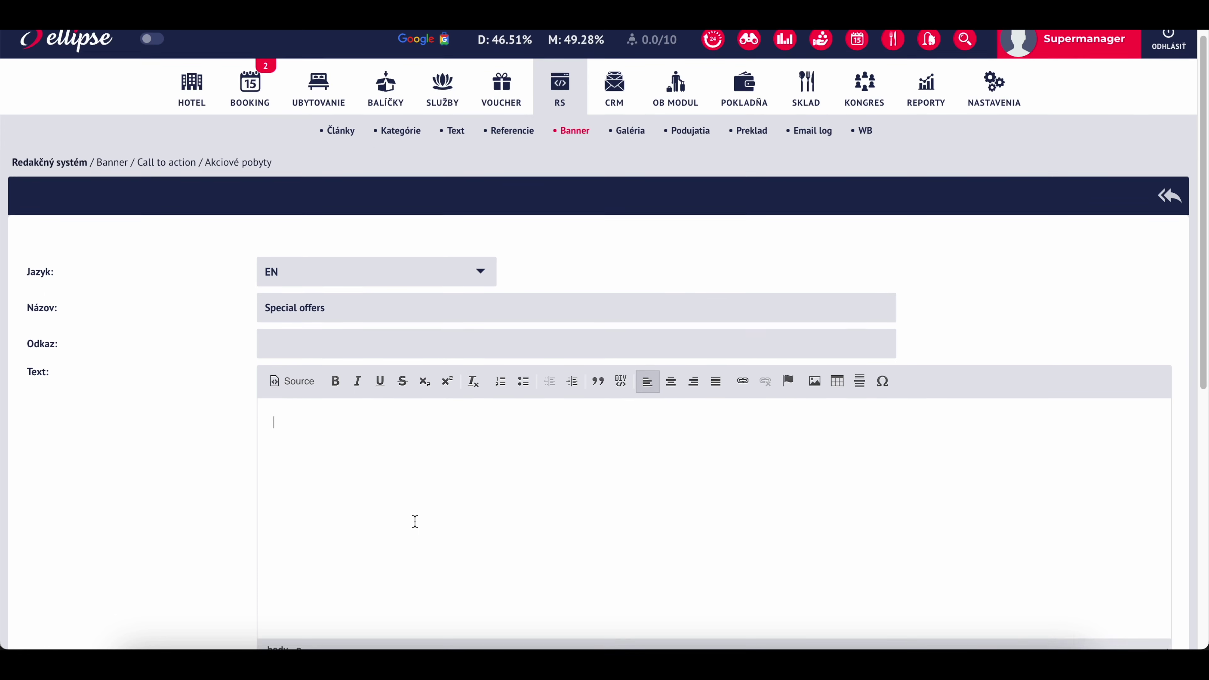
scroll(415, 521, down, 2)
scroll(400, 483, up, 1)
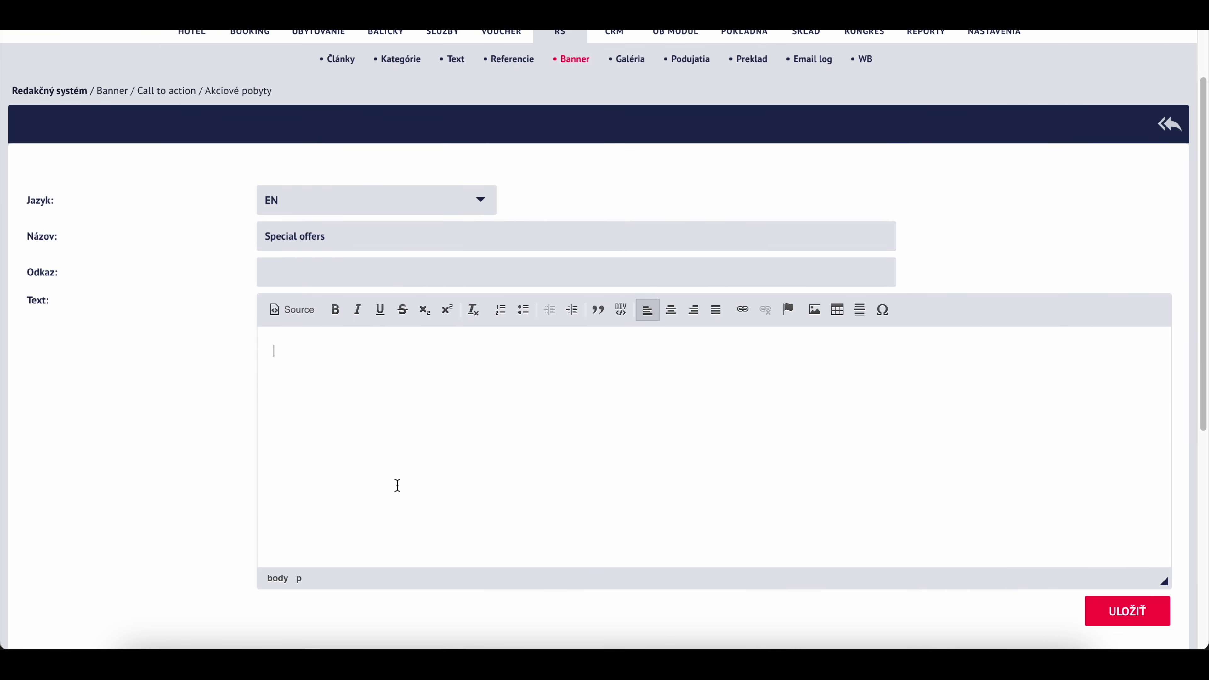
scroll(398, 486, up, 2)
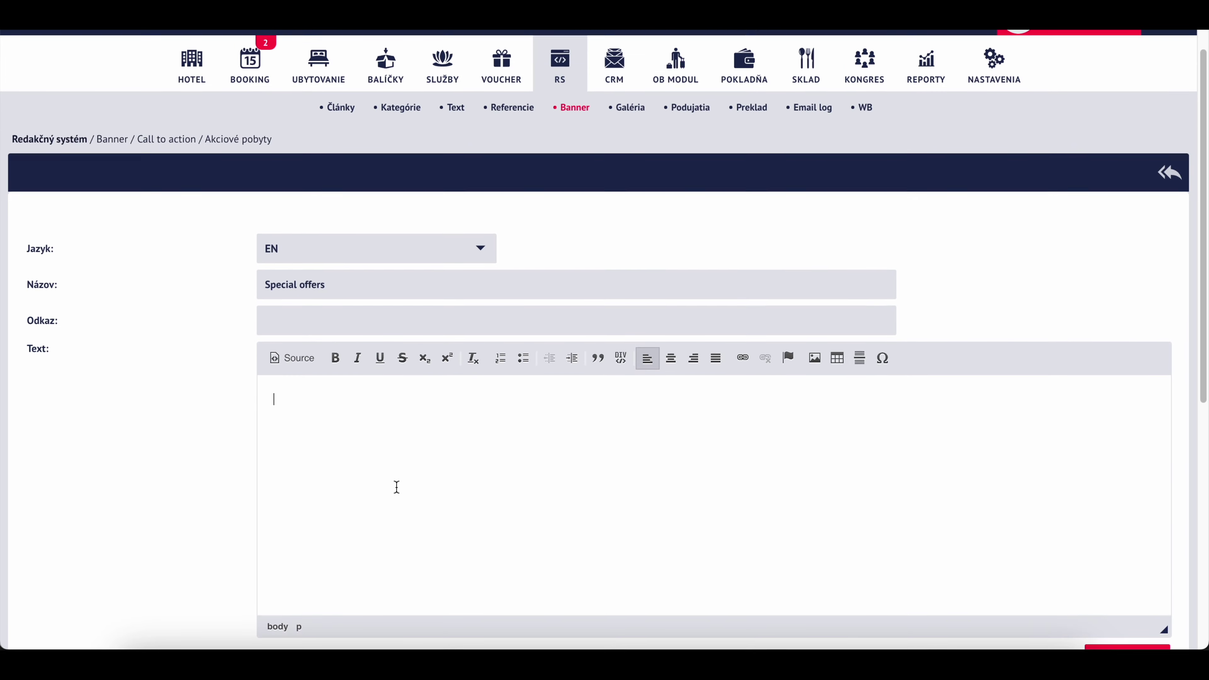
- Enable the English translation of the Izby a apartmány article, name it Room and apartments and save it
click(337, 113)
click(427, 396)
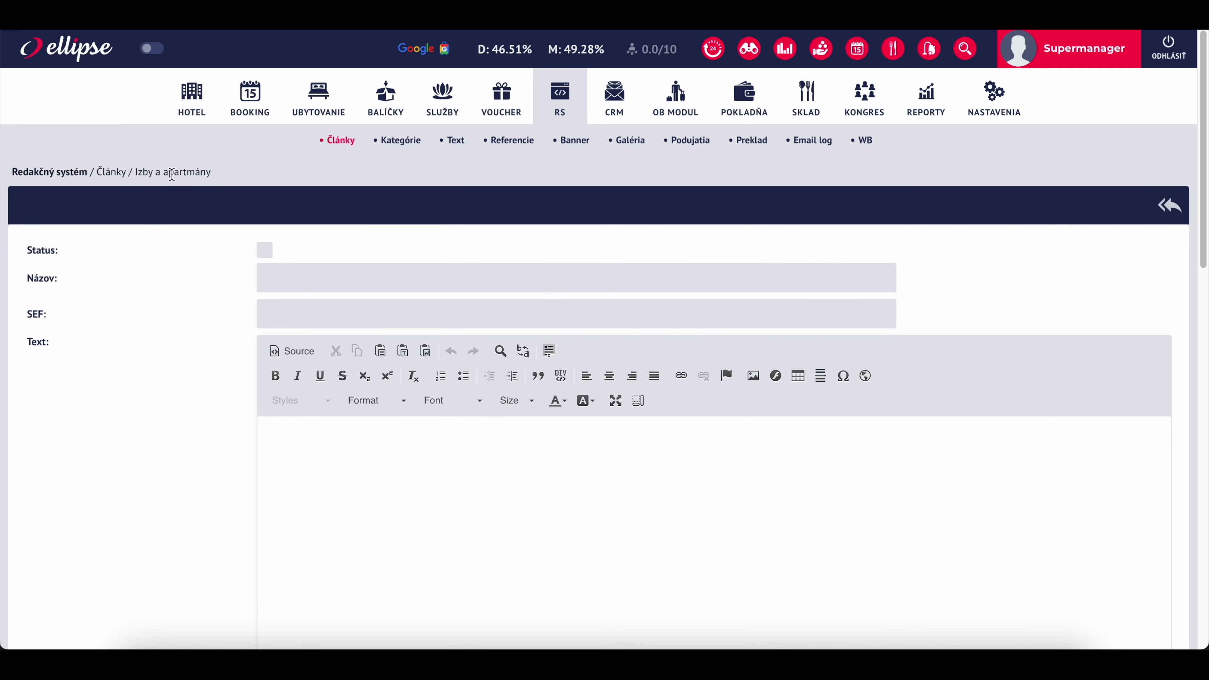
click(264, 249)
click(299, 269)
text(Roo)
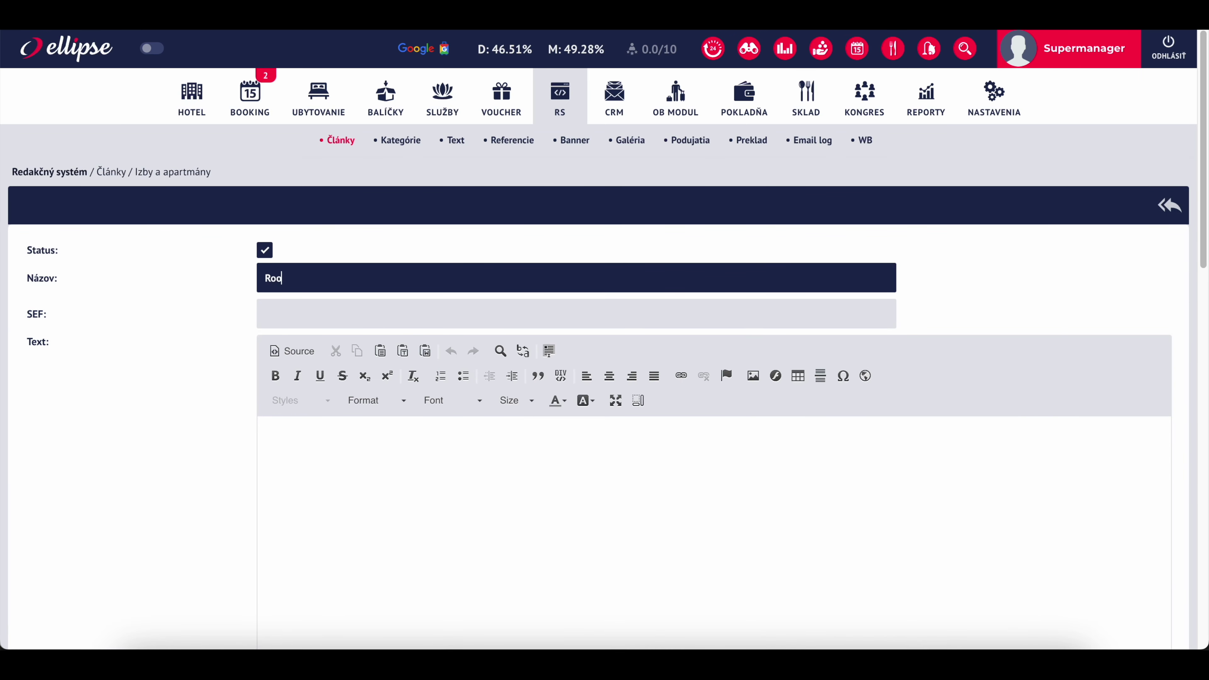
text(m and apartments)
key(Return)
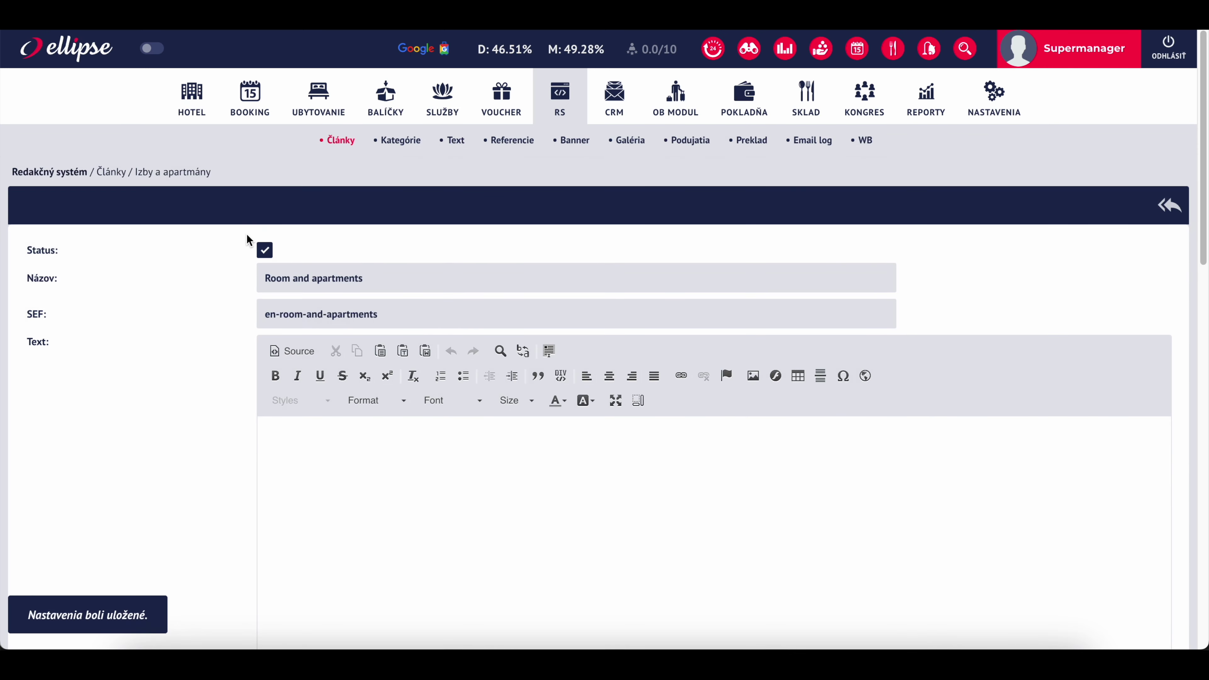
- Remove the en- prefix from the English article's SEF so it reads room-and-apartments
click(309, 300)
double_click(270, 314)
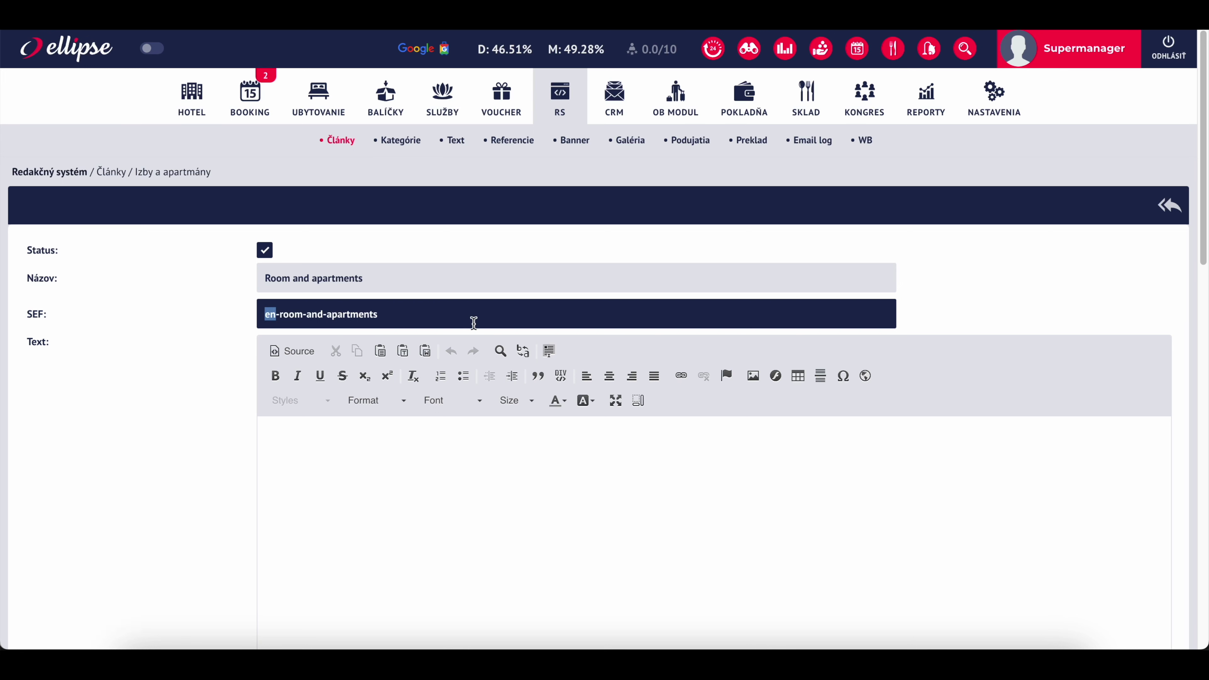
click(256, 324)
click(272, 315)
drag(279, 314, 213, 314)
key(BackSpace)
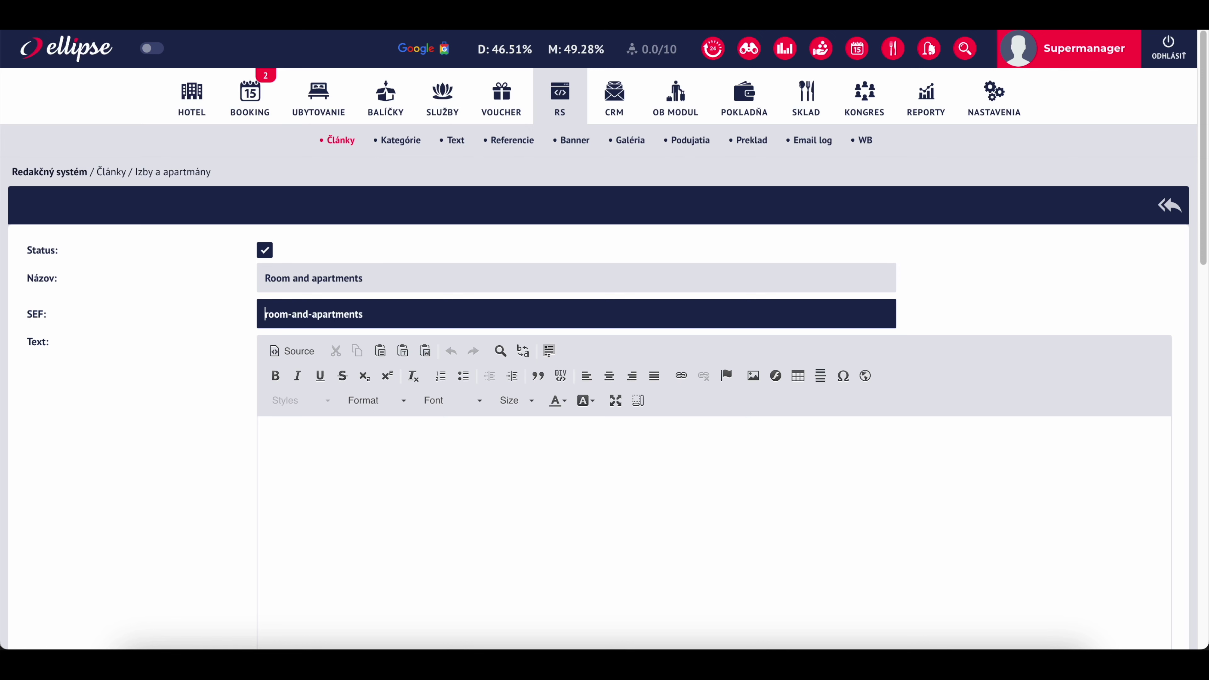
key(Return)
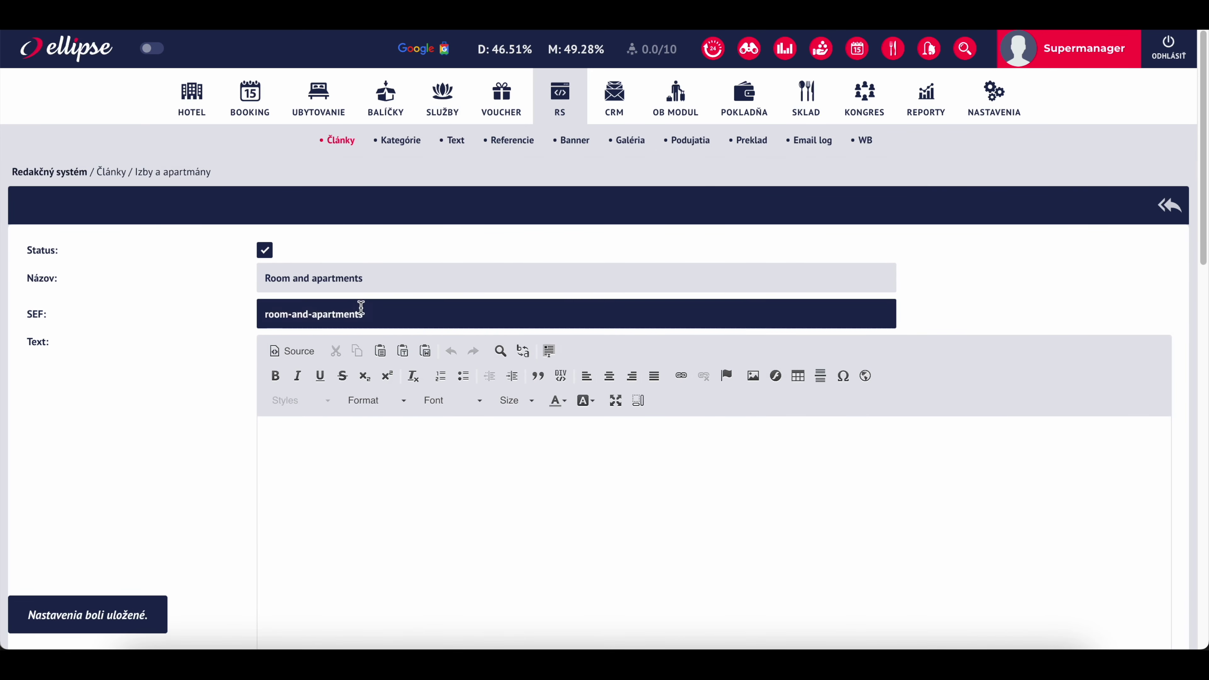
drag(371, 311, 86, 313)
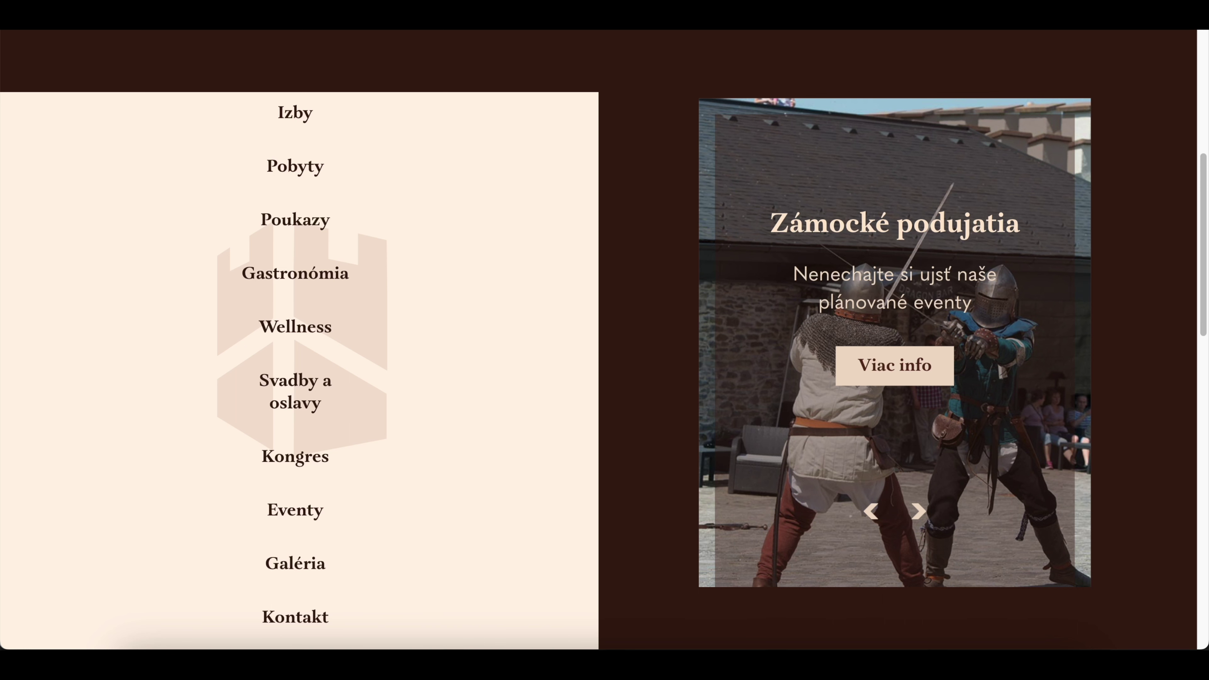
key(super+l)
text(https://booking.grandviglas.com/room-and-apartments)
text(/)
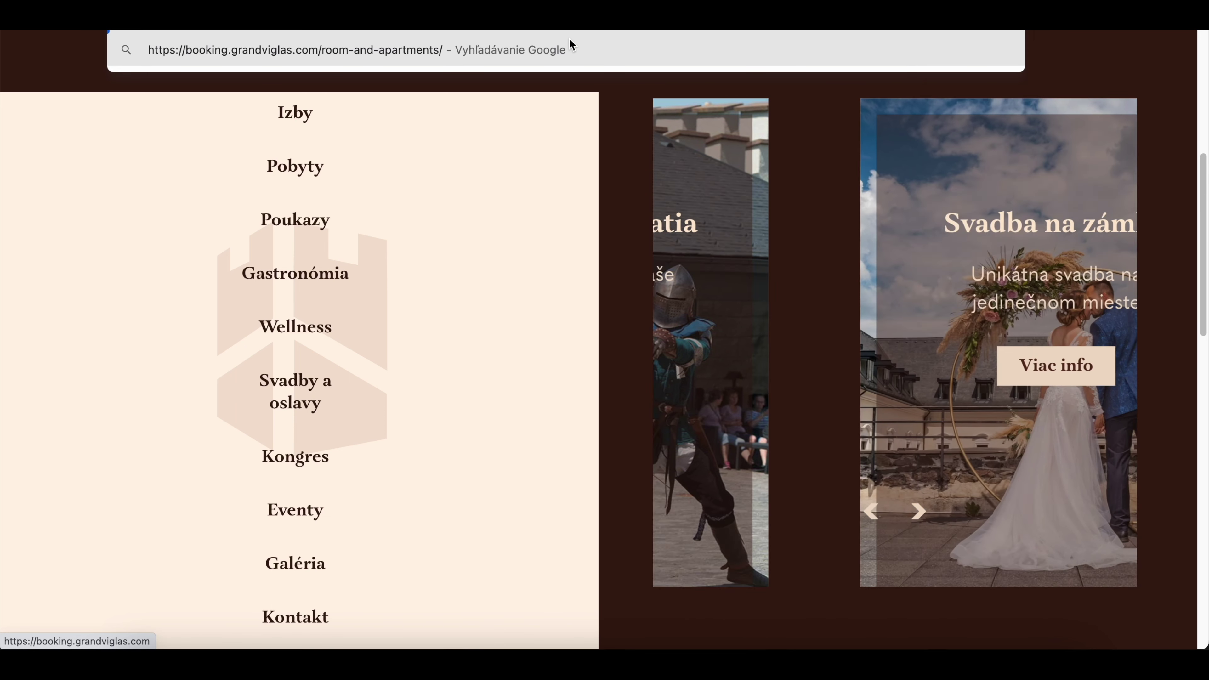
key(Return)
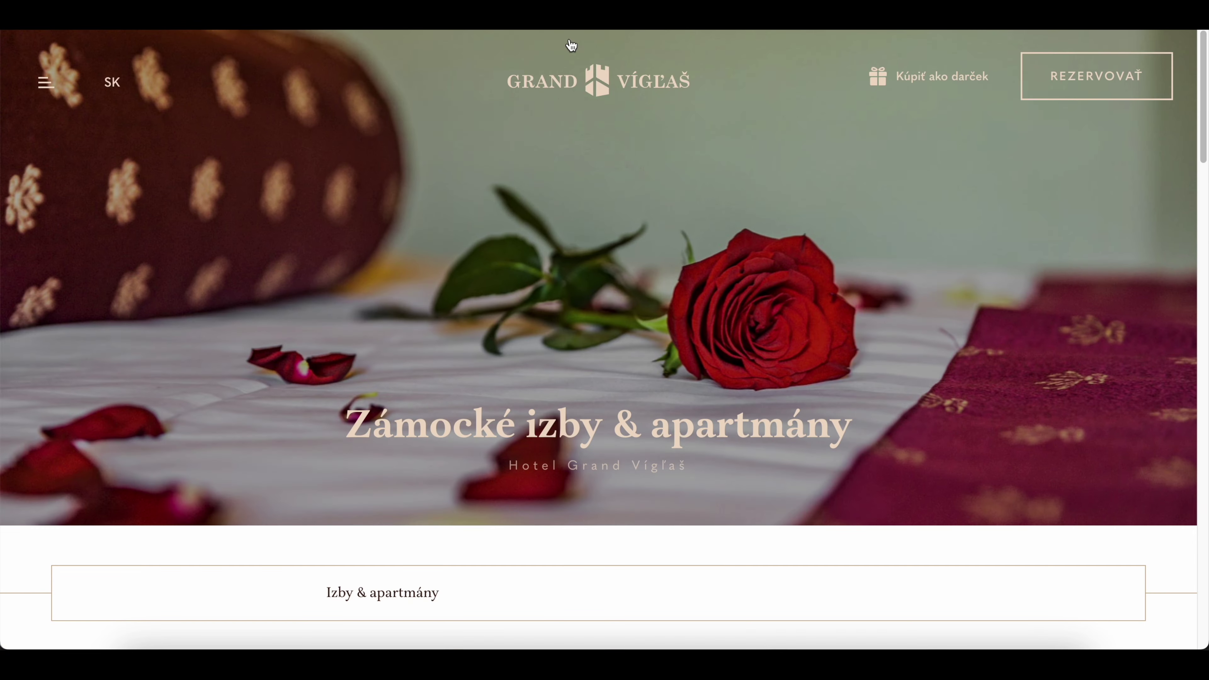
- Review the rooms and apartments page on the hotel website, including its heading and package offers
scroll(389, 276, down, 5)
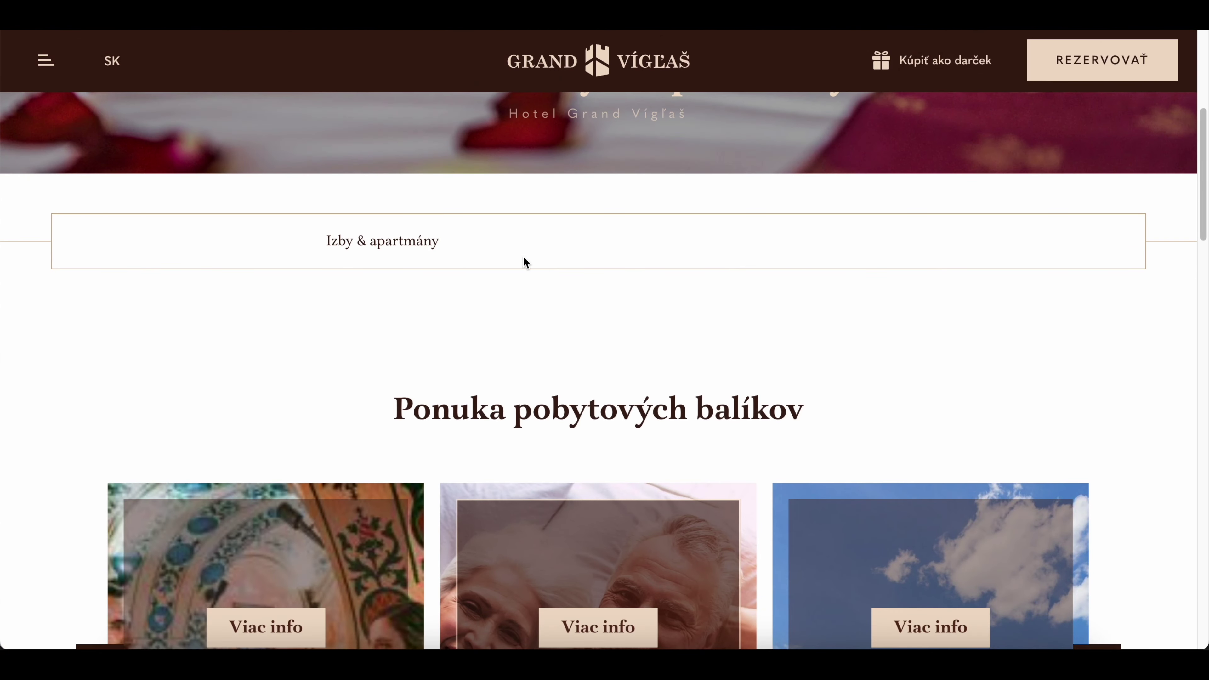
scroll(536, 342, up, 5)
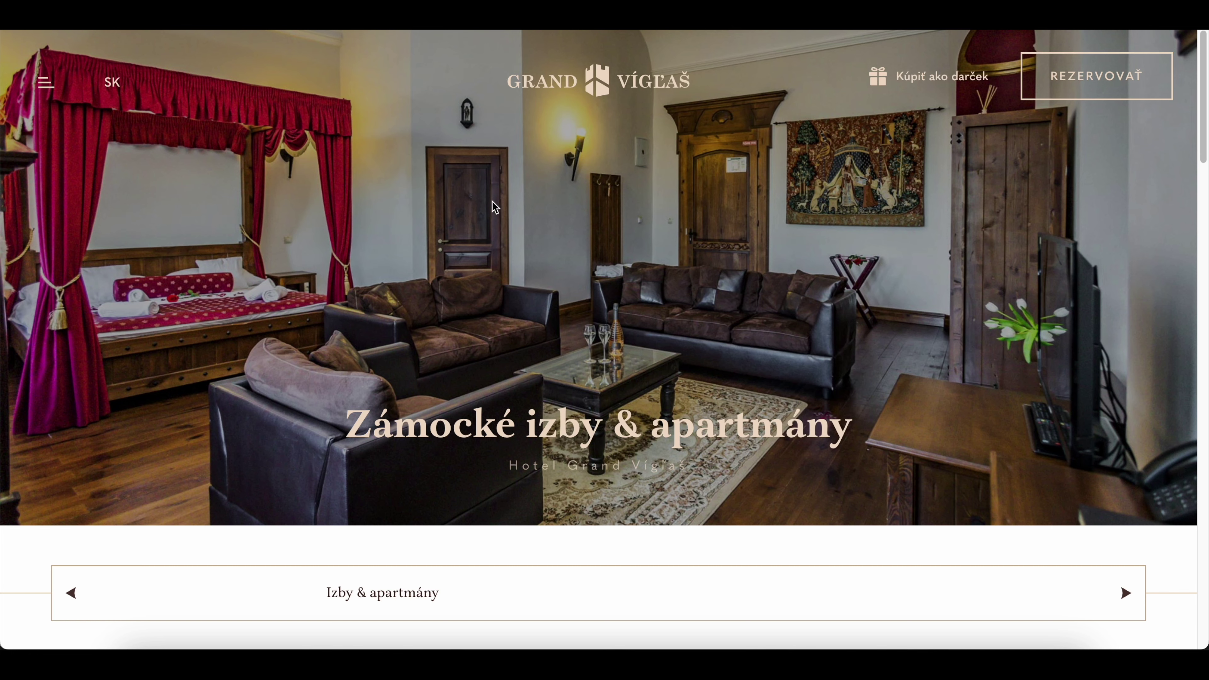
scroll(490, 252, down, 5)
scroll(490, 255, up, 5)
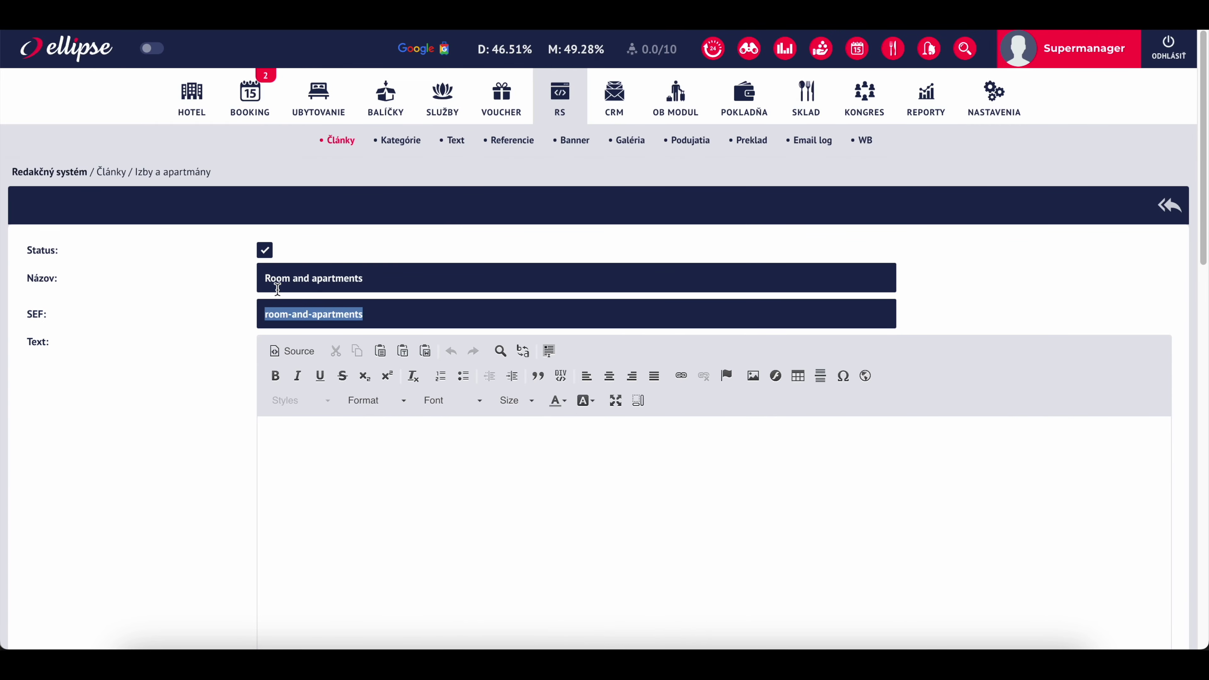
- View the website menu categories and the room category list, and return to the article list
click(409, 140)
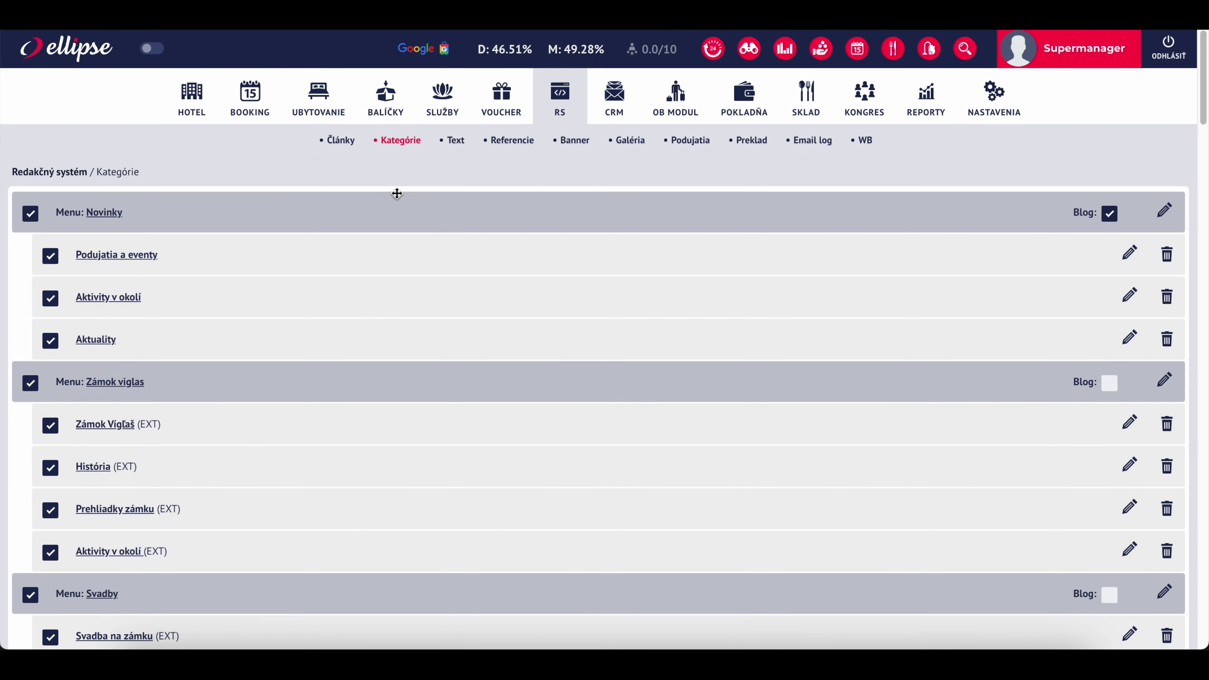
click(317, 98)
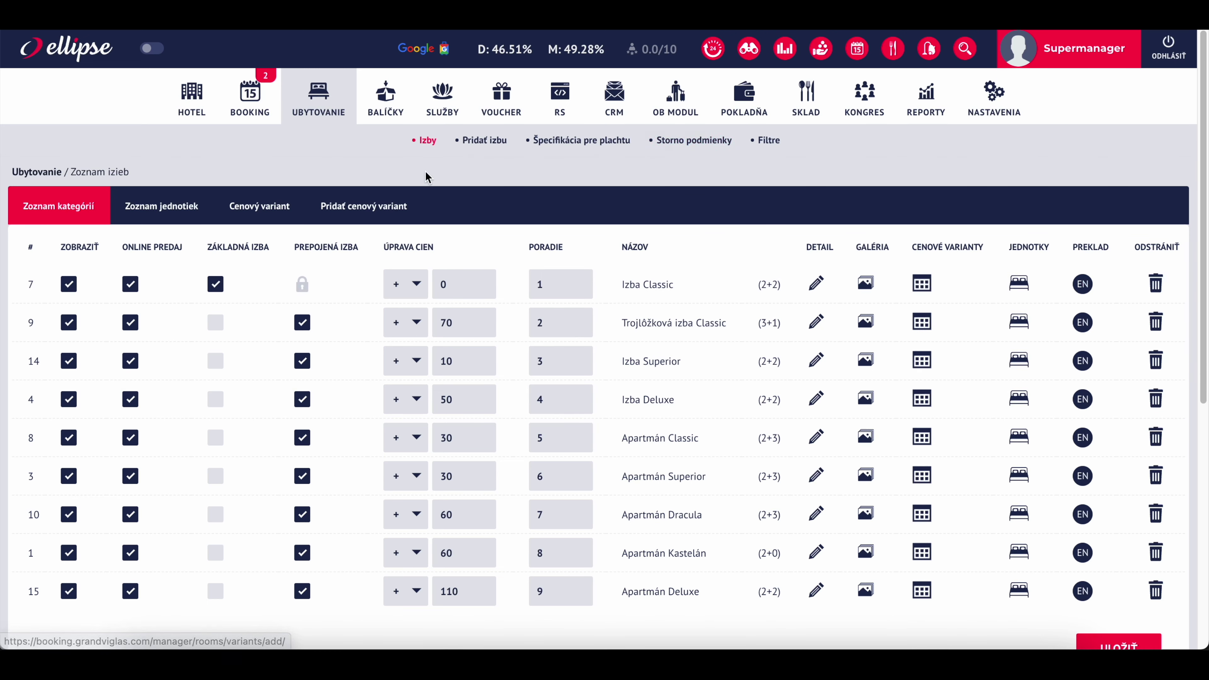
click(560, 100)
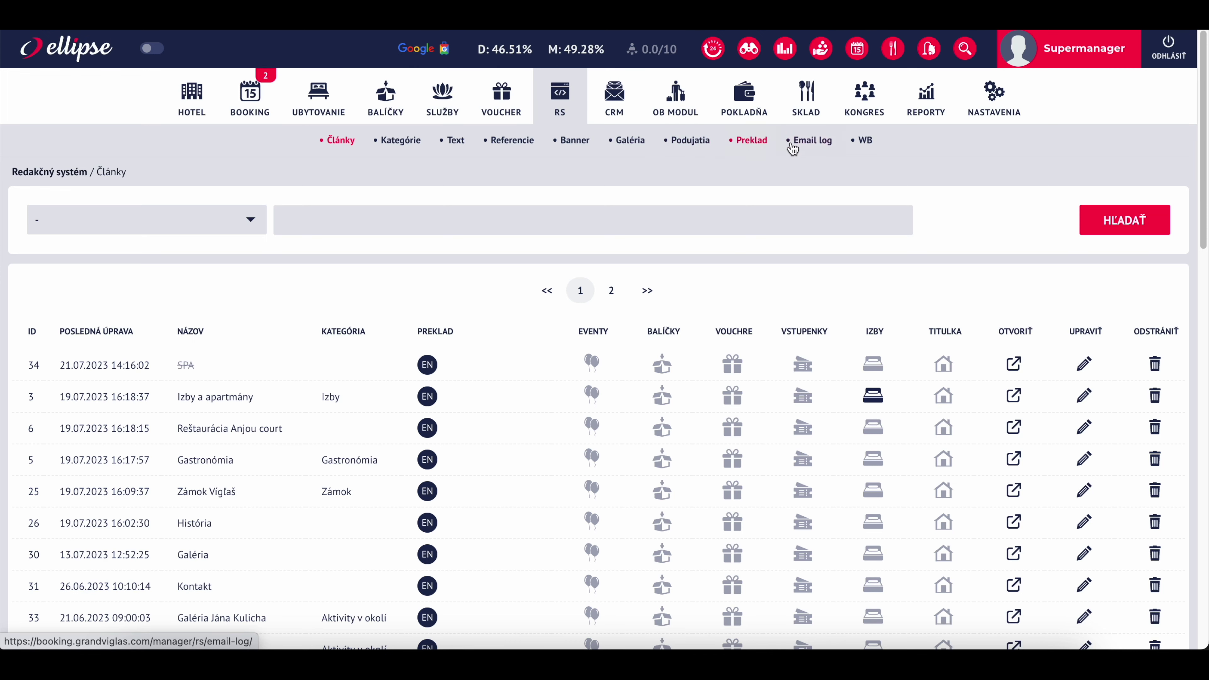
- Check the email log and look through the list of web booking texts
click(821, 143)
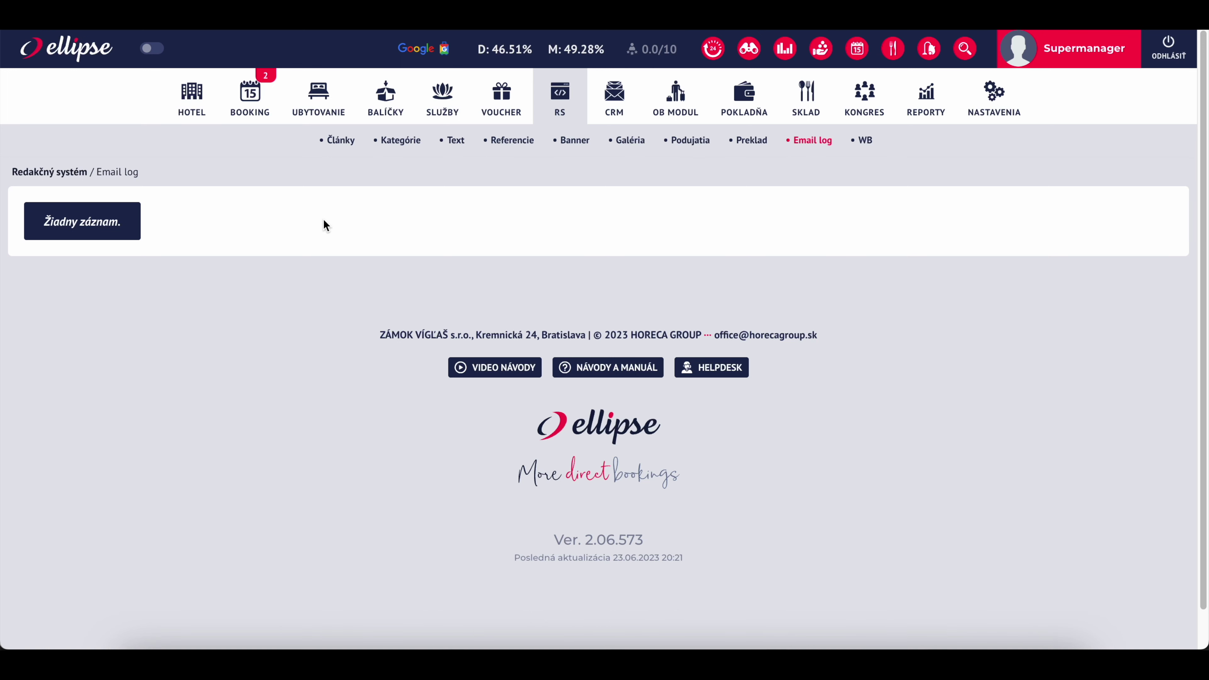
click(877, 141)
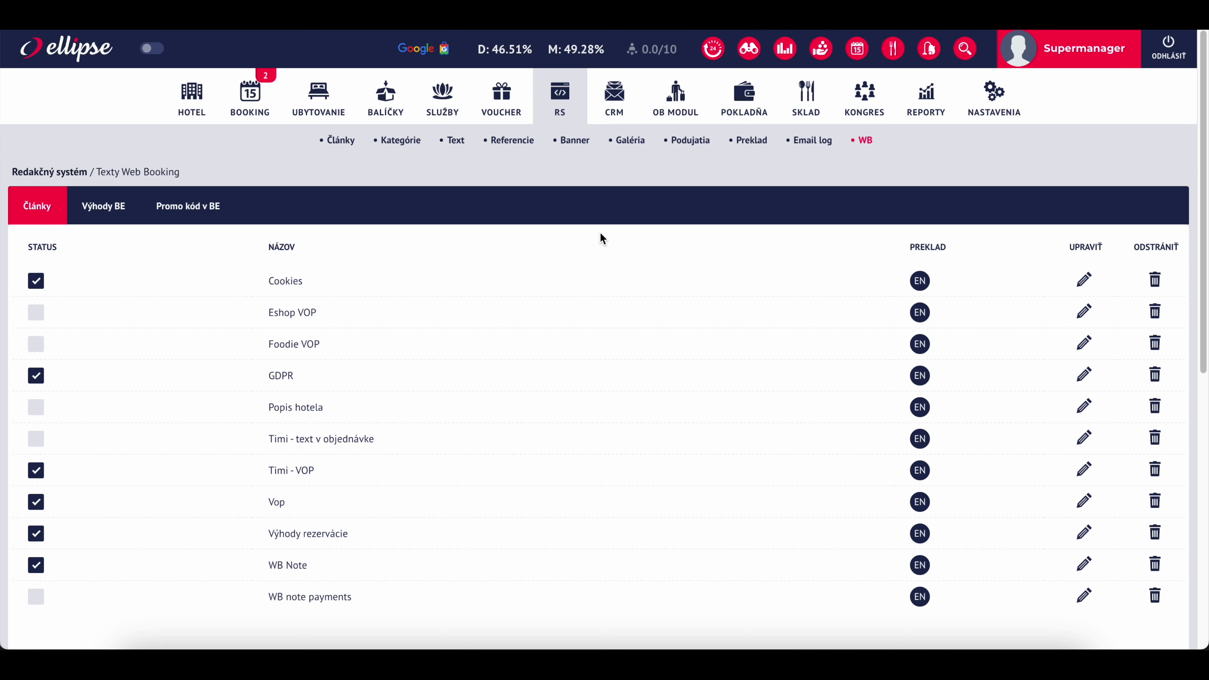
scroll(600, 231, down, 3)
scroll(600, 231, up, 3)
- Open the História zámku text to view its content and return to the text list
click(433, 153)
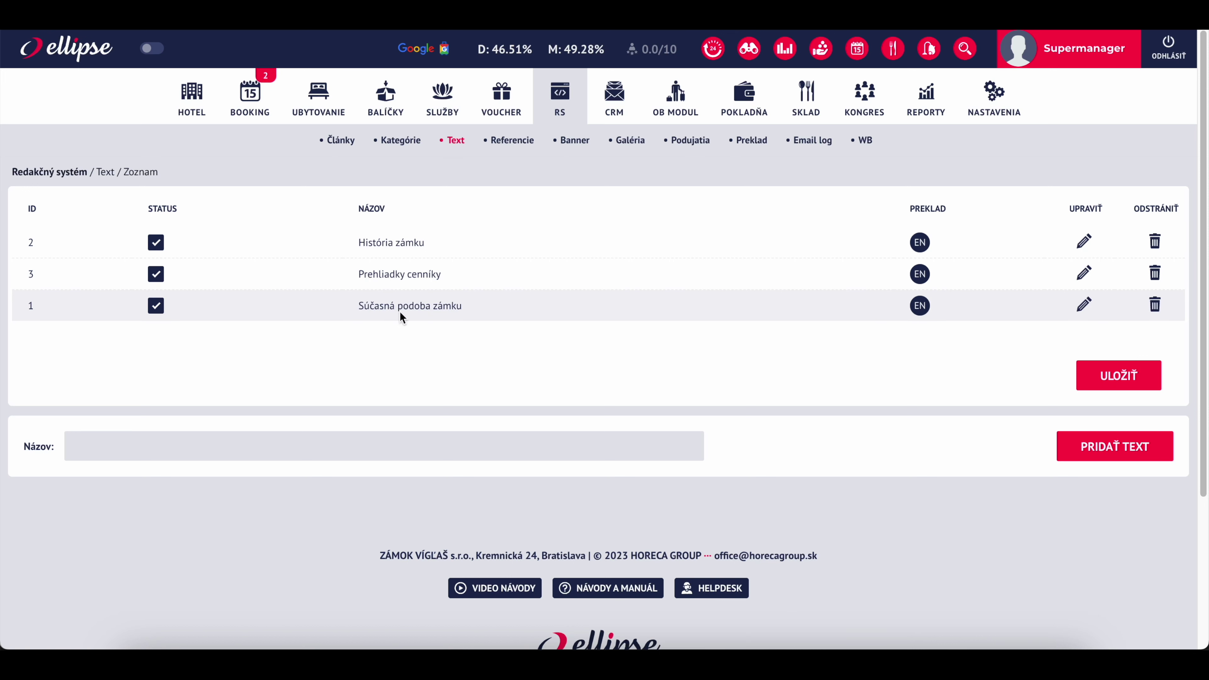
click(1084, 241)
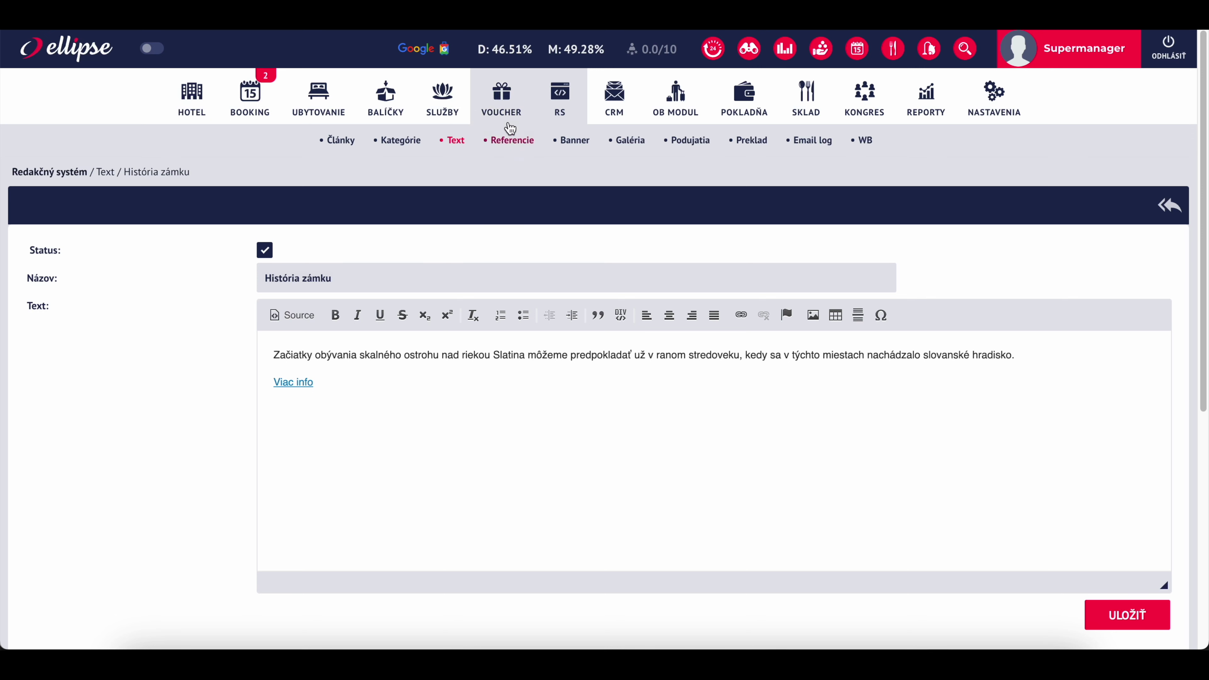
click(456, 141)
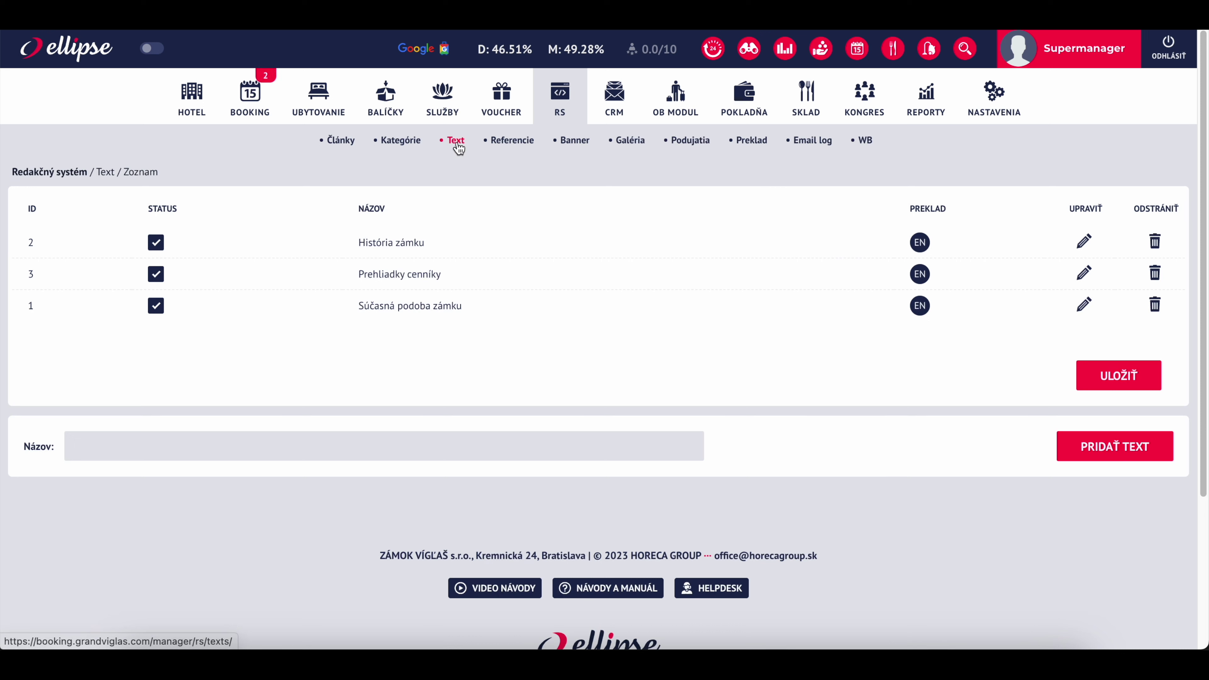
- Open the detail of the package Leto 2023 - deti do 12 rokov grátis and review its description and dates
click(339, 141)
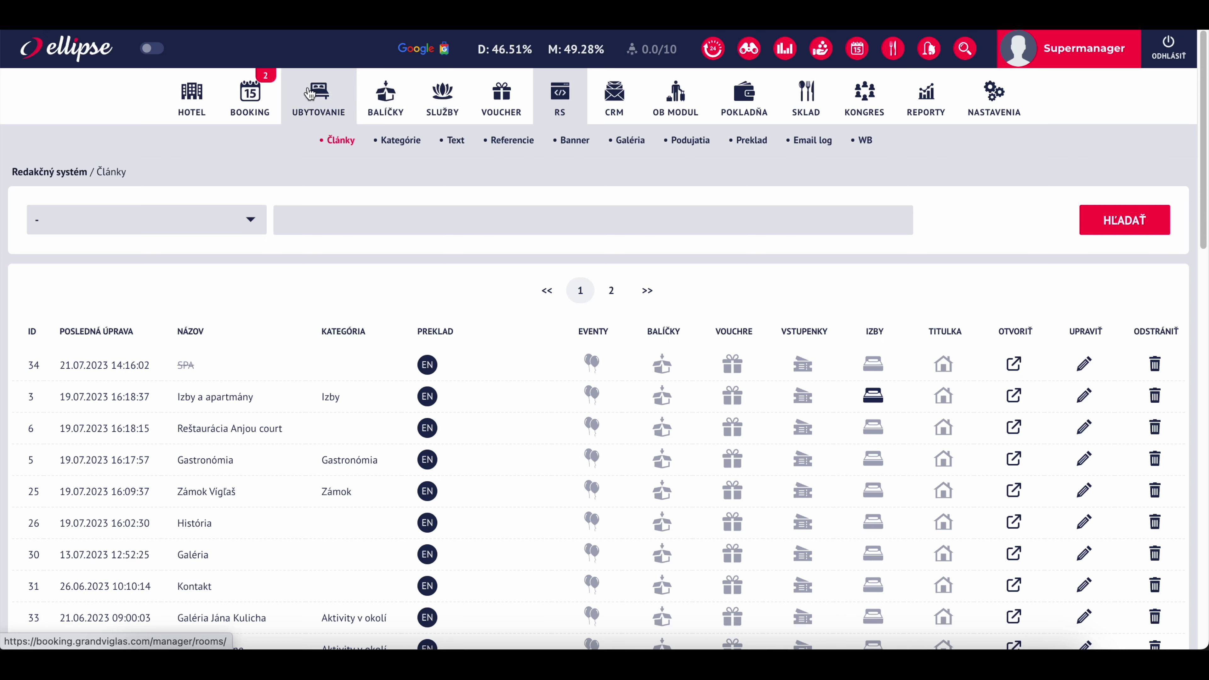
click(393, 91)
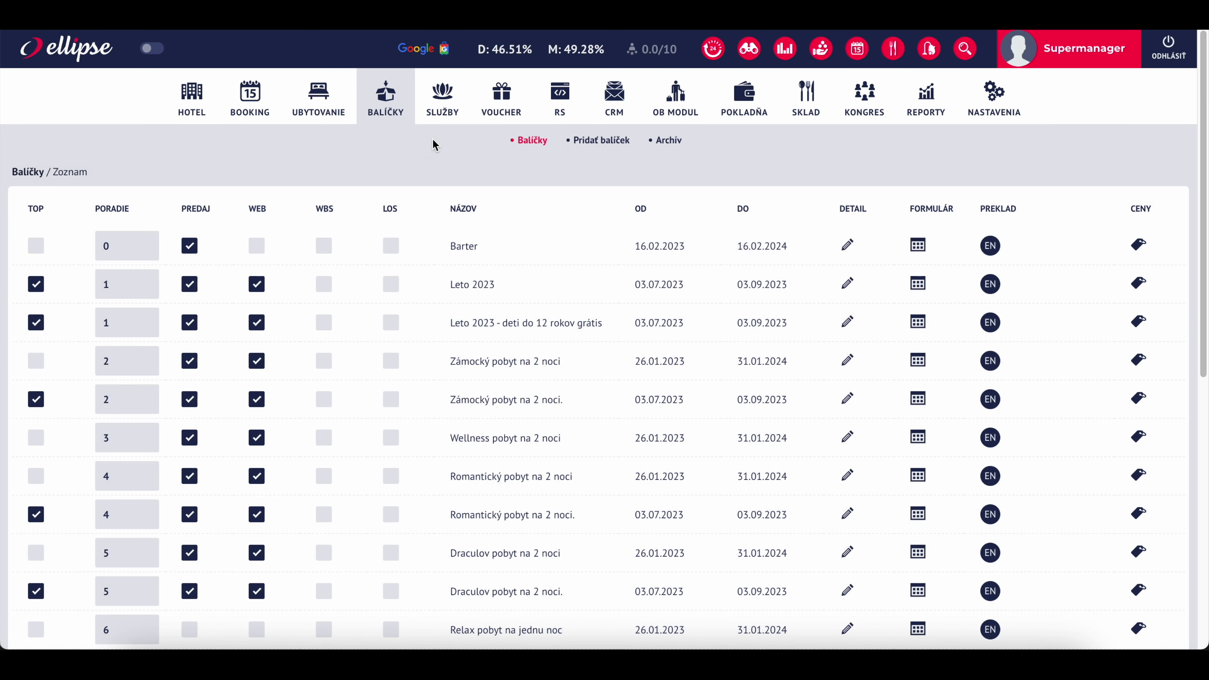
click(849, 323)
scroll(517, 286, down, 1)
scroll(515, 267, down, 10)
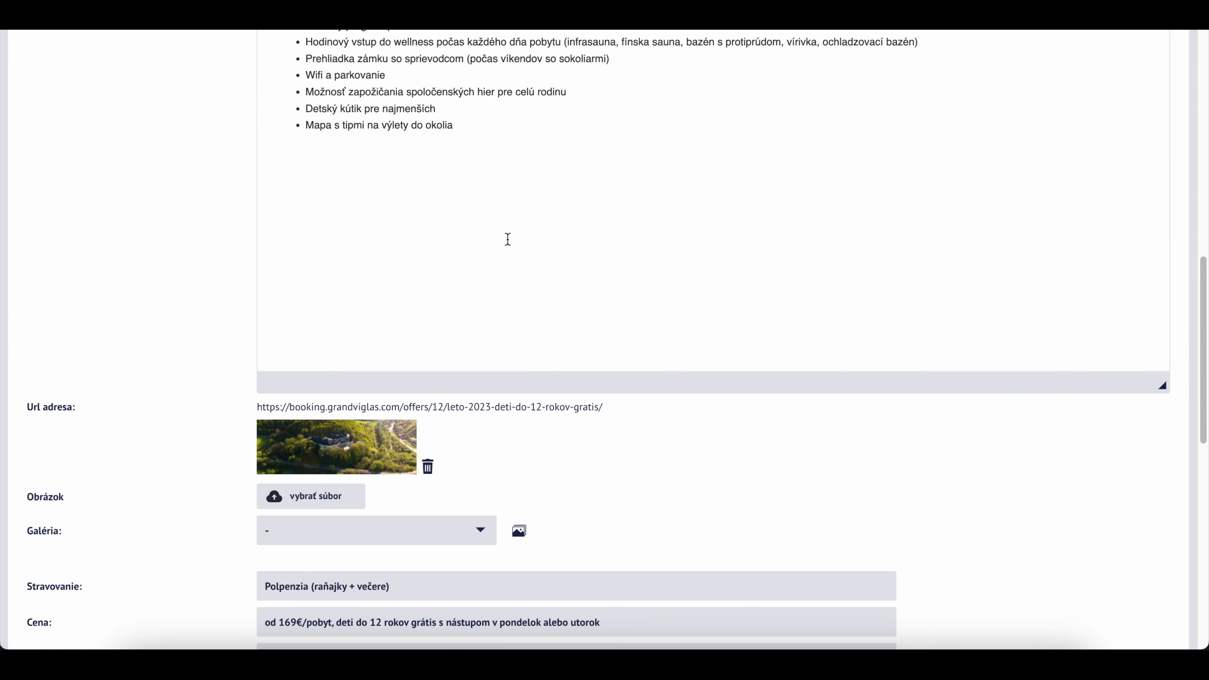
scroll(508, 240, up, 8)
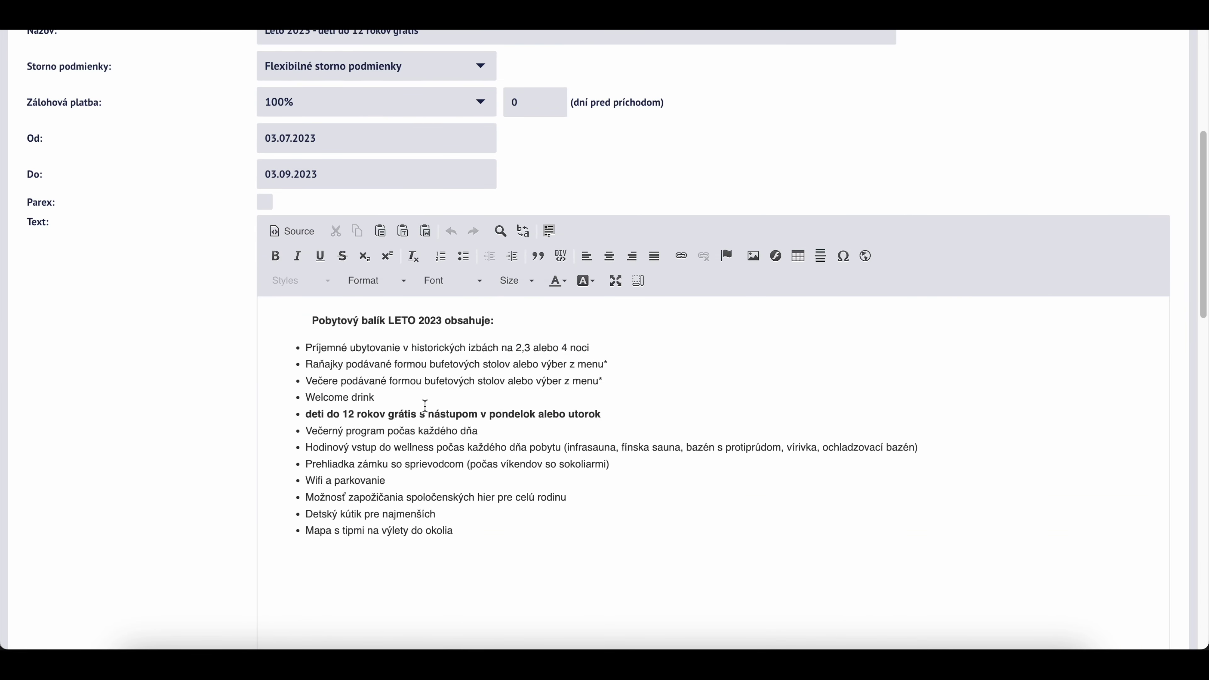
scroll(363, 436, up, 3)
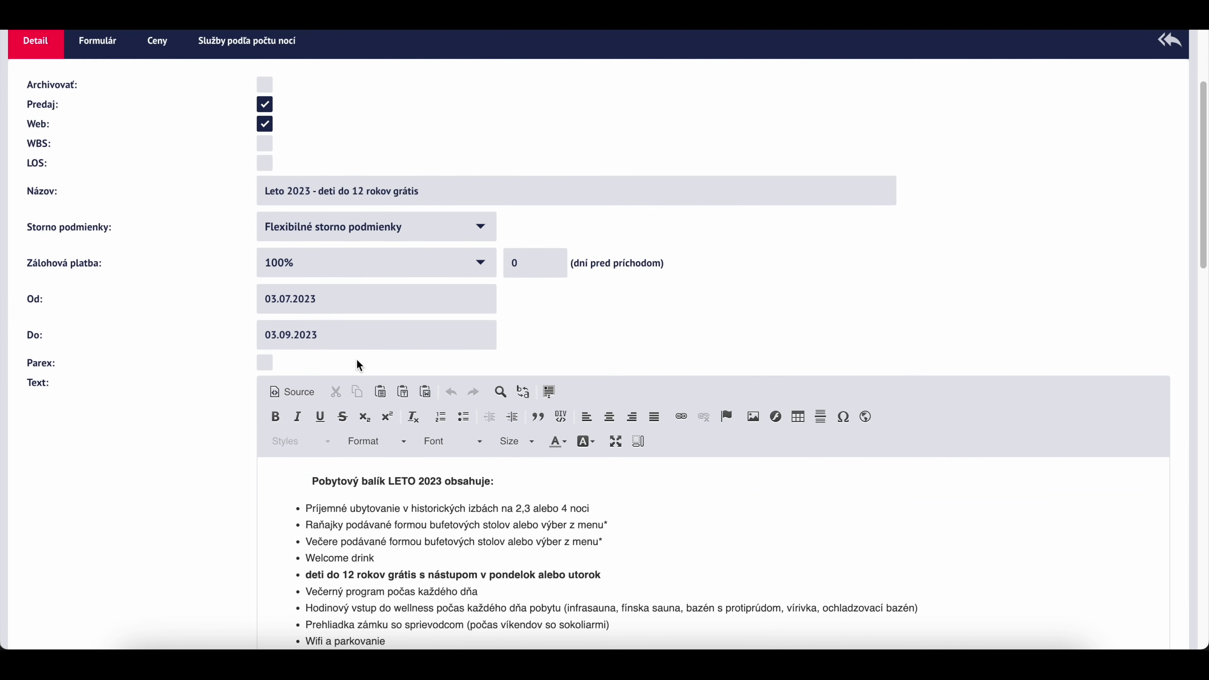
- Examine the package's image, gallery, meal, price and wellness fields and its title, meta description and keyword fields
scroll(380, 249, down, 4)
scroll(379, 251, down, 10)
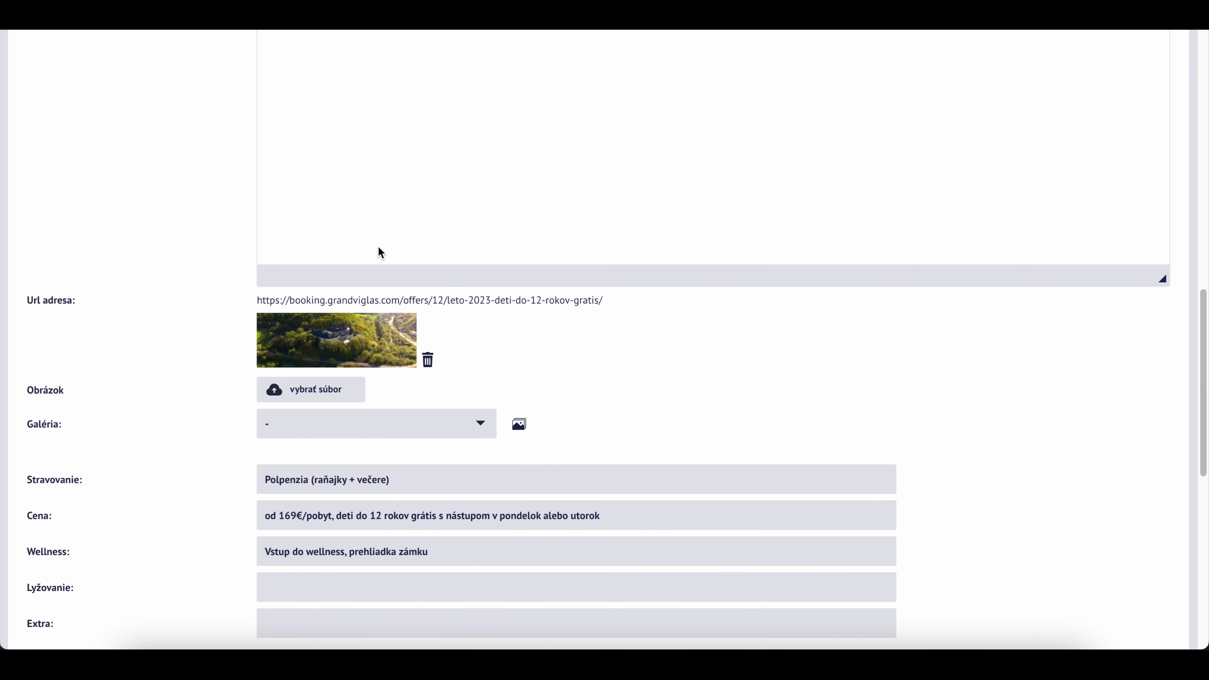
scroll(332, 327, down, 1)
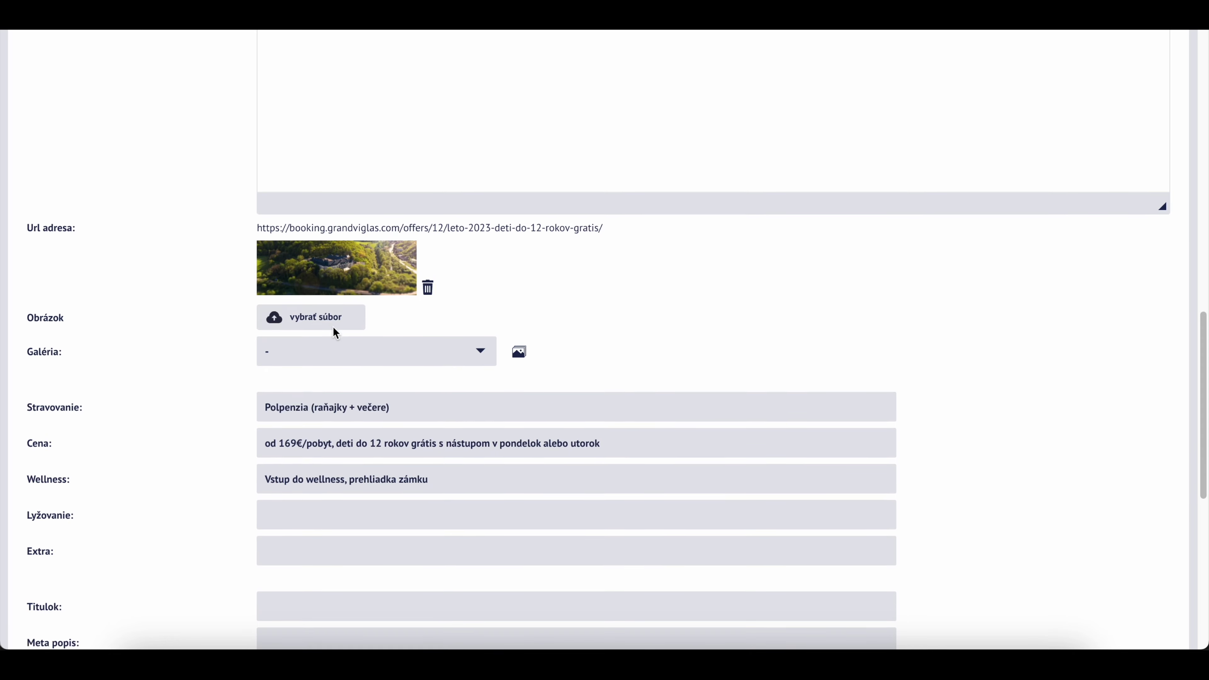
scroll(310, 438, down, 2)
scroll(319, 452, down, 3)
click(315, 400)
click(316, 378)
click(318, 411)
click(306, 346)
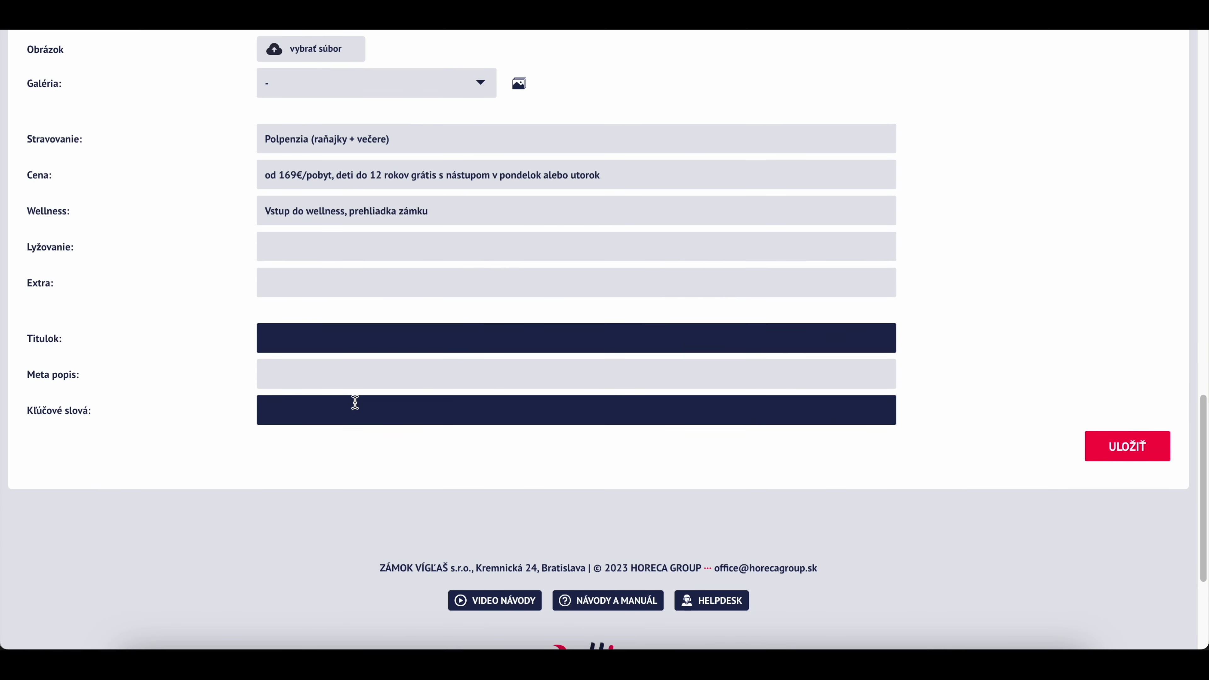
- Point out the package's archive, sale and web visibility options by highlighting their labels
scroll(354, 403, up, 15)
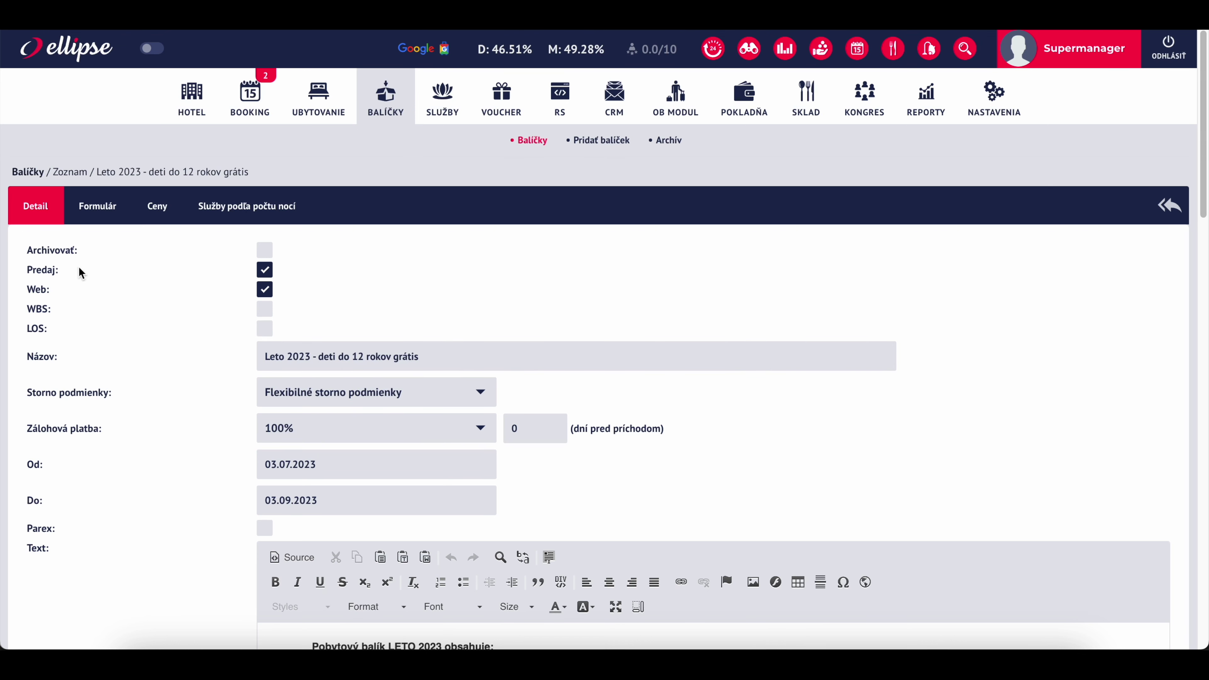
drag(32, 270, 37, 310)
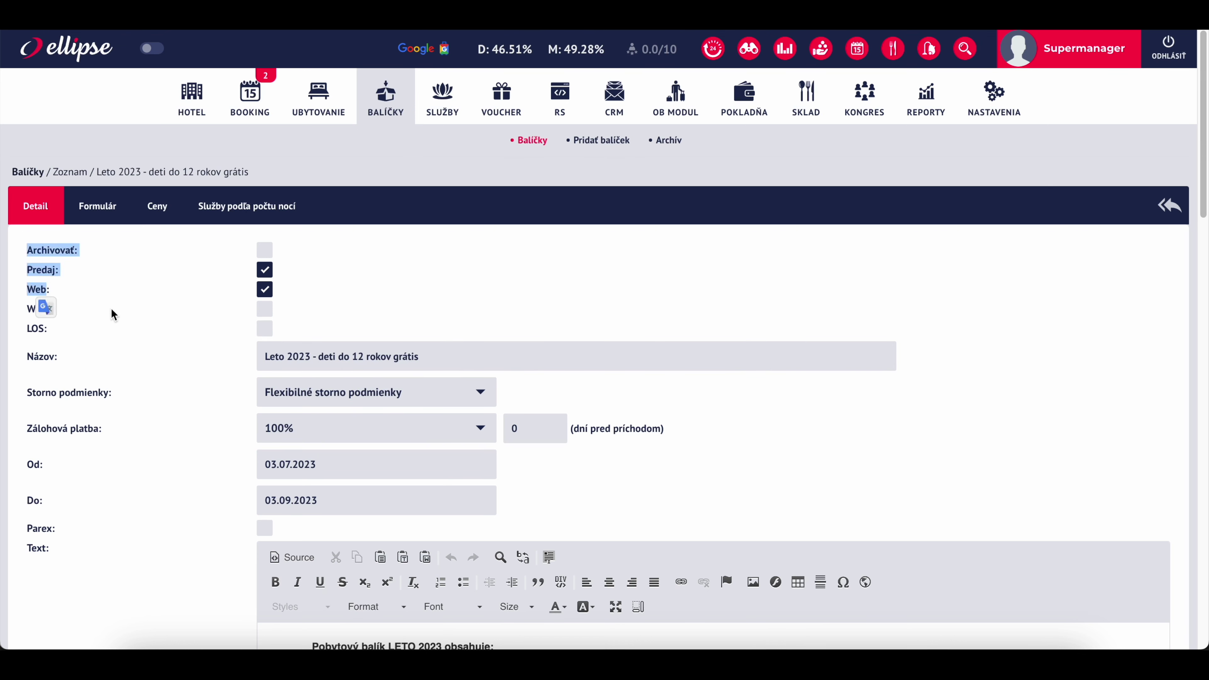
click(114, 307)
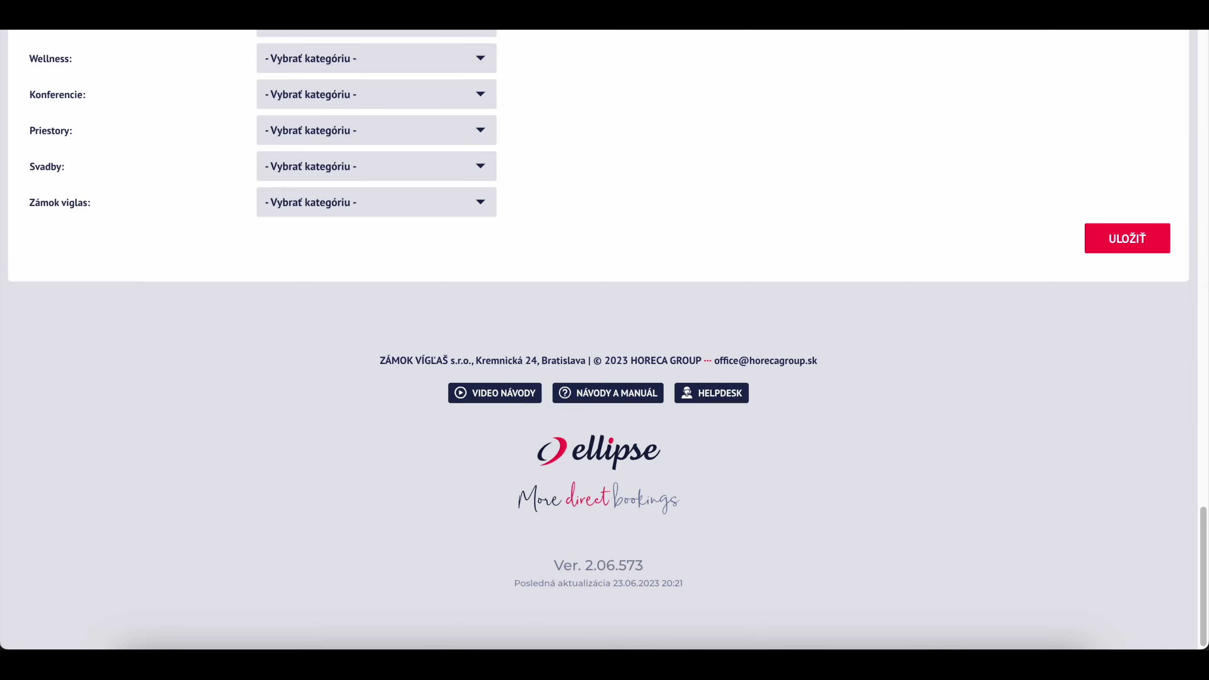
- Open the services list and look over the service categories it can be filtered by
scroll(431, 215, up, 20)
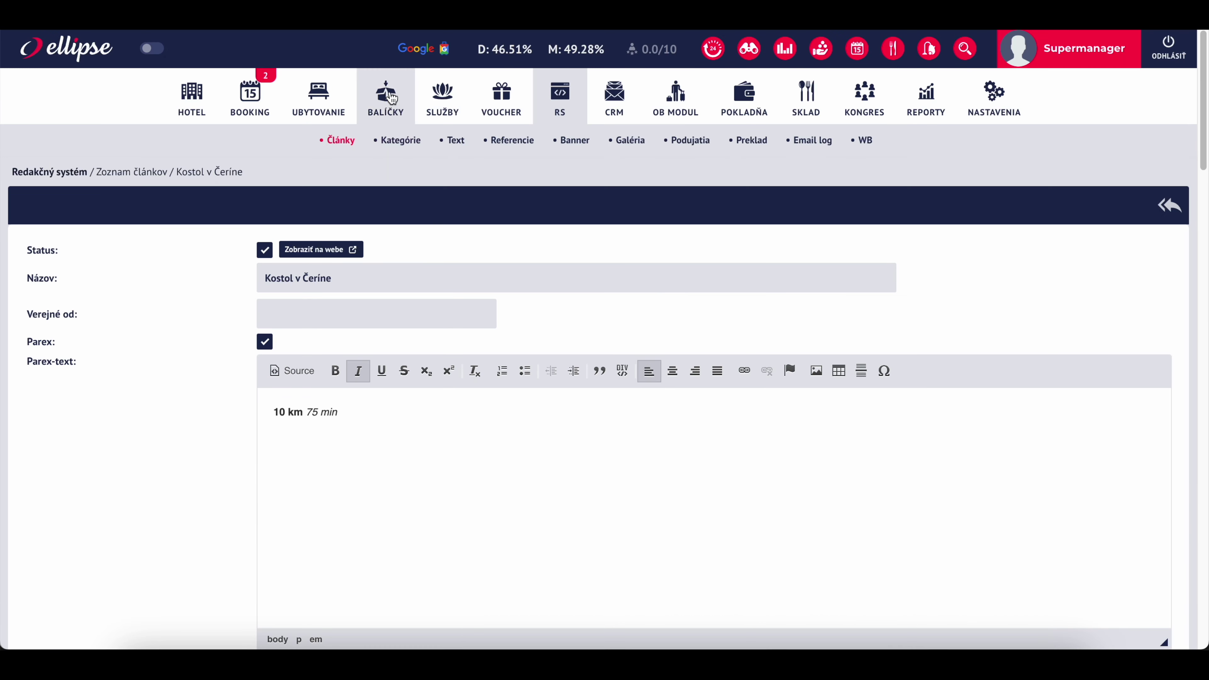
click(431, 102)
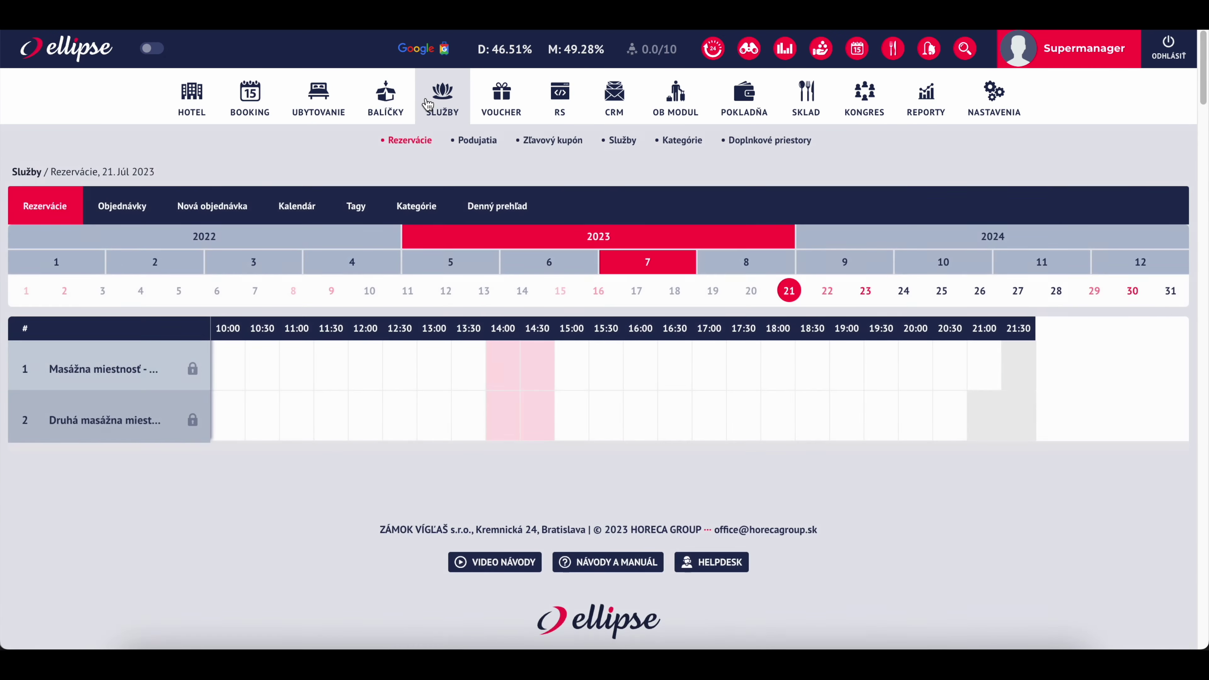
click(616, 147)
click(412, 250)
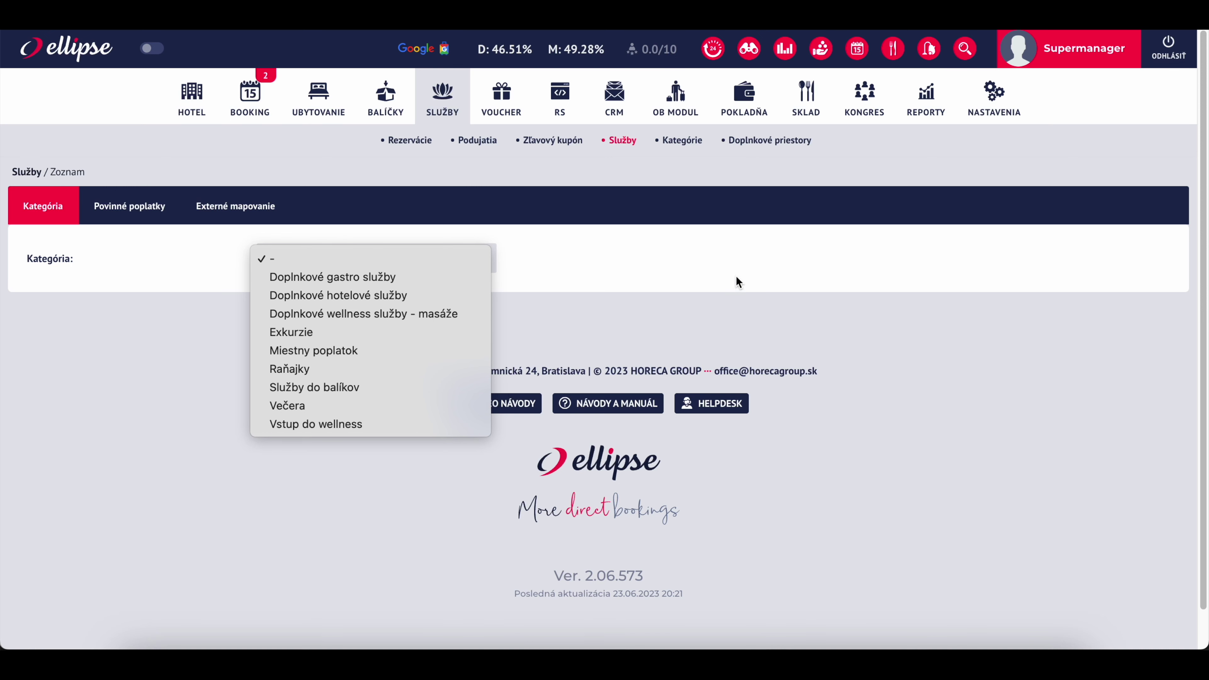
click(691, 157)
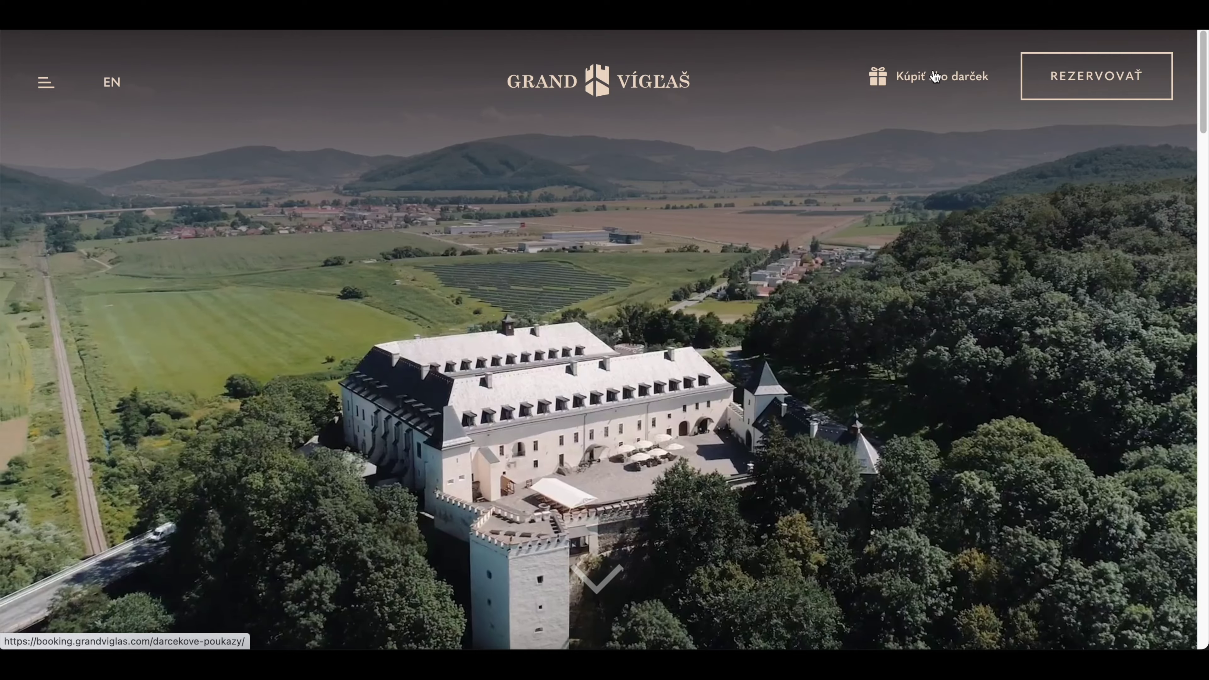
- Open the gift voucher offer on the hotel website and look through the available vouchers
click(886, 77)
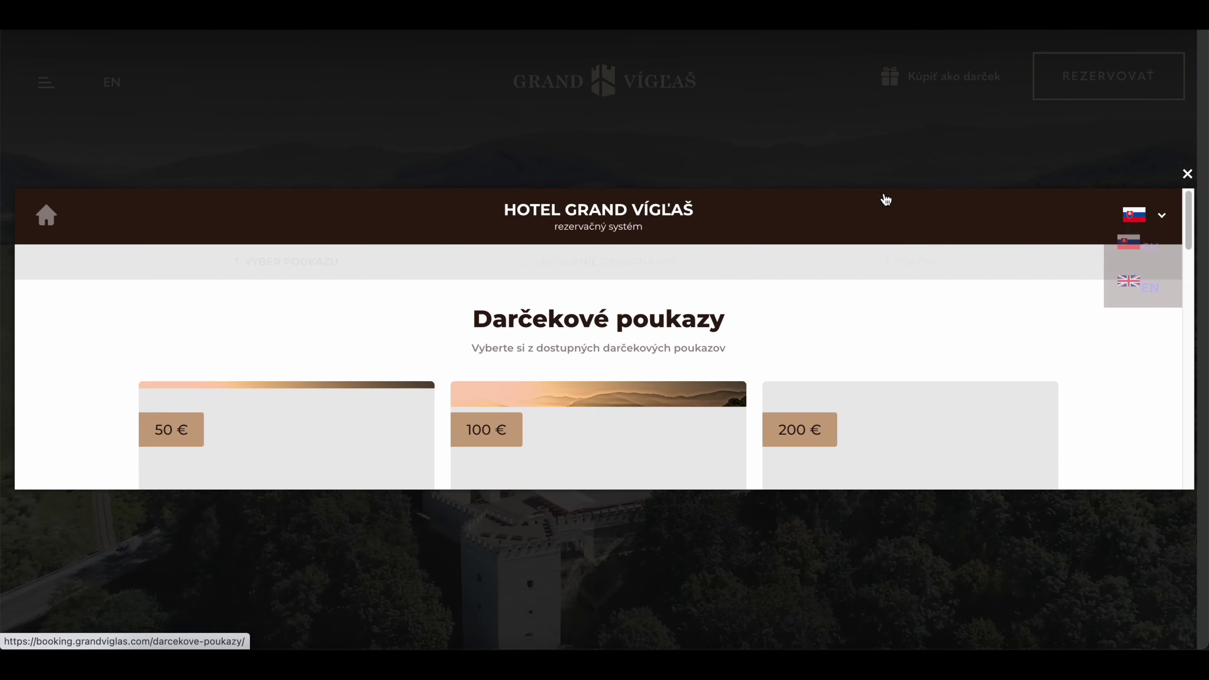
scroll(851, 262, down, 15)
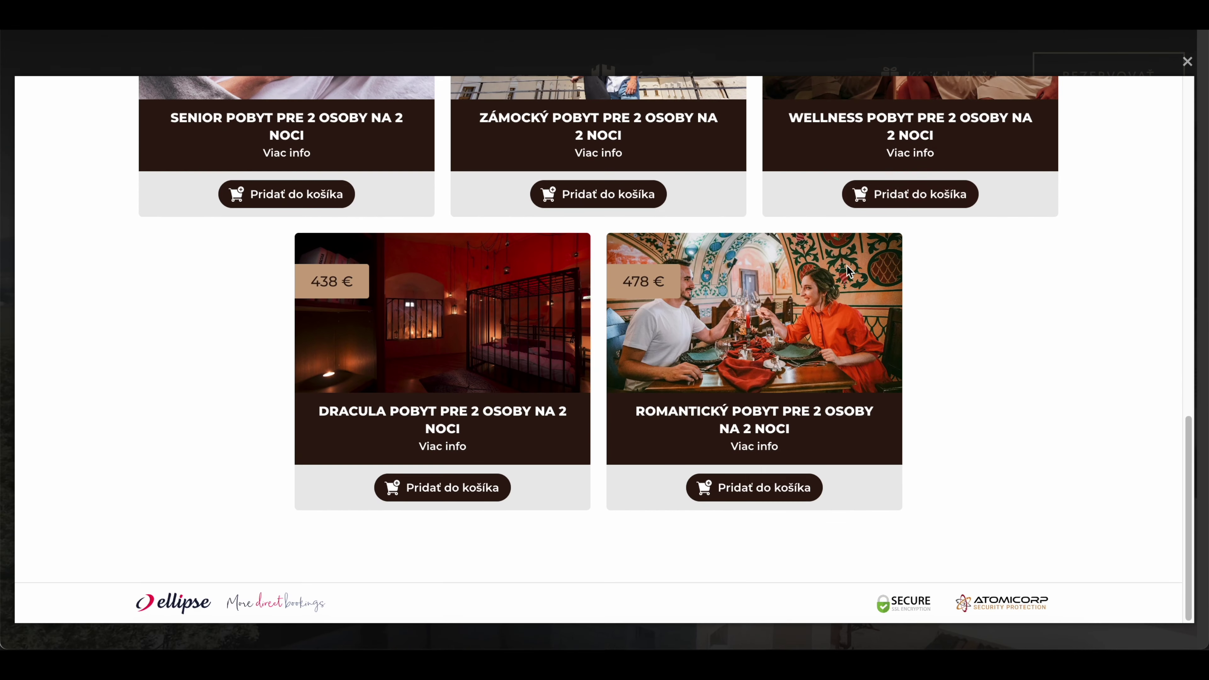
scroll(845, 273, up, 20)
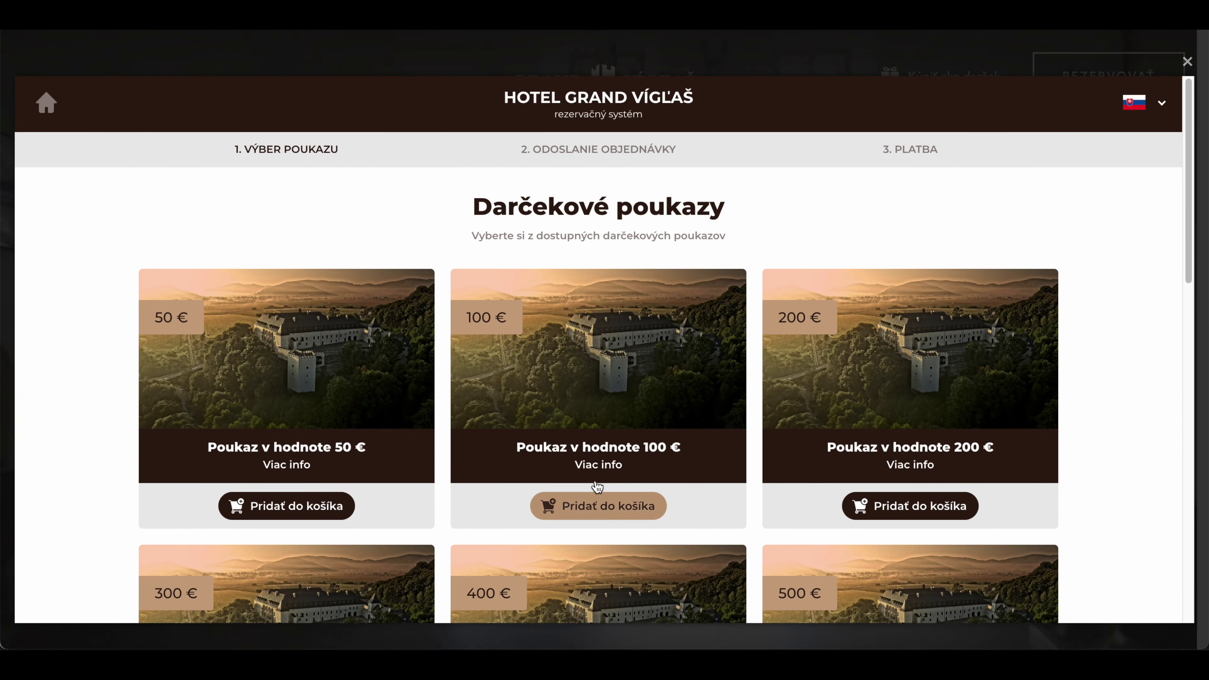
- Open the 100 € gift voucher and review its included services and conditions
click(576, 505)
scroll(684, 376, down, 10)
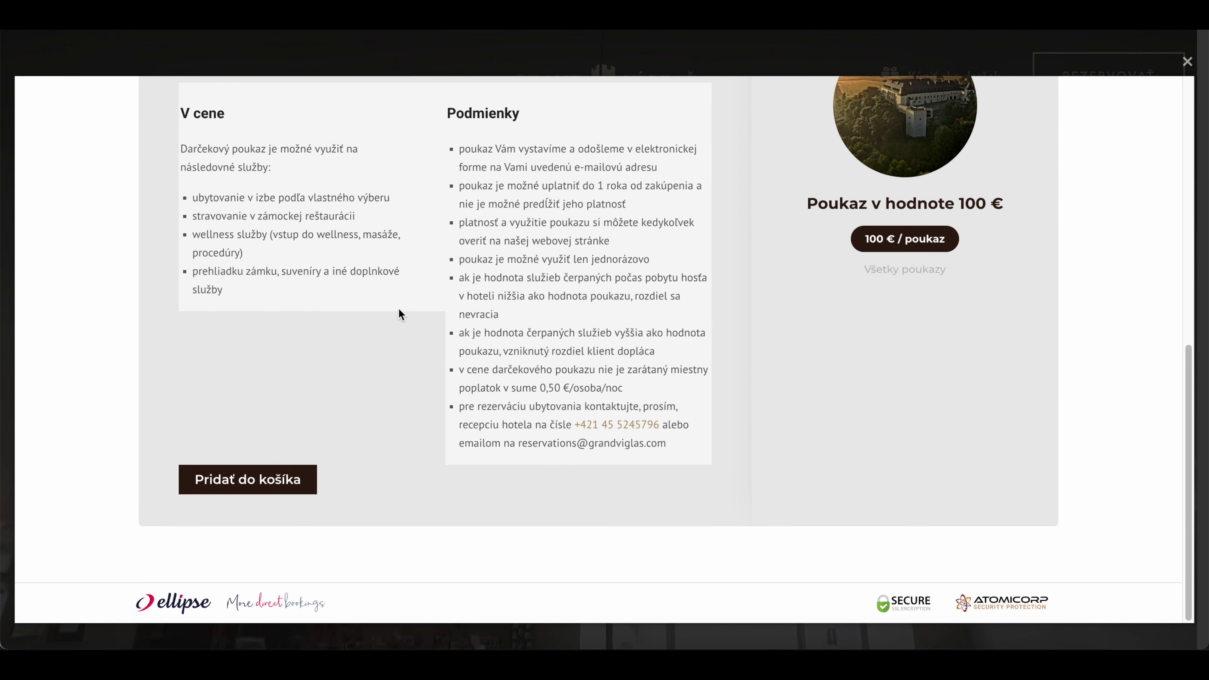
scroll(402, 329, up, 2)
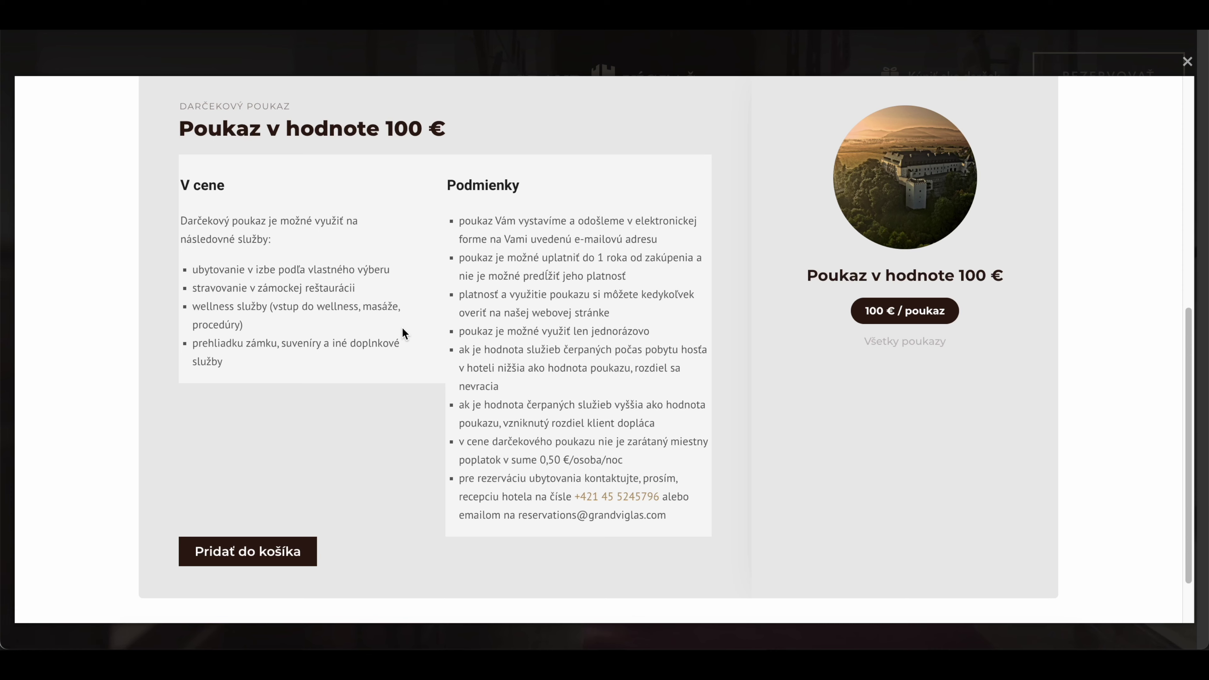
- Point out the 100 € voucher's included services and its conditions by highlighting the "V cene" and "Podmienky" texts
scroll(292, 281, up, 1)
scroll(257, 262, up, 1)
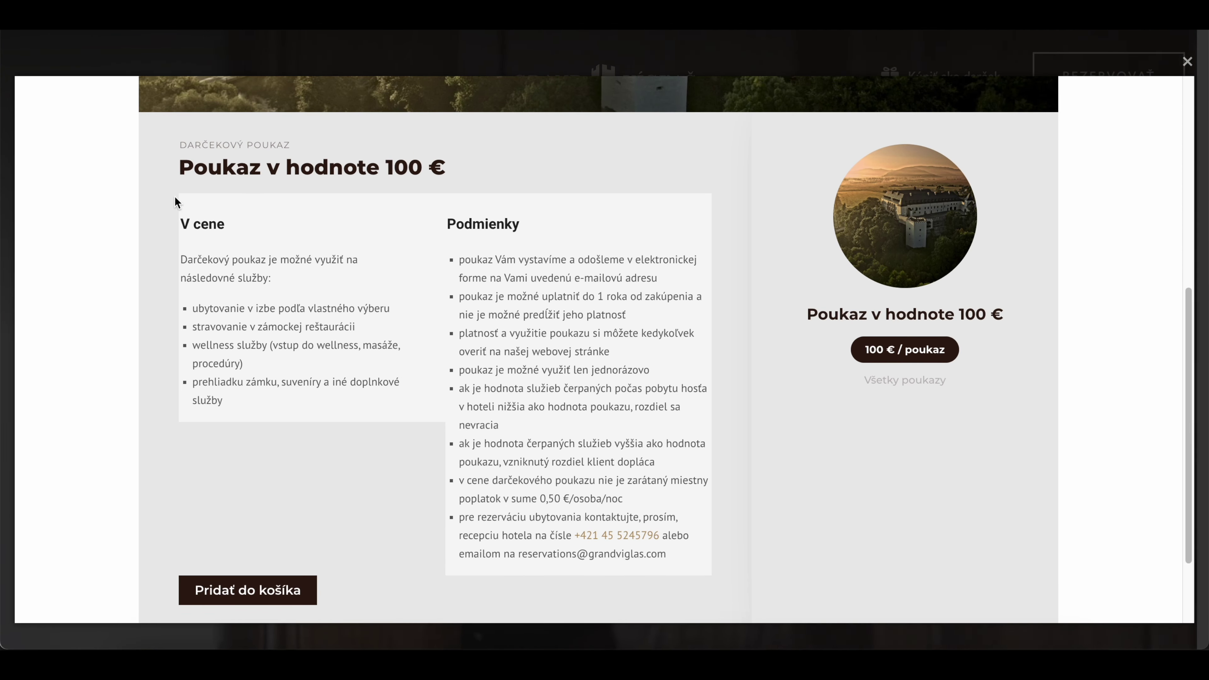
drag(173, 197, 265, 278)
click(431, 339)
drag(684, 554, 437, 219)
click(437, 219)
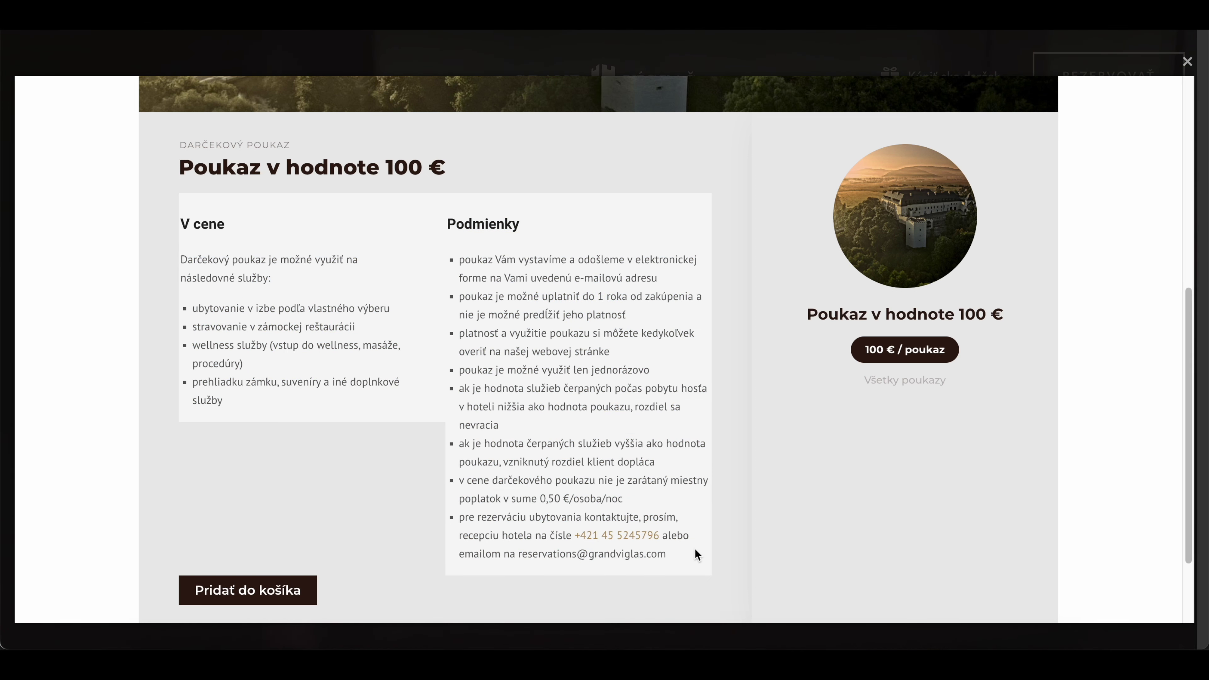
drag(680, 547, 430, 274)
click(420, 309)
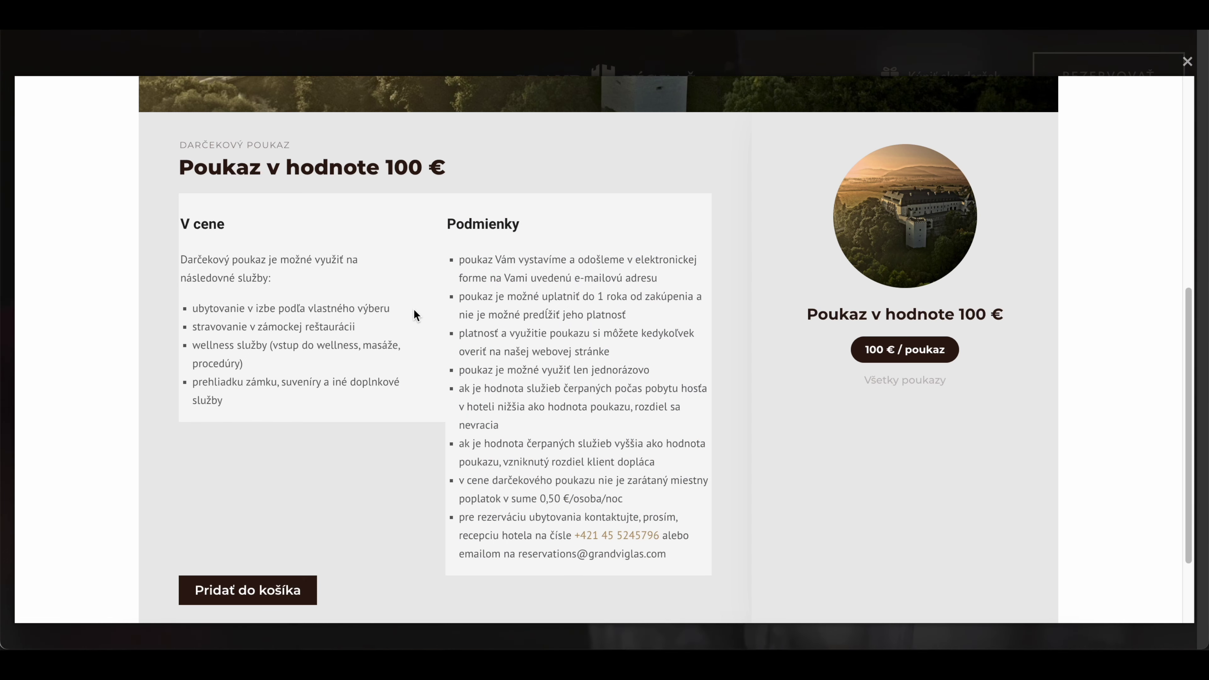
- Close the voucher order and the lowest-price guarantee notice, and look through the hotel homepage down to the offer tiles
scroll(414, 312, up, 7)
click(1186, 60)
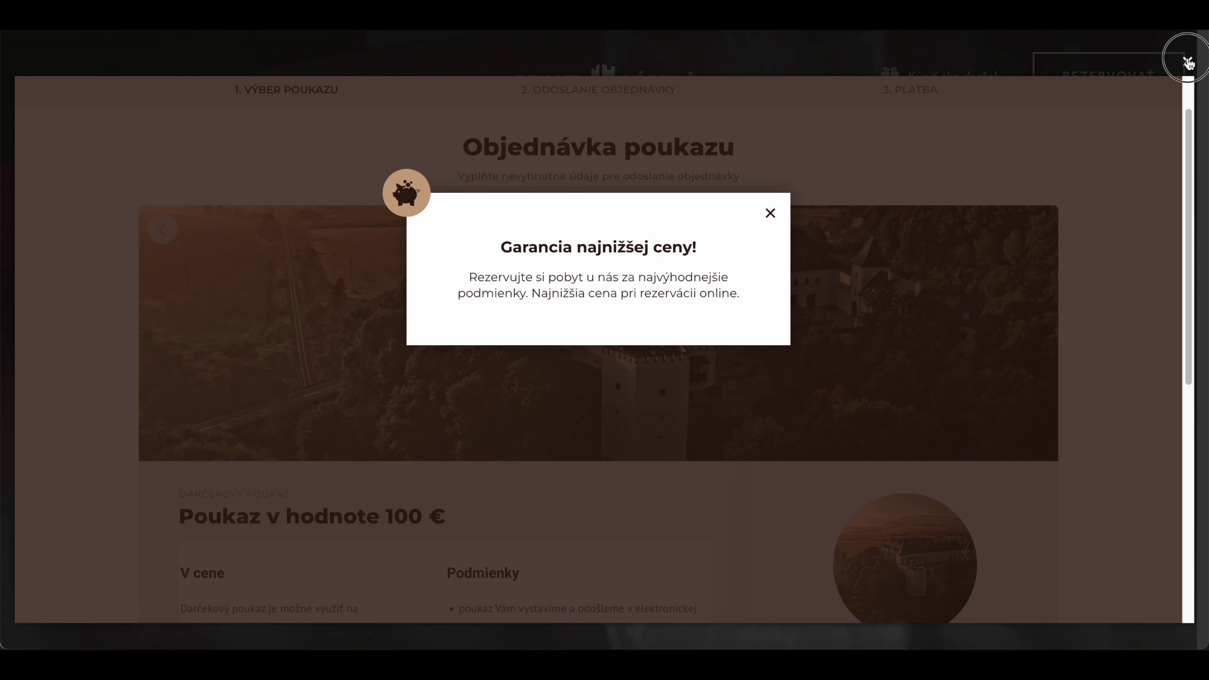
click(833, 245)
scroll(707, 309, down, 5)
scroll(707, 314, down, 8)
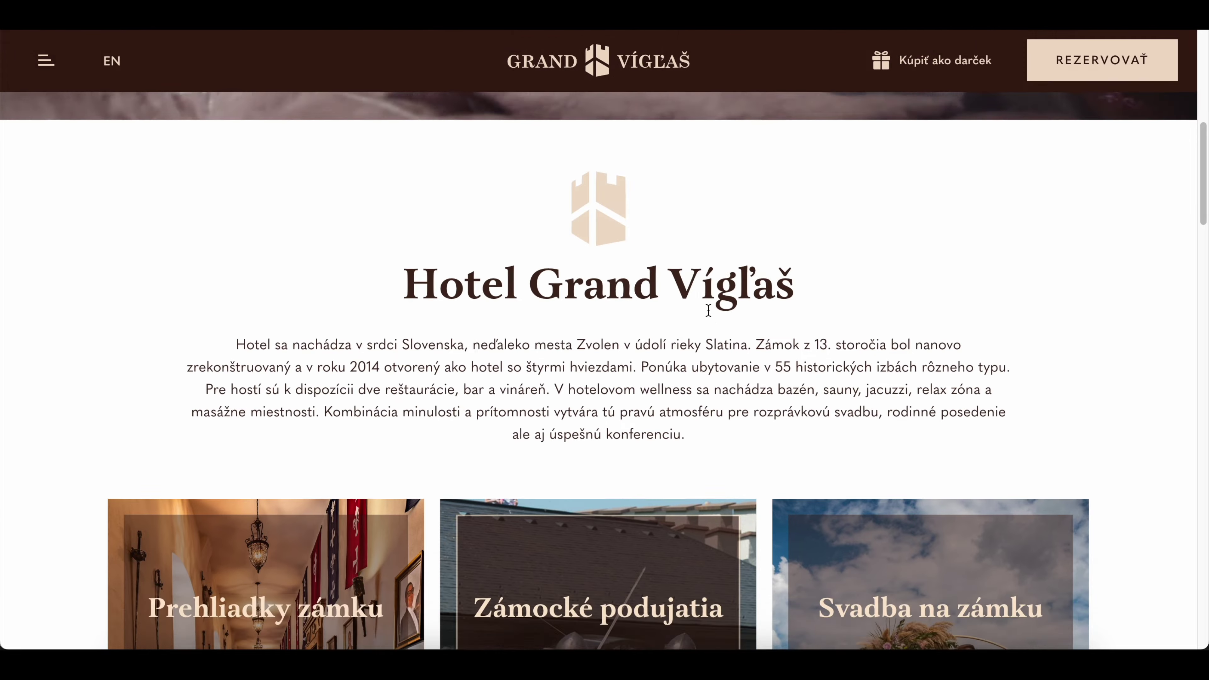
scroll(709, 318, down, 3)
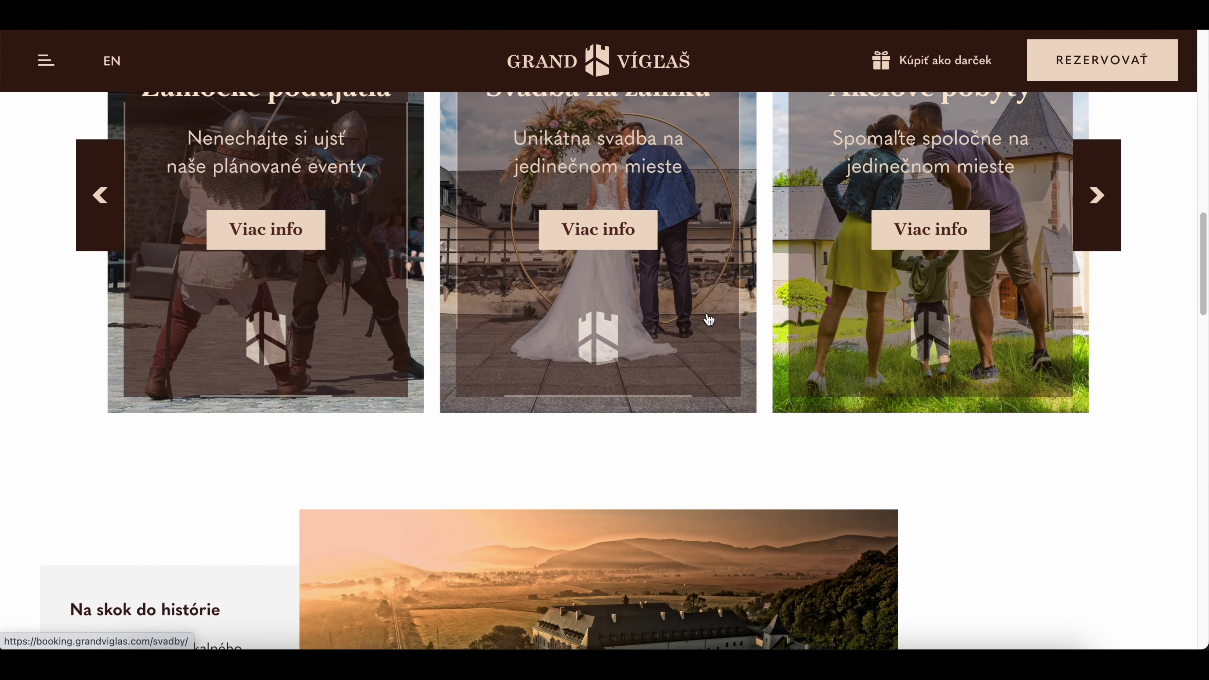